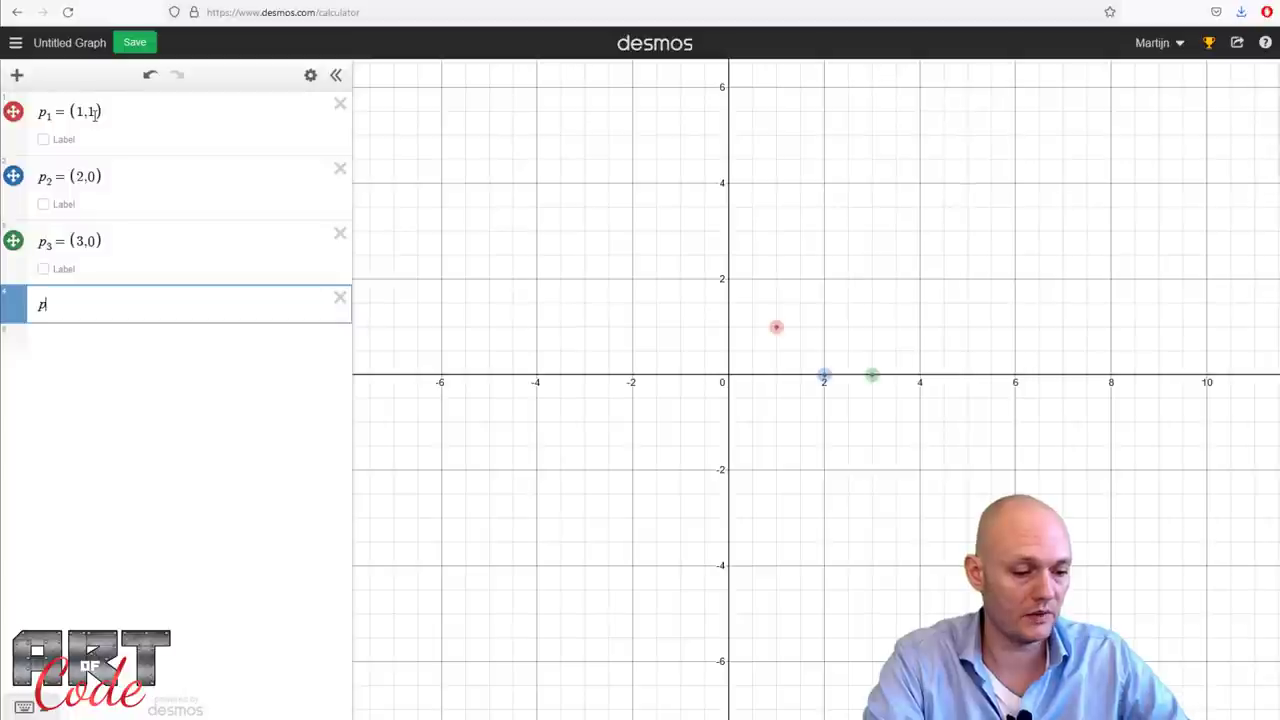
Define a fourth point p_4 at (4,1) and start a new empty expression line.
{"action": "type", "text": "_4 = (4,1)"}
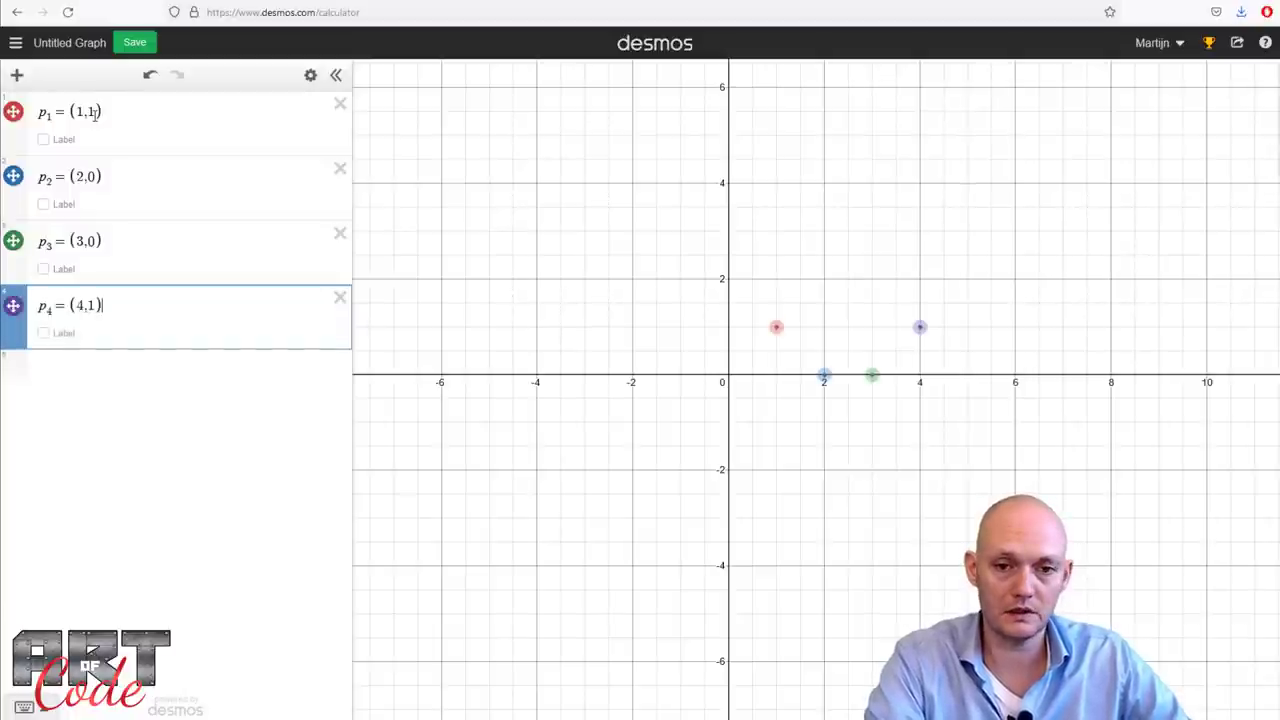
{"action": "key", "text": "Return"}
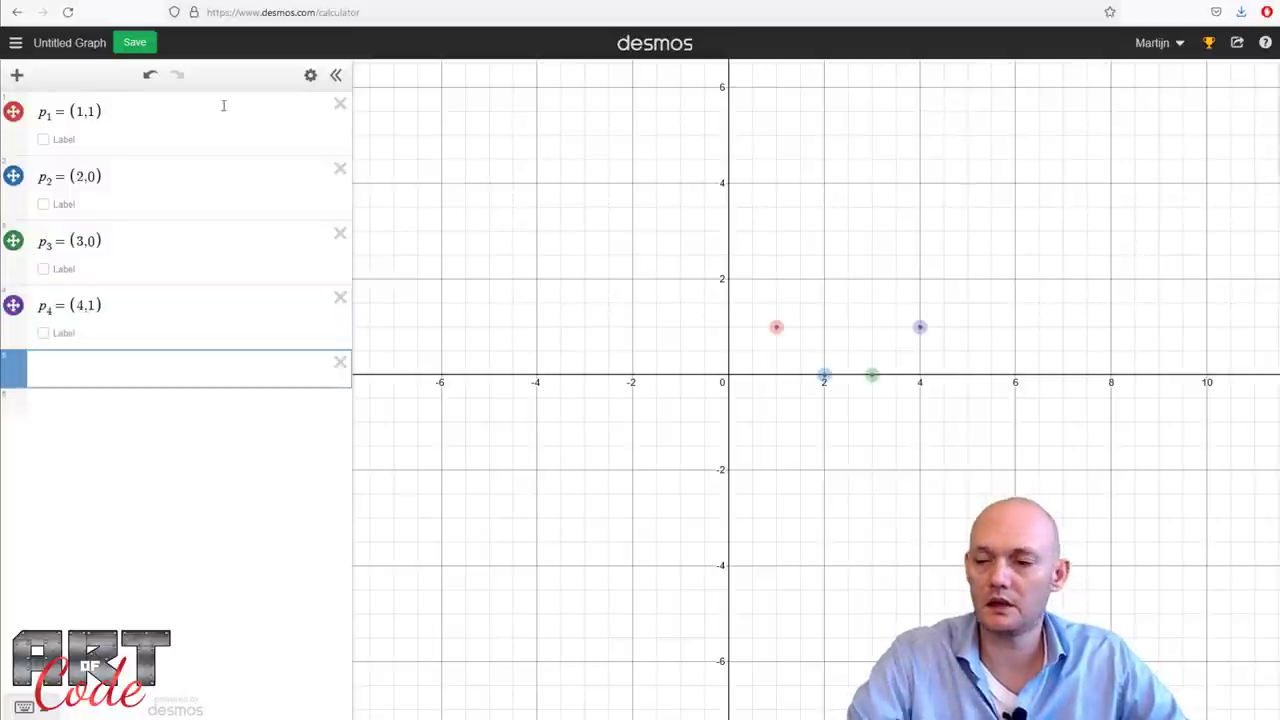
Move the points on the graph to about p_1 (-3.01,1.22), p_2 (-0.16,0.6), p_3 (1.25,0.4) and p_4 (1.72,1.09).
{"action": "scroll", "coordinate": [880, 454], "scroll_direction": "up", "scroll_amount": 3}
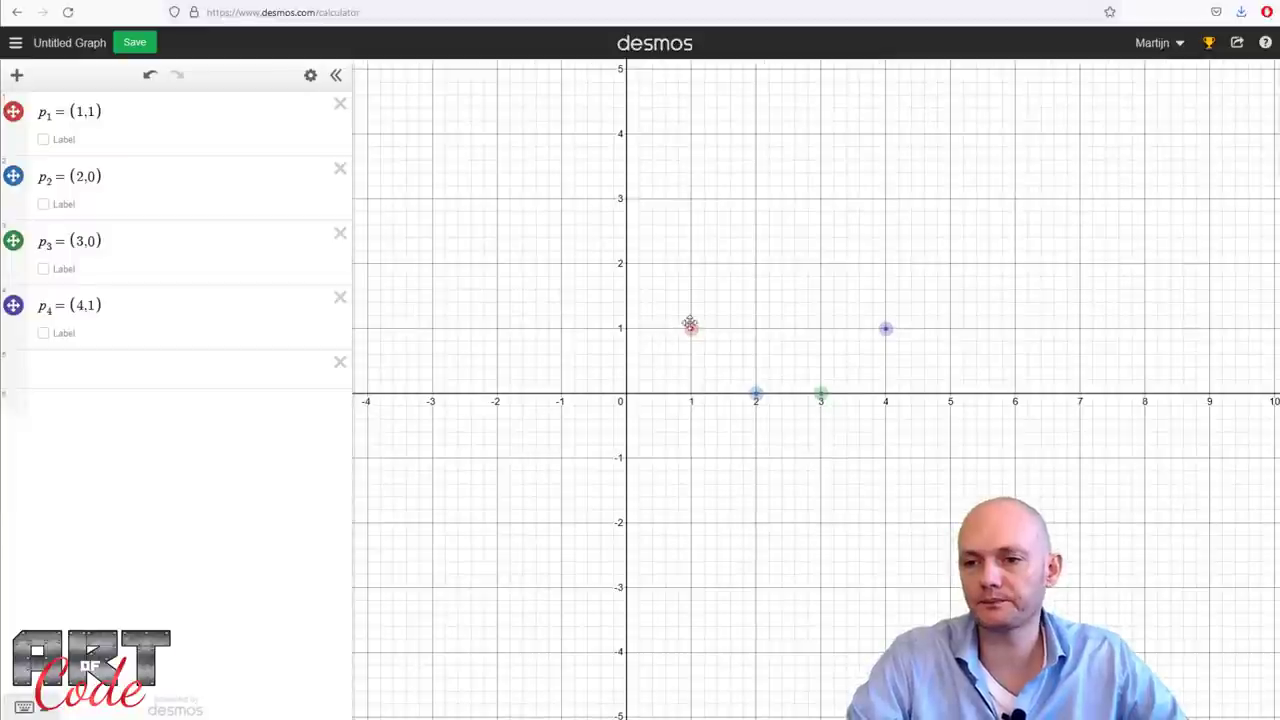
{"action": "left_click_drag", "start_coordinate": [688, 322], "coordinate": [431, 314]}
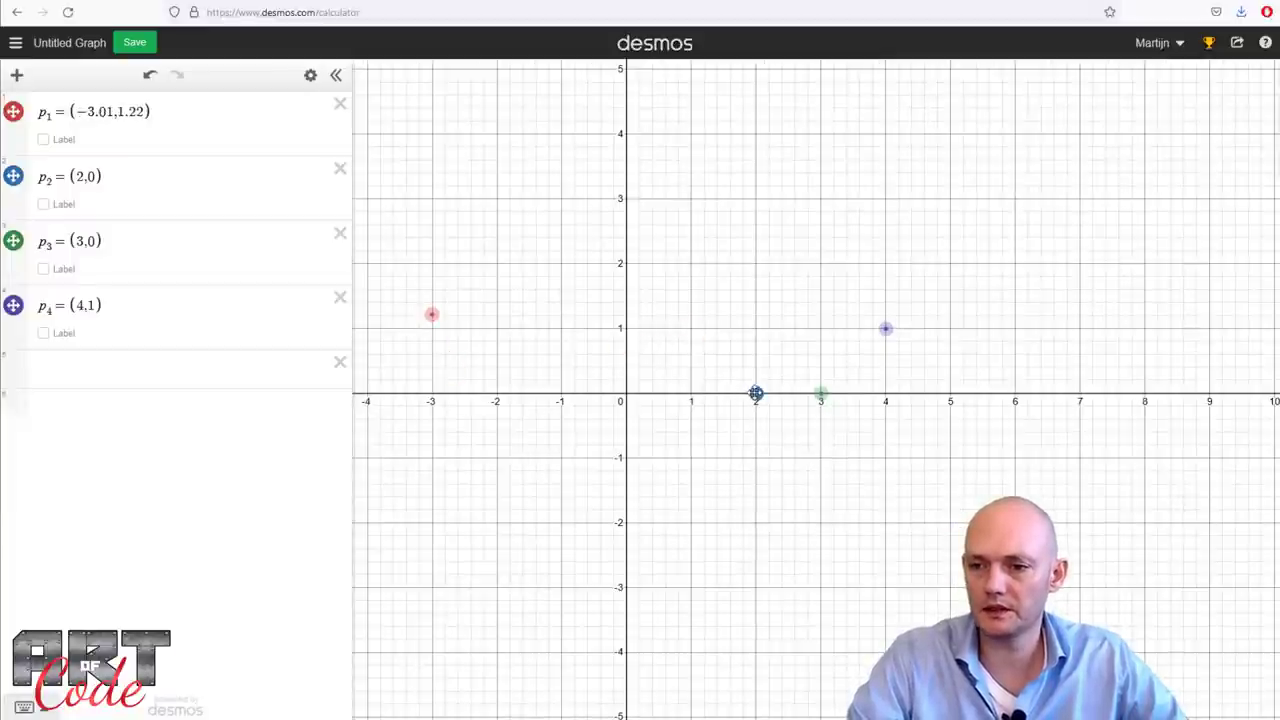
{"action": "left_click_drag", "start_coordinate": [756, 393], "coordinate": [615, 355]}
{"action": "left_click_drag", "start_coordinate": [822, 396], "coordinate": [707, 367]}
{"action": "left_click_drag", "start_coordinate": [879, 322], "coordinate": [726, 324]}
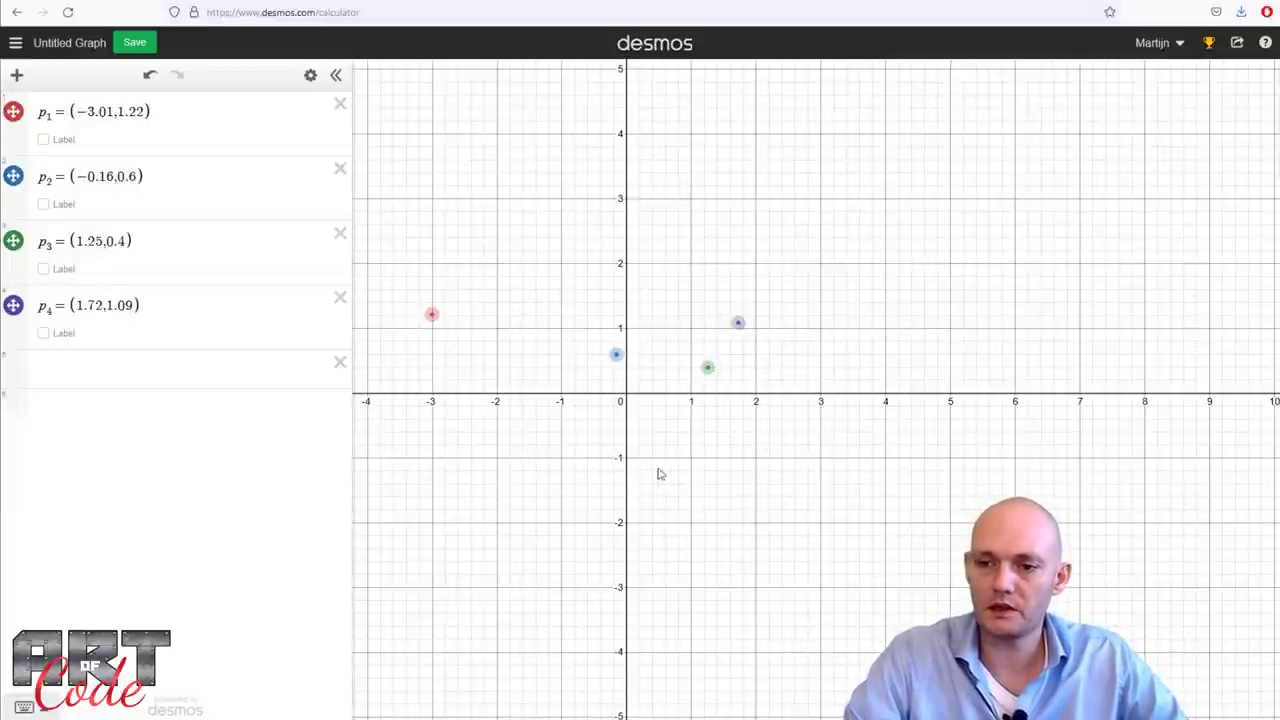
Spread the points out by moving p_2 to about (-1.1,0.7), p_3 to (0.63,0.51) and p_4 to (2.12,1.11).
{"action": "left_click_drag", "start_coordinate": [660, 471], "coordinate": [876, 450]}
{"action": "left_click_drag", "start_coordinate": [834, 331], "coordinate": [800, 323]}
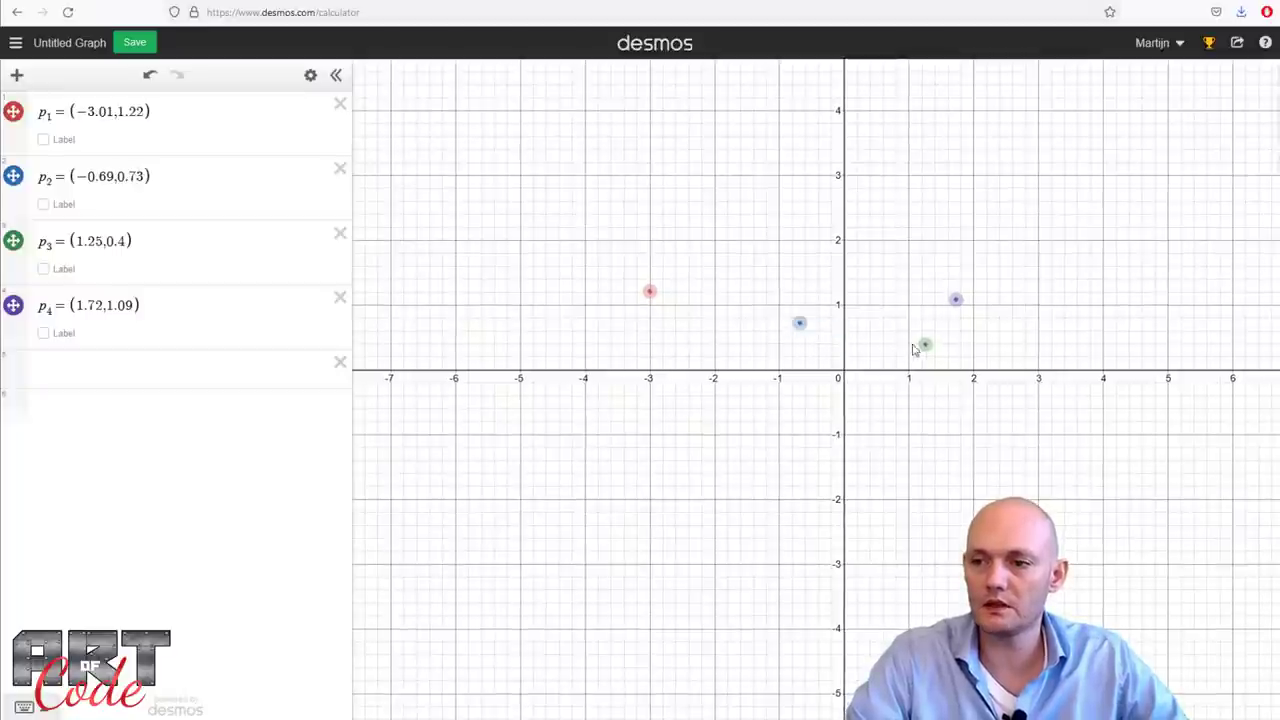
{"action": "left_click_drag", "start_coordinate": [914, 346], "coordinate": [887, 336]}
{"action": "left_click_drag", "start_coordinate": [953, 300], "coordinate": [981, 298]}
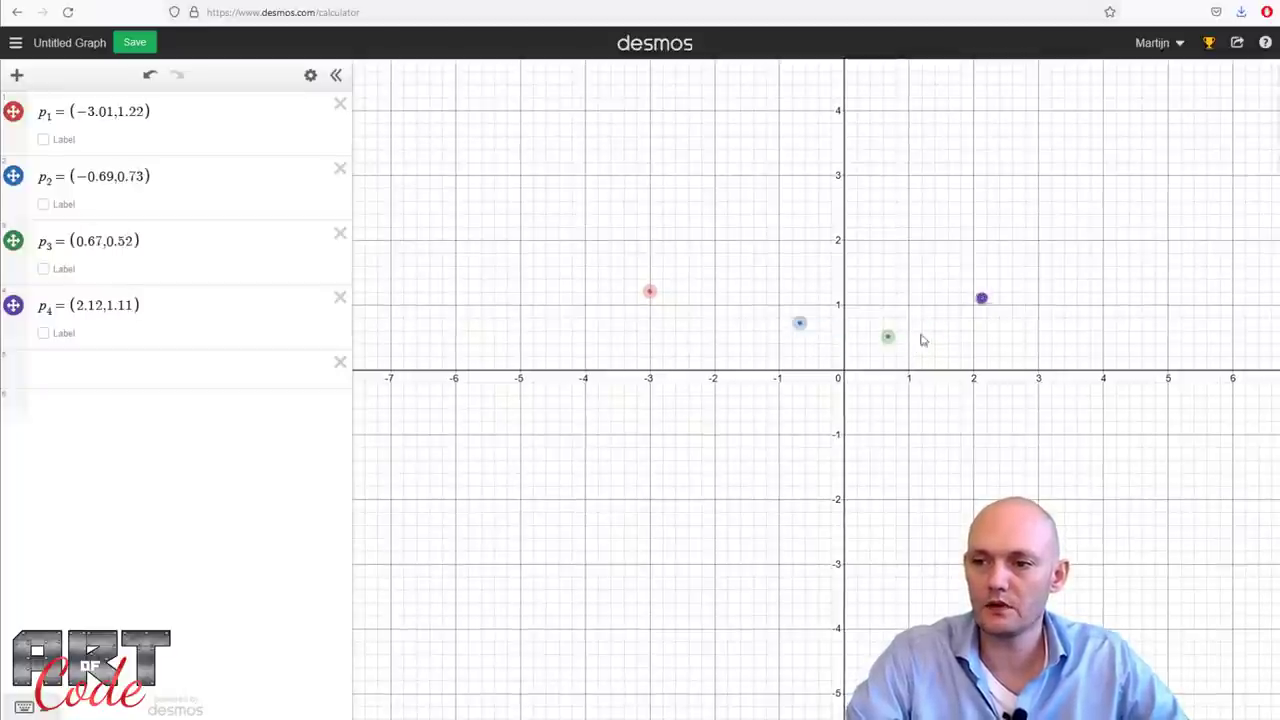
{"action": "left_click_drag", "start_coordinate": [801, 322], "coordinate": [772, 324]}
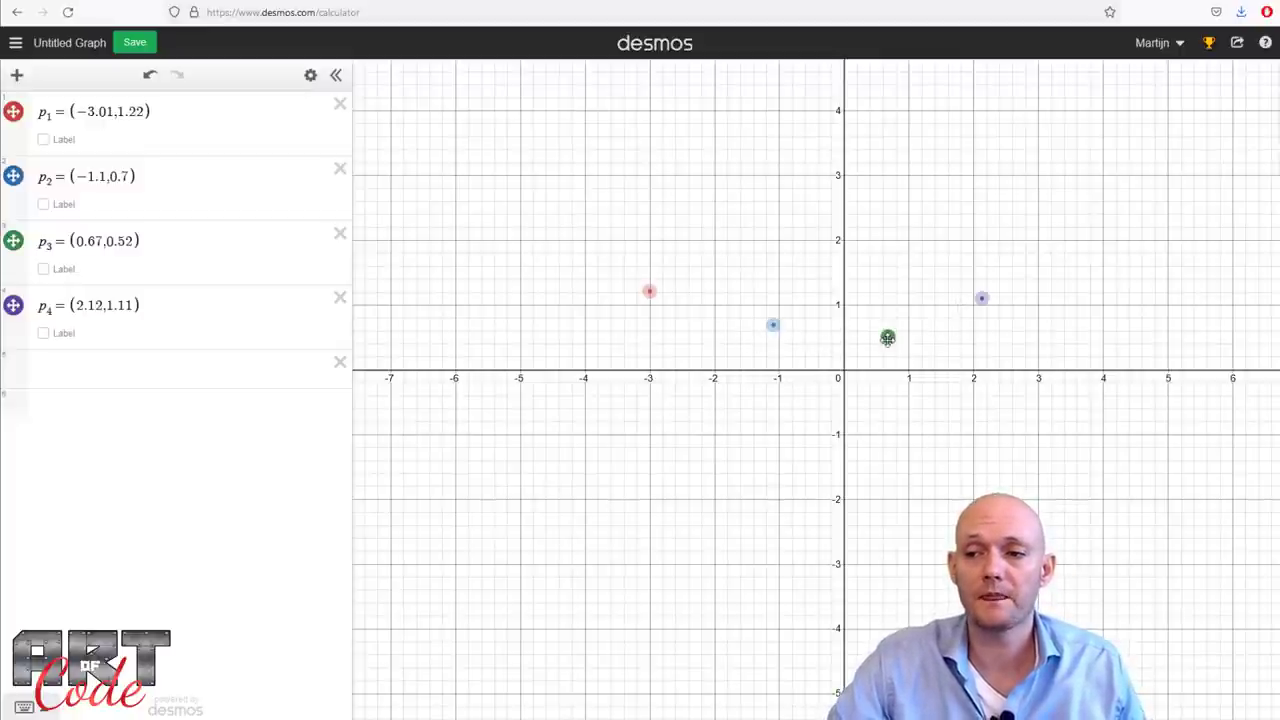
{"action": "mouse_move", "coordinate": [887, 337]}
{"action": "left_mouse_down"}
{"action": "mouse_move", "coordinate": [881, 317]}
{"action": "mouse_move", "coordinate": [885, 337]}
{"action": "left_mouse_up"}
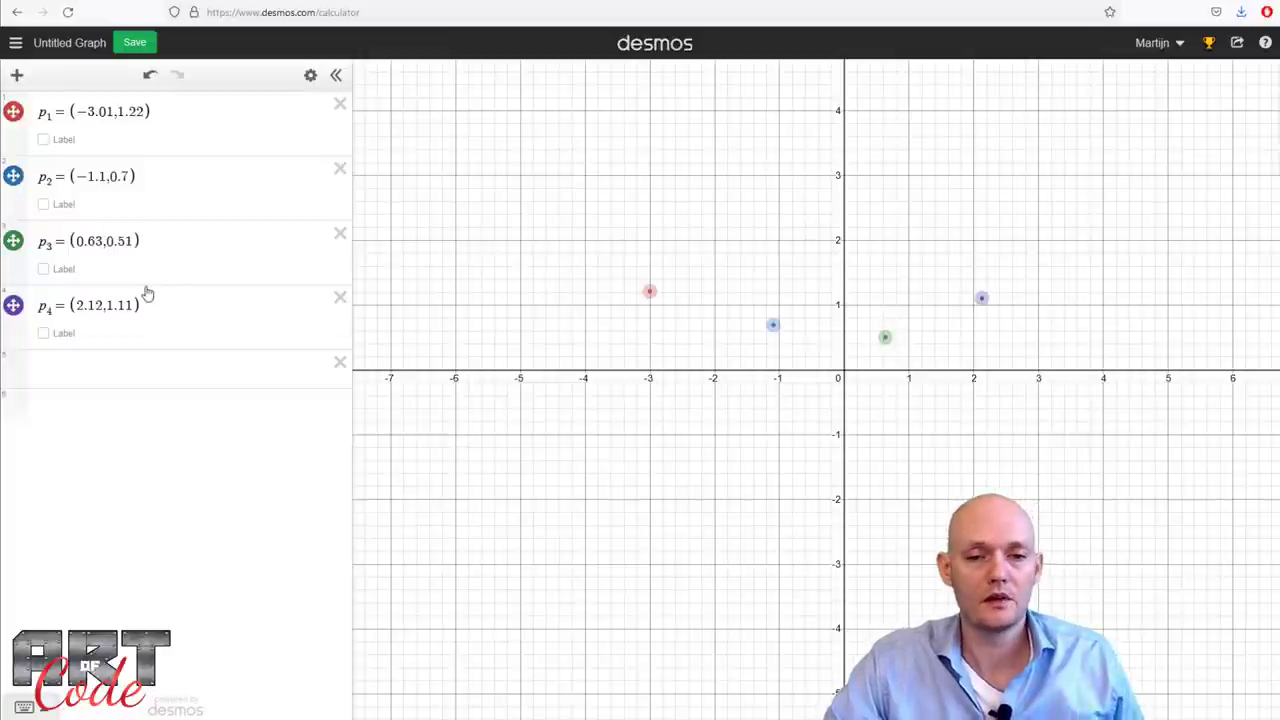
Plot the expression x as a straight line in the empty expression line below p_4.
{"action": "left_click", "coordinate": [114, 366]}
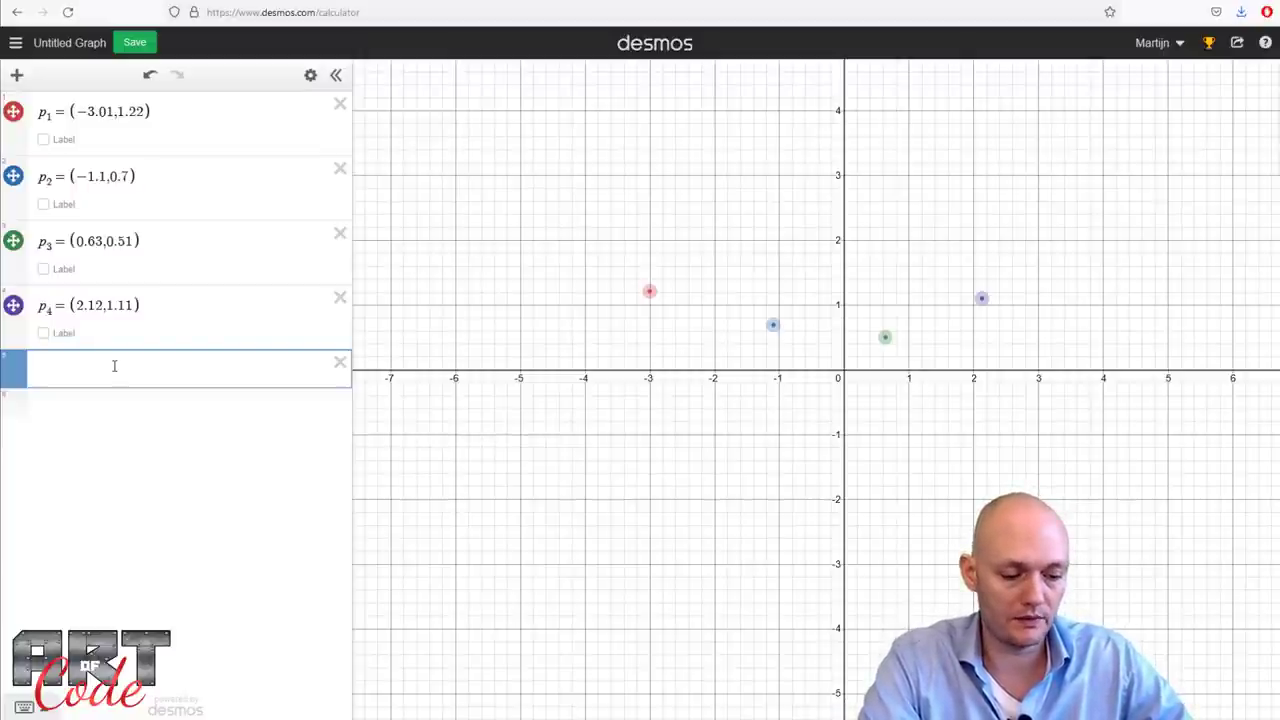
{"action": "type", "text": "x"}
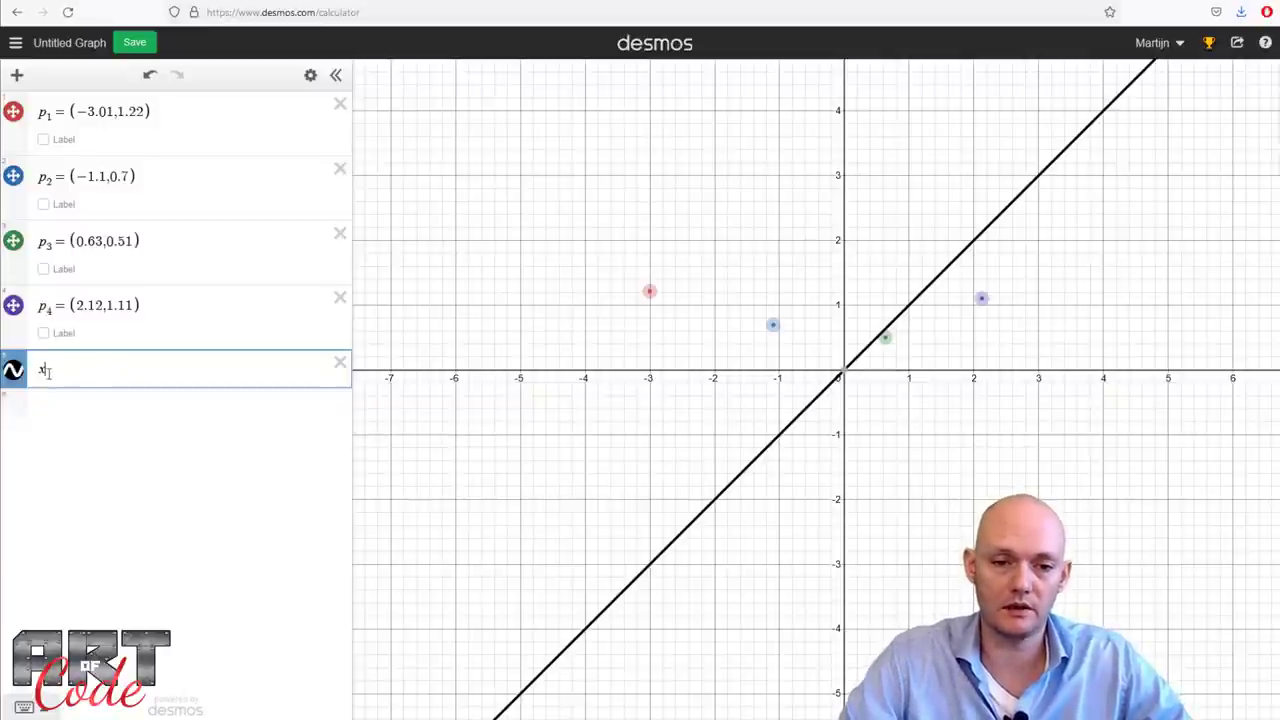
Try writing the line in function notation as f(x)=x, and revert it to plain x.
{"action": "type", "text": "f(x)=x"}
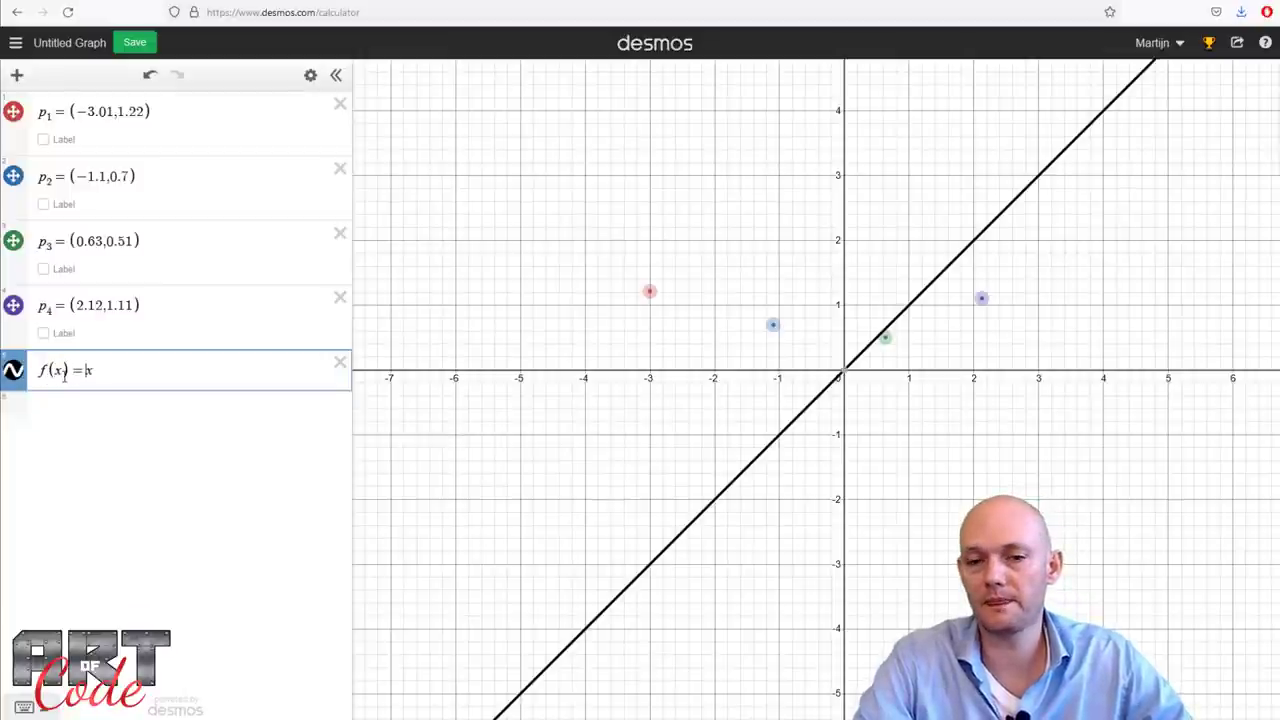
{"action": "key", "text": "BackSpace"}
{"action": "key", "text": "BackSpace"}
{"action": "key", "text": "BackSpace"}
{"action": "key", "text": "BackSpace"}
{"action": "key", "text": "BackSpace"}
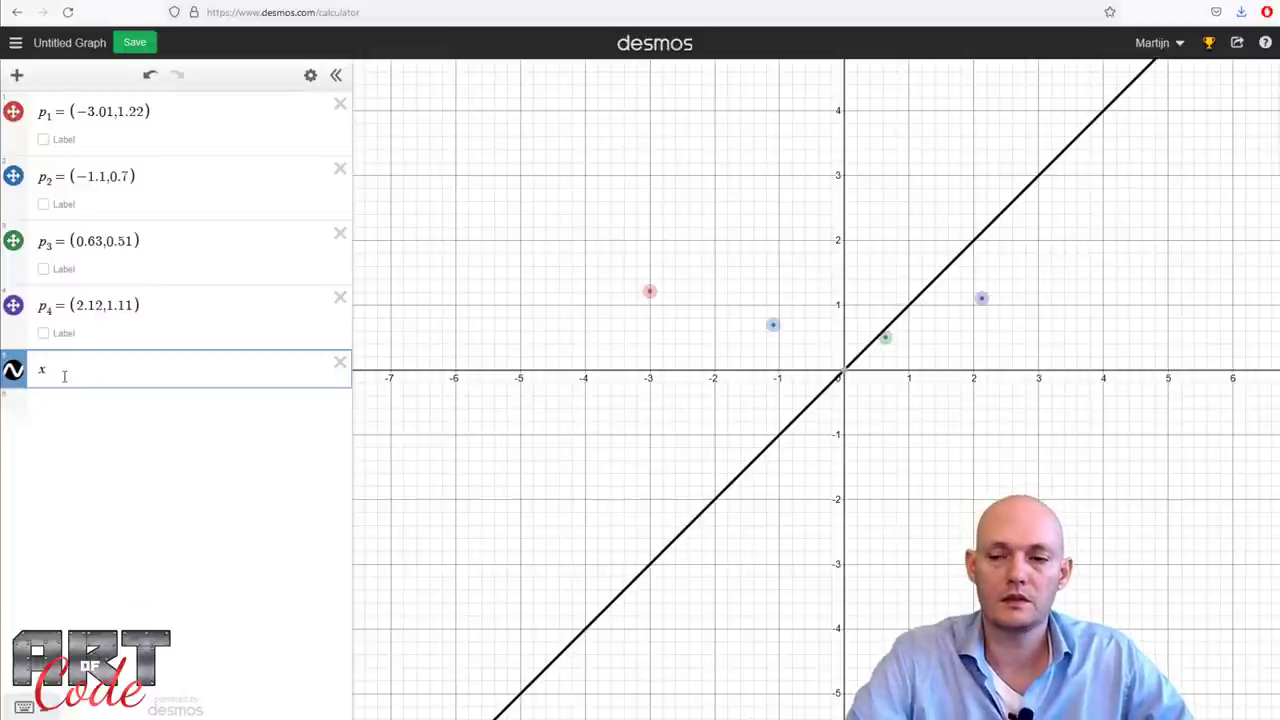
Subtract a constant from the line's expression, trying 1, 2, 3 and 4, and finish with x − 2.
{"action": "scroll", "coordinate": [880, 410], "scroll_direction": "up", "scroll_amount": 3}
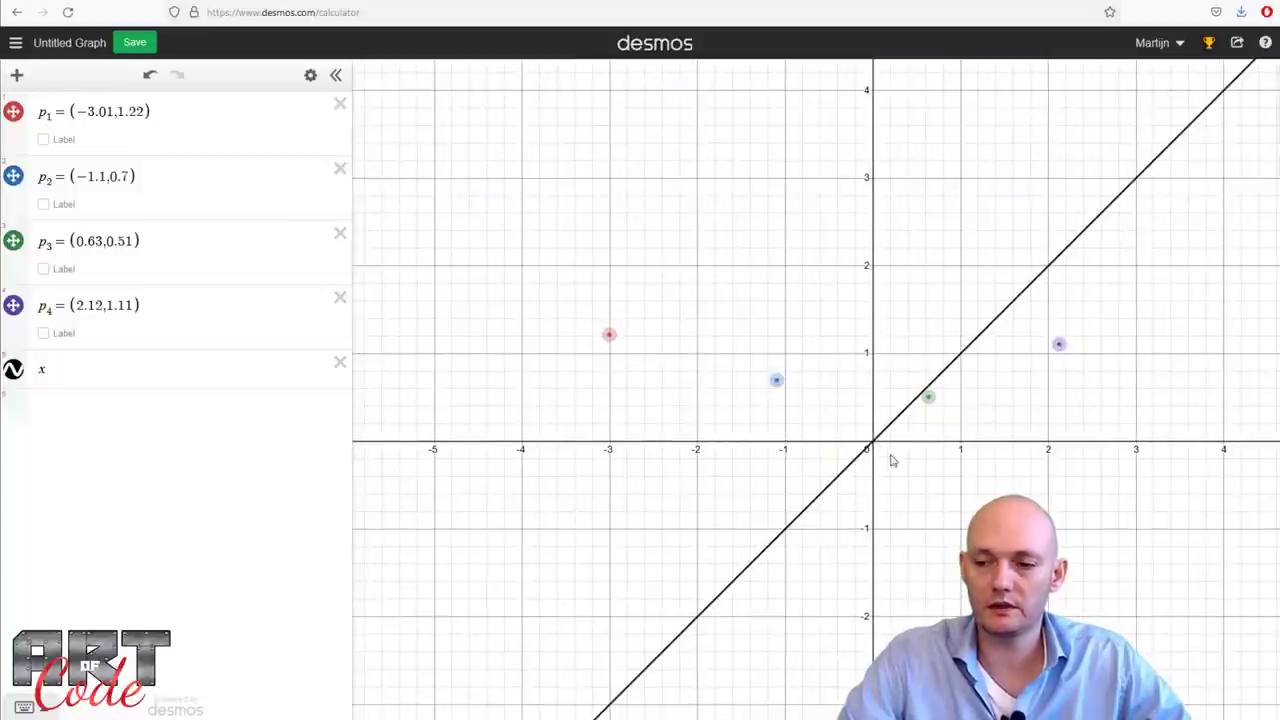
{"action": "mouse_move", "coordinate": [924, 471]}
{"action": "left_mouse_down"}
{"action": "mouse_move", "coordinate": [913, 483]}
{"action": "mouse_move", "coordinate": [913, 468]}
{"action": "left_mouse_up"}
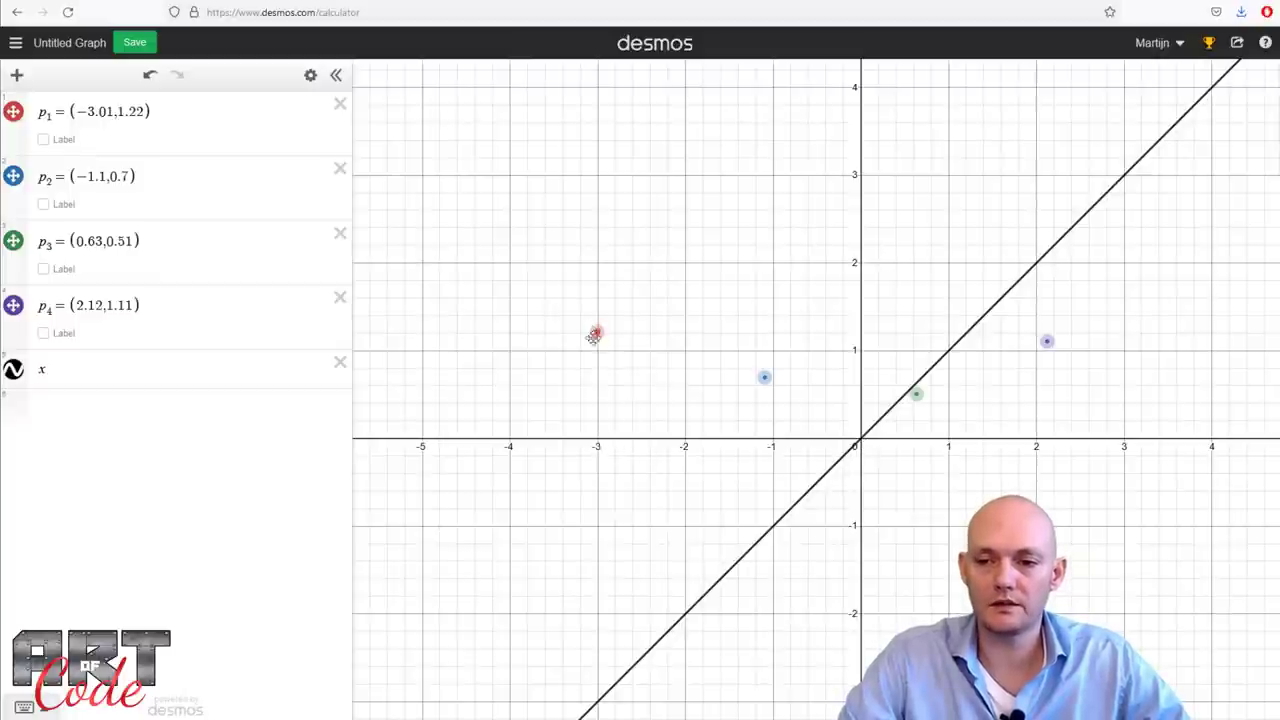
{"action": "left_click", "coordinate": [60, 370]}
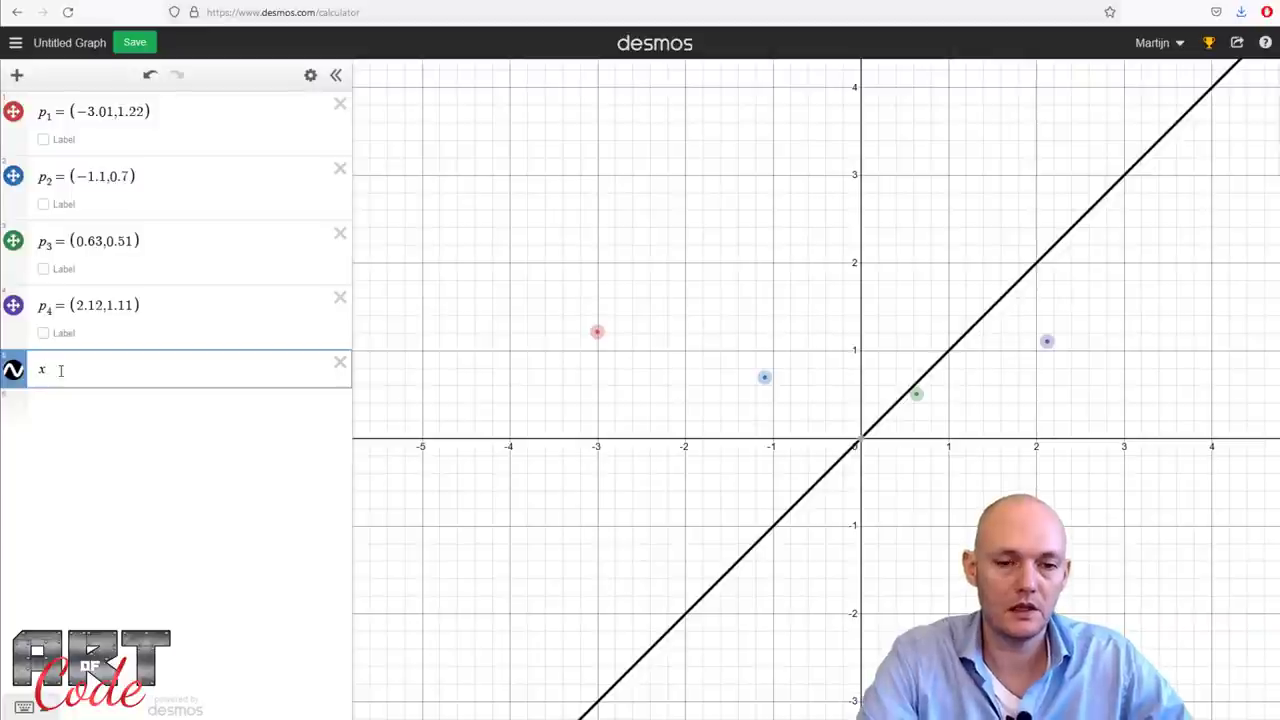
{"action": "key", "text": "ctrl+a"}
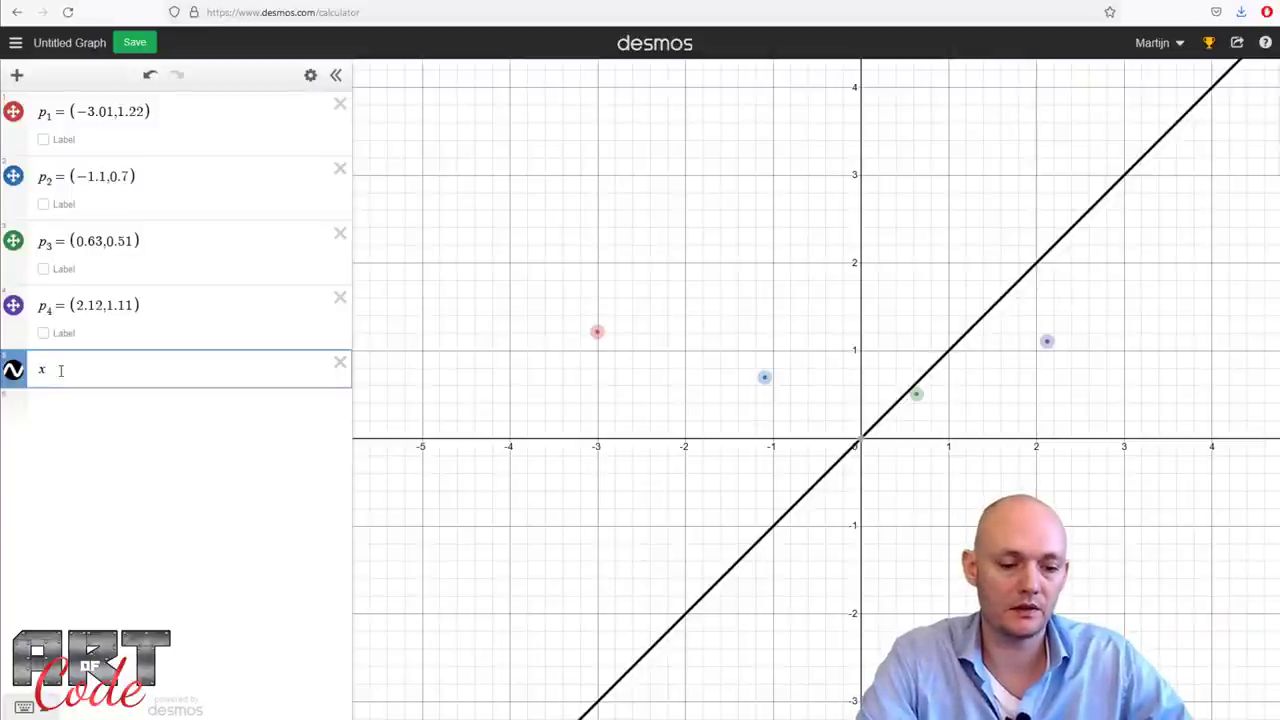
{"action": "type", "text": "-1"}
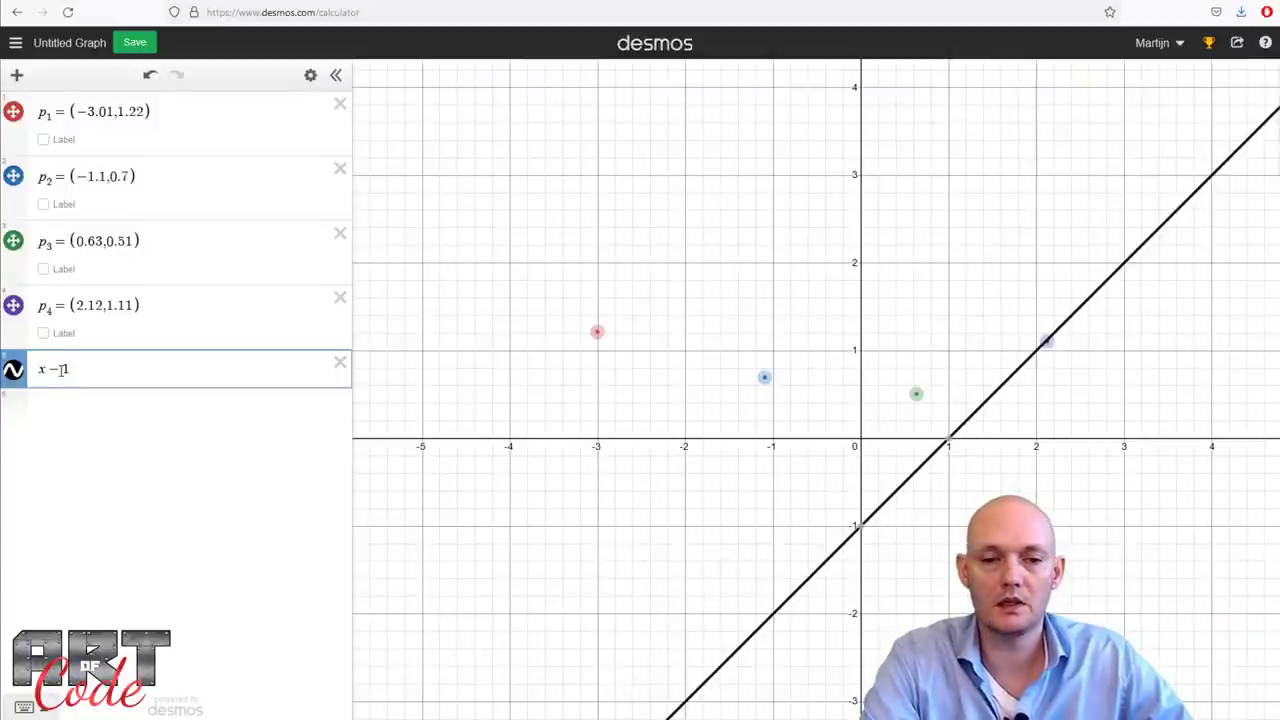
{"action": "key", "text": "BackSpace"}
{"action": "type", "text": "2"}
{"action": "key", "text": "BackSpace"}
{"action": "type", "text": "3"}
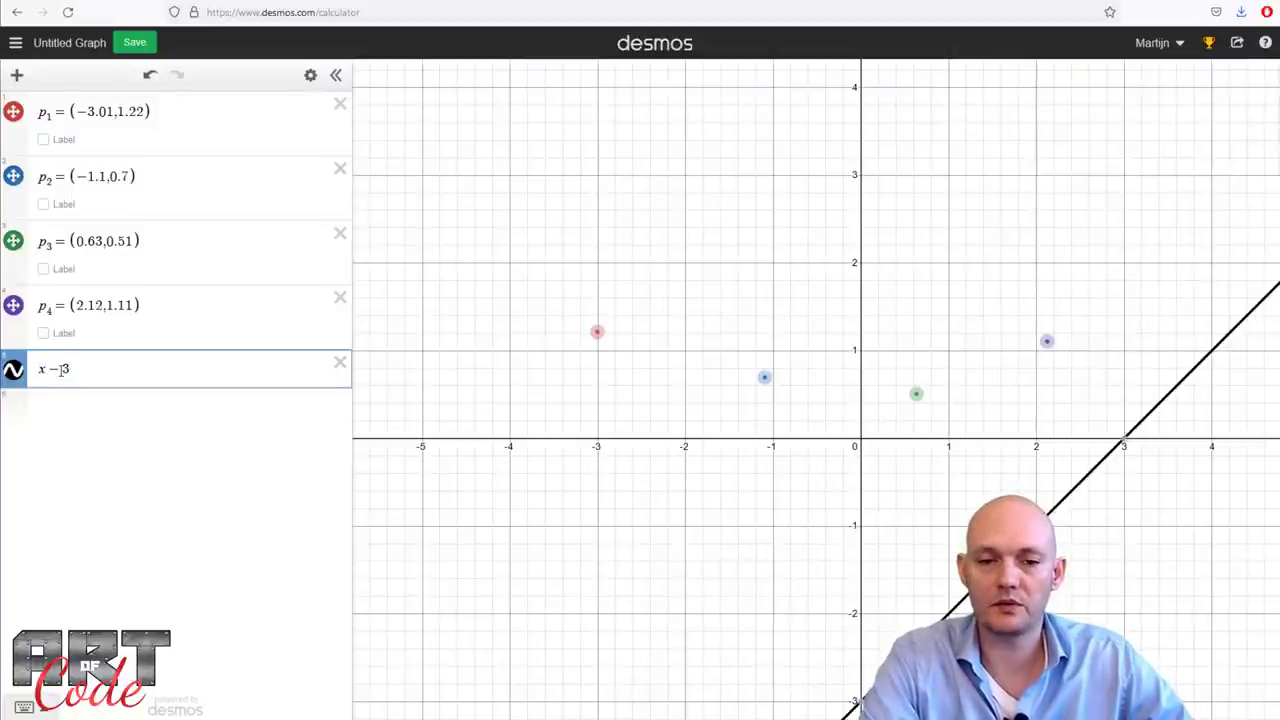
{"action": "key", "text": "BackSpace"}
{"action": "type", "text": "4"}
{"action": "key", "text": "BackSpace"}
{"action": "type", "text": "3"}
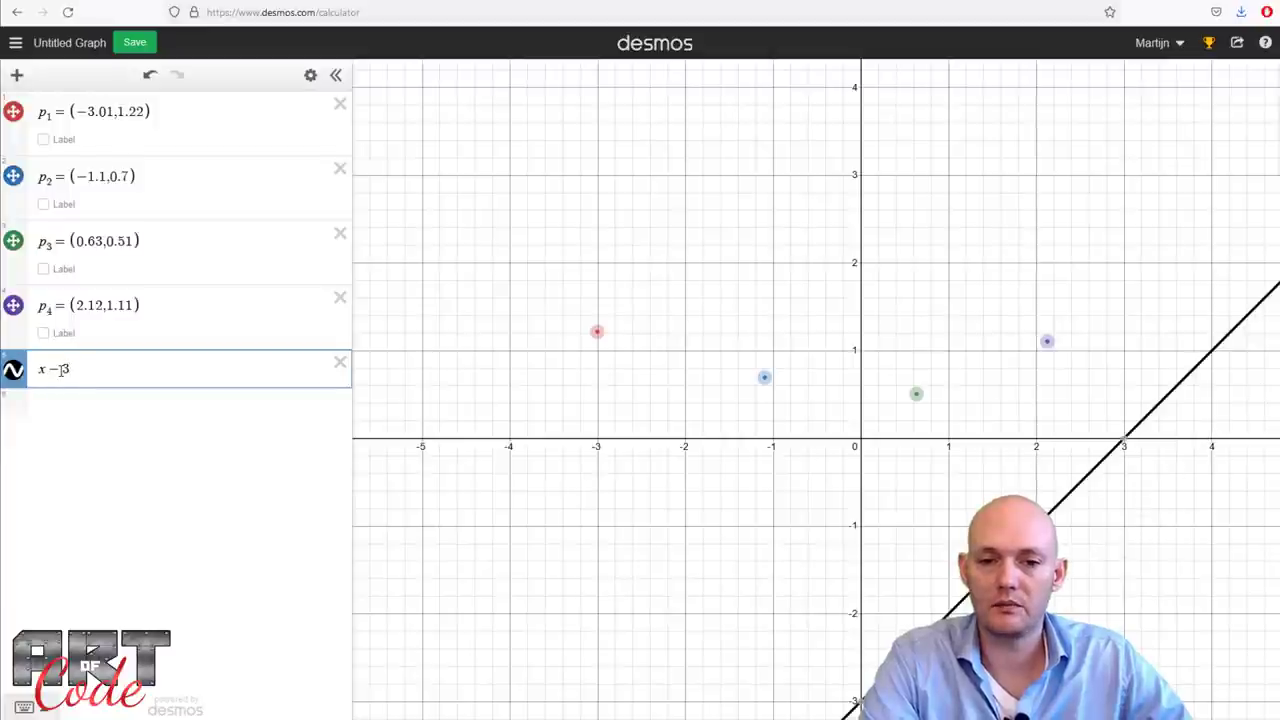
{"action": "key", "text": "BackSpace"}
{"action": "type", "text": "2"}
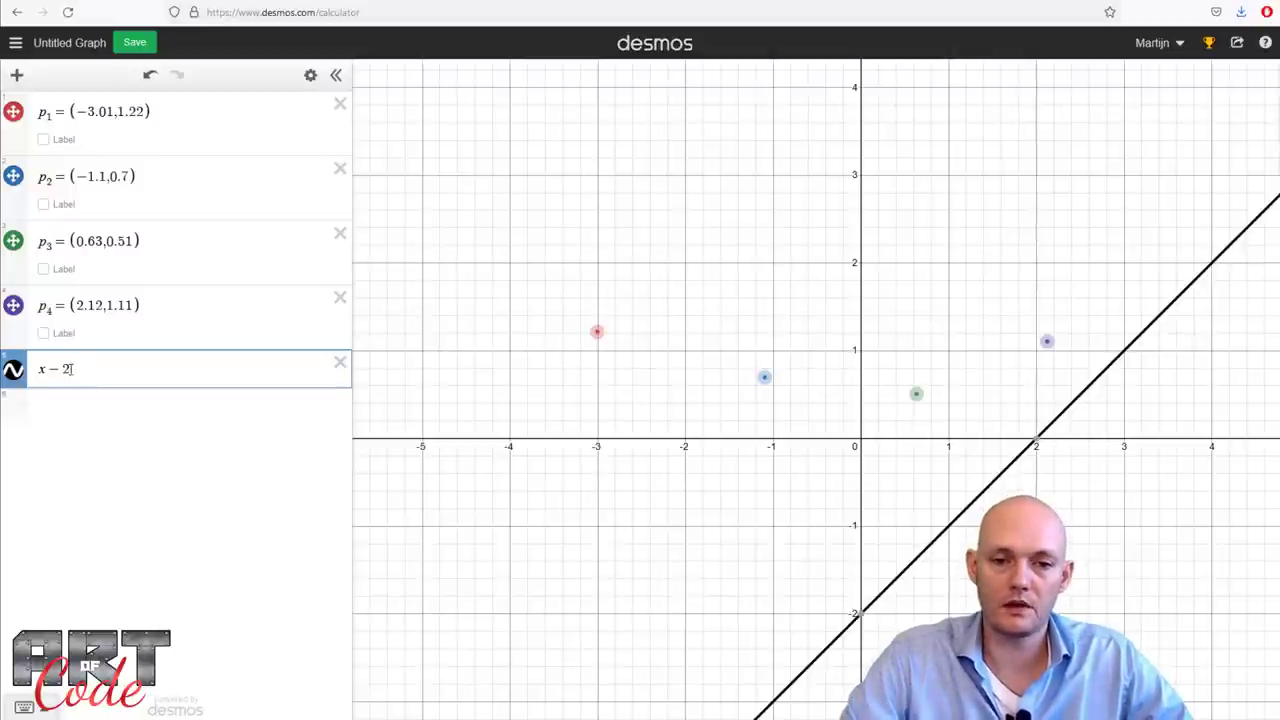
Switch the constant in the line's expression to addition and try the values 1, 2 and 3, ending with x + 3.
{"action": "left_click_drag", "start_coordinate": [69, 369], "coordinate": [55, 369]}
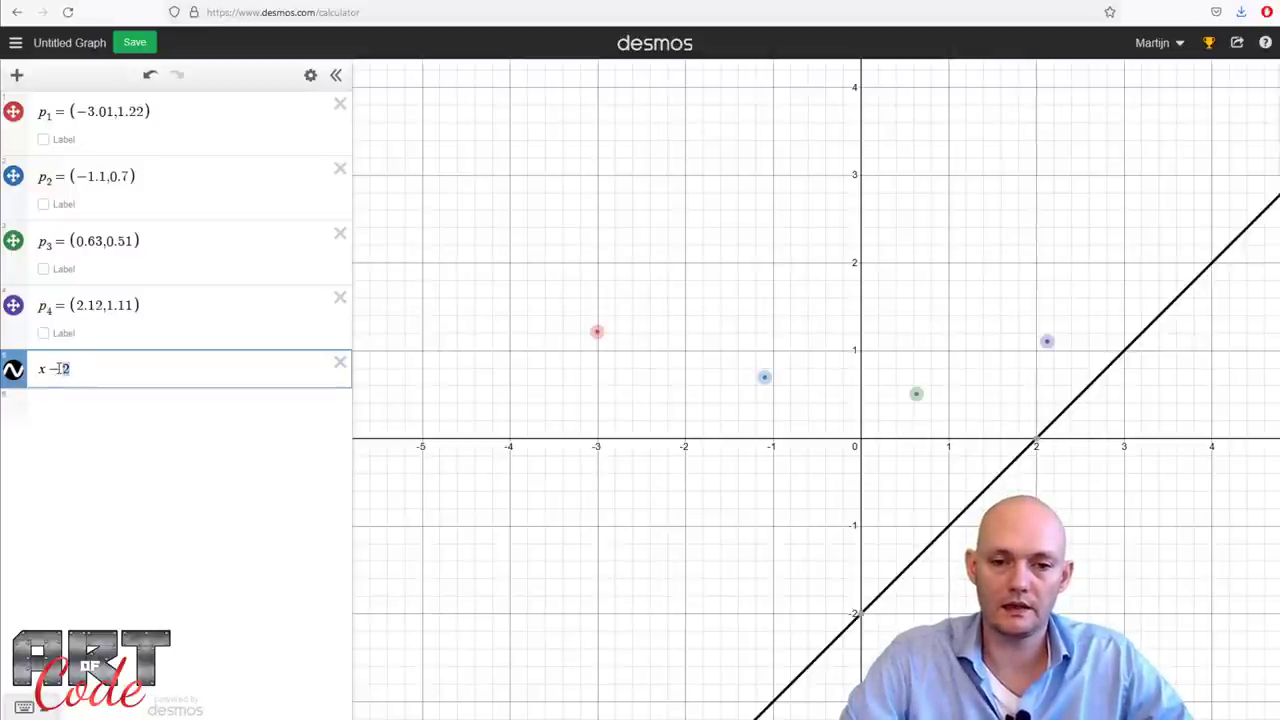
{"action": "key", "text": "BackSpace"}
{"action": "type", "text": "+"}
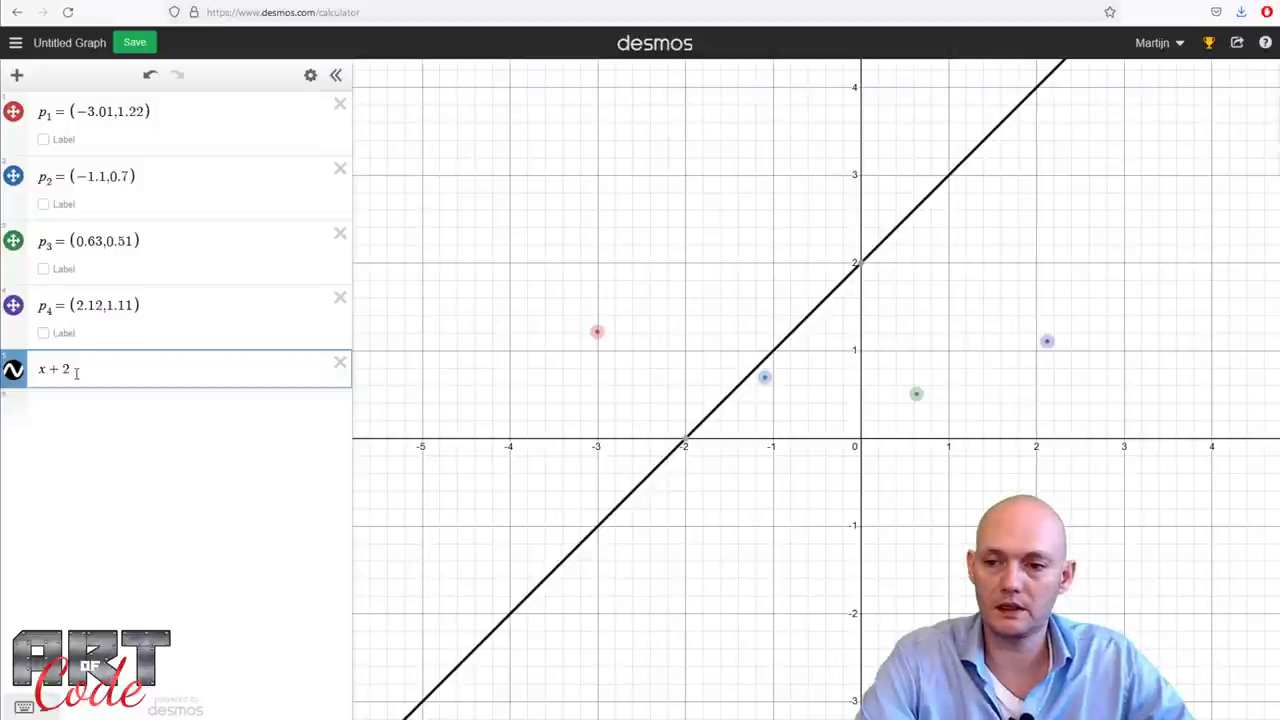
{"action": "key", "text": "BackSpace"}
{"action": "type", "text": "1"}
{"action": "key", "text": "BackSpace"}
{"action": "type", "text": "2"}
{"action": "key", "text": "BackSpace"}
{"action": "type", "text": "3"}
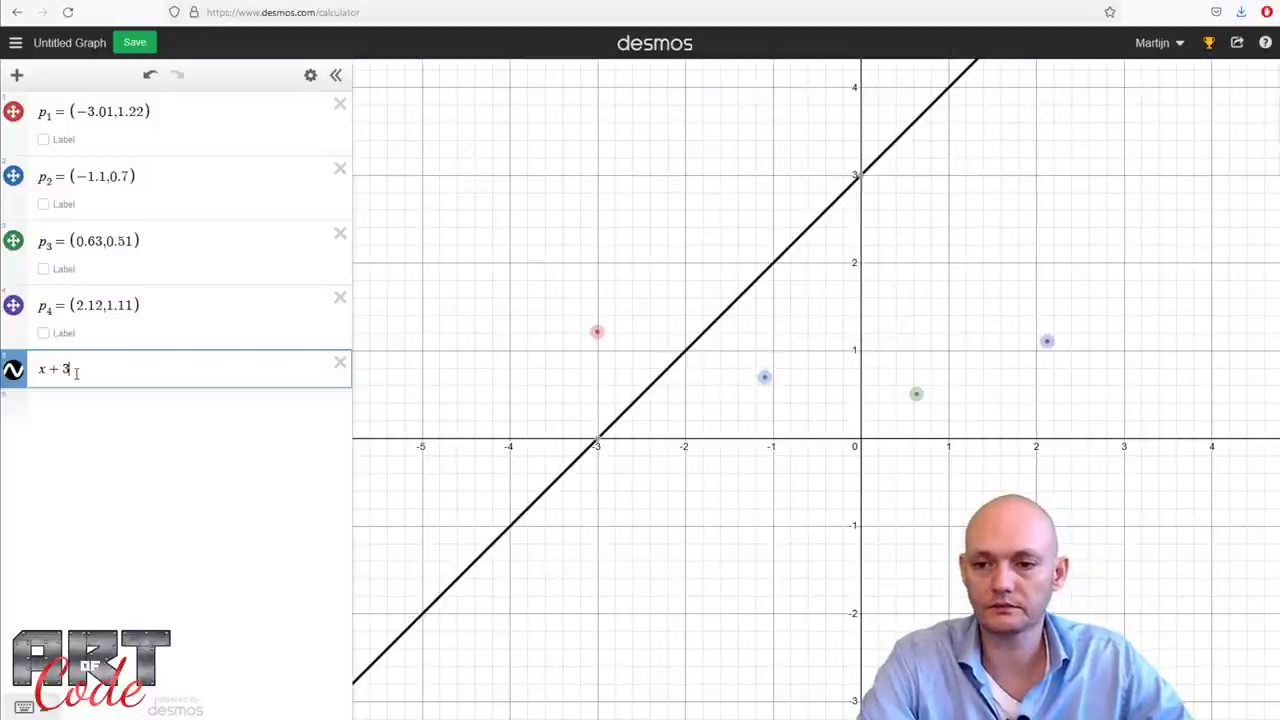
Replace the constant offset in the line's expression with the first point's x coordinate, giving x − p_1.x.
{"action": "key", "text": "BackSpace"}
{"action": "key", "text": "BackSpace"}
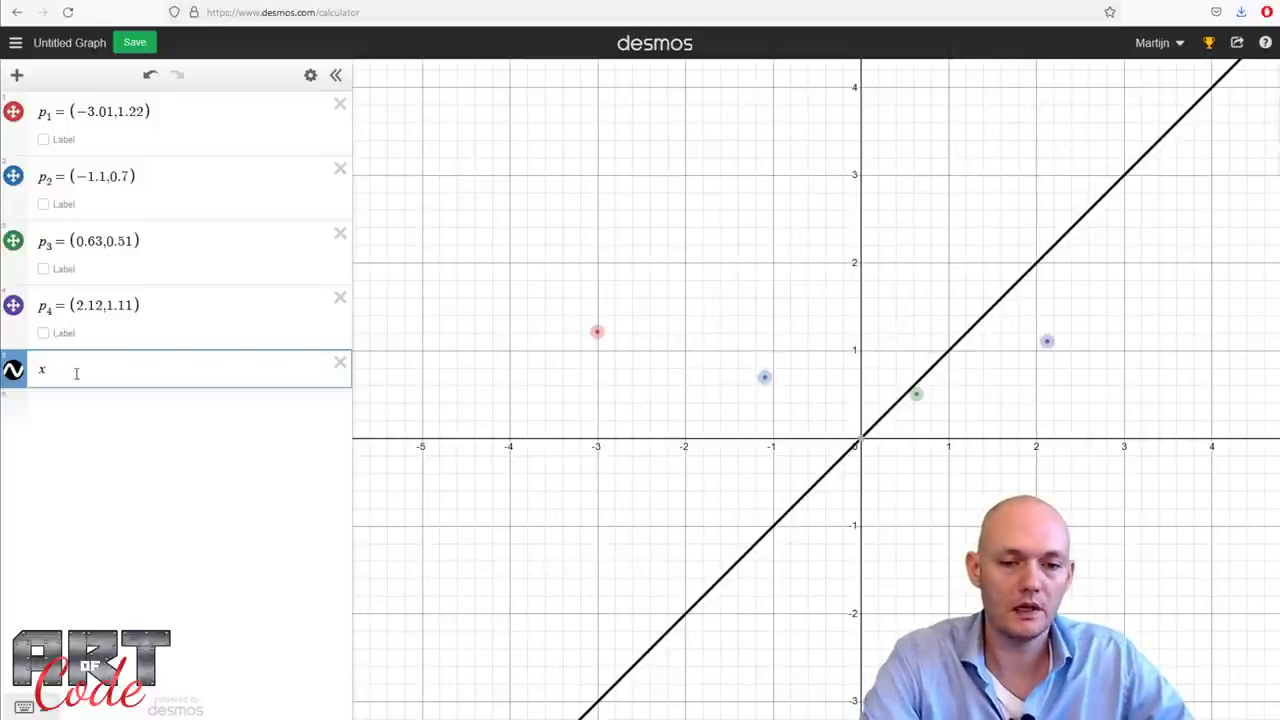
{"action": "type", "text": "-"}
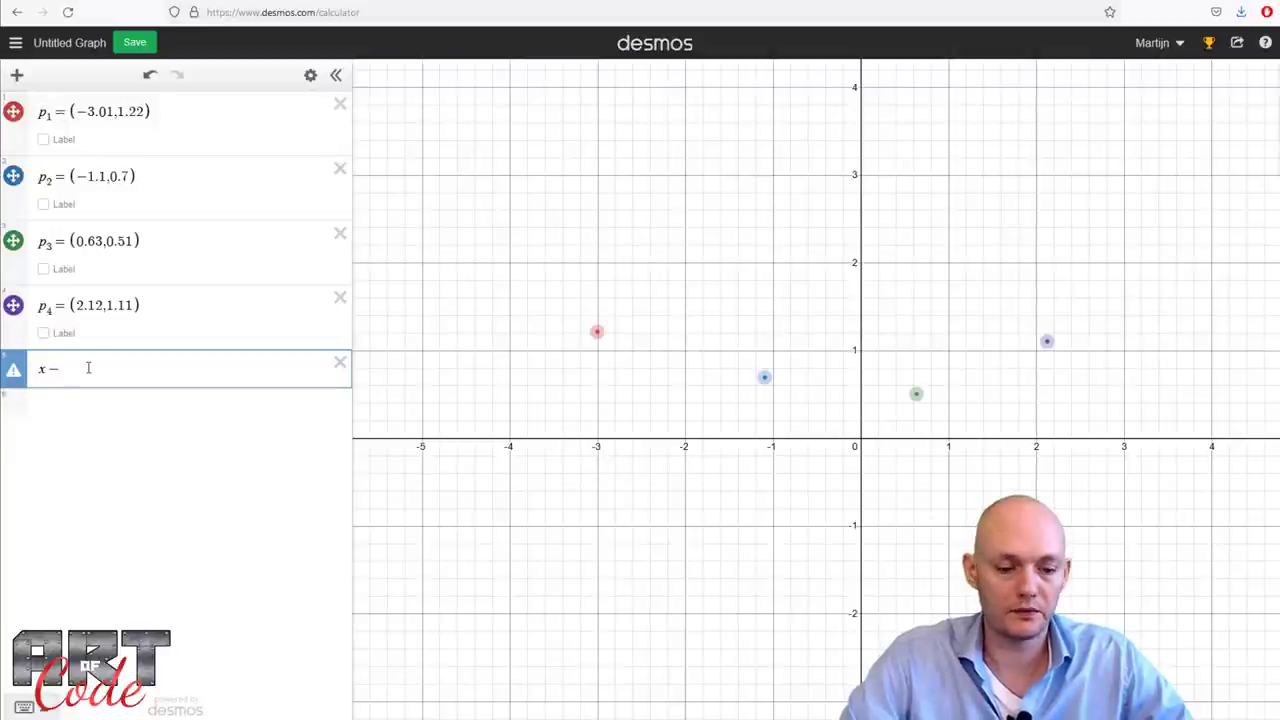
{"action": "type", "text": "p1.x"}
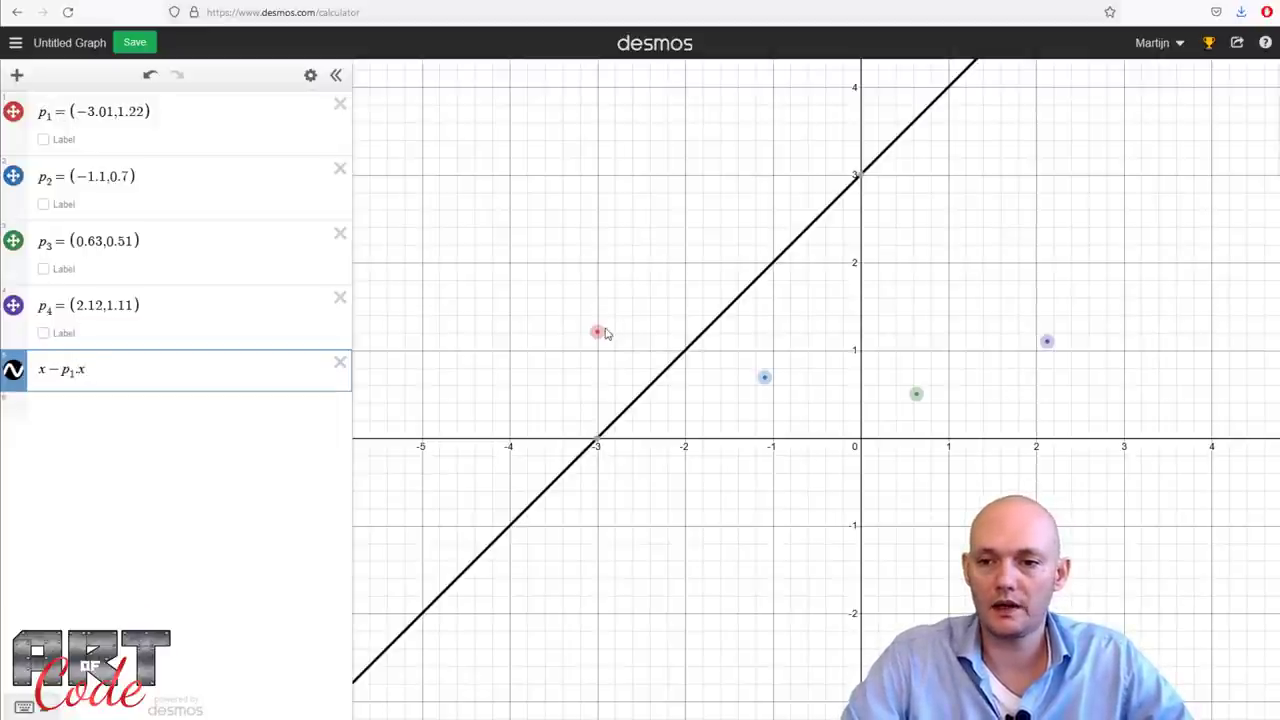
Move point p_1 around to test the line's horizontal shift, leaving it at about (-3.01,1.016).
{"action": "mouse_move", "coordinate": [597, 331]}
{"action": "left_mouse_down"}
{"action": "mouse_move", "coordinate": [463, 340]}
{"action": "mouse_move", "coordinate": [668, 327]}
{"action": "mouse_move", "coordinate": [549, 331]}
{"action": "mouse_move", "coordinate": [557, 354]}
{"action": "mouse_move", "coordinate": [597, 357]}
{"action": "mouse_move", "coordinate": [592, 341]}
{"action": "mouse_move", "coordinate": [651, 334]}
{"action": "mouse_move", "coordinate": [569, 354]}
{"action": "mouse_move", "coordinate": [494, 349]}
{"action": "mouse_move", "coordinate": [600, 330]}
{"action": "mouse_move", "coordinate": [591, 371]}
{"action": "mouse_move", "coordinate": [597, 291]}
{"action": "mouse_move", "coordinate": [597, 371]}
{"action": "mouse_move", "coordinate": [596, 347]}
{"action": "left_mouse_up"}
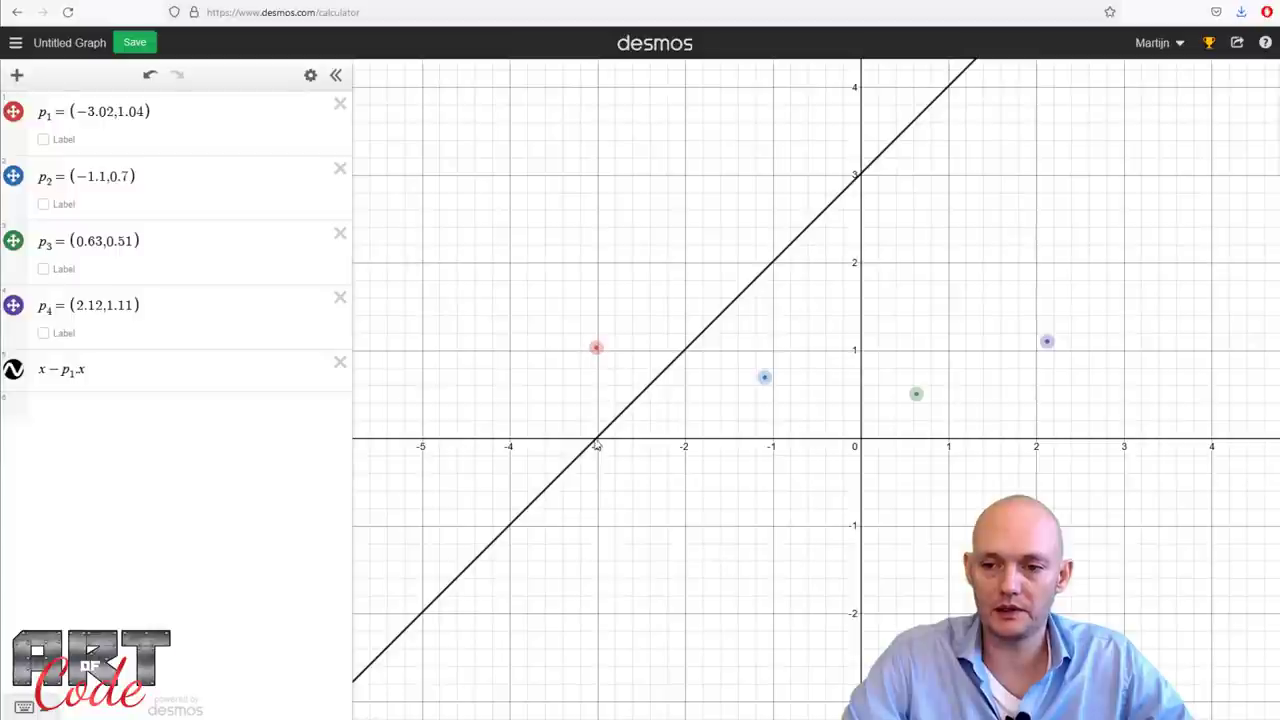
{"action": "mouse_move", "coordinate": [596, 349]}
{"action": "left_mouse_down"}
{"action": "mouse_move", "coordinate": [540, 354]}
{"action": "mouse_move", "coordinate": [614, 349]}
{"action": "mouse_move", "coordinate": [598, 349]}
{"action": "left_mouse_up"}
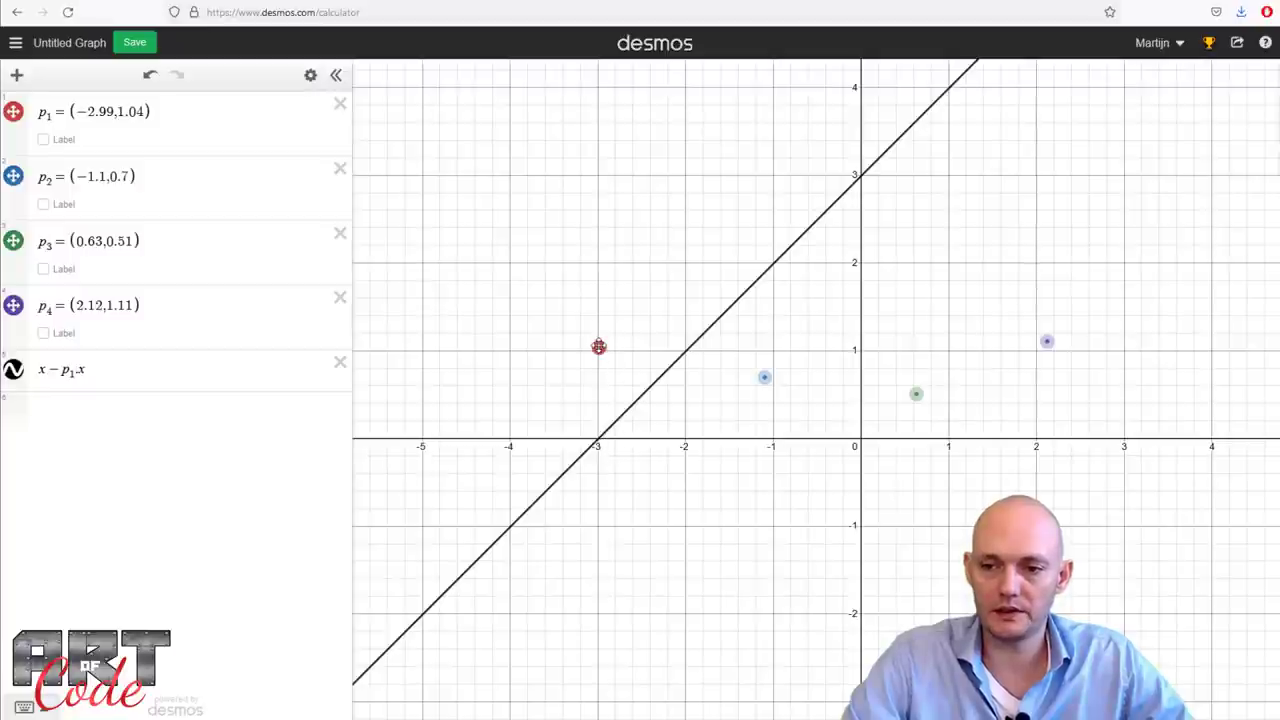
{"action": "mouse_move", "coordinate": [598, 346]}
{"action": "left_mouse_down"}
{"action": "mouse_move", "coordinate": [600, 302]}
{"action": "mouse_move", "coordinate": [588, 343]}
{"action": "mouse_move", "coordinate": [602, 347]}
{"action": "left_mouse_up"}
Add the first point's y coordinate to the line's expression, giving x − p_1.x + p_1.y.
{"action": "left_click", "coordinate": [122, 368]}
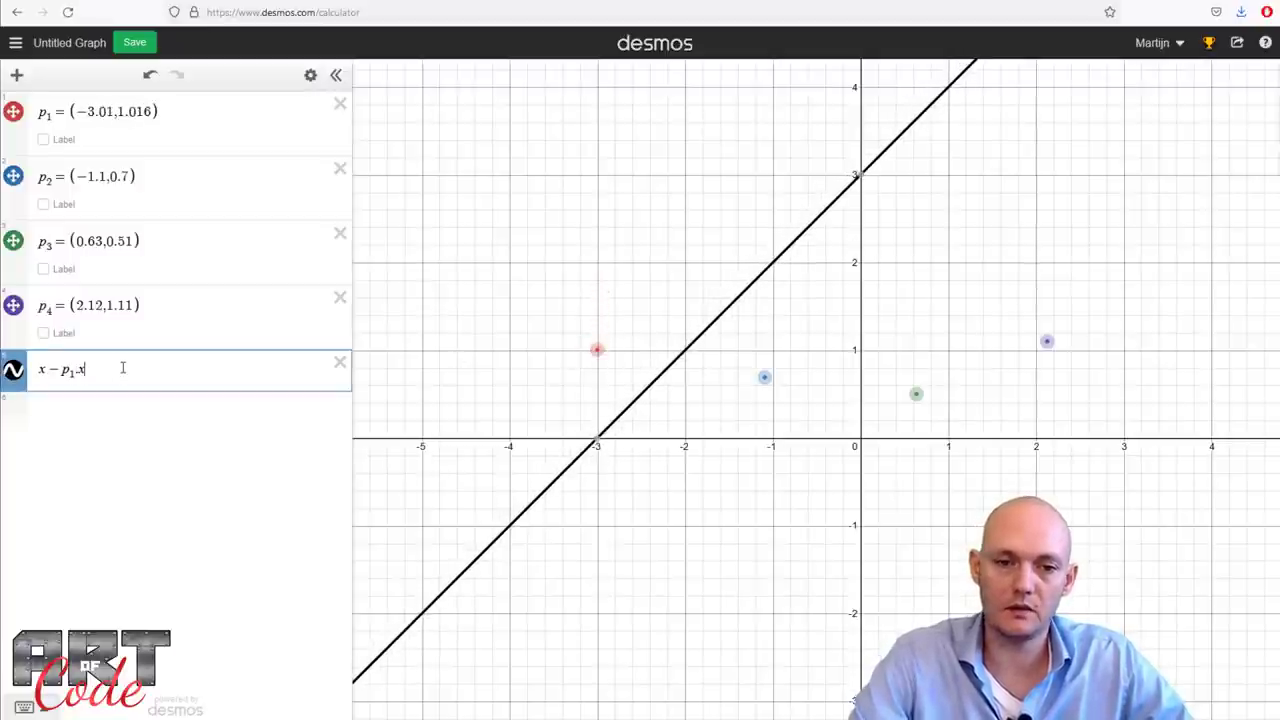
{"action": "type", "text": "+p1"}
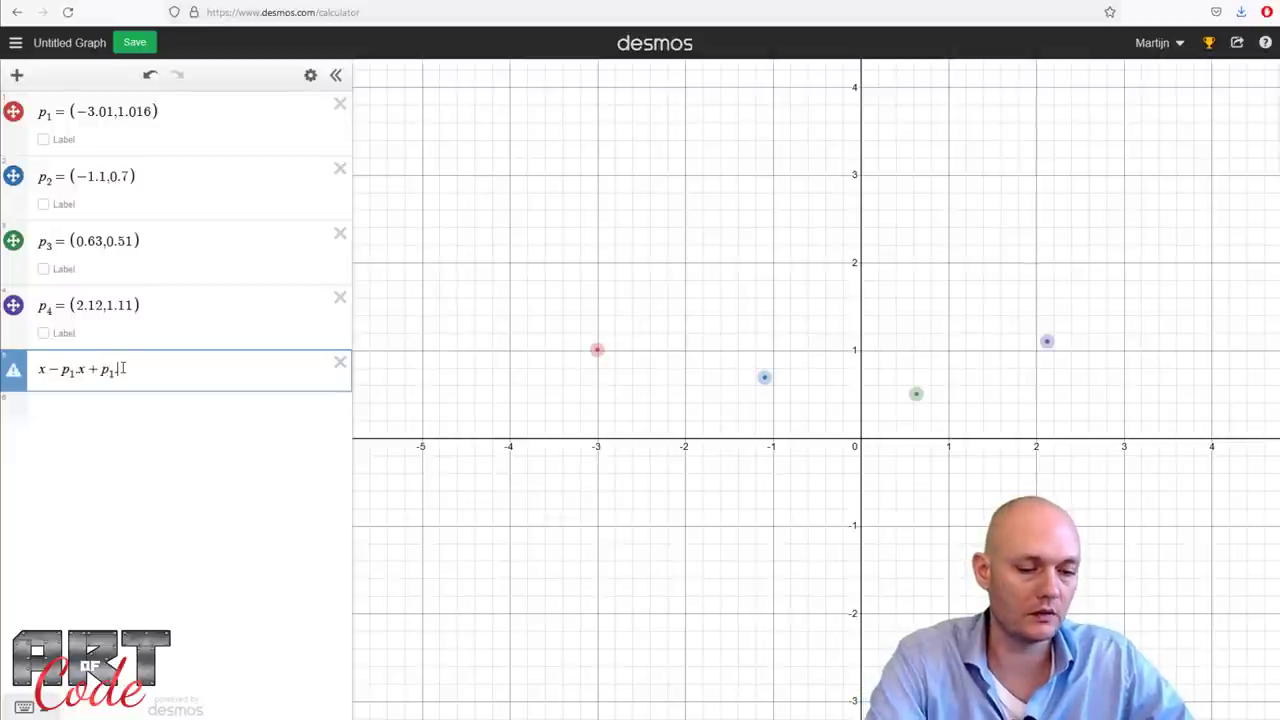
{"action": "type", "text": ".y"}
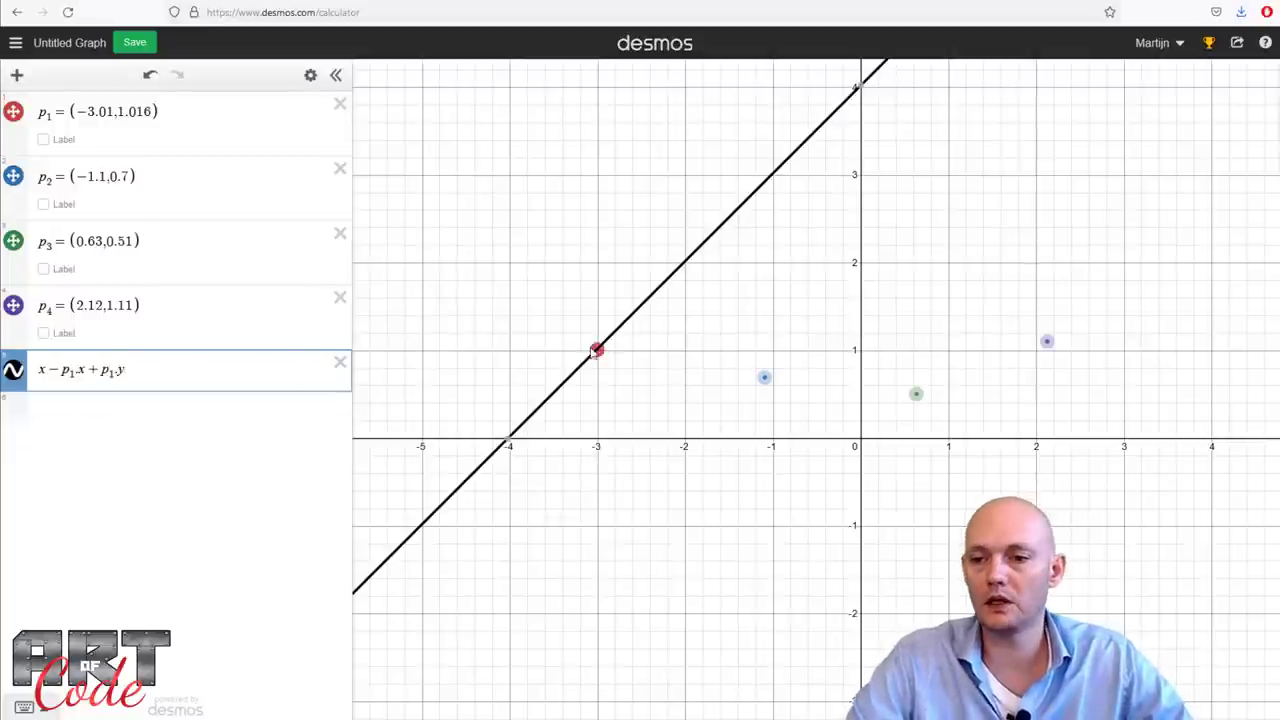
Move point p_1 around to test that the line follows it, ending at about (-3.23,0.87).
{"action": "mouse_move", "coordinate": [596, 350]}
{"action": "left_mouse_down"}
{"action": "mouse_move", "coordinate": [600, 360]}
{"action": "mouse_move", "coordinate": [600, 297]}
{"action": "mouse_move", "coordinate": [617, 363]}
{"action": "mouse_move", "coordinate": [618, 280]}
{"action": "mouse_move", "coordinate": [606, 362]}
{"action": "mouse_move", "coordinate": [563, 346]}
{"action": "mouse_move", "coordinate": [606, 283]}
{"action": "mouse_move", "coordinate": [600, 335]}
{"action": "left_mouse_up"}
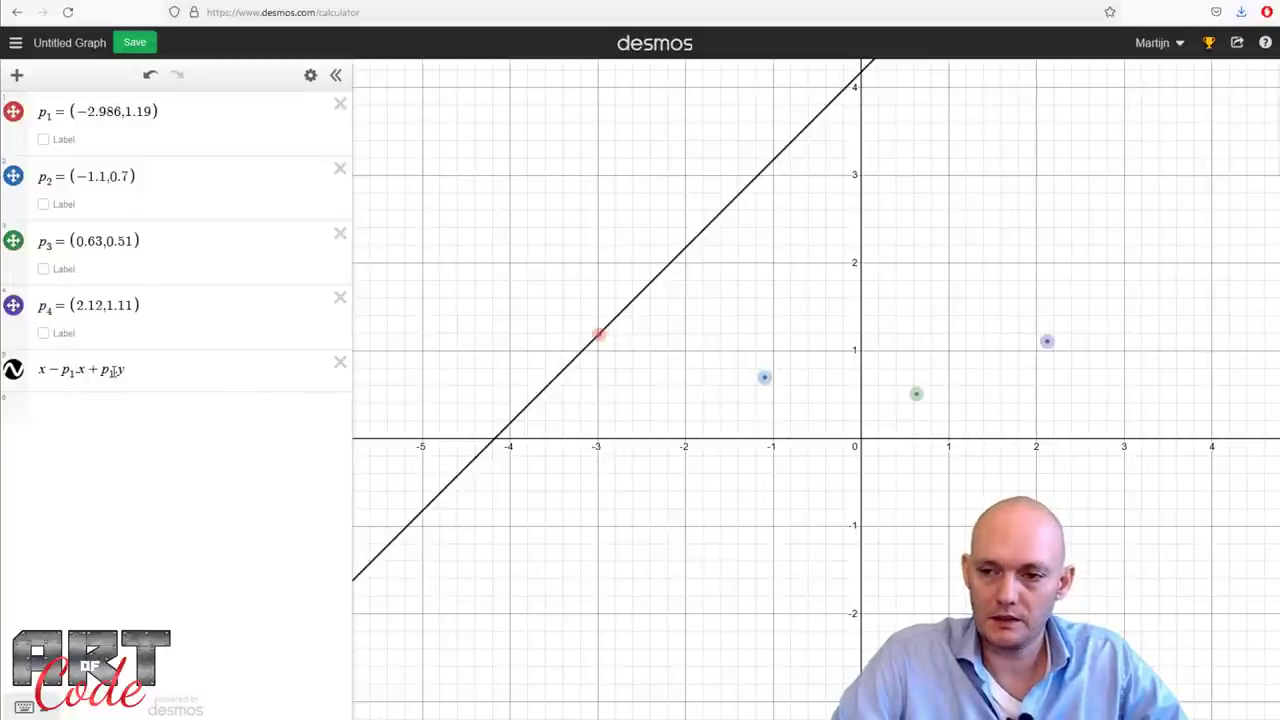
{"action": "left_click_drag", "start_coordinate": [599, 336], "coordinate": [602, 330]}
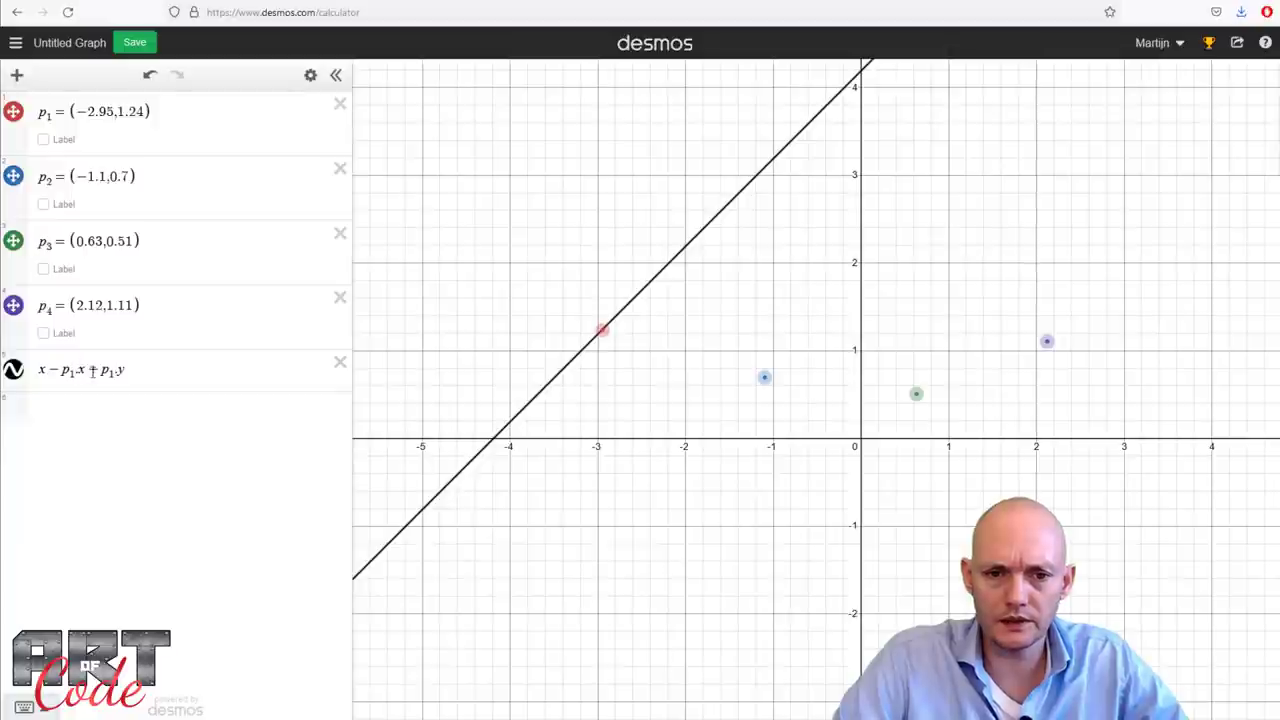
{"action": "left_click_drag", "start_coordinate": [602, 331], "coordinate": [580, 362]}
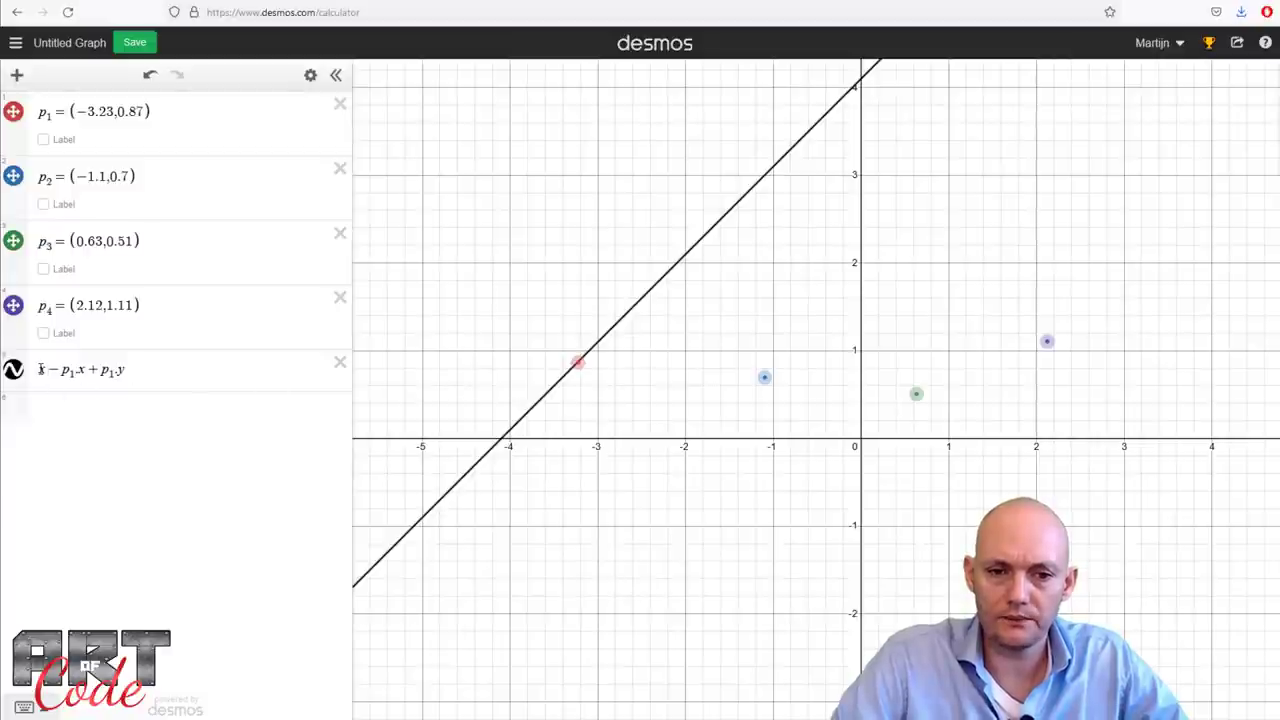
Enclose x − p_1.x in parentheses in the line's expression, giving (x − p_1.x) + p_1.y.
{"action": "left_click_drag", "start_coordinate": [40, 369], "coordinate": [92, 370]}
{"action": "left_click", "coordinate": [89, 369]}
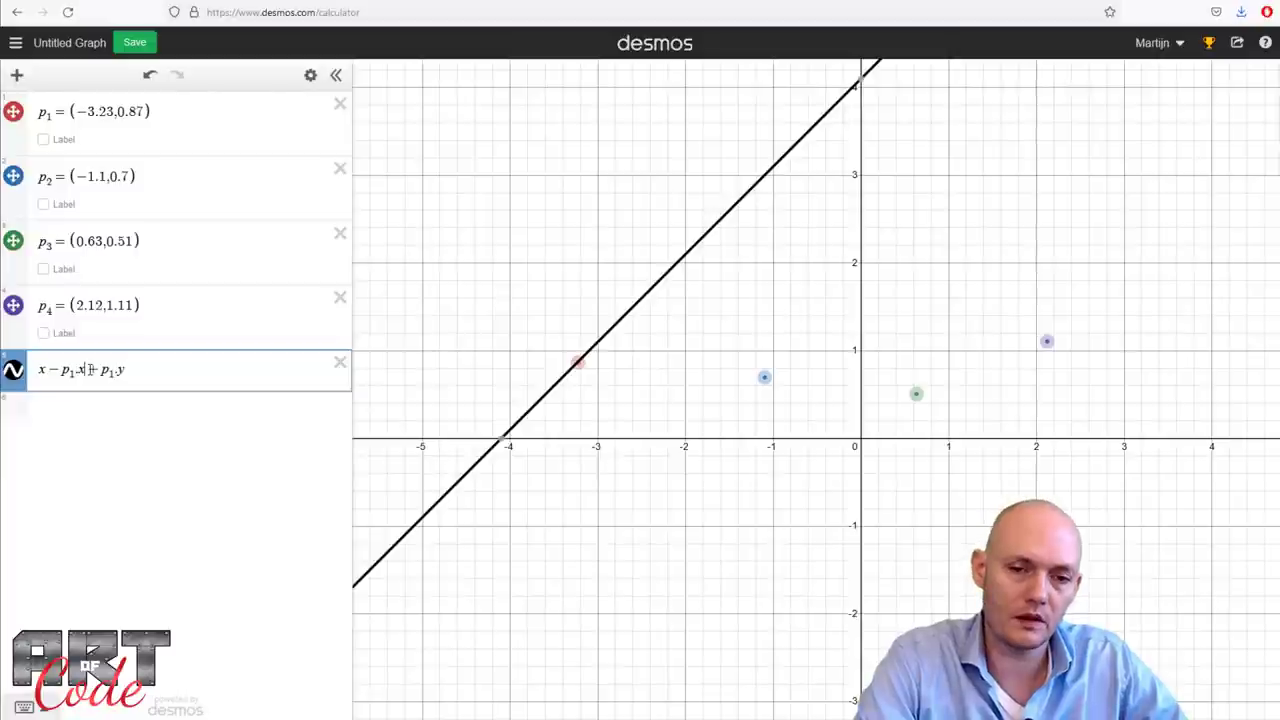
{"action": "type", "text": ")"}
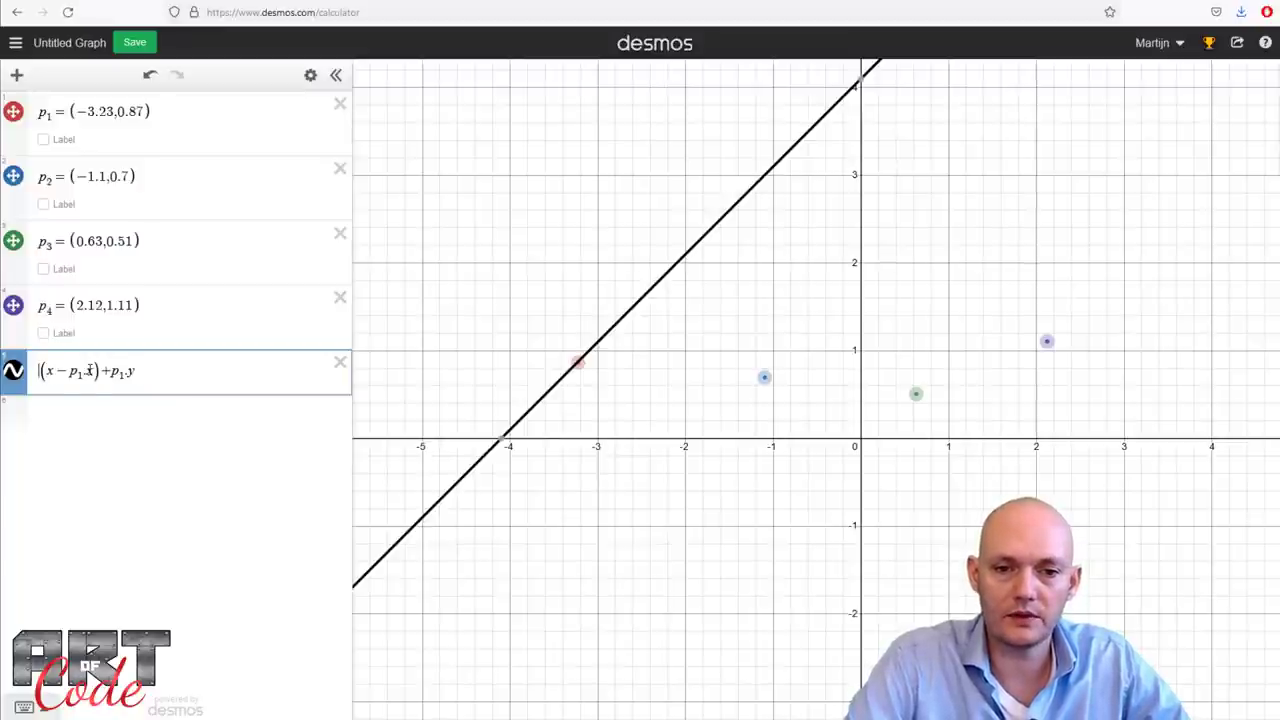
Try the slope factors 2, 3, 4, −4 and −3 in front of the parenthesised term, and remove the factor again.
{"action": "type", "text": "2"}
{"action": "key", "text": "BackSpace"}
{"action": "type", "text": "3"}
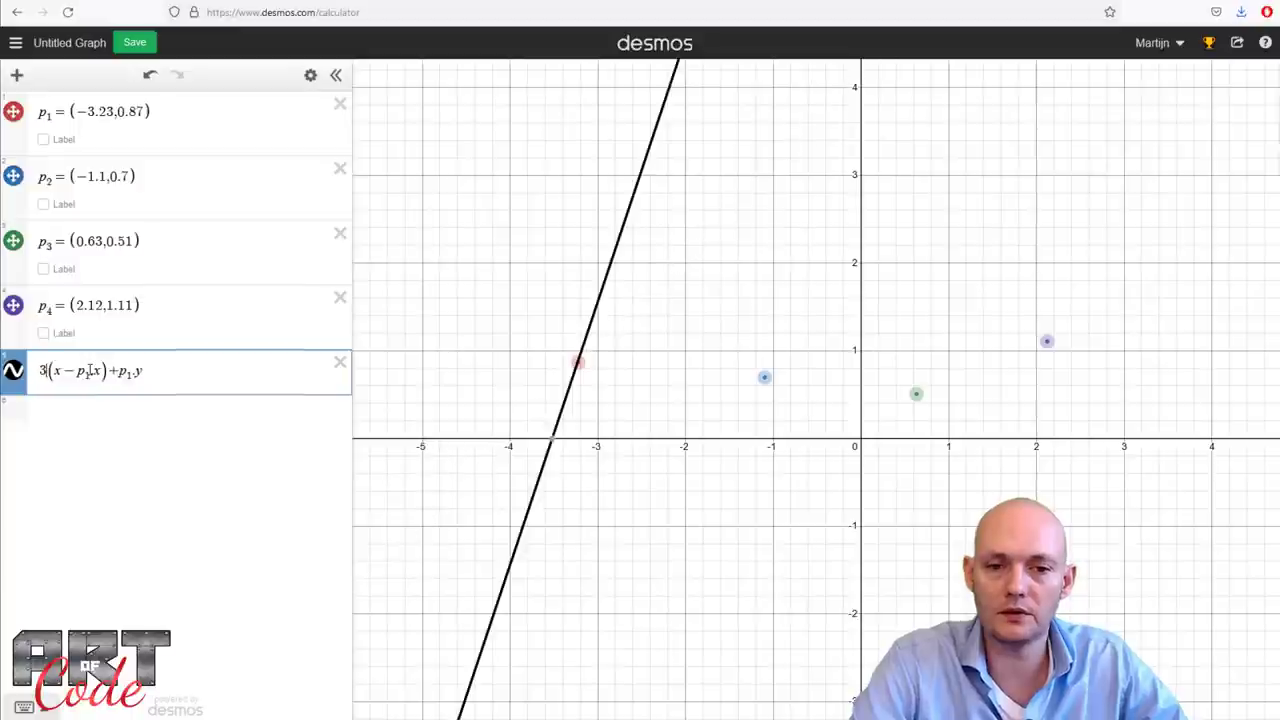
{"action": "key", "text": "BackSpace"}
{"action": "type", "text": "4"}
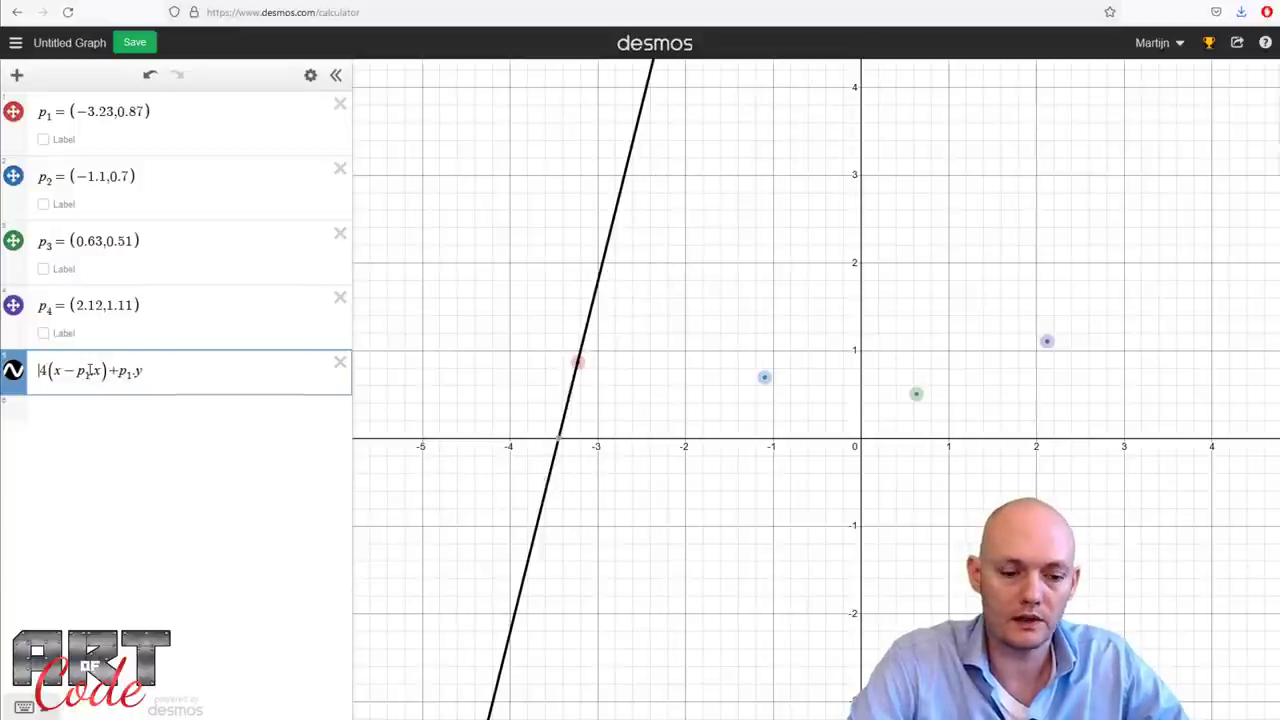
{"action": "key", "text": "Left"}
{"action": "type", "text": "-"}
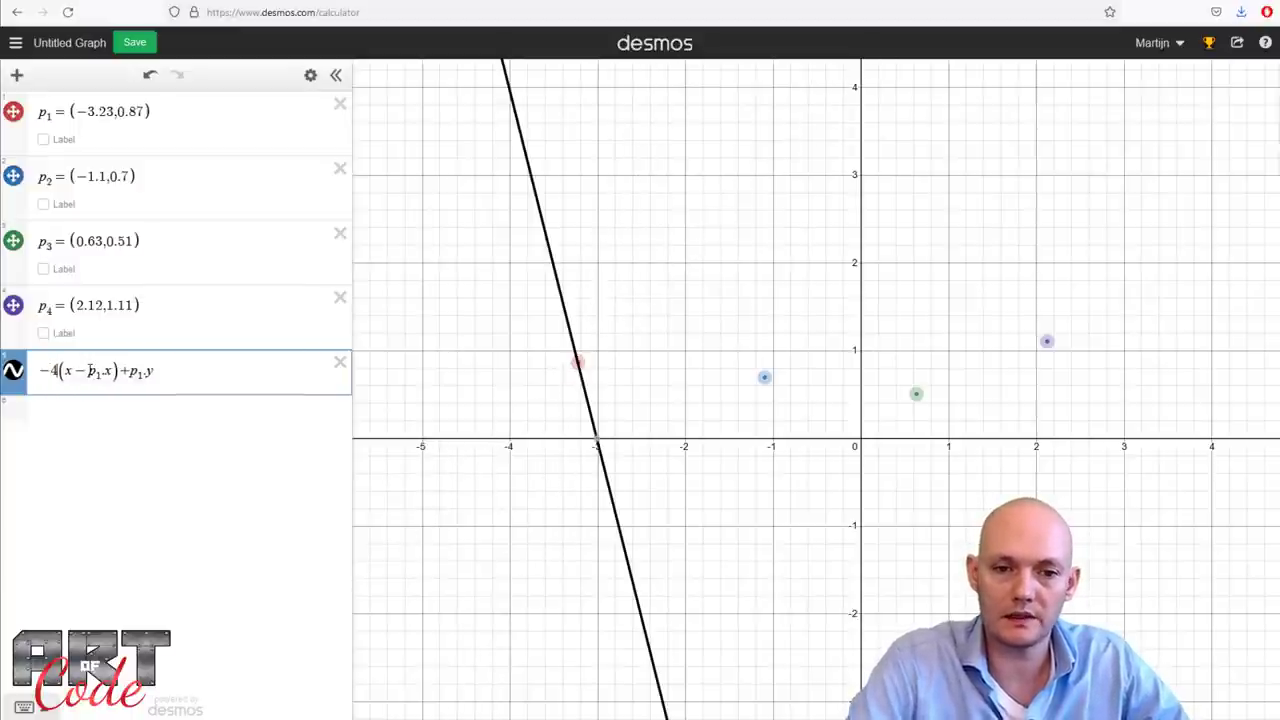
{"action": "key", "text": "BackSpace"}
{"action": "type", "text": "3"}
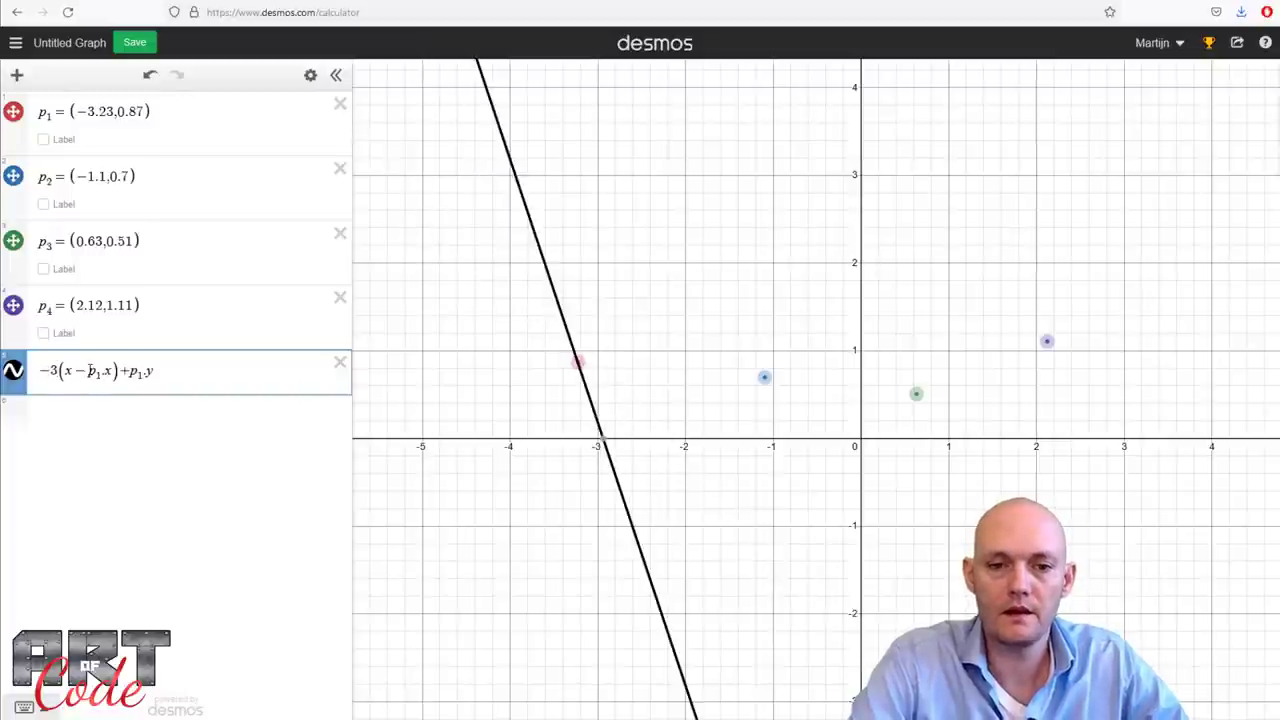
{"action": "key", "text": "BackSpace"}
{"action": "key", "text": "BackSpace"}
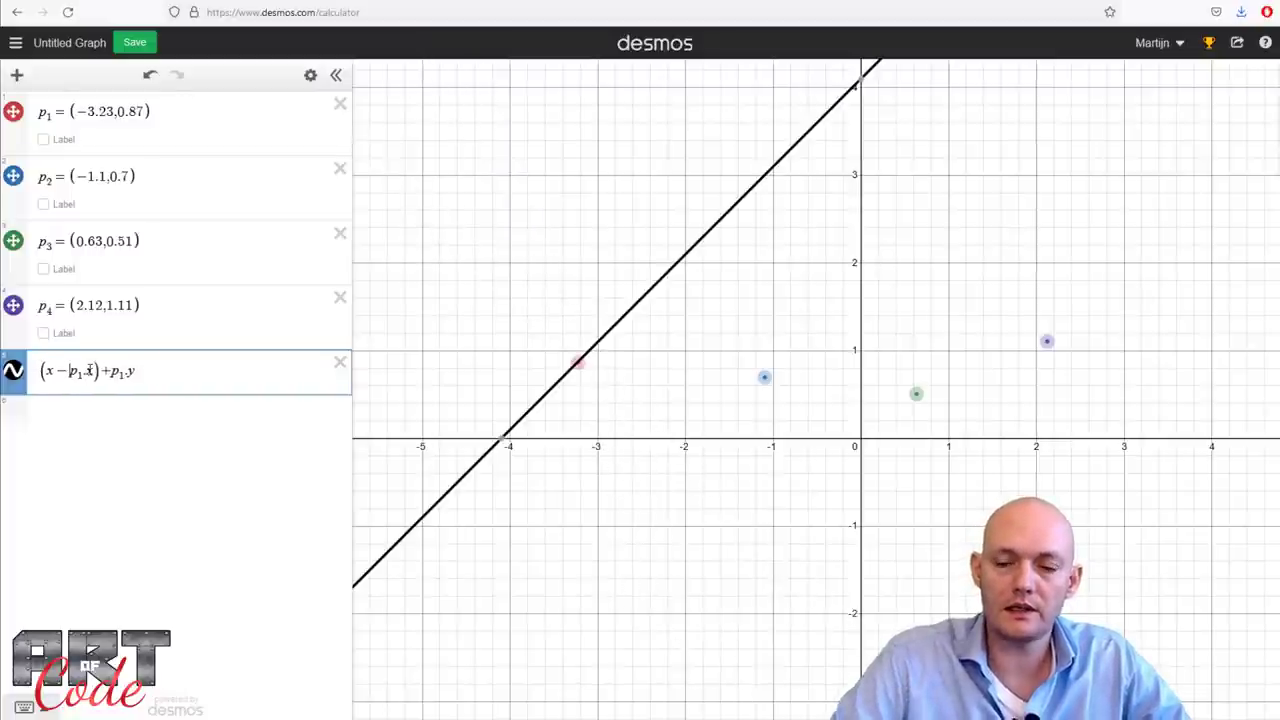
Move point p_1 to about (−3.23,1.23) and point p_2 to about (−0.996,0.6).
{"action": "left_click_drag", "start_coordinate": [576, 362], "coordinate": [588, 352]}
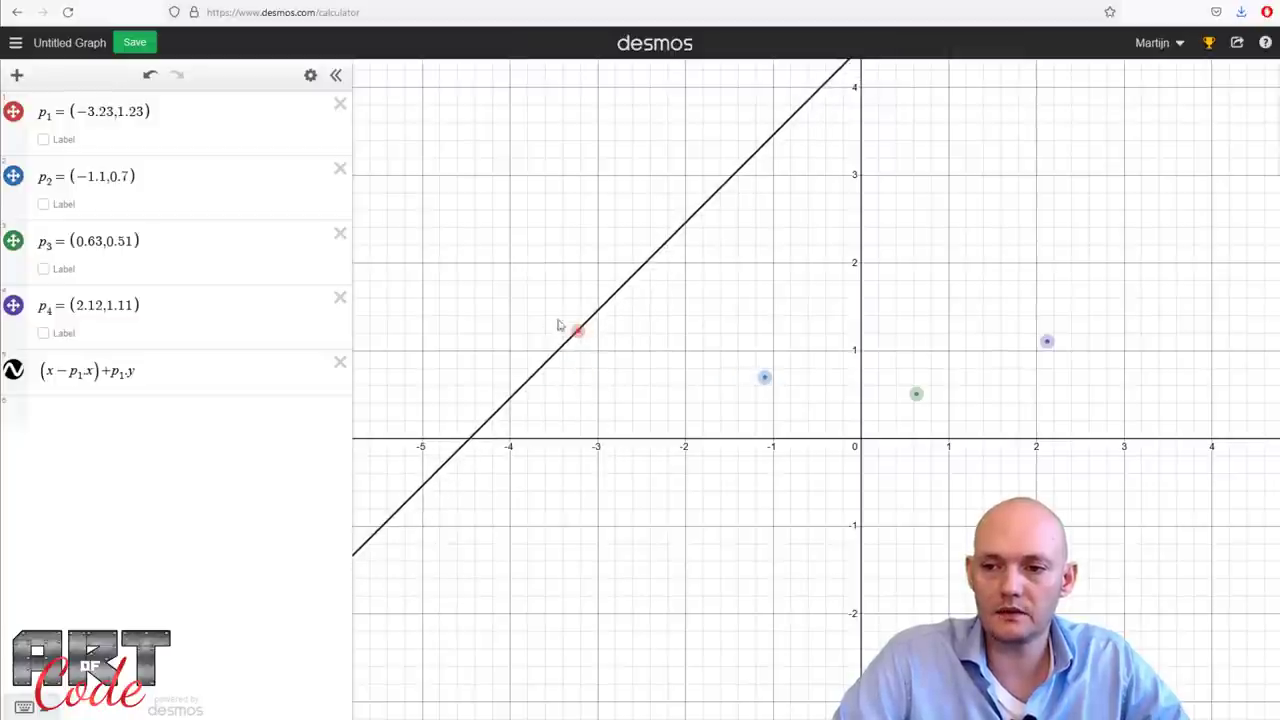
{"action": "left_click", "coordinate": [101, 371]}
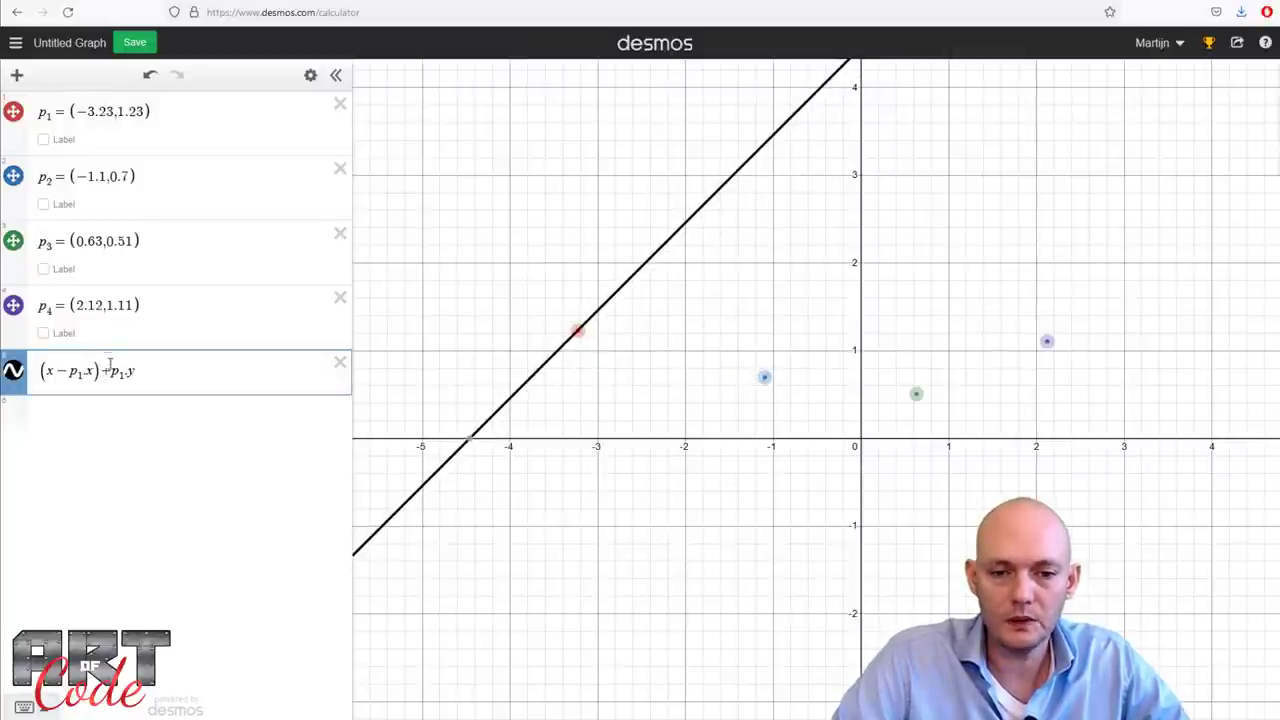
{"action": "left_click_drag", "start_coordinate": [100, 371], "coordinate": [72, 371]}
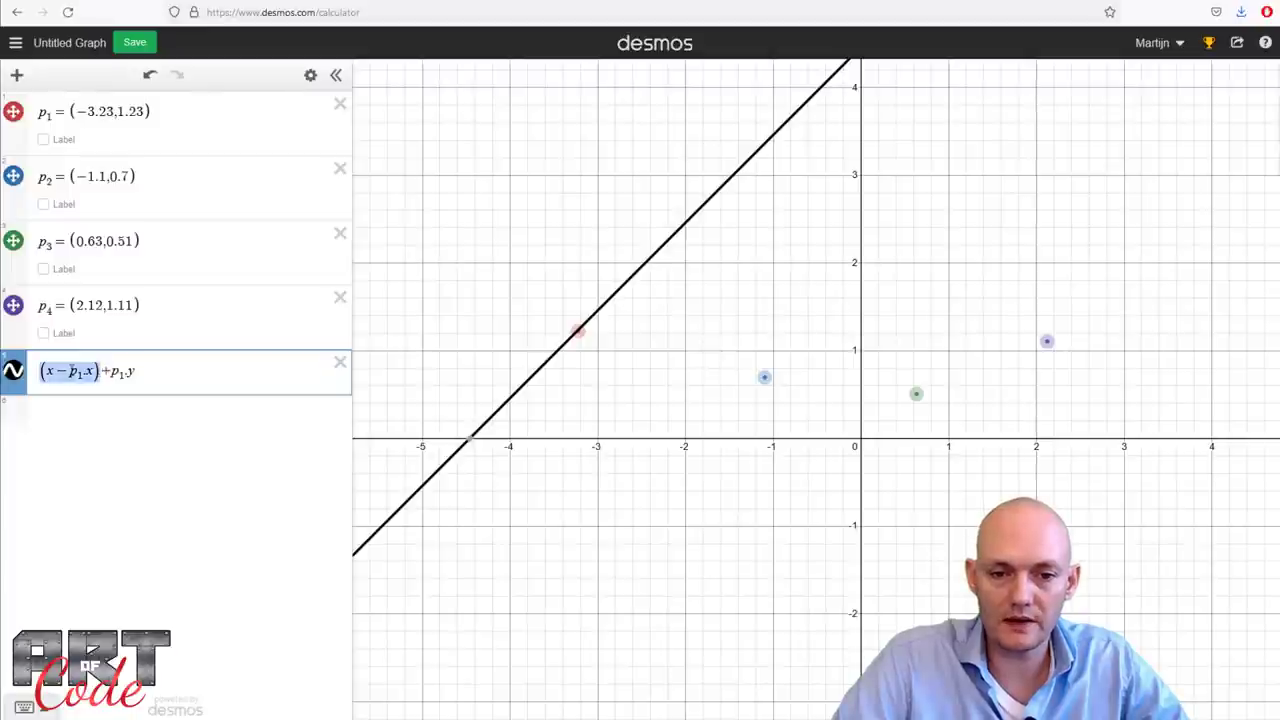
{"action": "left_click", "coordinate": [664, 357]}
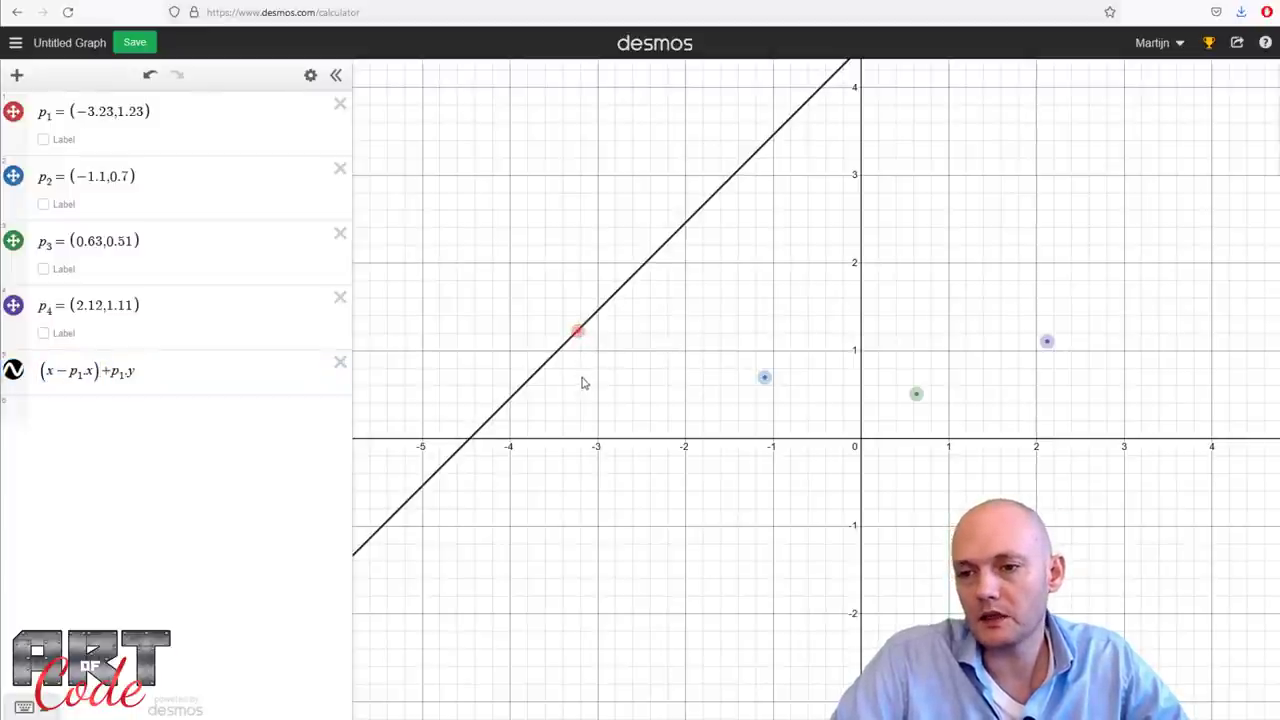
{"action": "left_click_drag", "start_coordinate": [760, 376], "coordinate": [773, 385]}
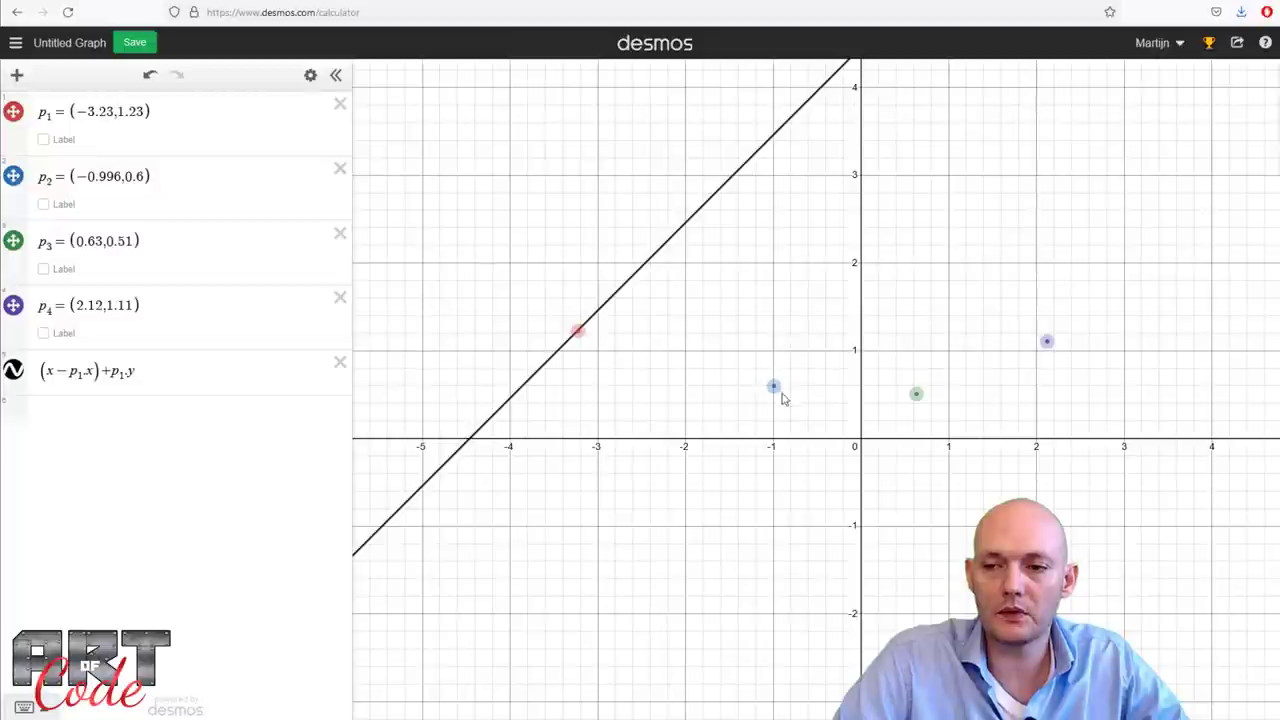
Multiply the parenthesised term in the line's expression by the points' height difference, (p_2.y − p_1.y).
{"action": "left_click", "coordinate": [102, 370]}
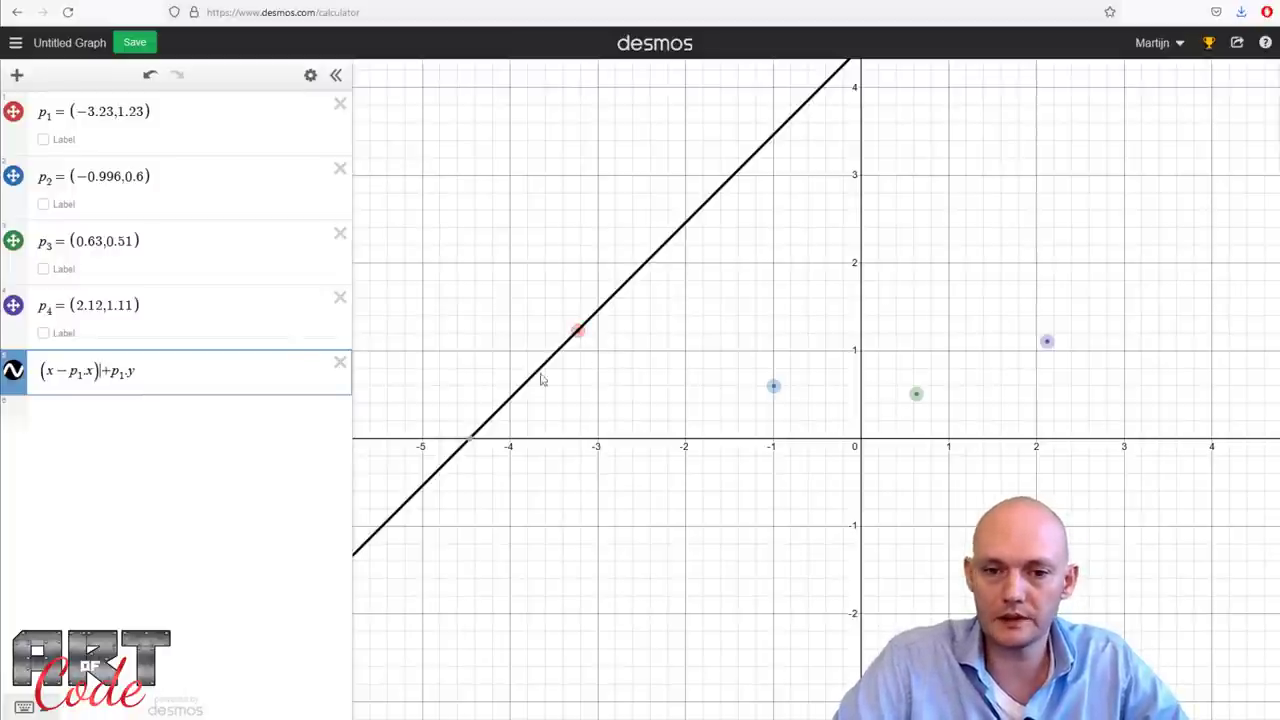
{"action": "type", "text": "("}
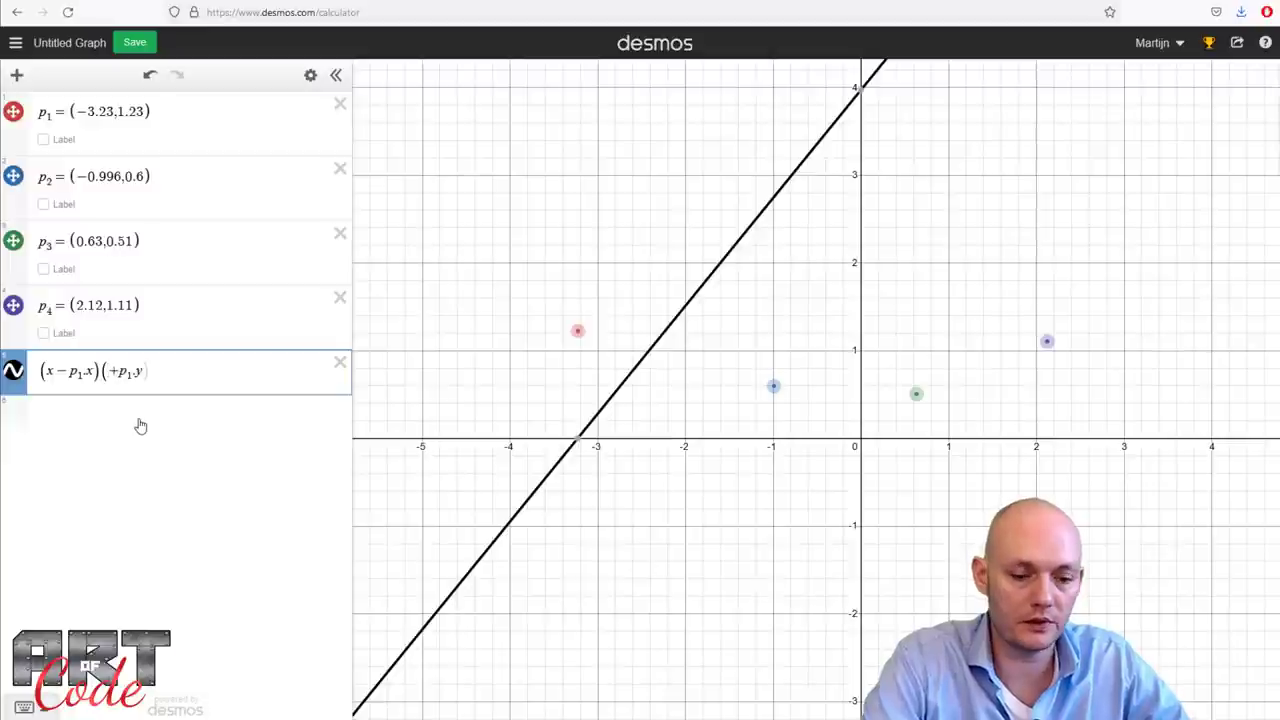
{"action": "type", "text": "p2.y-p1.y"}
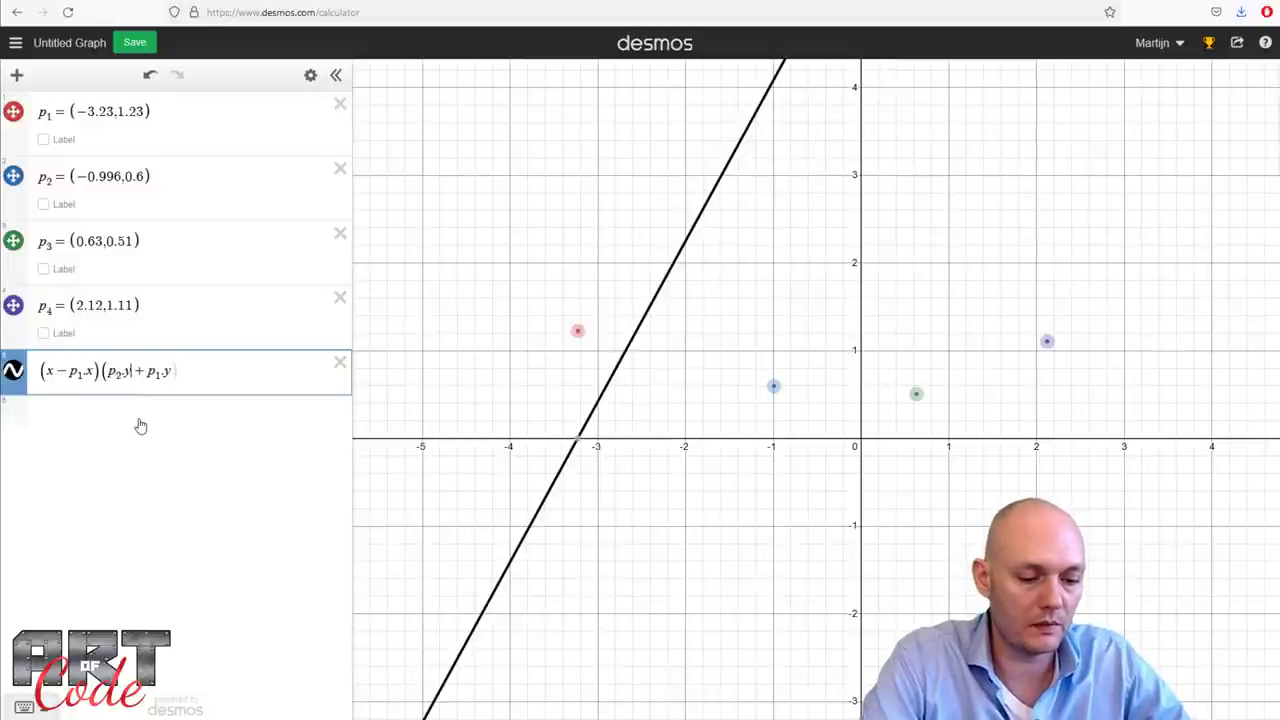
{"action": "type", "text": ")"}
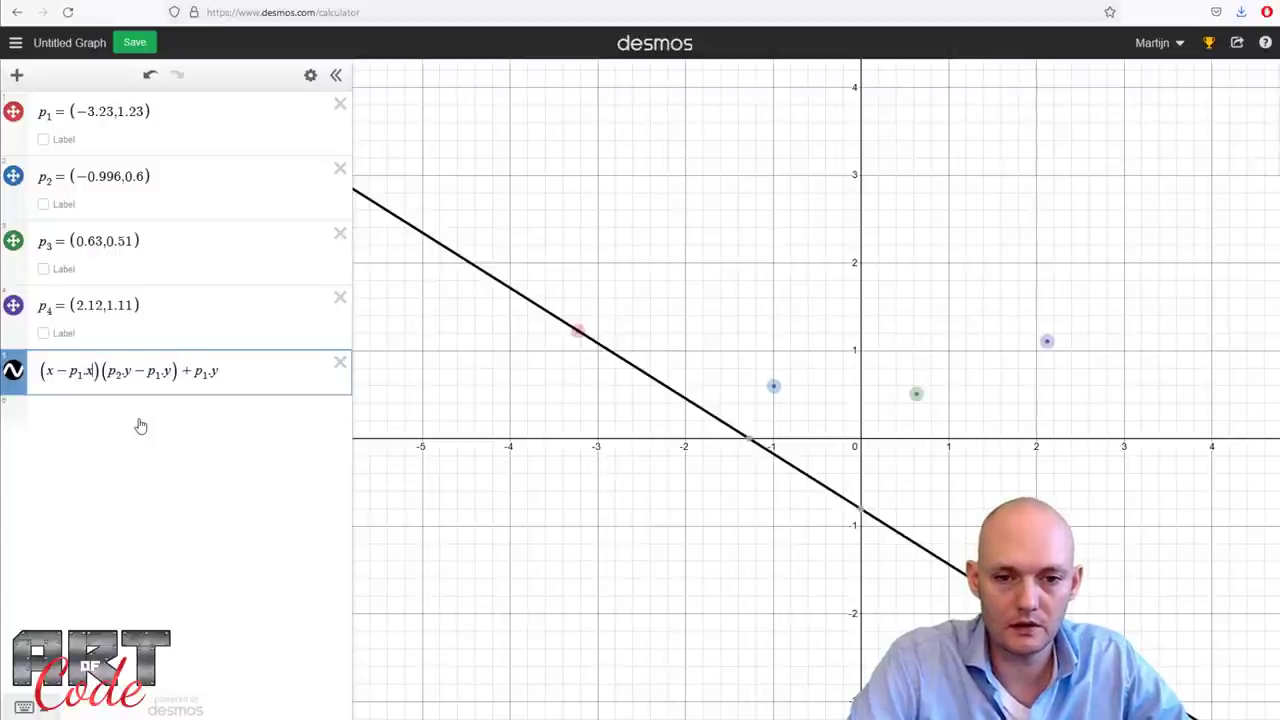
Divide the product in the line's expression by the points' horizontal difference, (p_2.x − p_1.x), keeping + p_1.y outside the fraction.
{"action": "key", "text": "Right"}
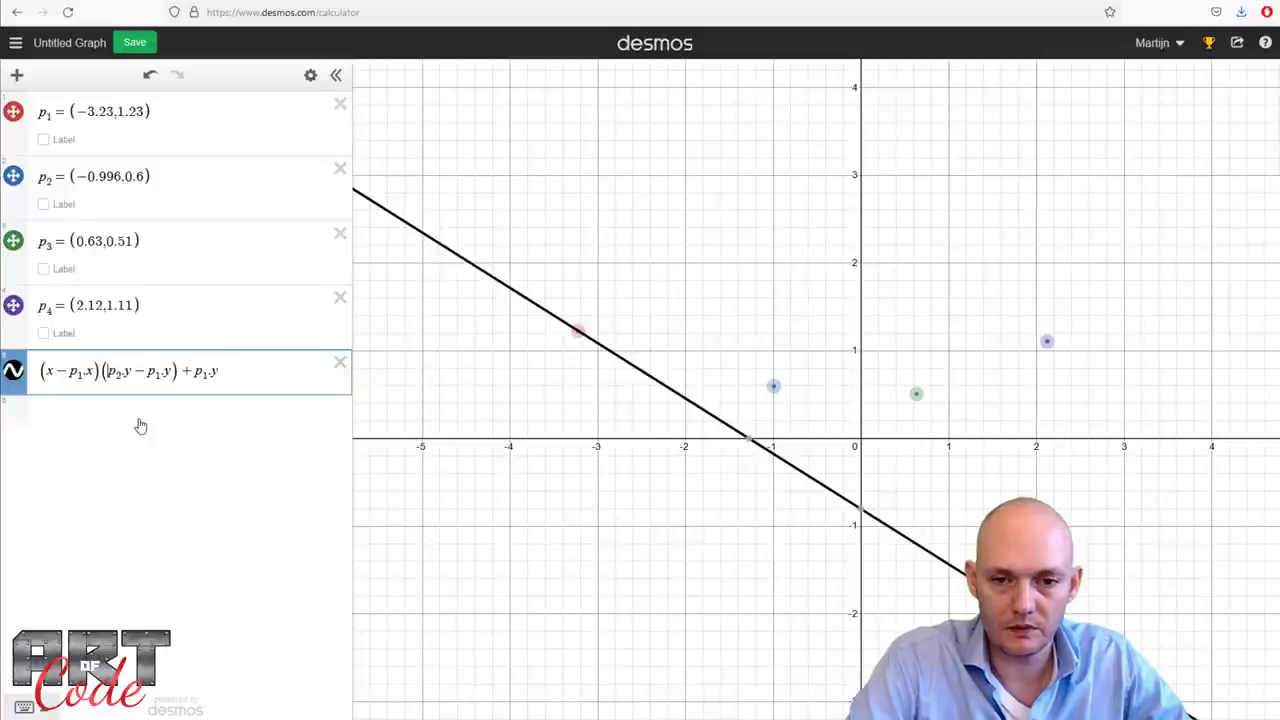
{"action": "type", "text": "/"}
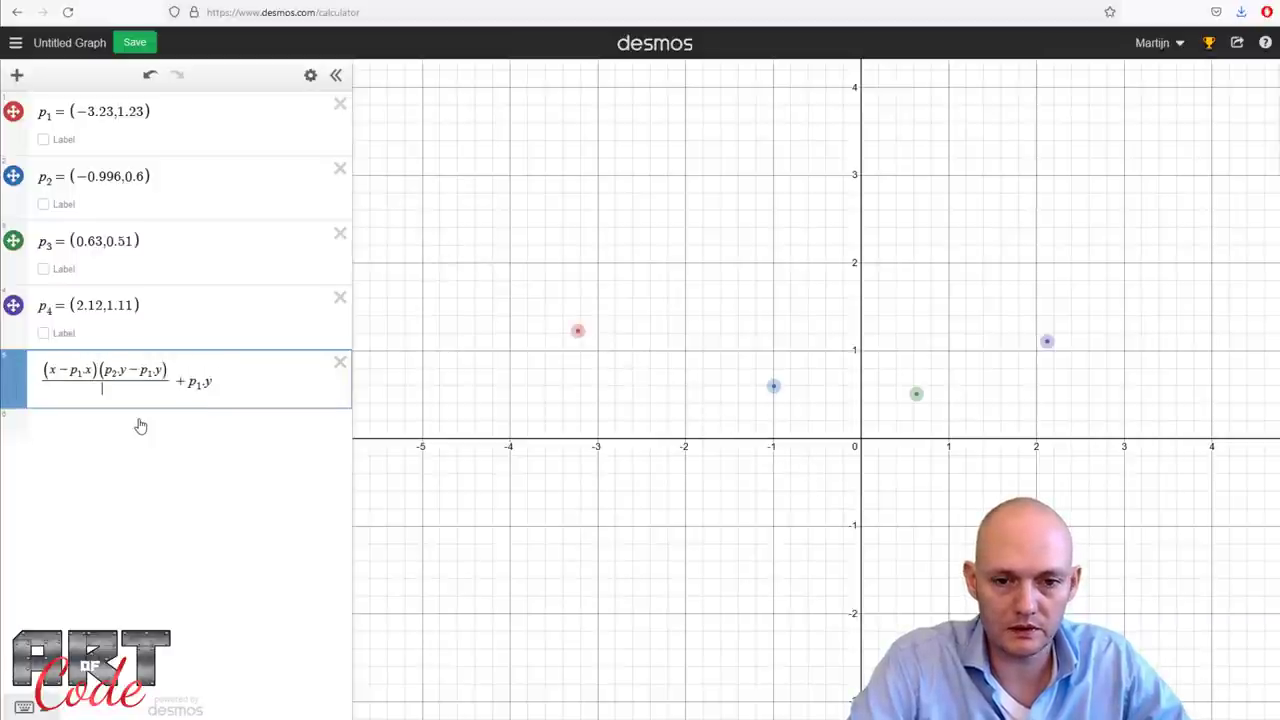
{"action": "type", "text": "("}
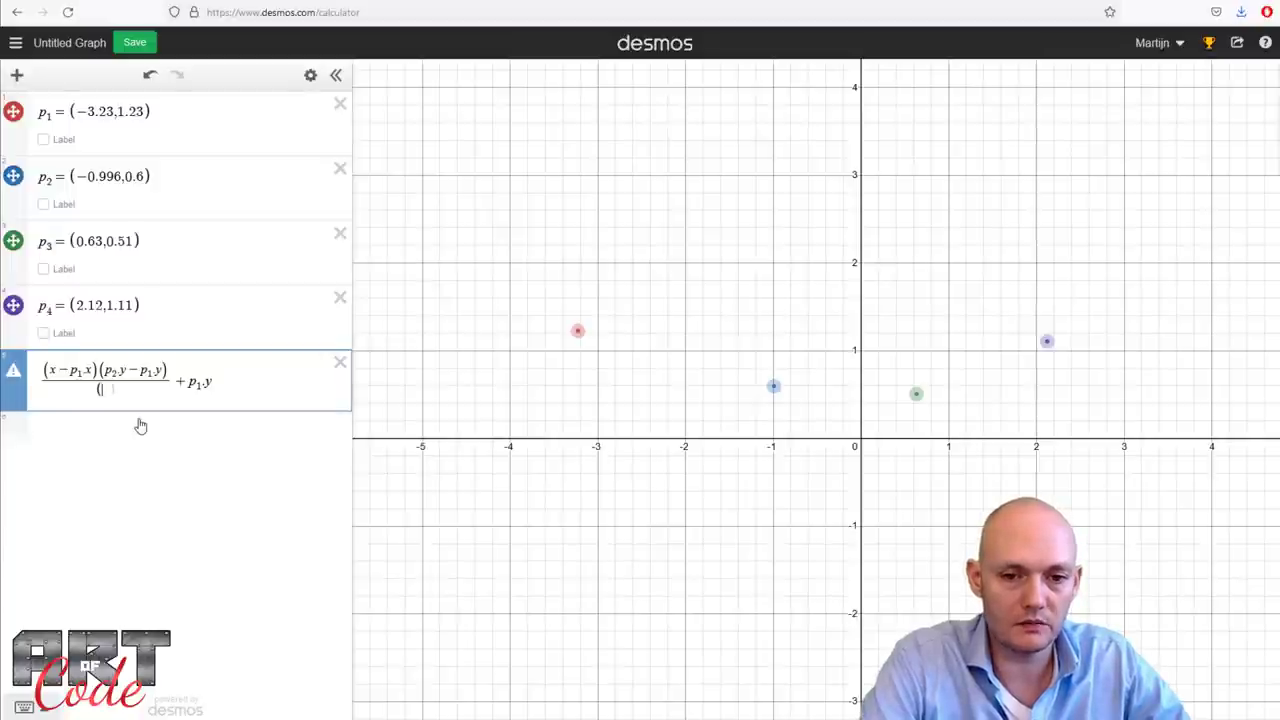
{"action": "type", "text": "p2"}
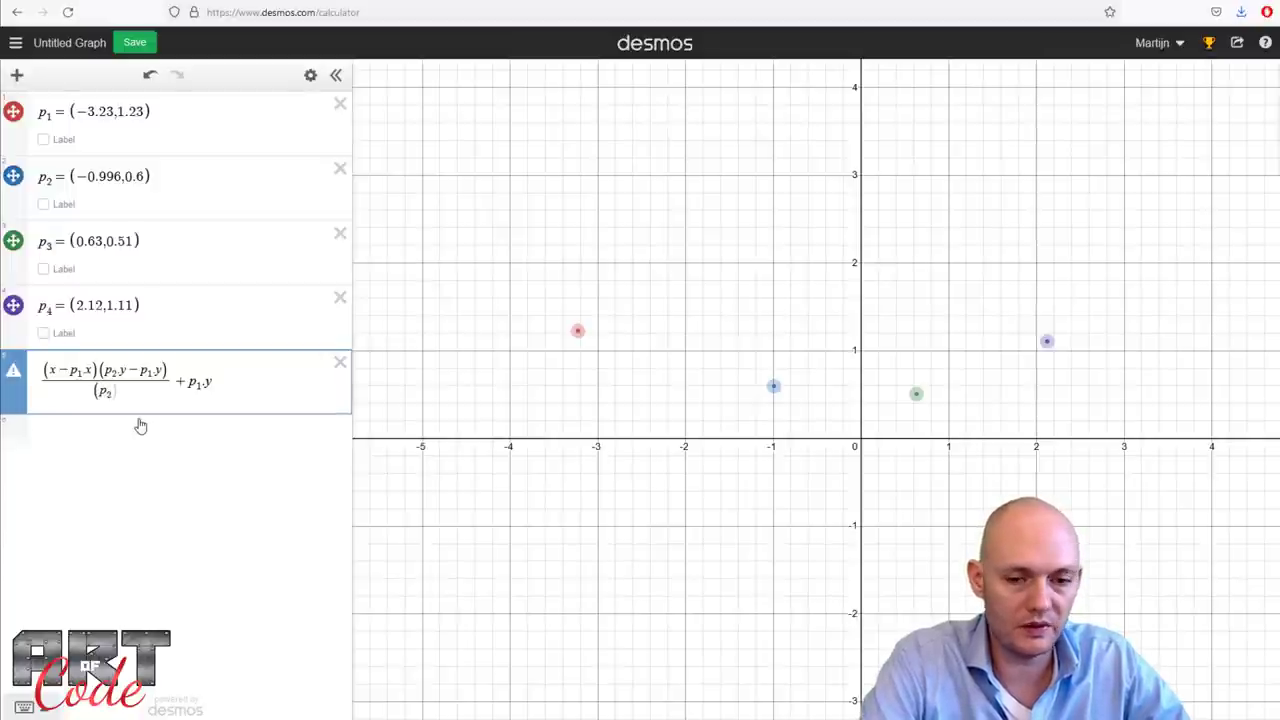
{"action": "type", "text": ".x-p"}
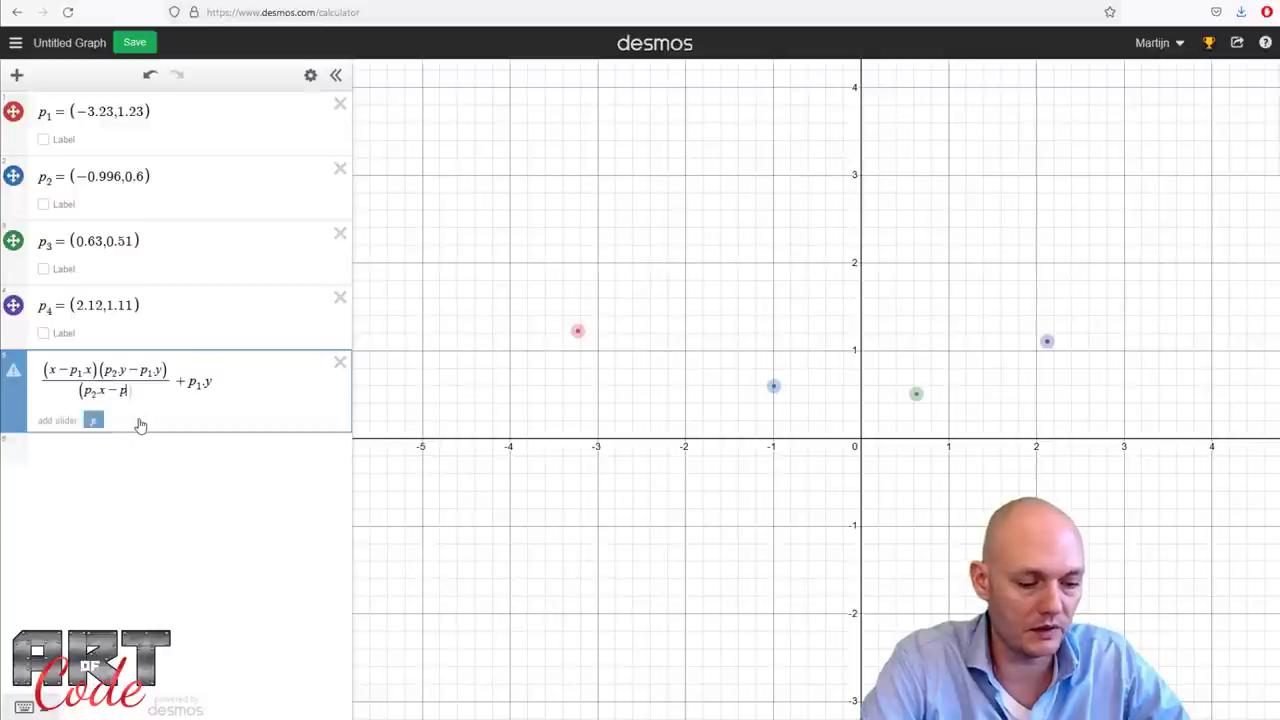
{"action": "type", "text": "1.x"}
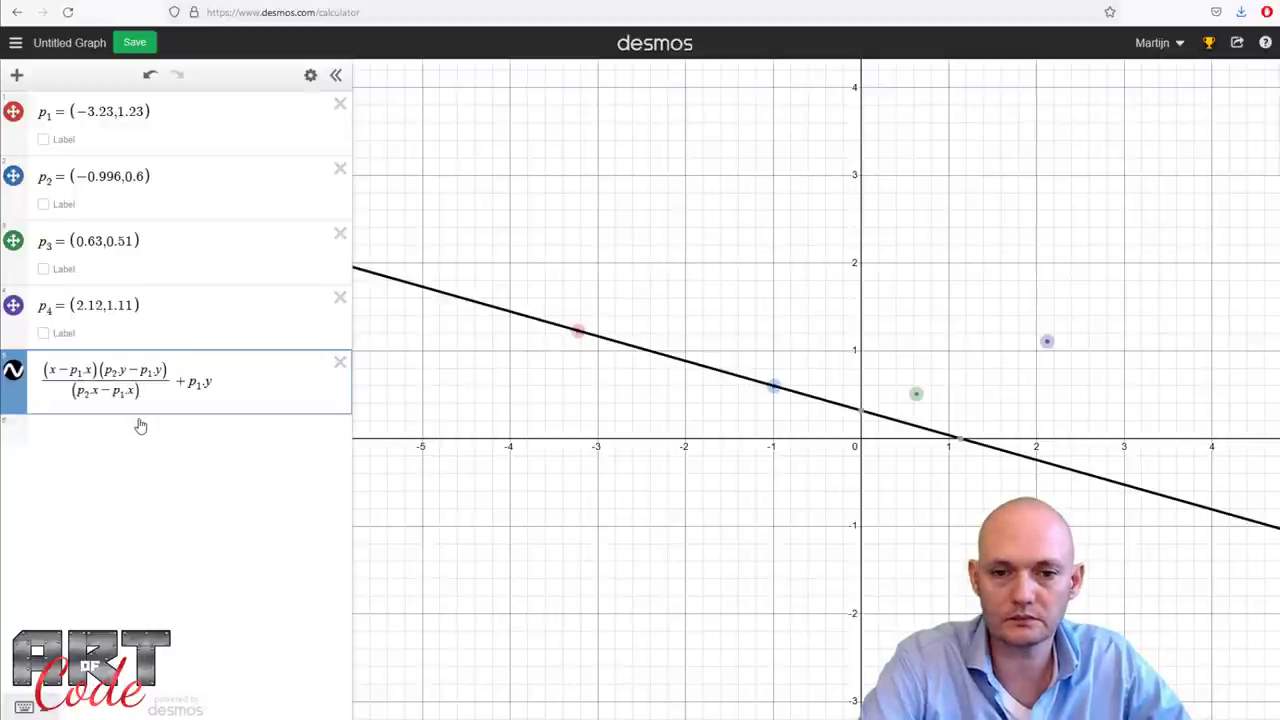
{"action": "left_click", "coordinate": [152, 442]}
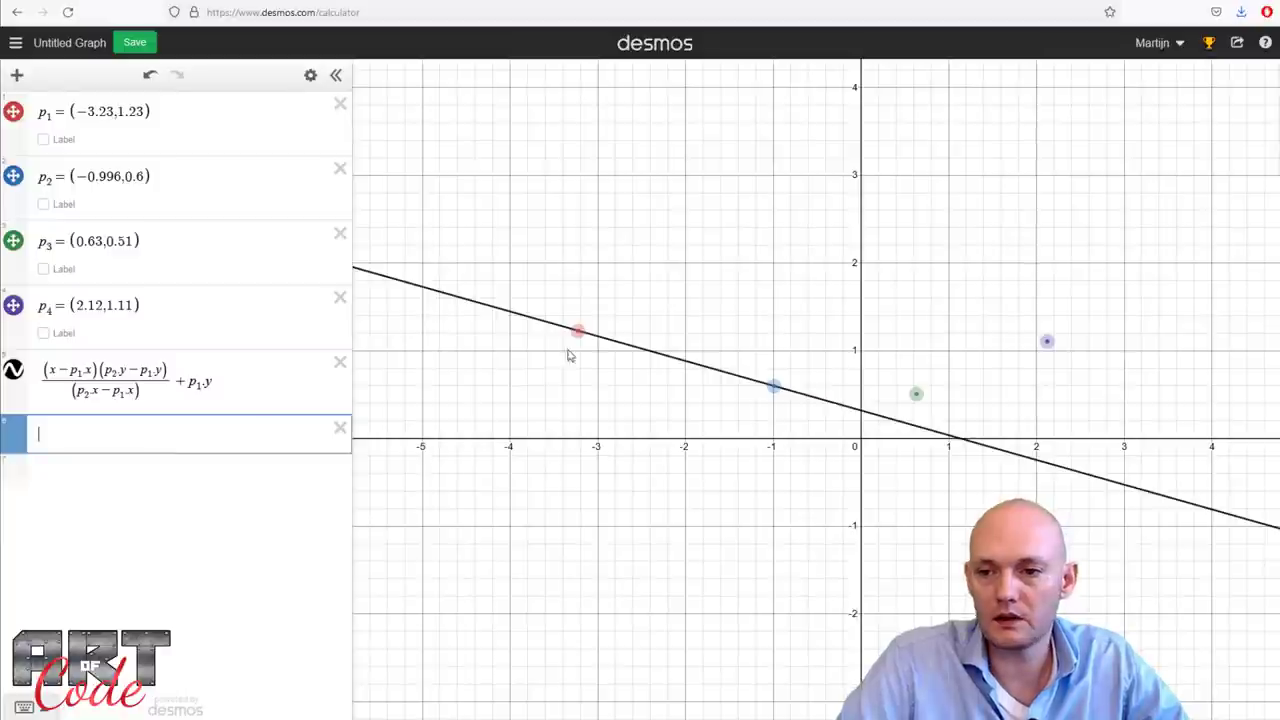
Move points p_1 and p_2 around to test the line through both, ending at about (−3.1,0.96) and (−1.86,1.28).
{"action": "mouse_move", "coordinate": [578, 331]}
{"action": "left_mouse_down"}
{"action": "mouse_move", "coordinate": [567, 319]}
{"action": "mouse_move", "coordinate": [595, 448]}
{"action": "mouse_move", "coordinate": [593, 336]}
{"action": "left_mouse_up"}
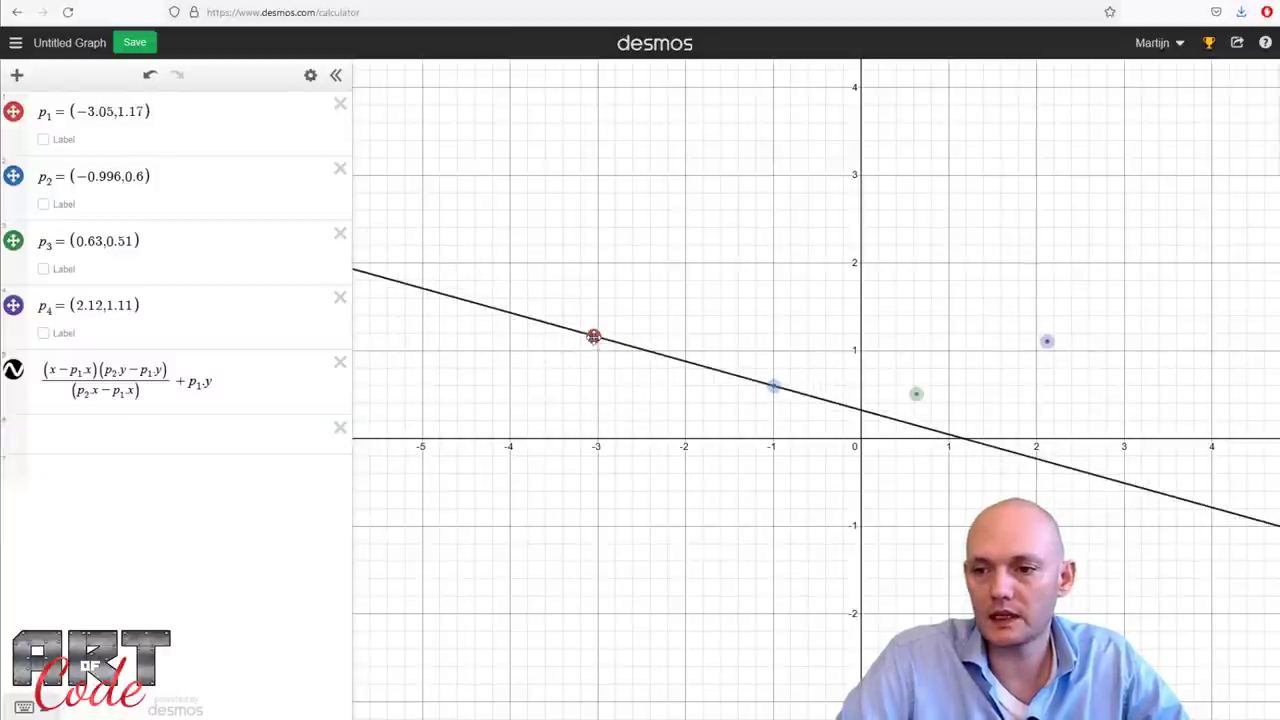
{"action": "left_click_drag", "start_coordinate": [772, 386], "coordinate": [726, 254]}
{"action": "mouse_move", "coordinate": [595, 337]}
{"action": "left_mouse_down"}
{"action": "mouse_move", "coordinate": [597, 411]}
{"action": "mouse_move", "coordinate": [596, 325]}
{"action": "left_mouse_up"}
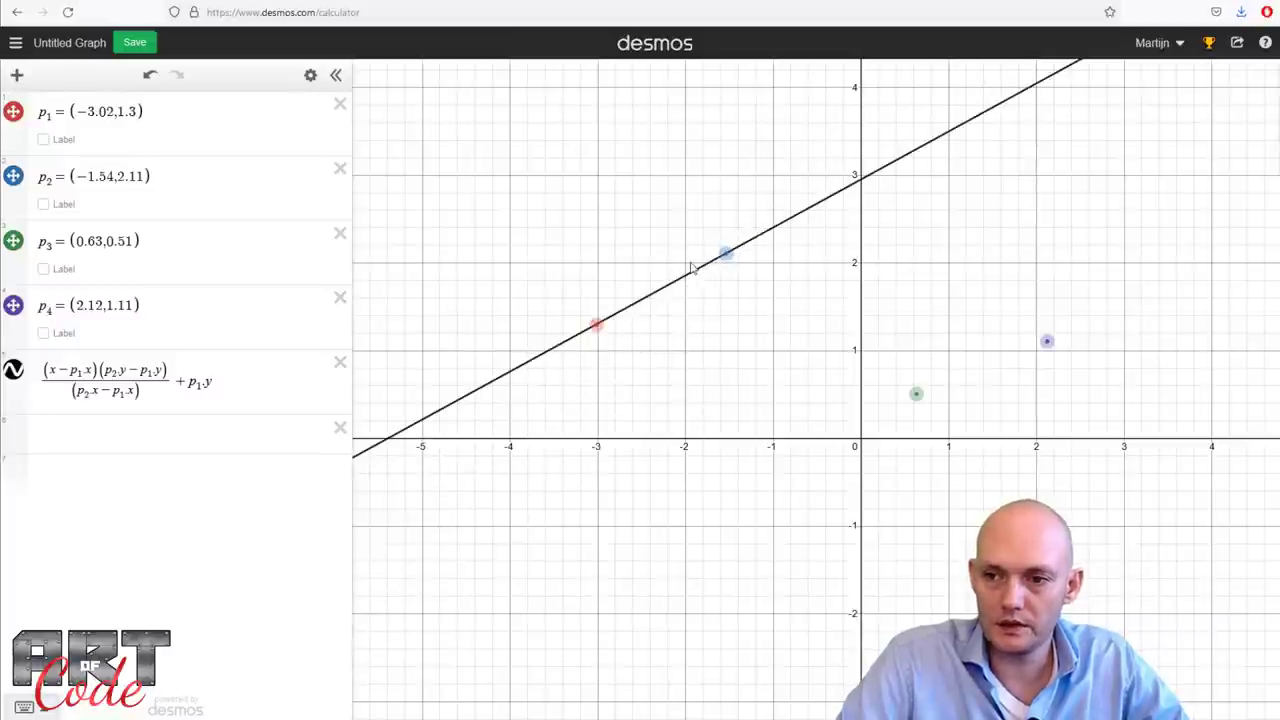
{"action": "left_click_drag", "start_coordinate": [736, 261], "coordinate": [699, 307]}
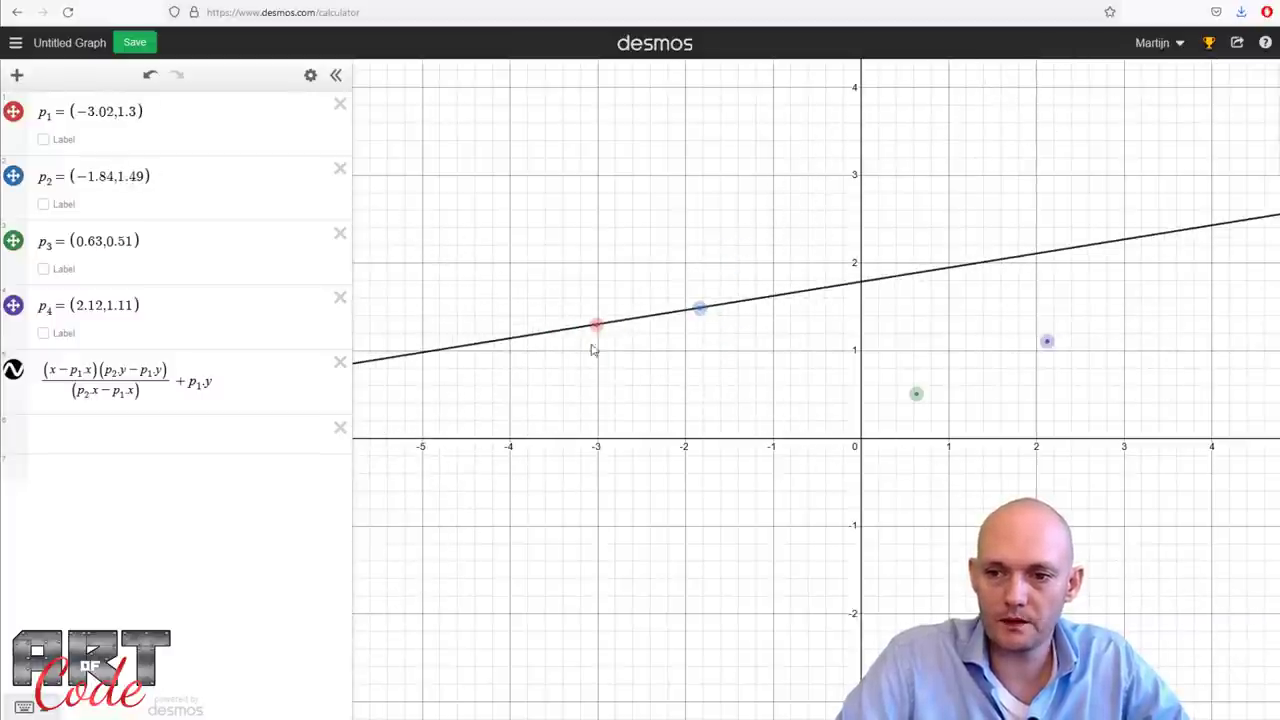
{"action": "mouse_move", "coordinate": [594, 349]}
{"action": "left_mouse_down"}
{"action": "mouse_move", "coordinate": [591, 395]}
{"action": "mouse_move", "coordinate": [590, 357]}
{"action": "left_mouse_up"}
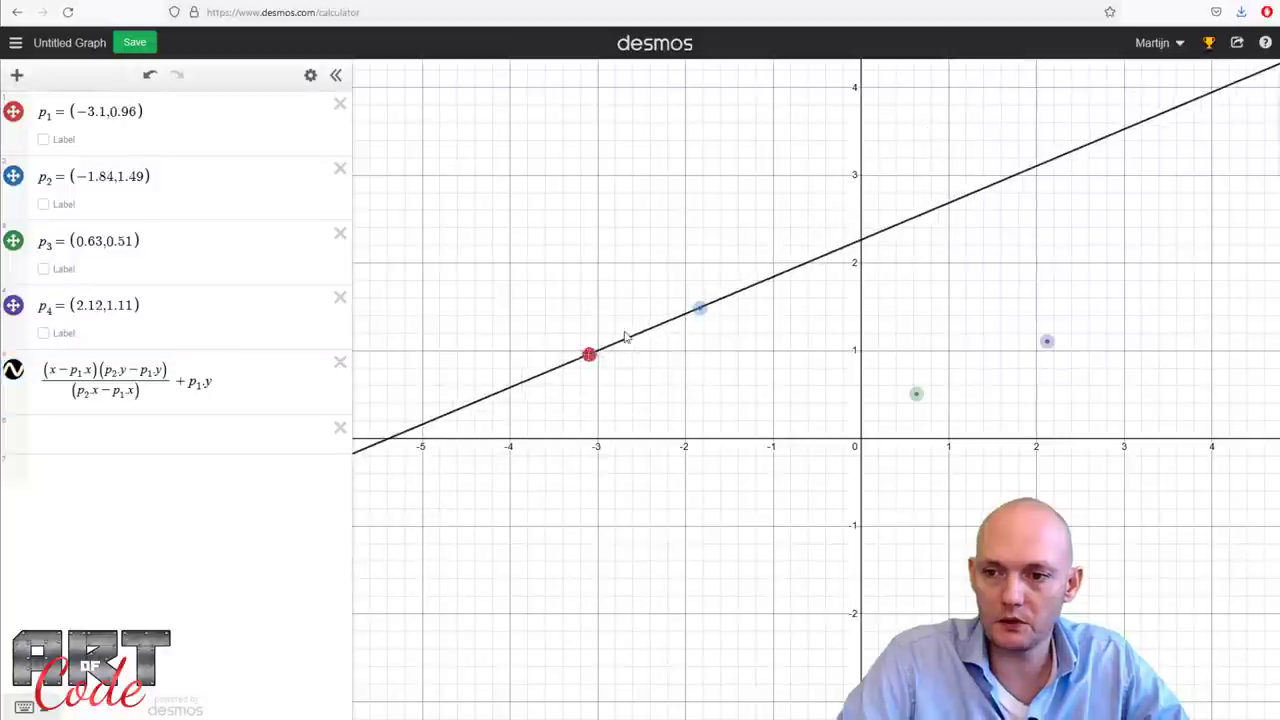
{"action": "left_click_drag", "start_coordinate": [695, 315], "coordinate": [698, 327]}
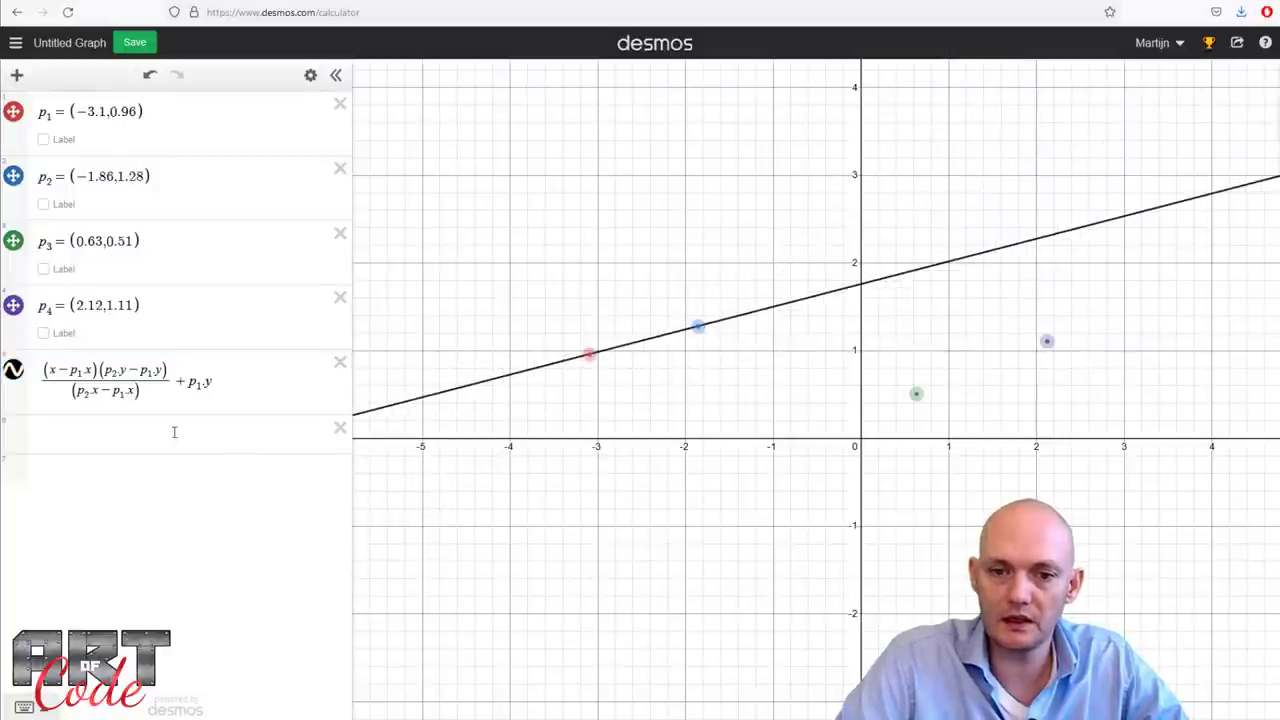
Add the domain restriction {p_1.x < x} to the line's expression and test it by moving point p_2 to about (−1.75,1.384).
{"action": "left_click", "coordinate": [237, 382]}
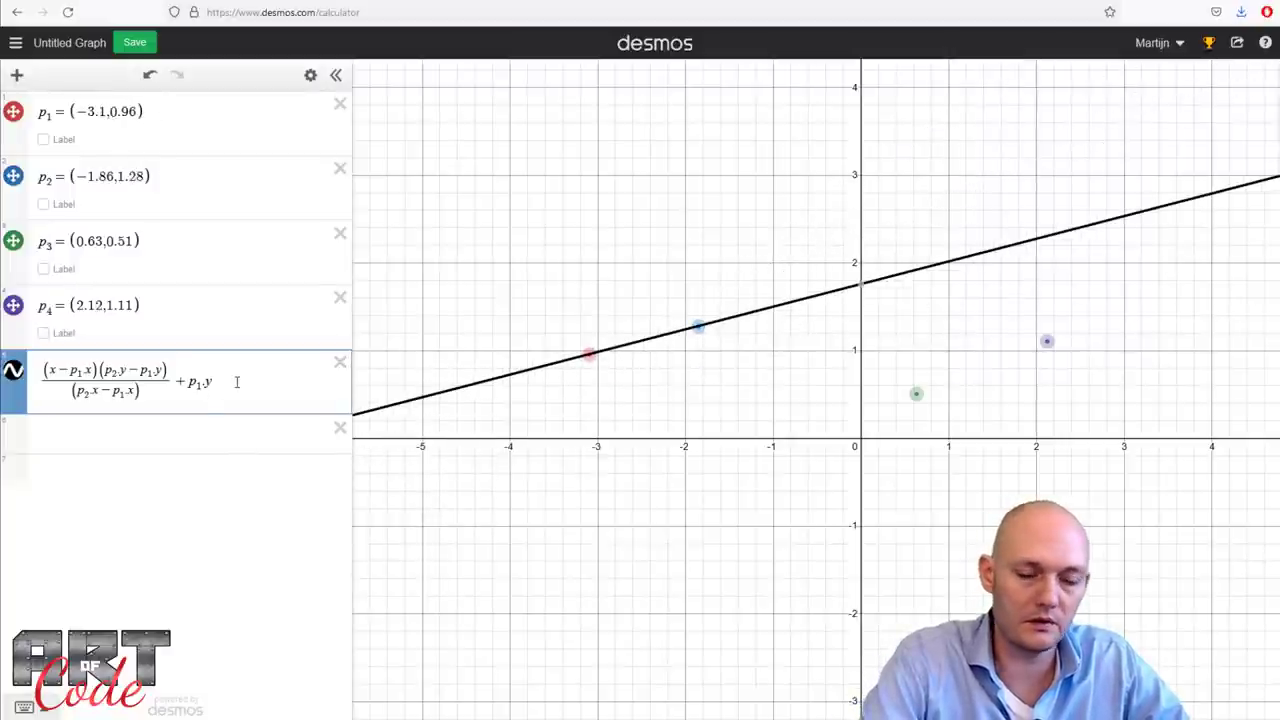
{"action": "type", "text": "{"}
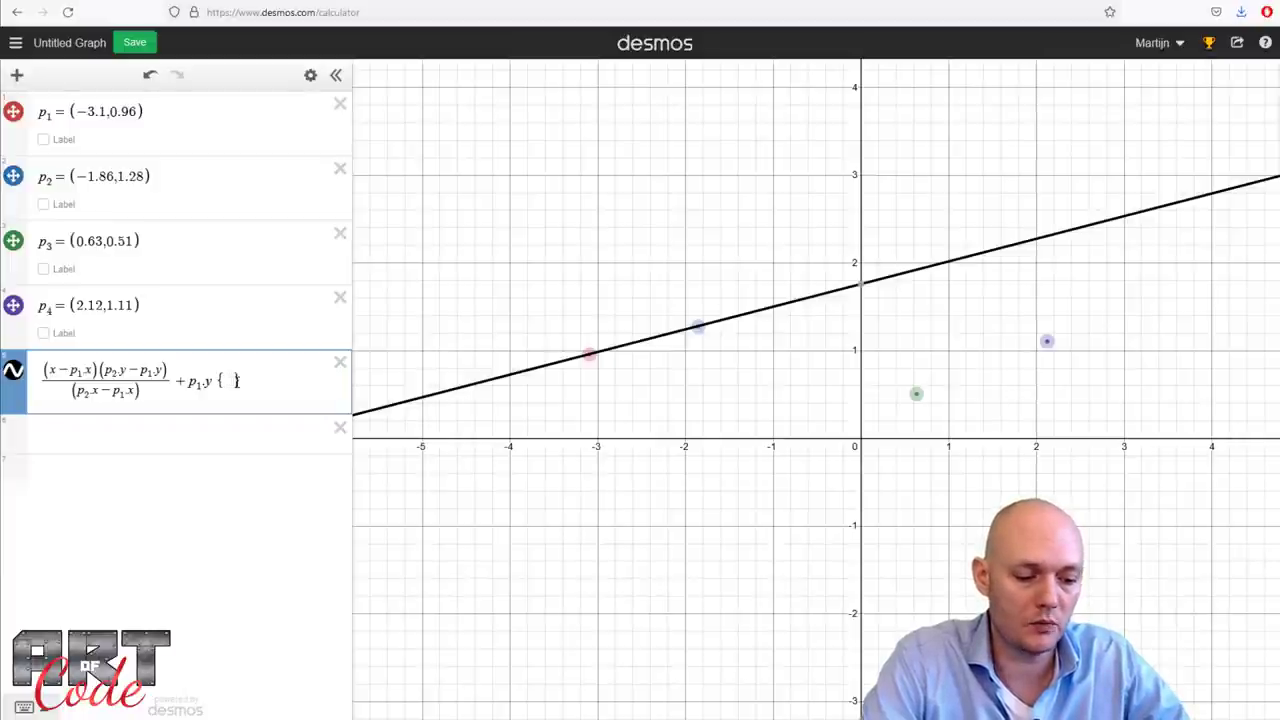
{"action": "type", "text": "p1.x < "}
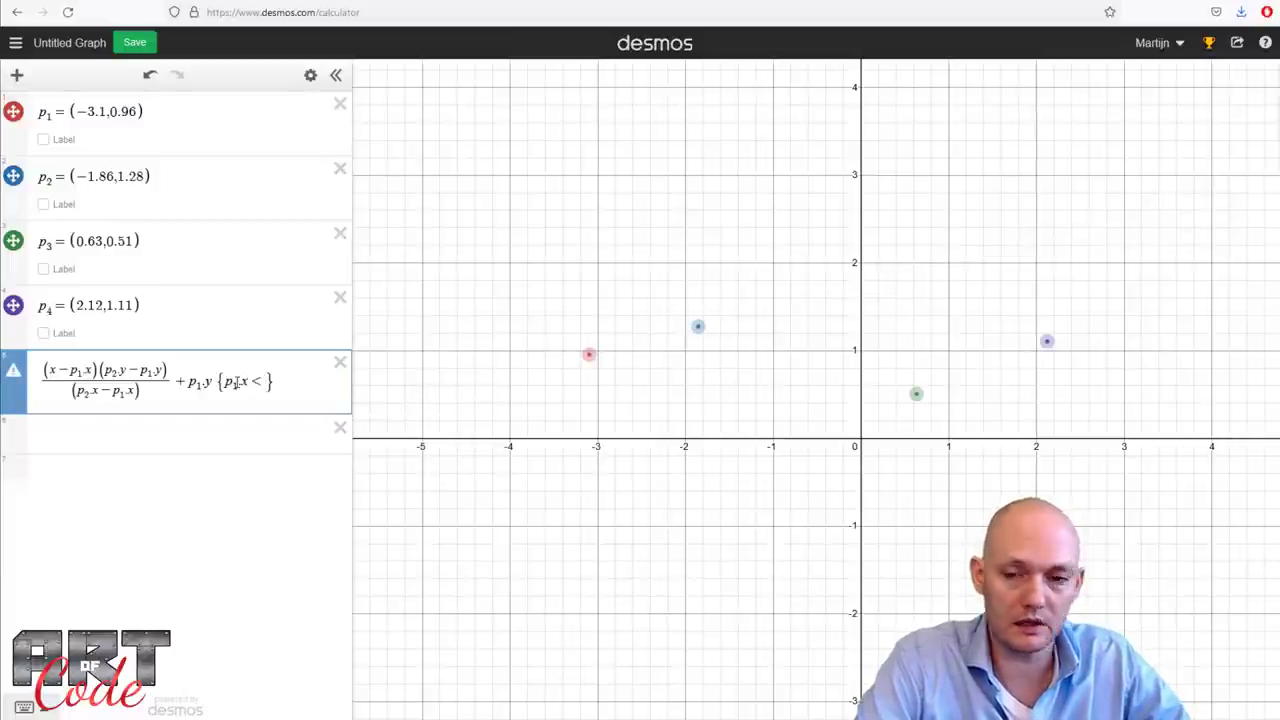
{"action": "type", "text": "x"}
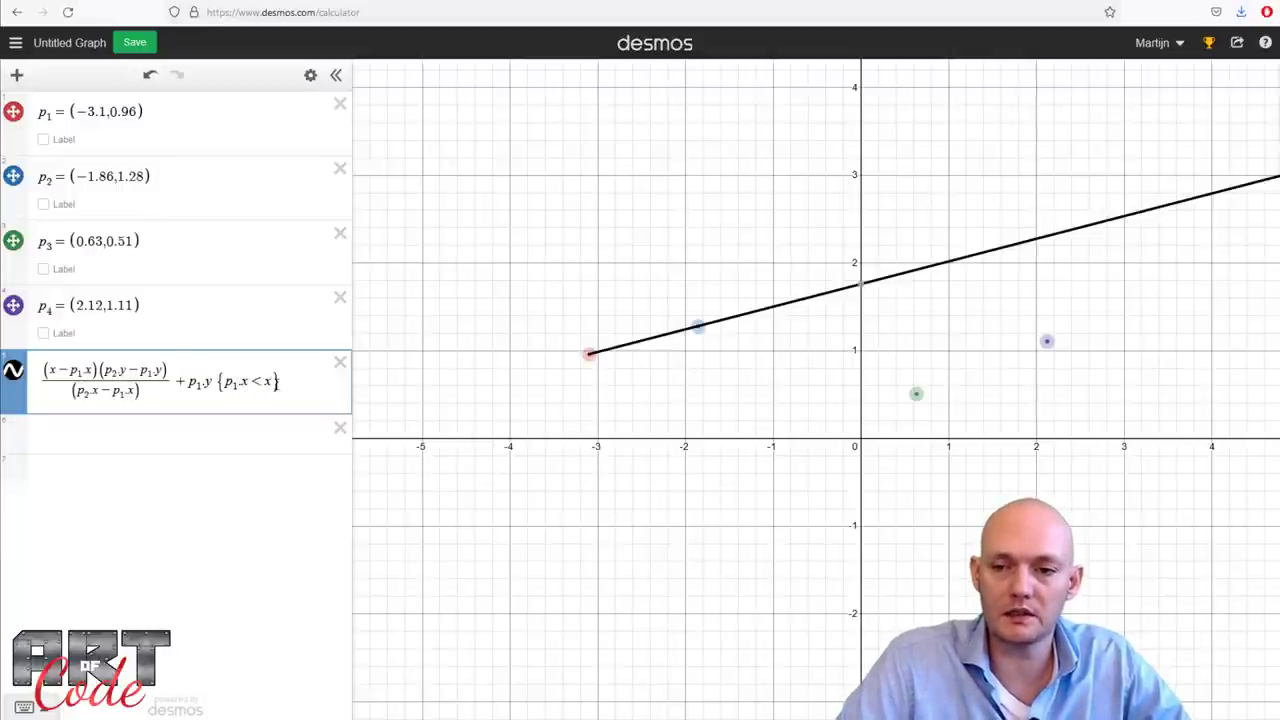
{"action": "mouse_move", "coordinate": [697, 327]}
{"action": "left_mouse_down"}
{"action": "mouse_move", "coordinate": [691, 263]}
{"action": "mouse_move", "coordinate": [707, 430]}
{"action": "mouse_move", "coordinate": [711, 294]}
{"action": "mouse_move", "coordinate": [707, 317]}
{"action": "left_mouse_up"}
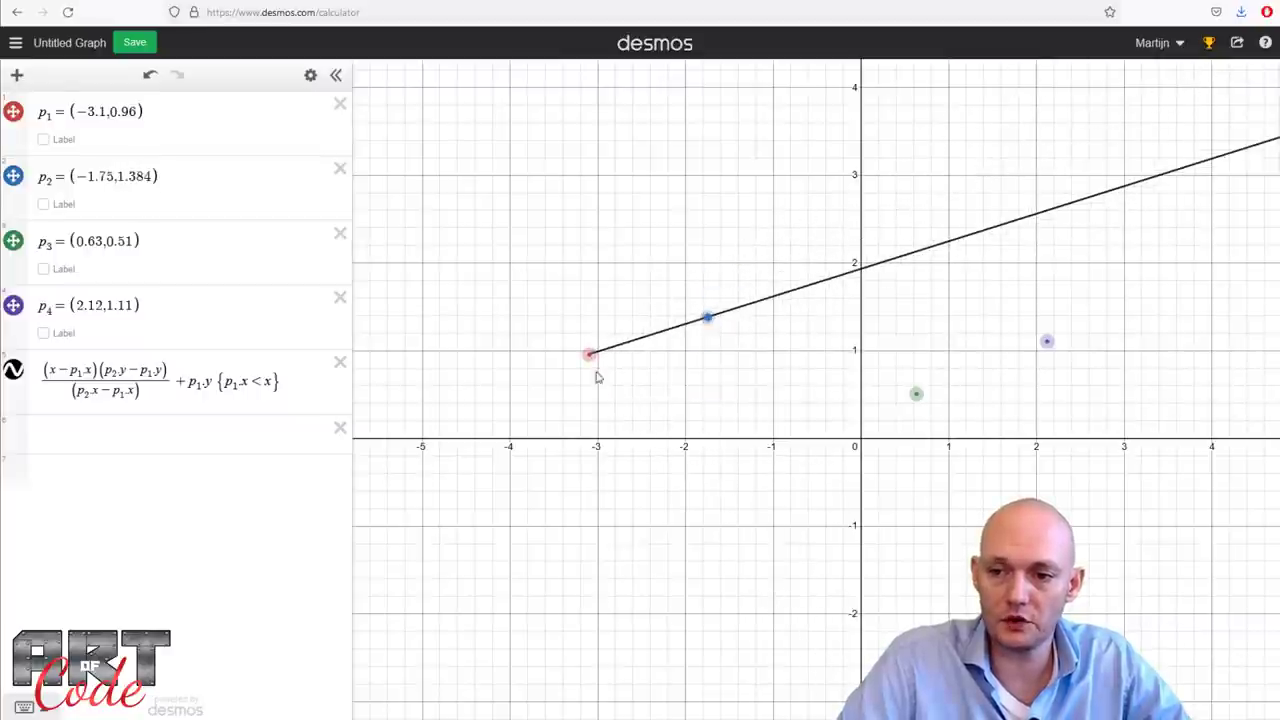
Extend the line's domain restriction to {p_1.x < x < p_2.x}.
{"action": "left_click", "coordinate": [276, 381]}
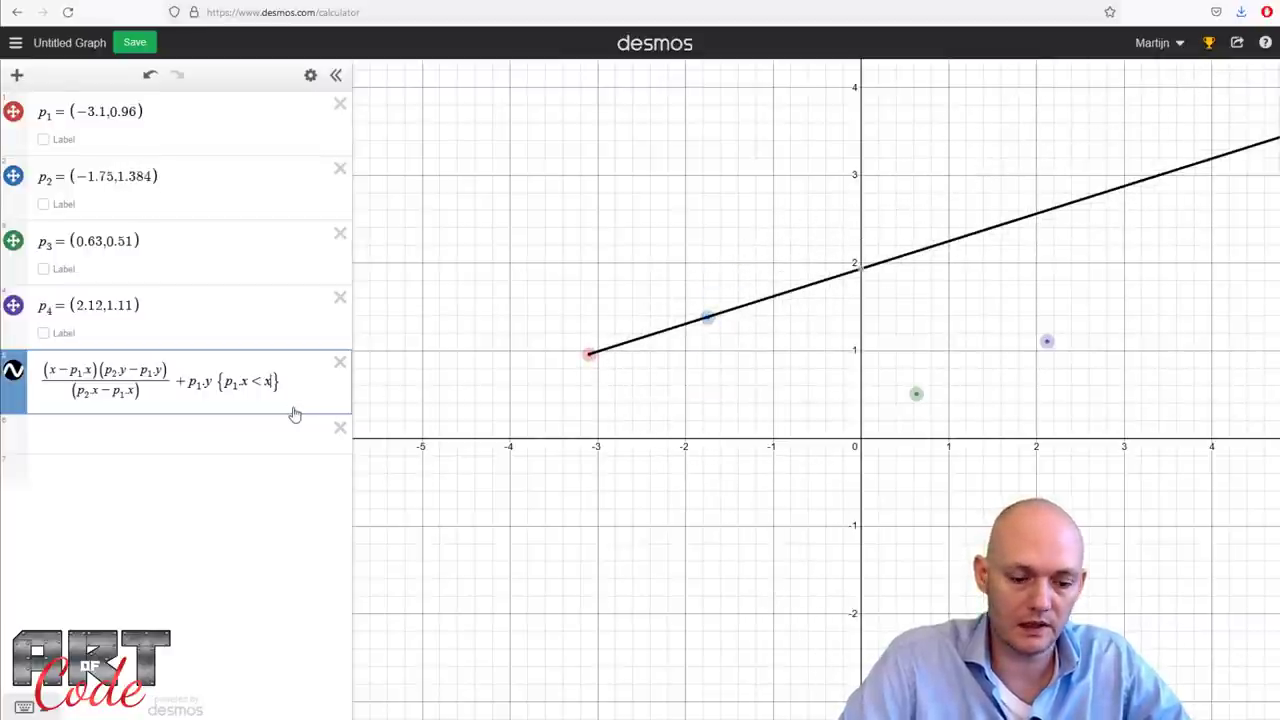
{"action": "type", "text": "<"}
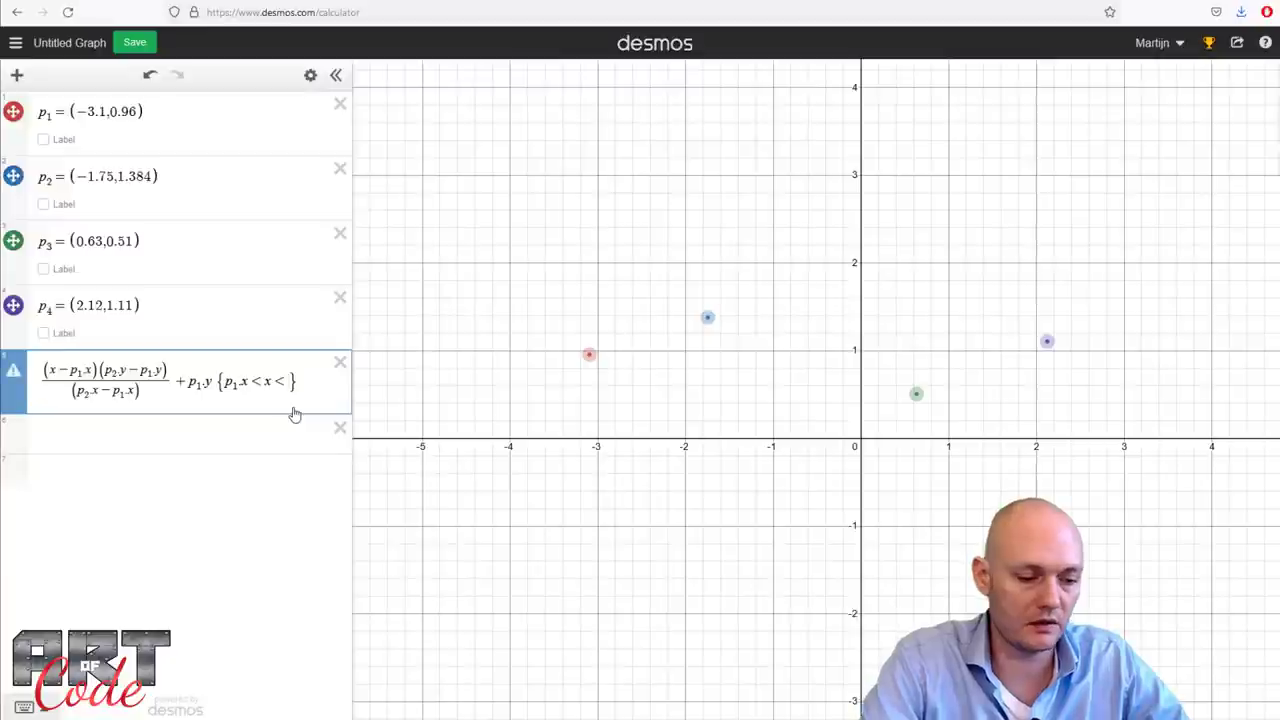
{"action": "type", "text": "p2.x"}
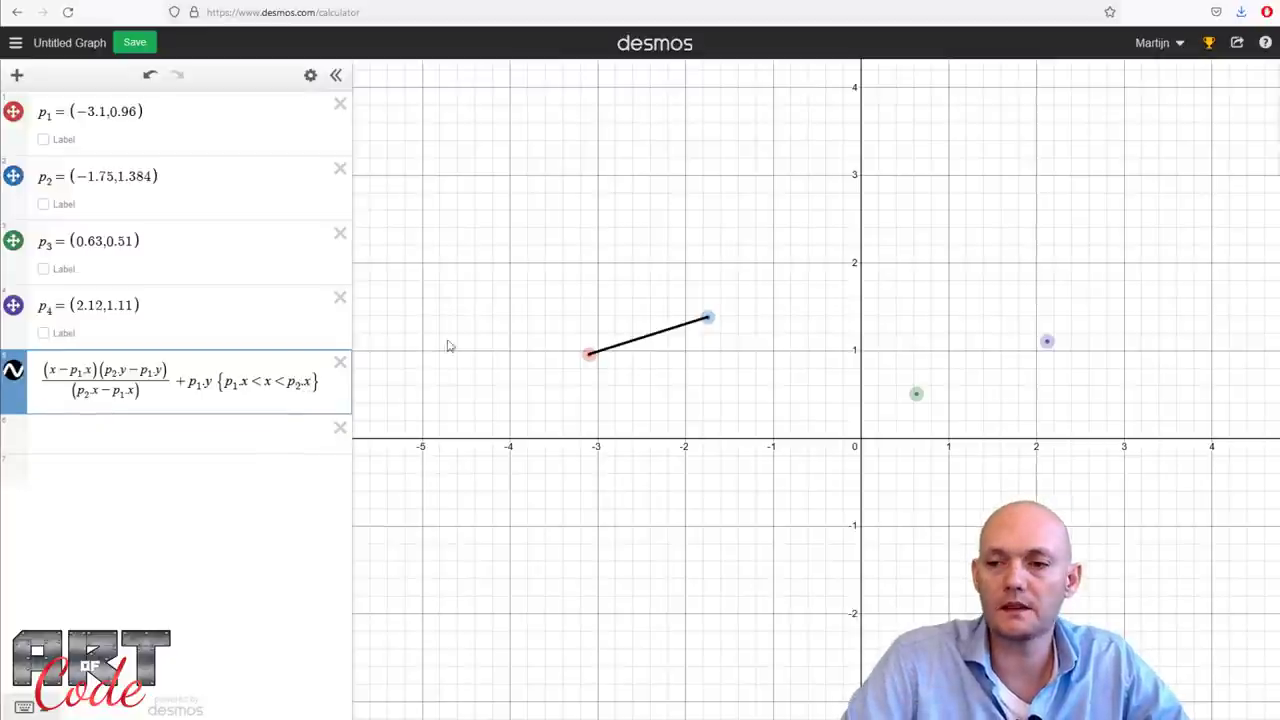
Move points p_1 and p_2 around to test the segment, ending at about (−2.72,0.65) and (−1.324,0.966).
{"action": "mouse_move", "coordinate": [707, 318]}
{"action": "left_mouse_down"}
{"action": "mouse_move", "coordinate": [717, 400]}
{"action": "mouse_move", "coordinate": [724, 305]}
{"action": "left_mouse_up"}
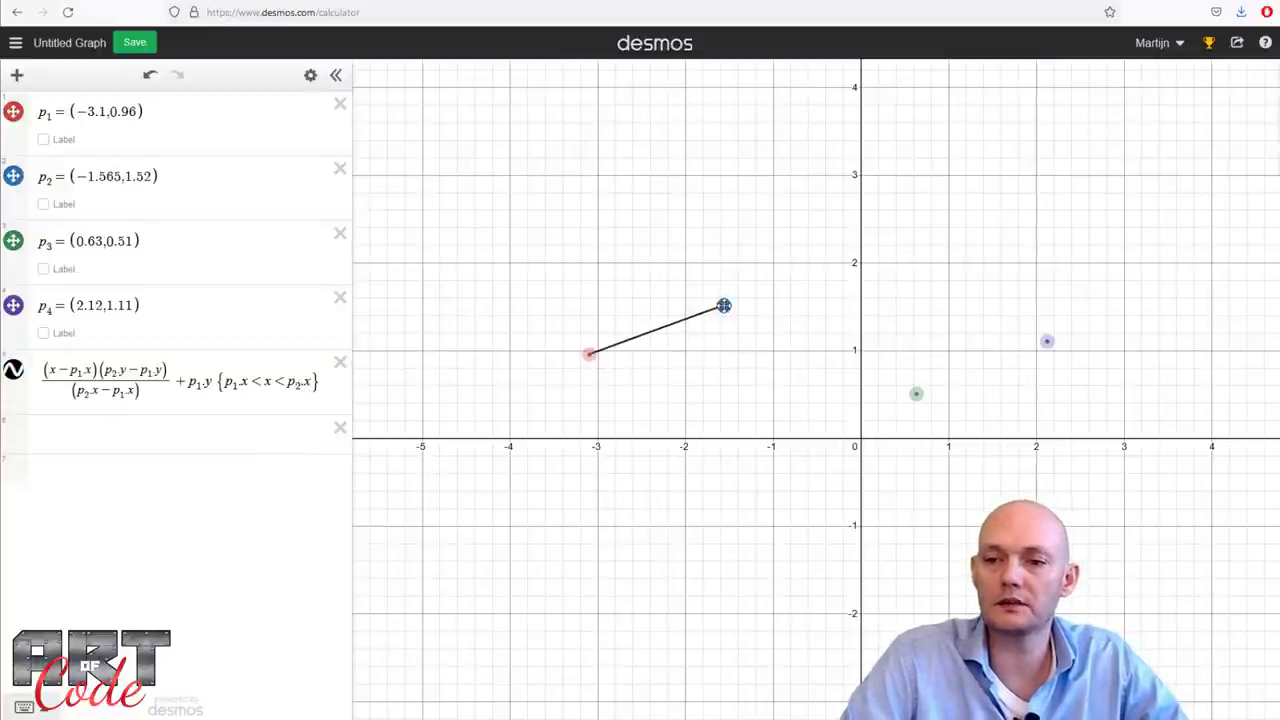
{"action": "left_click_drag", "start_coordinate": [590, 354], "coordinate": [606, 389]}
{"action": "left_click_drag", "start_coordinate": [731, 318], "coordinate": [745, 360]}
{"action": "left_click_drag", "start_coordinate": [598, 400], "coordinate": [620, 388]}
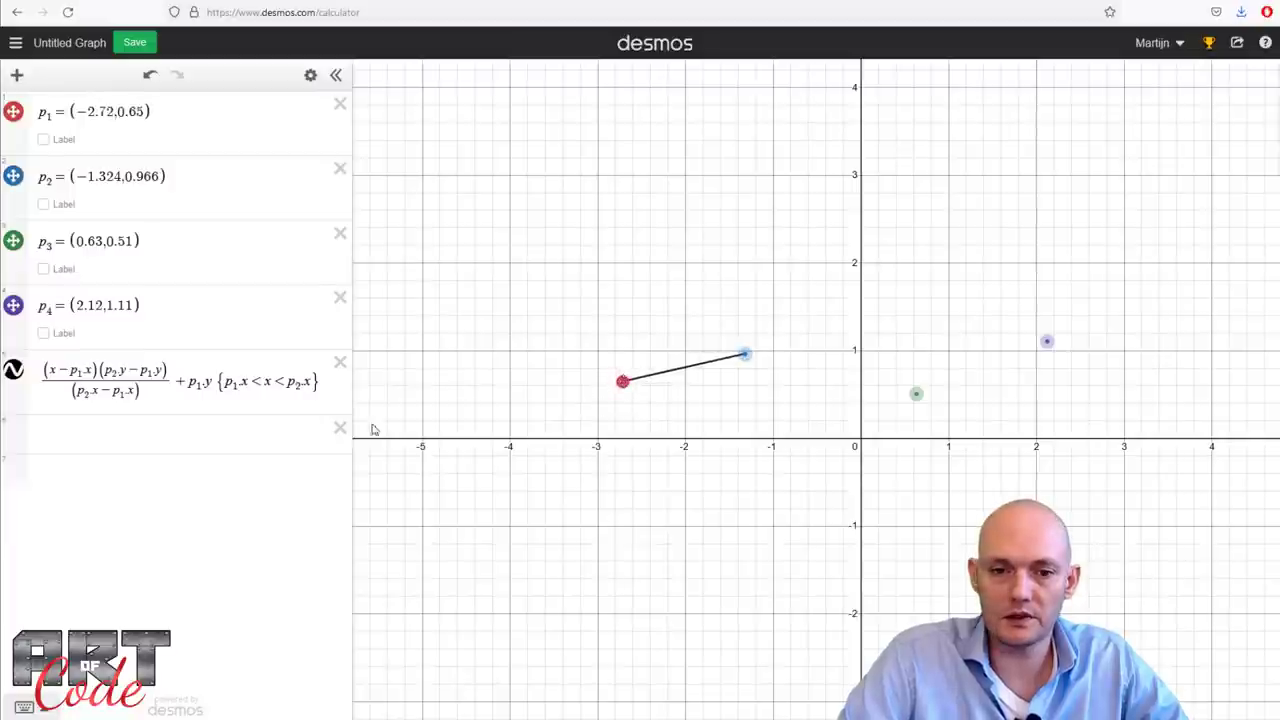
Start a second line through p_2 by entering the expression x − p_2.x + p_2.y.
{"action": "left_click", "coordinate": [114, 437]}
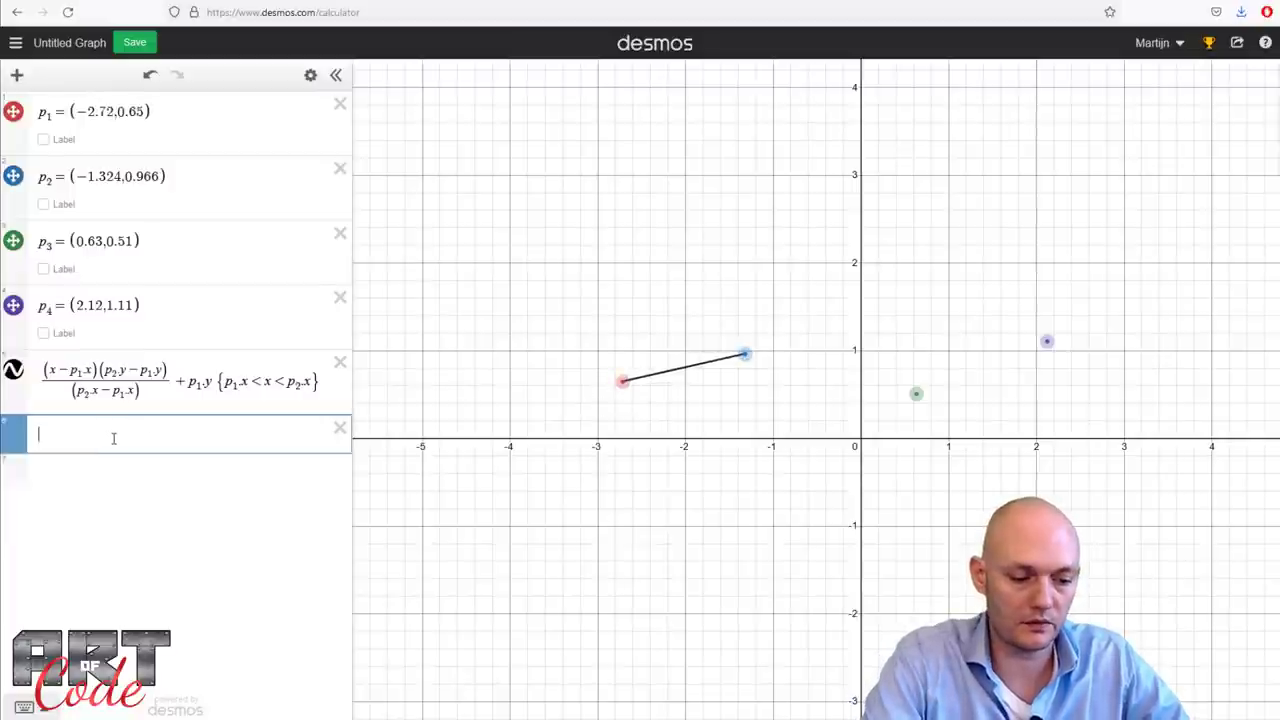
{"action": "type", "text": "x-p2.x"}
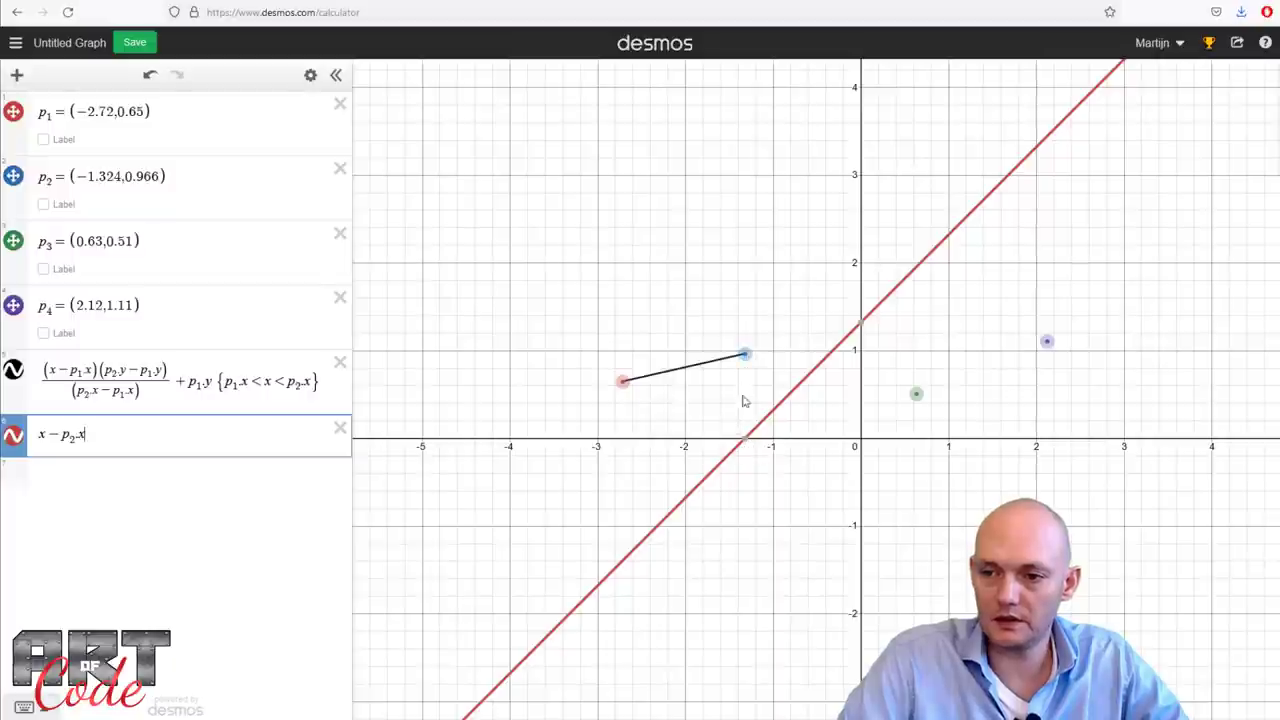
{"action": "type", "text": "+ "}
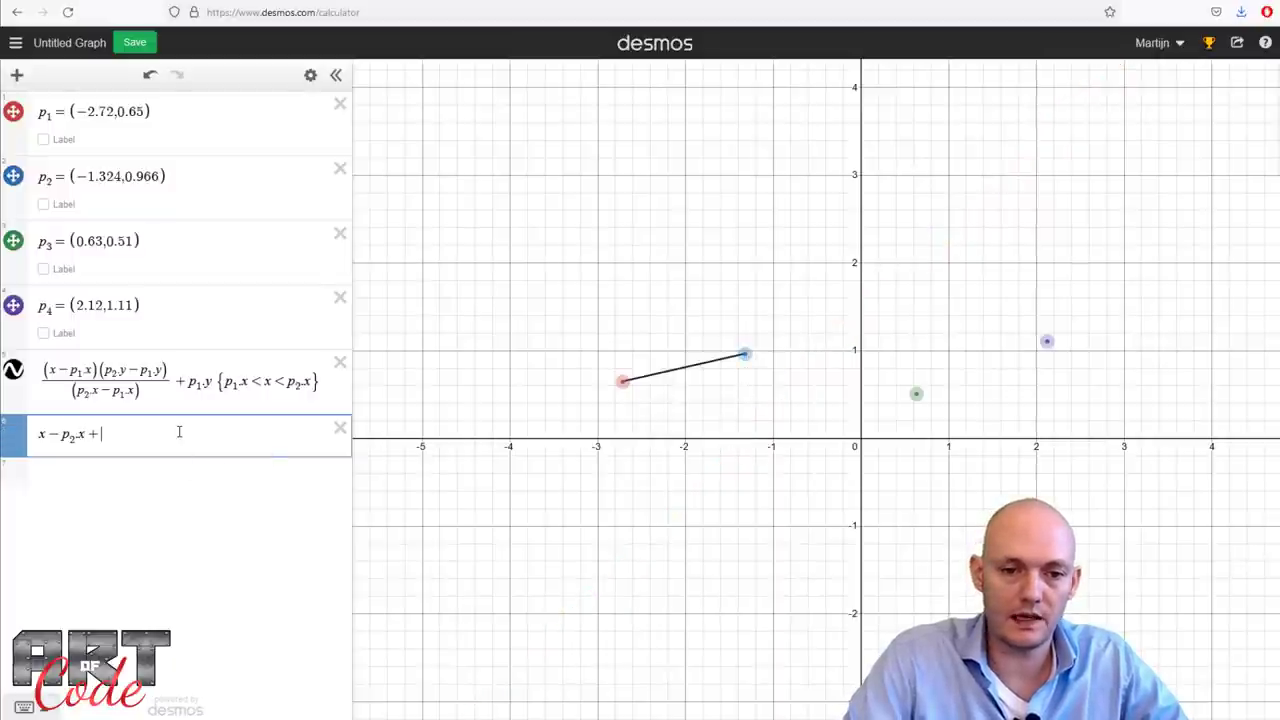
{"action": "type", "text": "p2.y"}
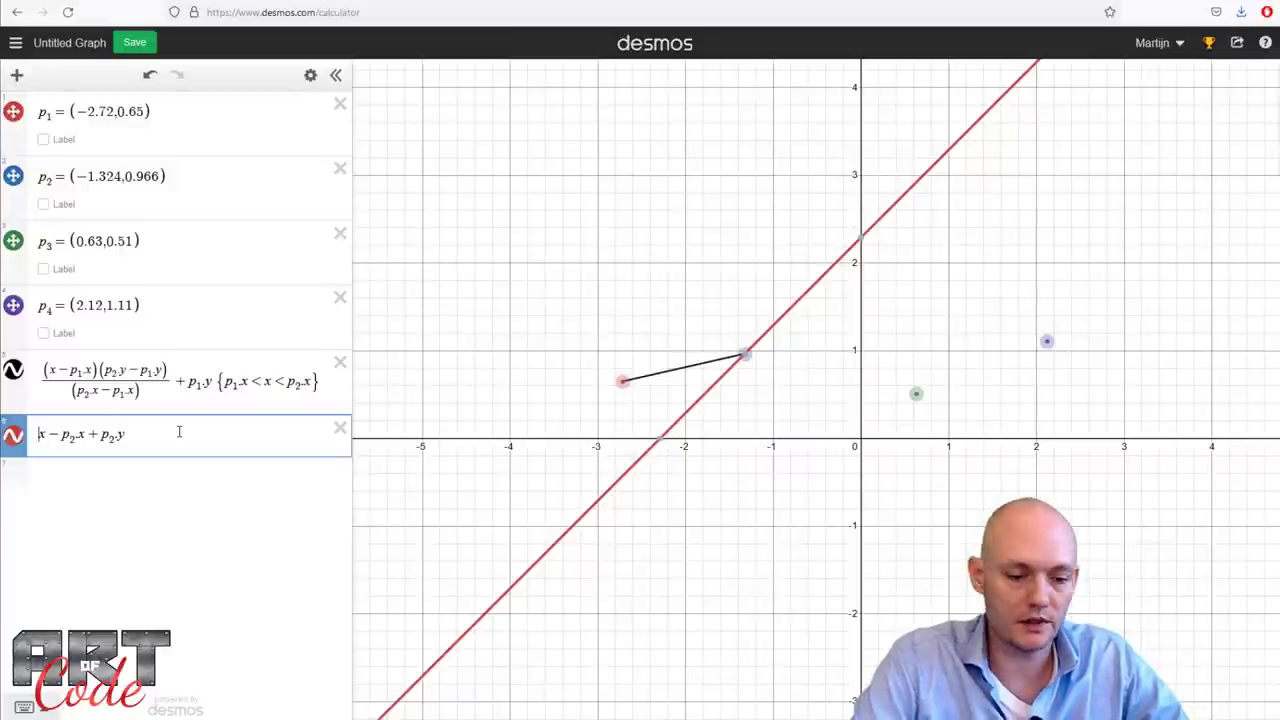
Parenthesise x − p_2.x in the second line's expression and multiply it by (p_3.y − p_2.y), keeping + p_2.y outside.
{"action": "key", "text": "Home"}
{"action": "type", "text": "("}
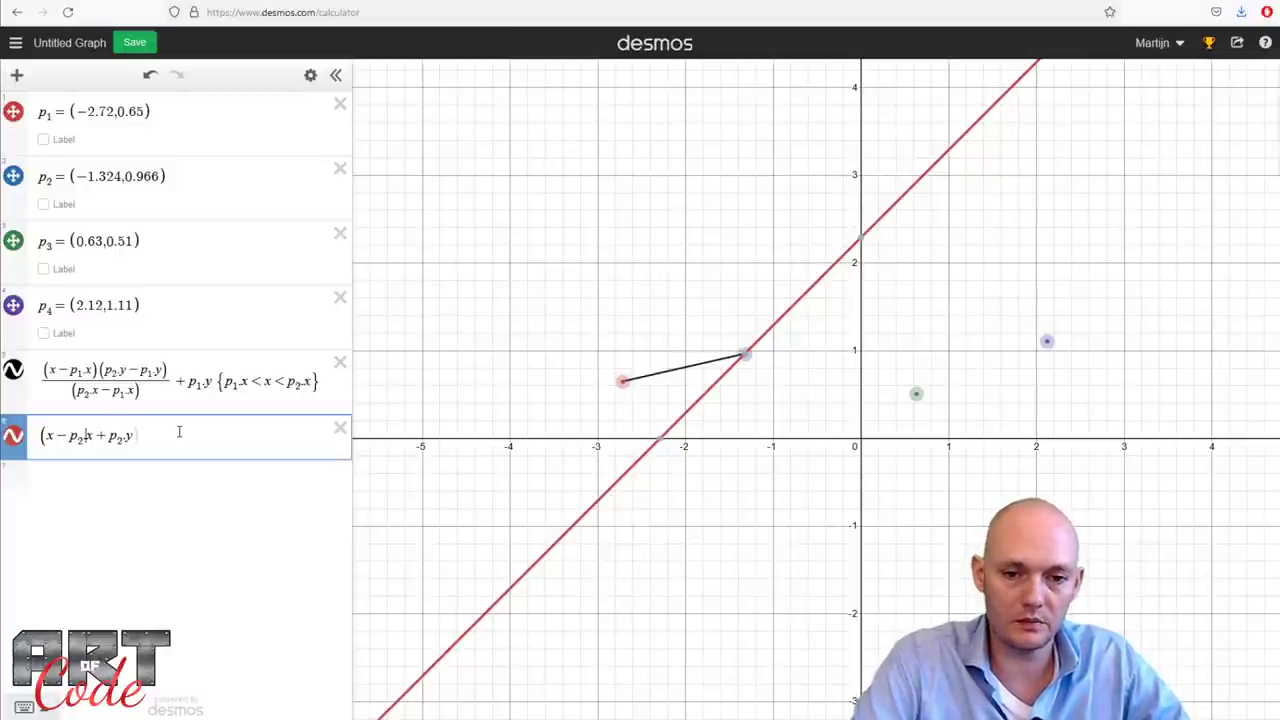
{"action": "key", "text": "Right"}
{"action": "type", "text": ")"}
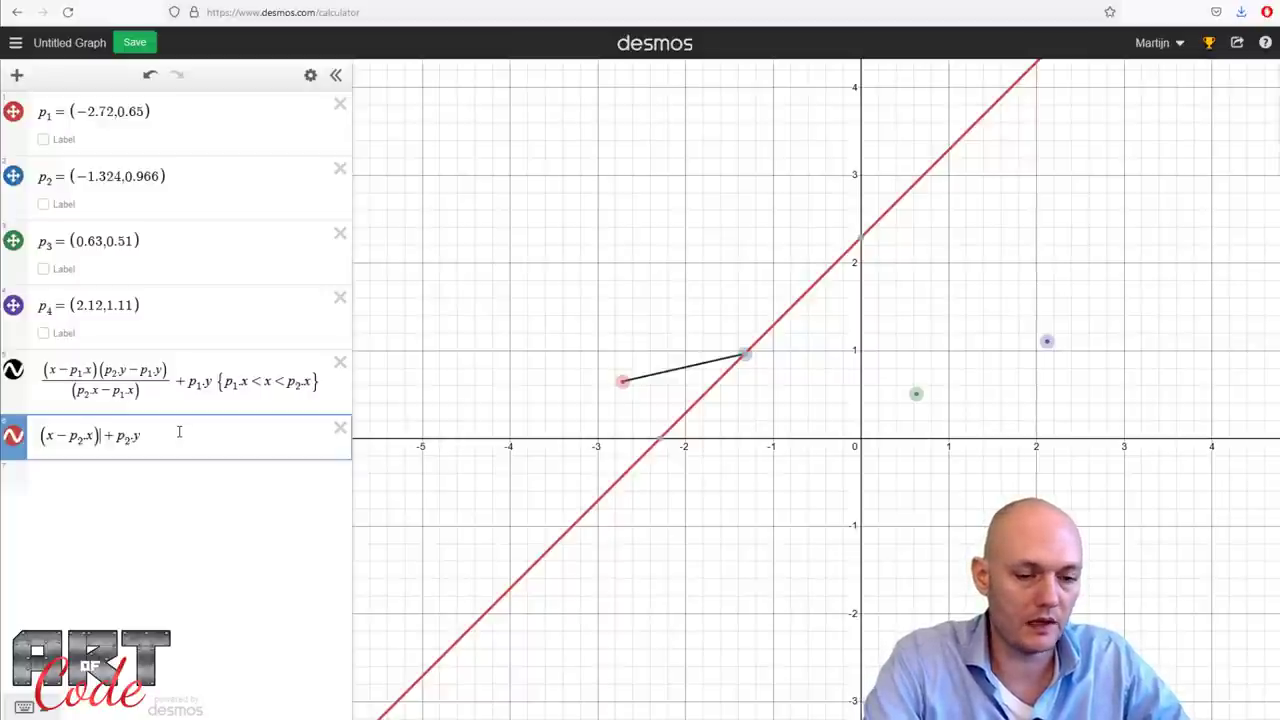
{"action": "type", "text": "*"}
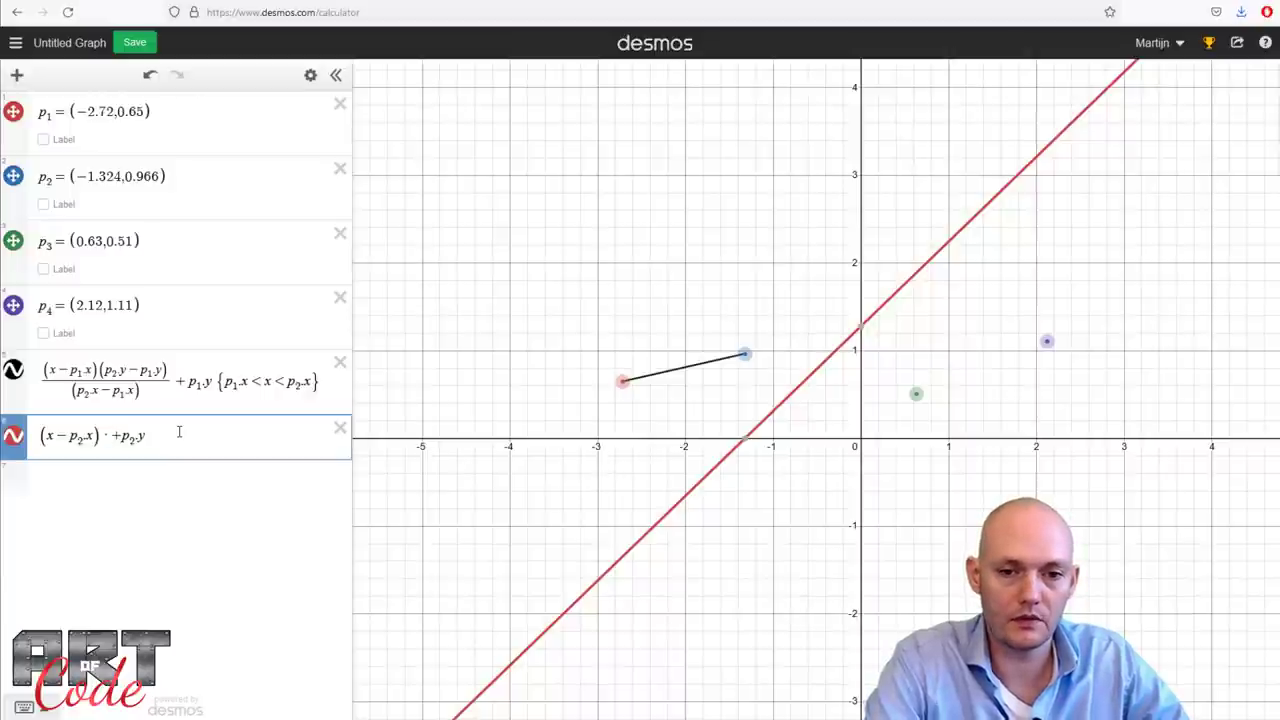
{"action": "type", "text": "("}
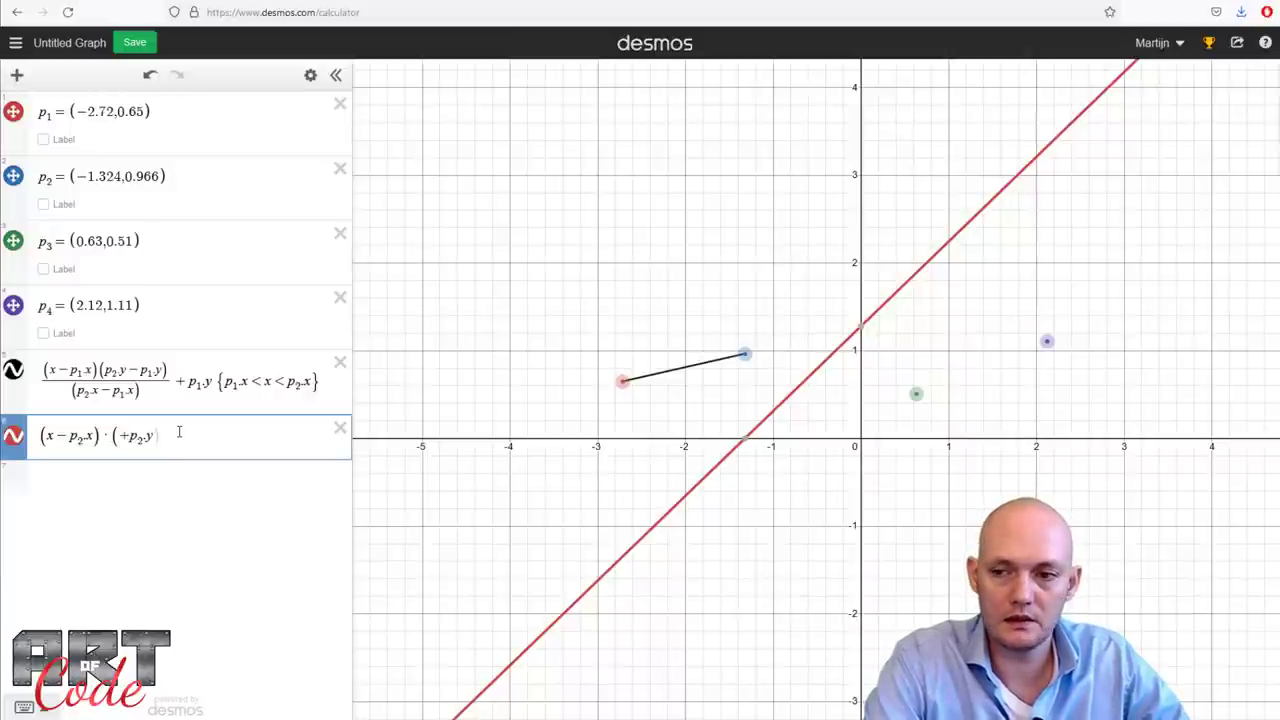
{"action": "type", "text": ")"}
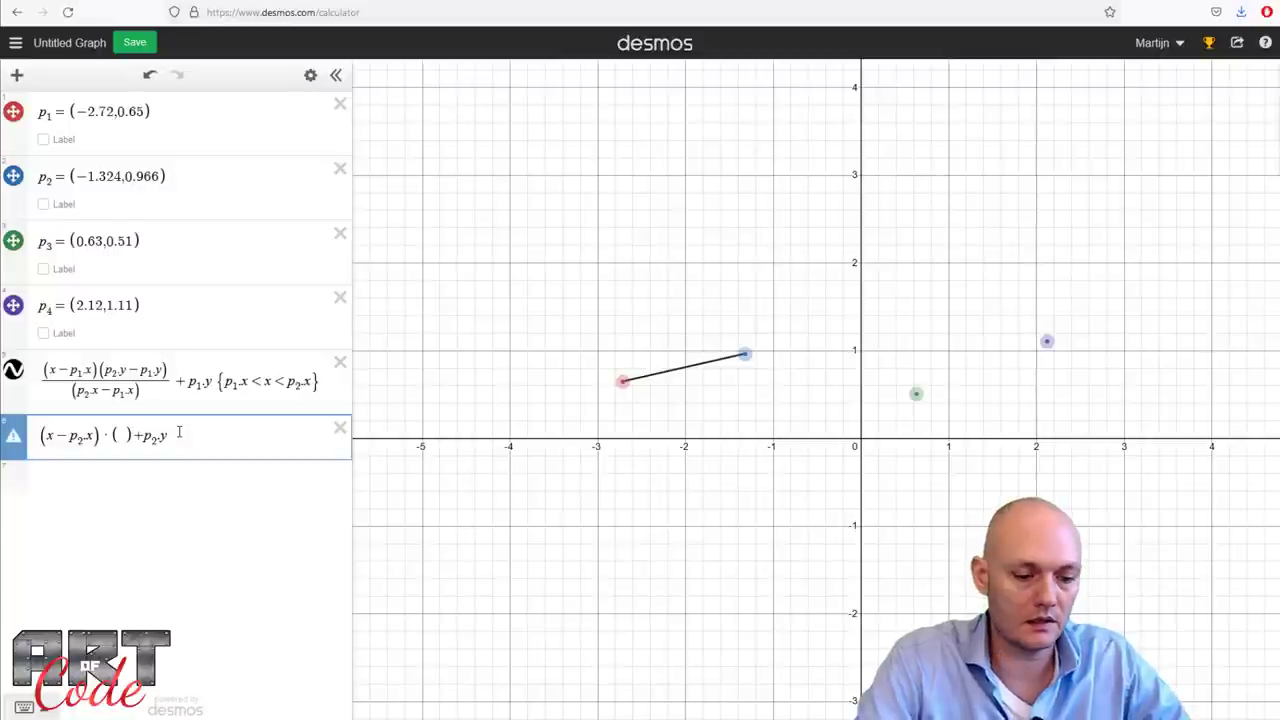
{"action": "type", "text": "p3.y-"}
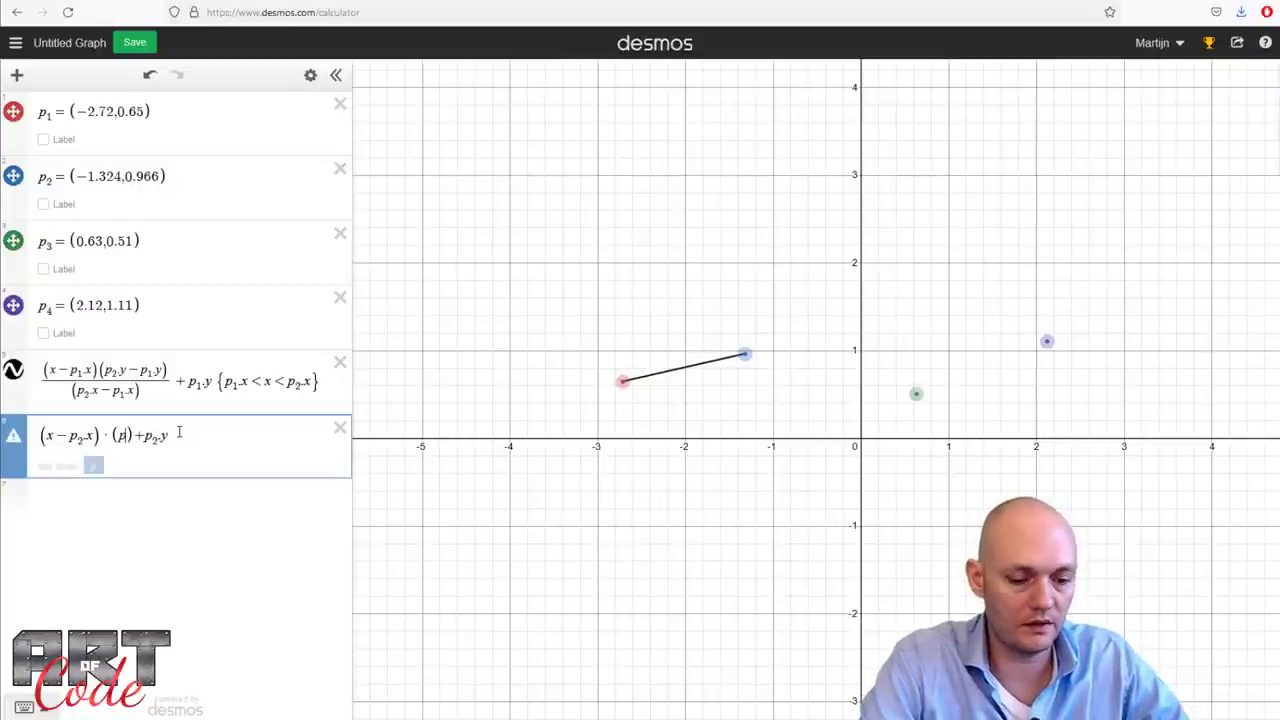
{"action": "type", "text": "p2.y"}
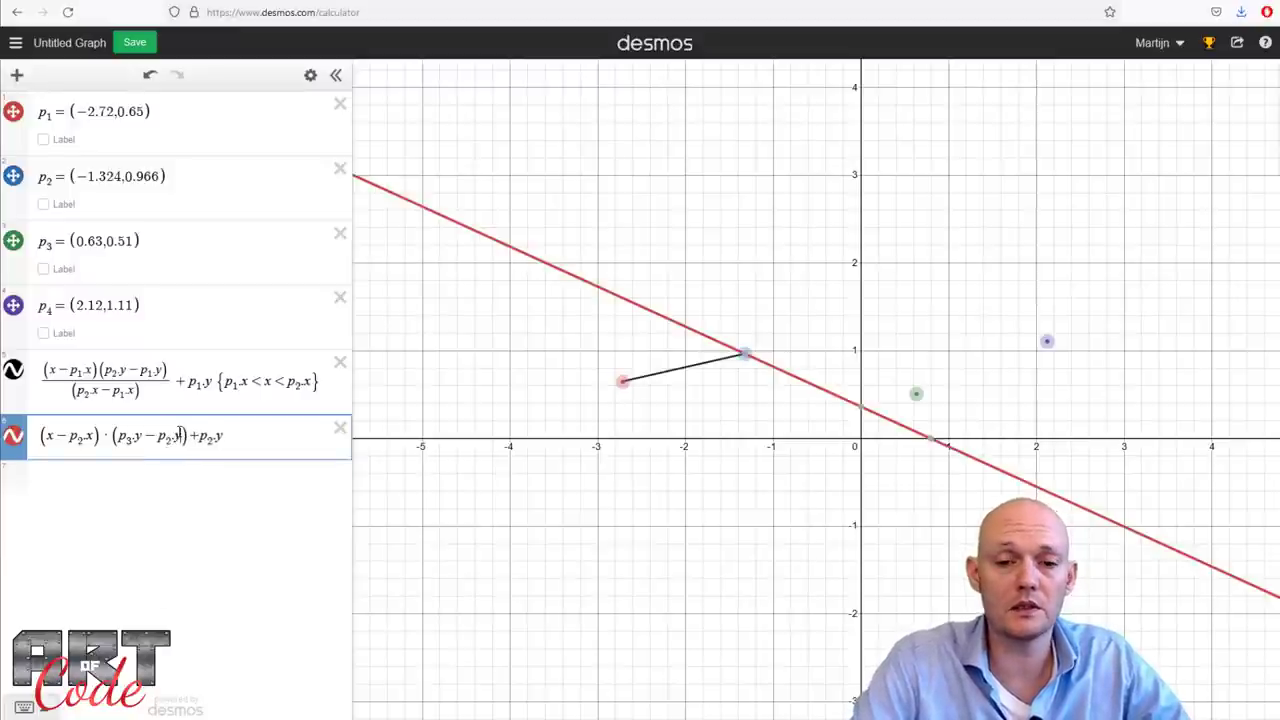
Divide the height difference in the second line's expression by (p_3.x − p_2.x).
{"action": "type", "text": "/"}
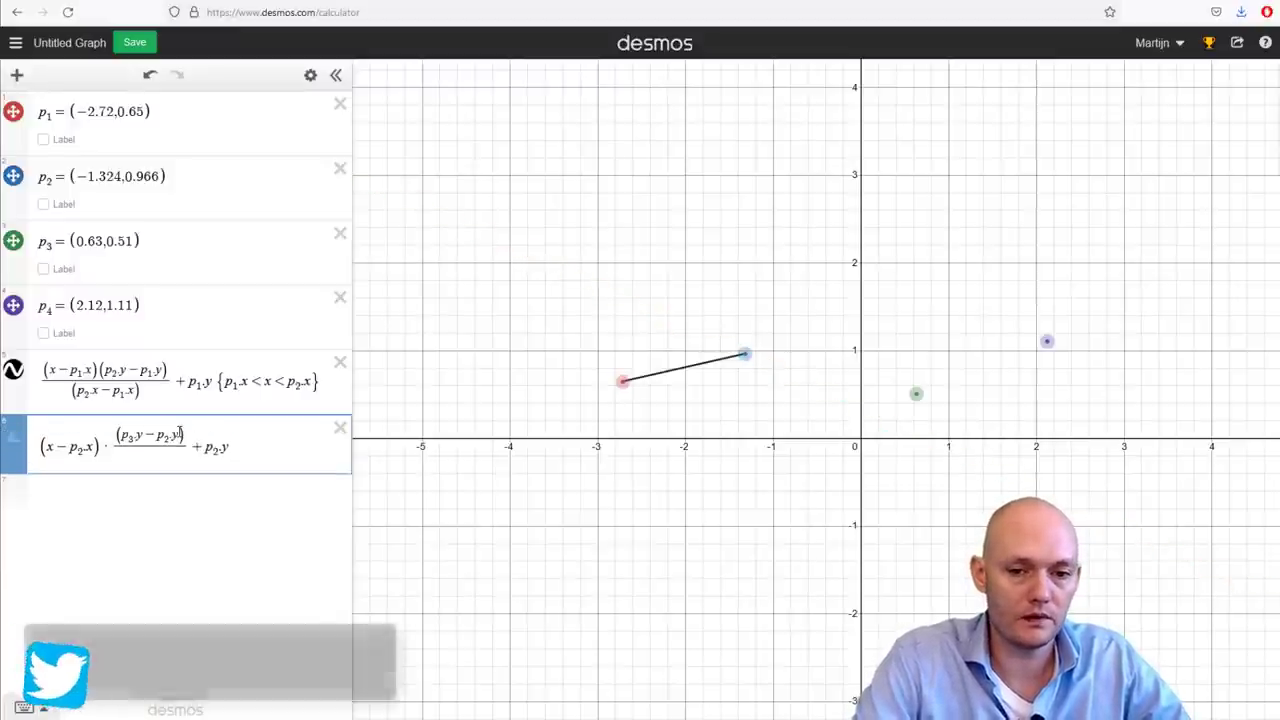
{"action": "type", "text": "("}
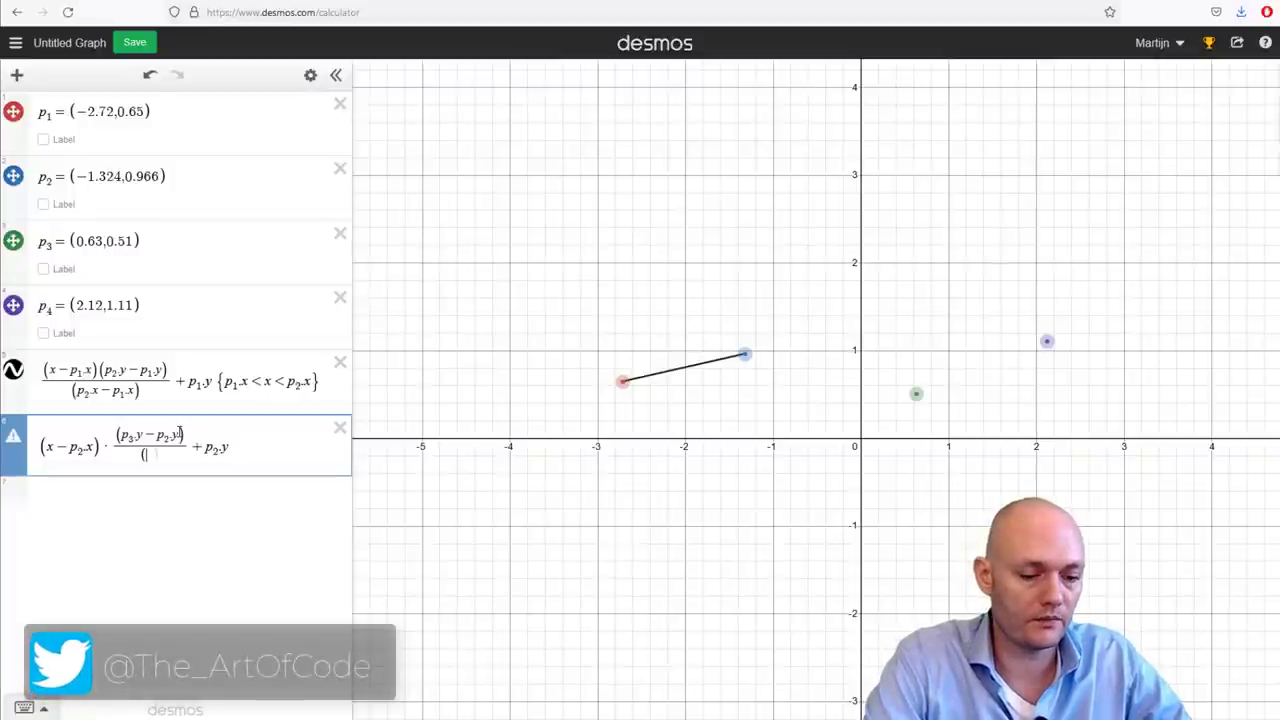
{"action": "type", "text": "p3.x-p"}
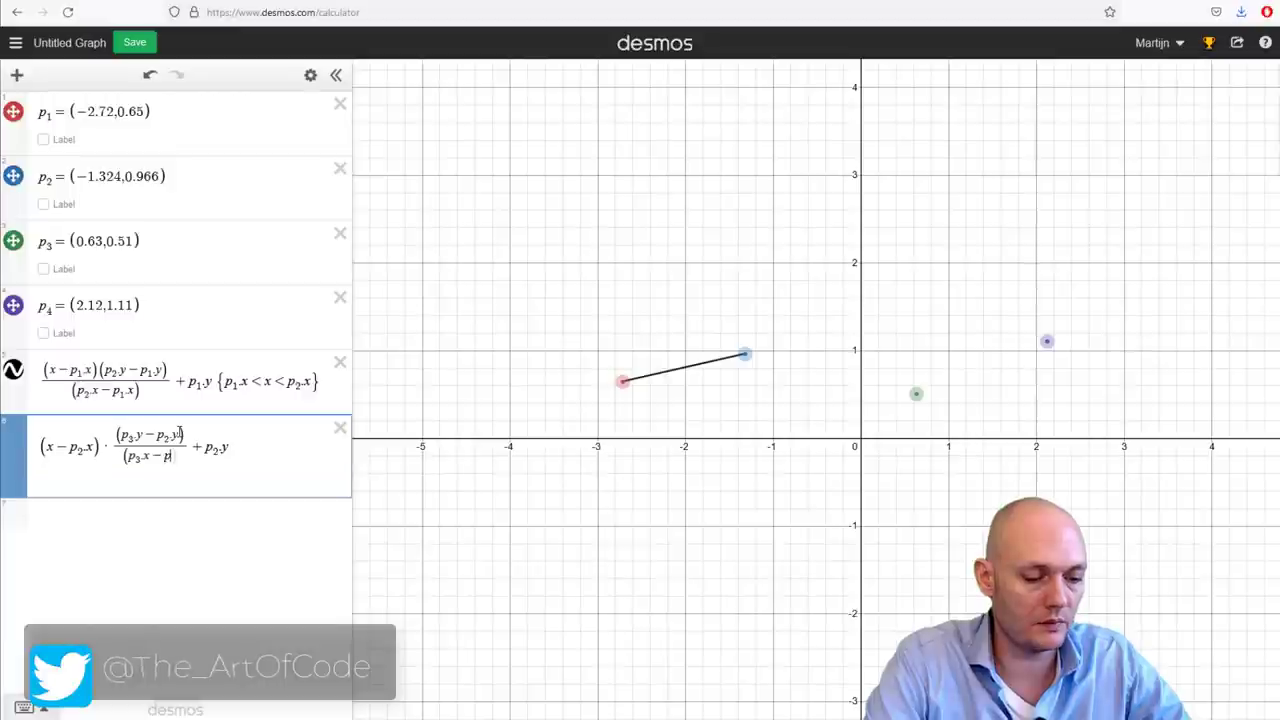
{"action": "type", "text": "2.x)"}
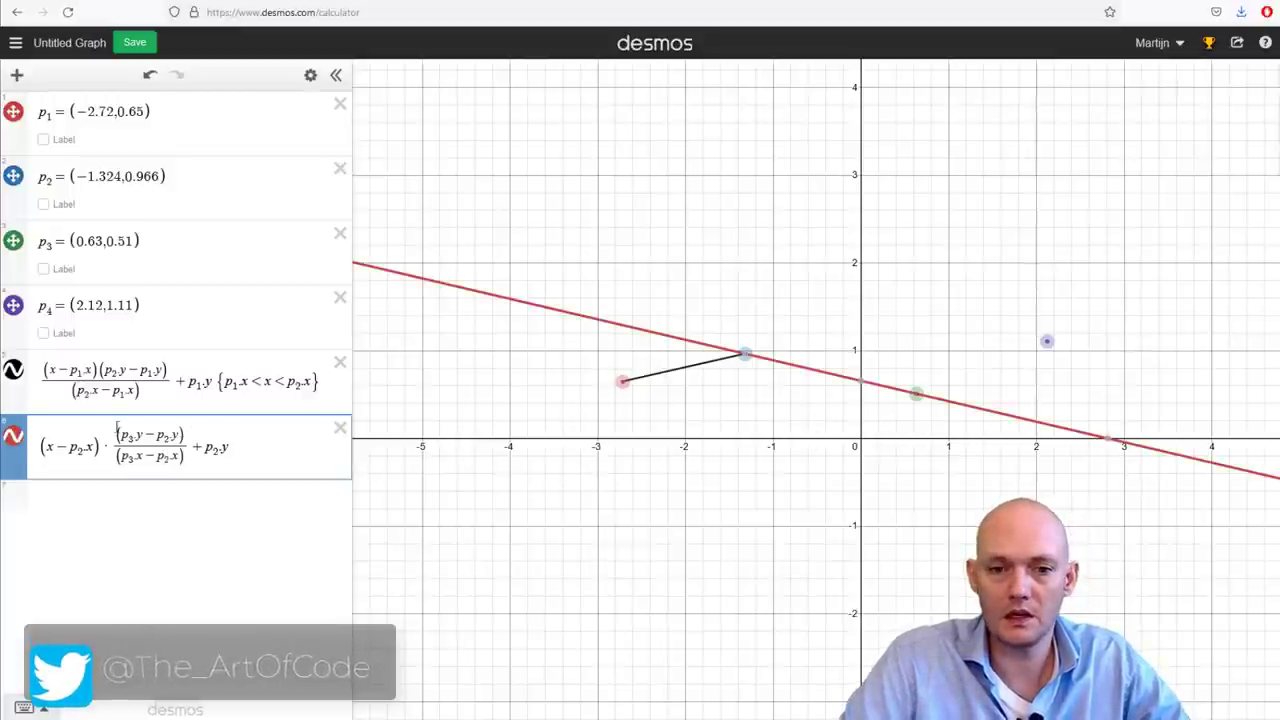
Compare the parenthesised x terms and the slope fraction in the two line expressions.
{"action": "left_click", "coordinate": [110, 397]}
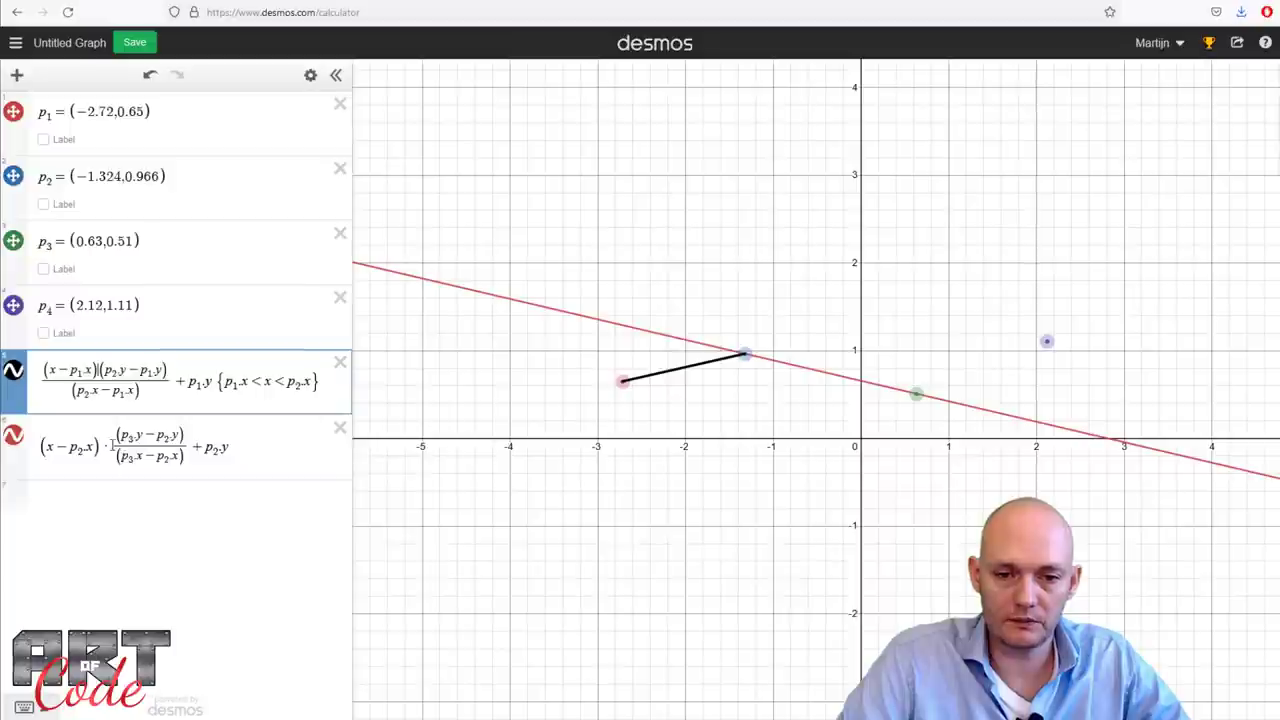
{"action": "left_click_drag", "start_coordinate": [103, 447], "coordinate": [38, 447]}
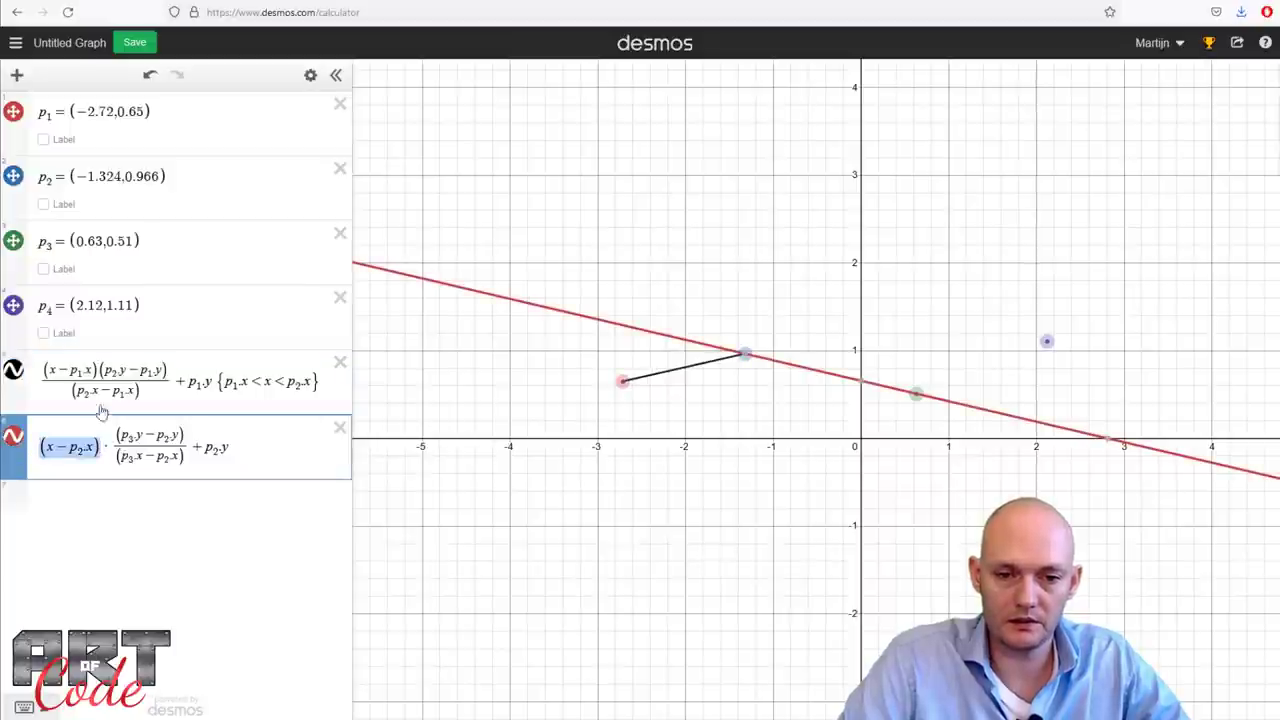
{"action": "left_click_drag", "start_coordinate": [100, 370], "coordinate": [42, 370]}
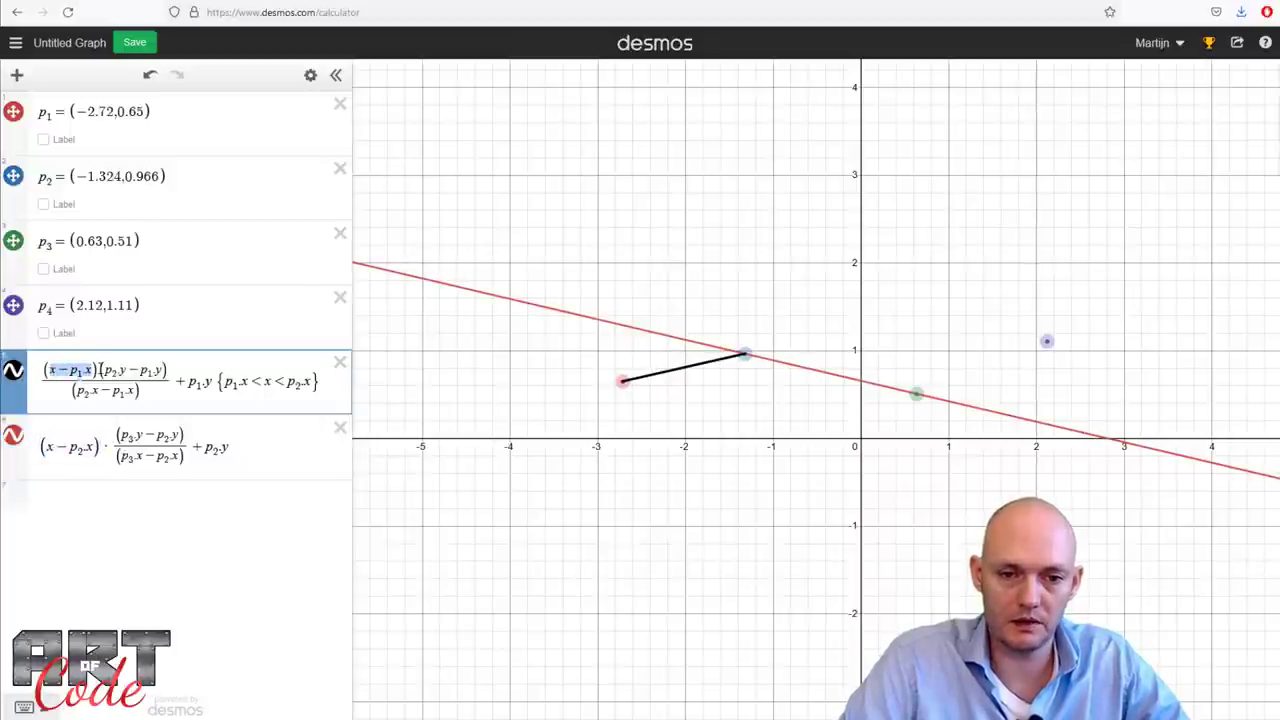
{"action": "key", "text": "Right"}
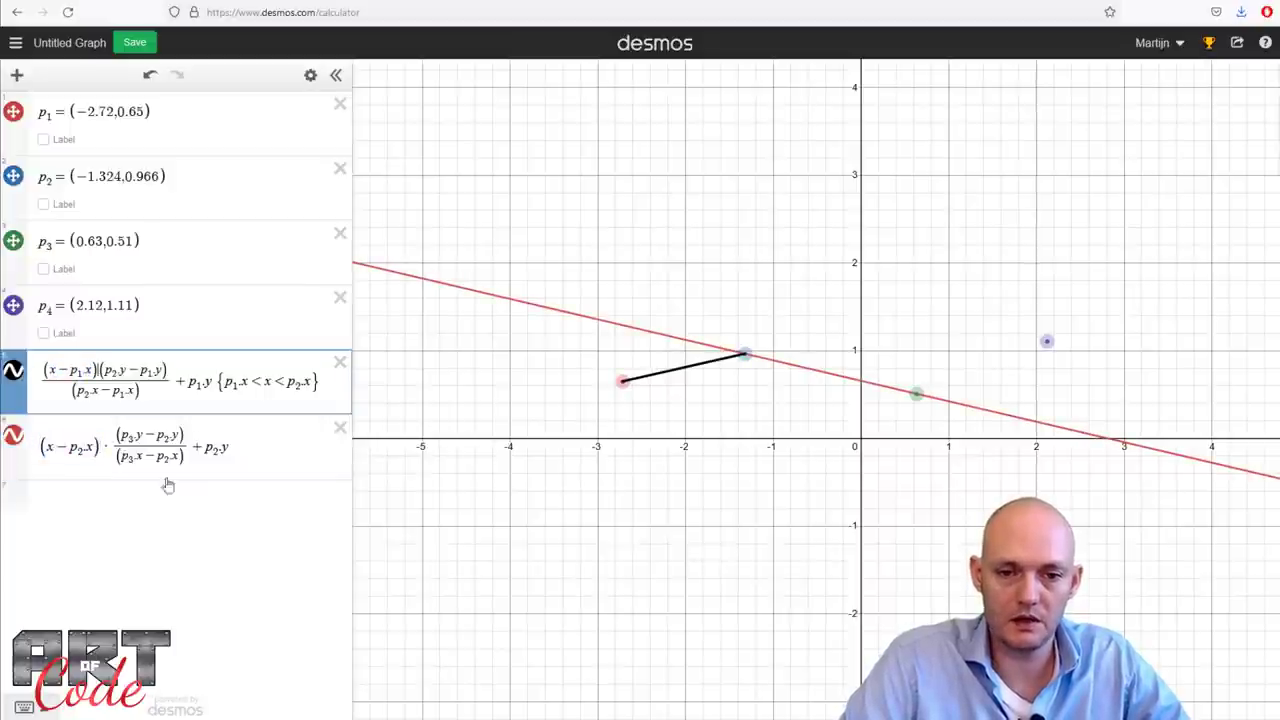
{"action": "left_click", "coordinate": [244, 456]}
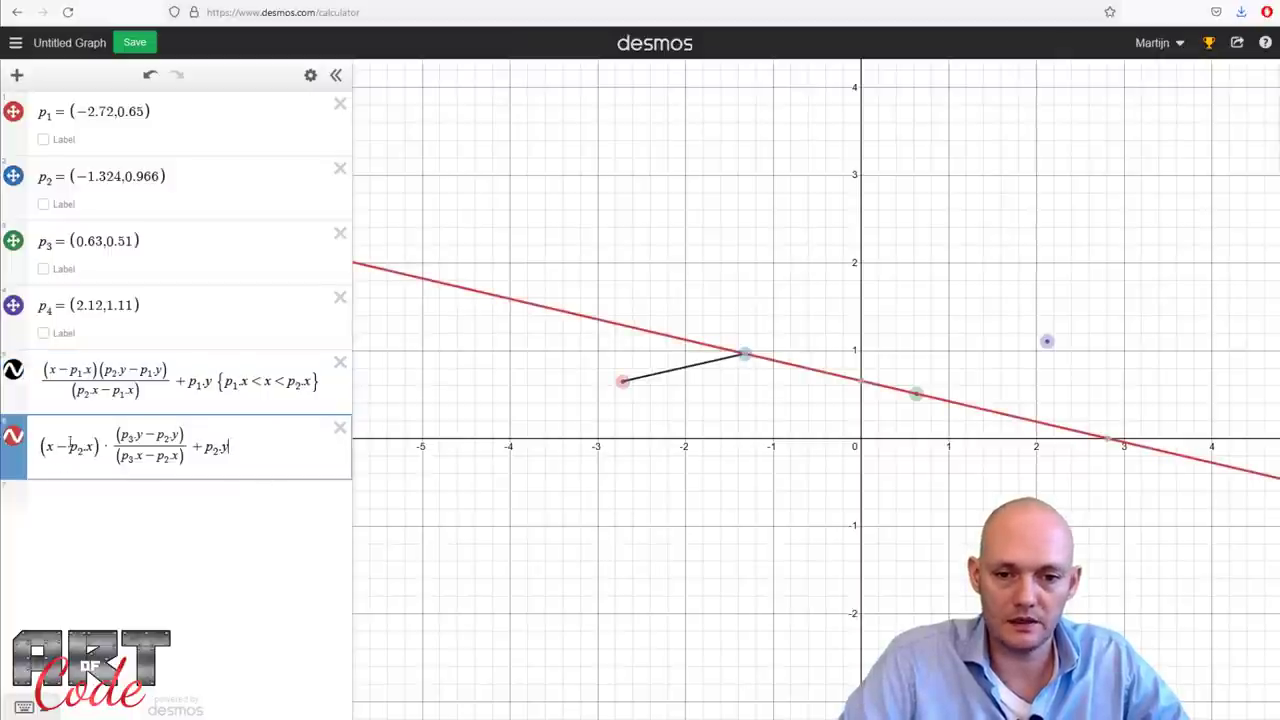
{"action": "left_click_drag", "start_coordinate": [114, 436], "coordinate": [190, 457]}
Add the domain restriction {p_2.x < x < p_3.x} to the end of the second line's expression.
{"action": "left_click", "coordinate": [260, 444]}
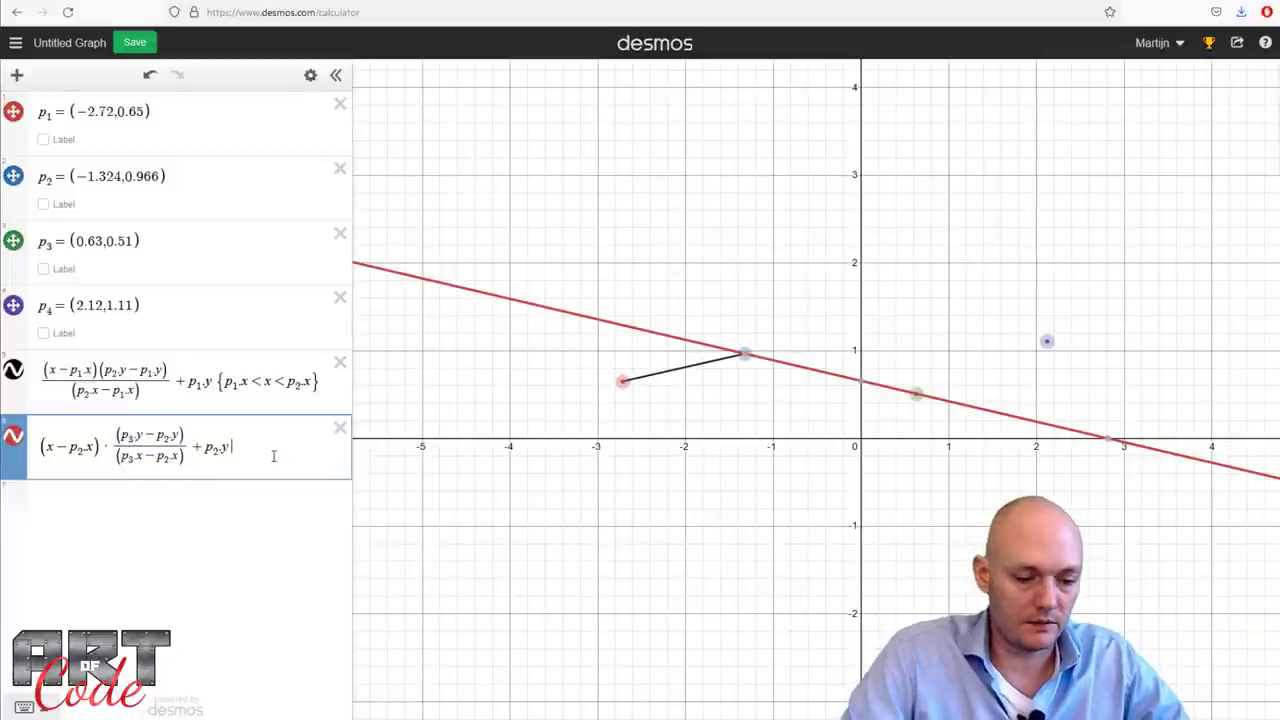
{"action": "type", "text": "{"}
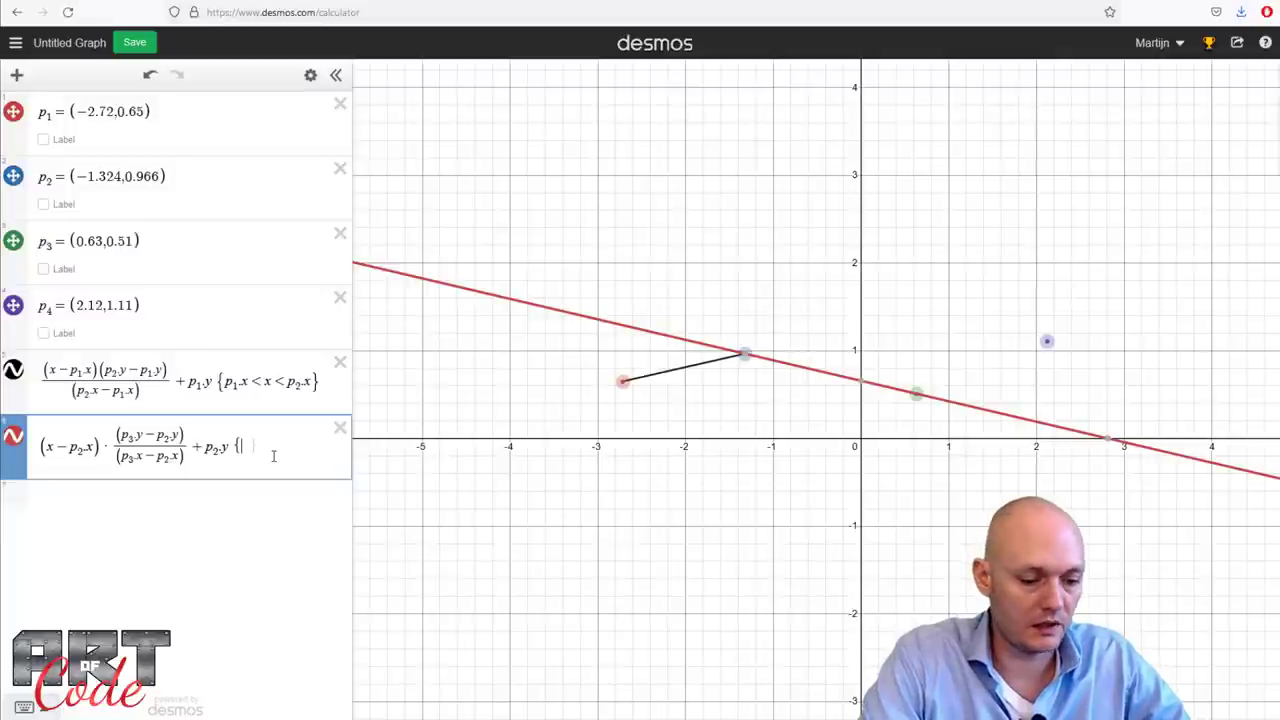
{"action": "type", "text": "p2.x < x"}
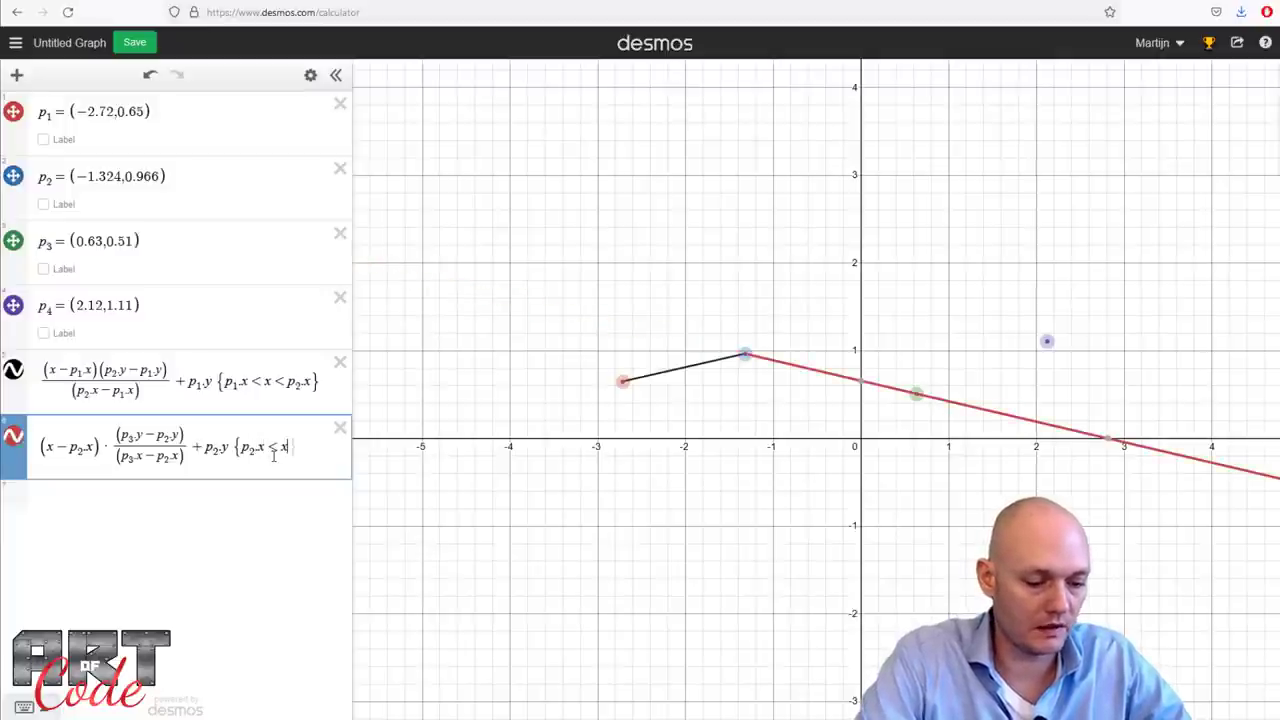
{"action": "type", "text": " < p3.x"}
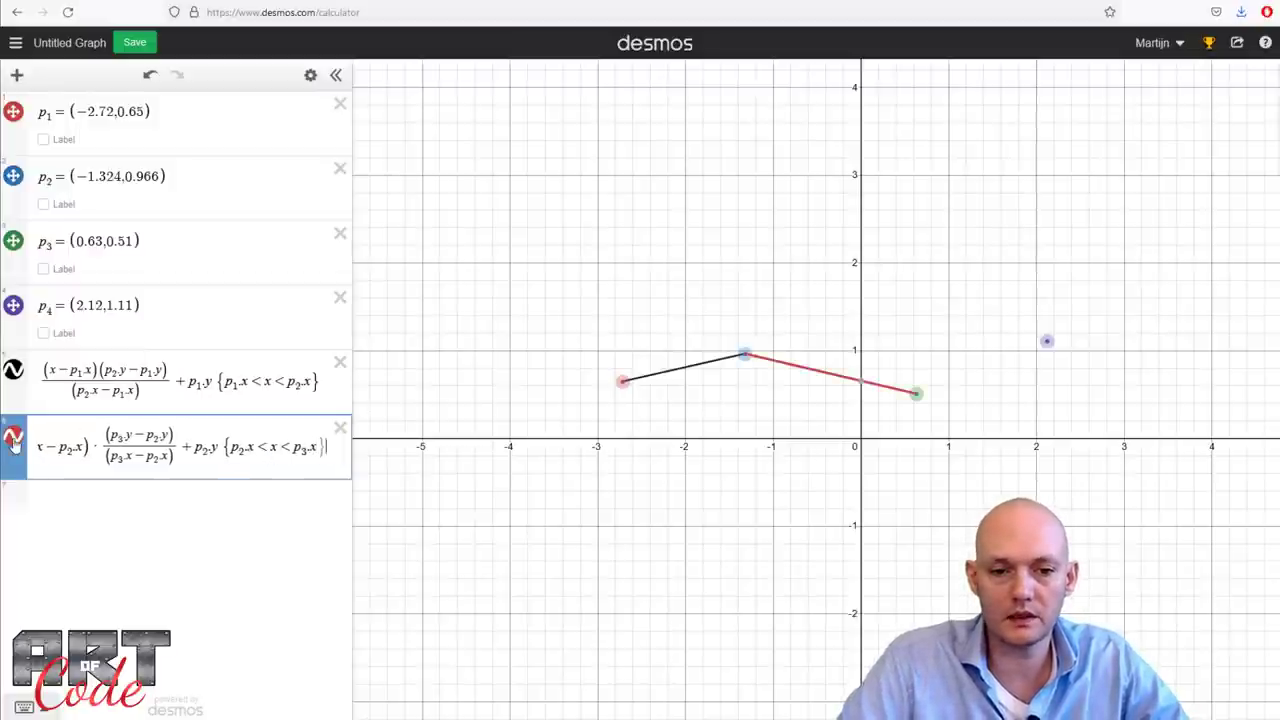
Colour the second segment black and test it by moving point p_3 to about (0.46,0.7).
{"action": "left_click", "coordinate": [14, 440]}
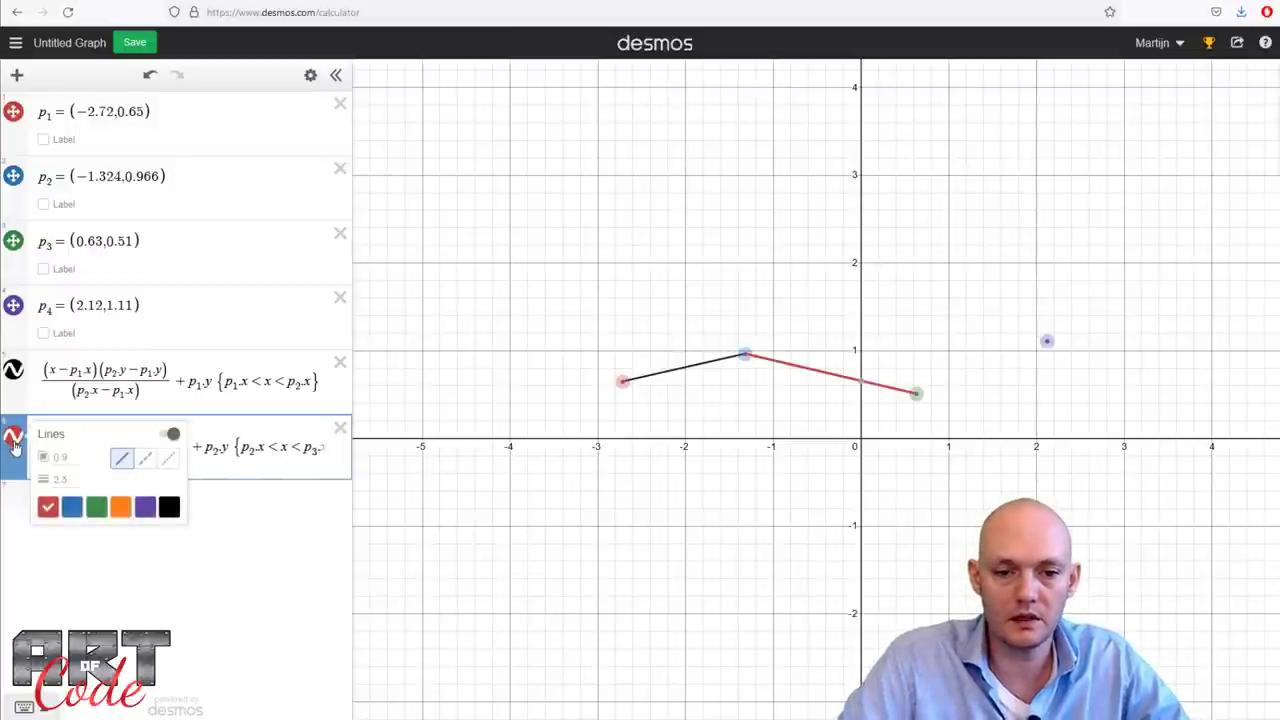
{"action": "left_click", "coordinate": [169, 507]}
{"action": "left_click", "coordinate": [210, 554]}
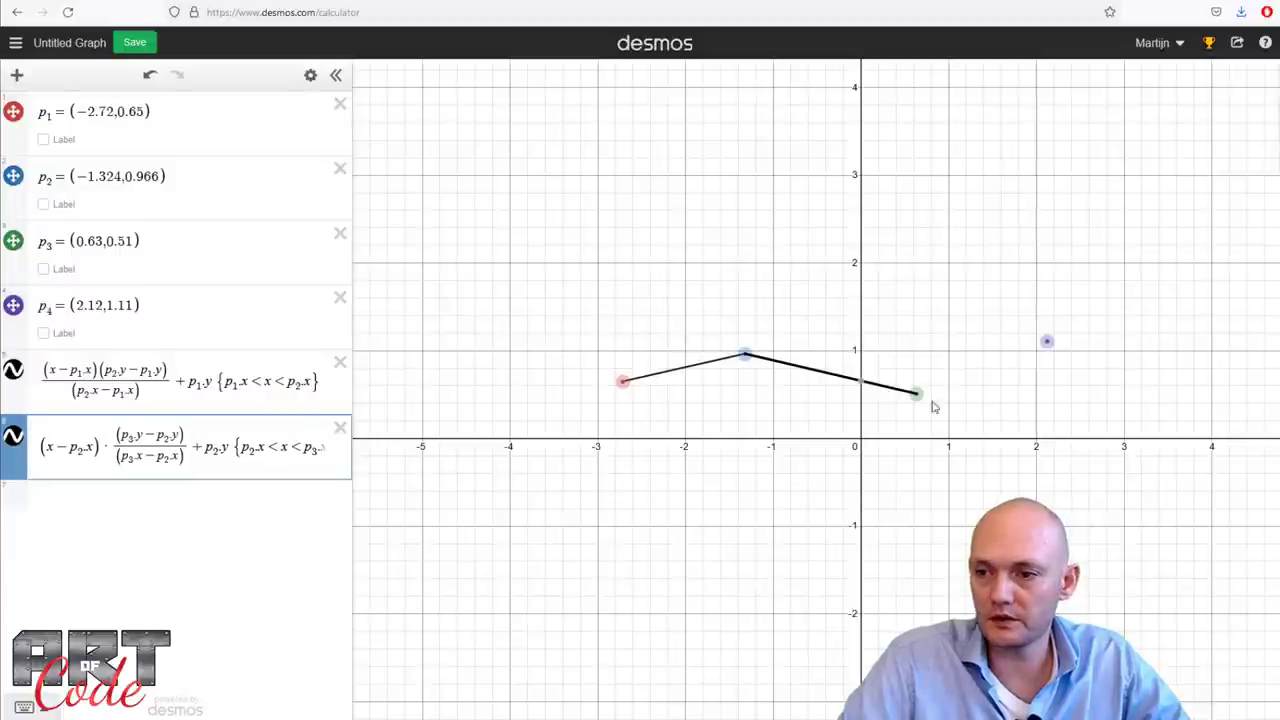
{"action": "mouse_move", "coordinate": [917, 394]}
{"action": "left_mouse_down"}
{"action": "mouse_move", "coordinate": [889, 355]}
{"action": "mouse_move", "coordinate": [902, 377]}
{"action": "left_mouse_up"}
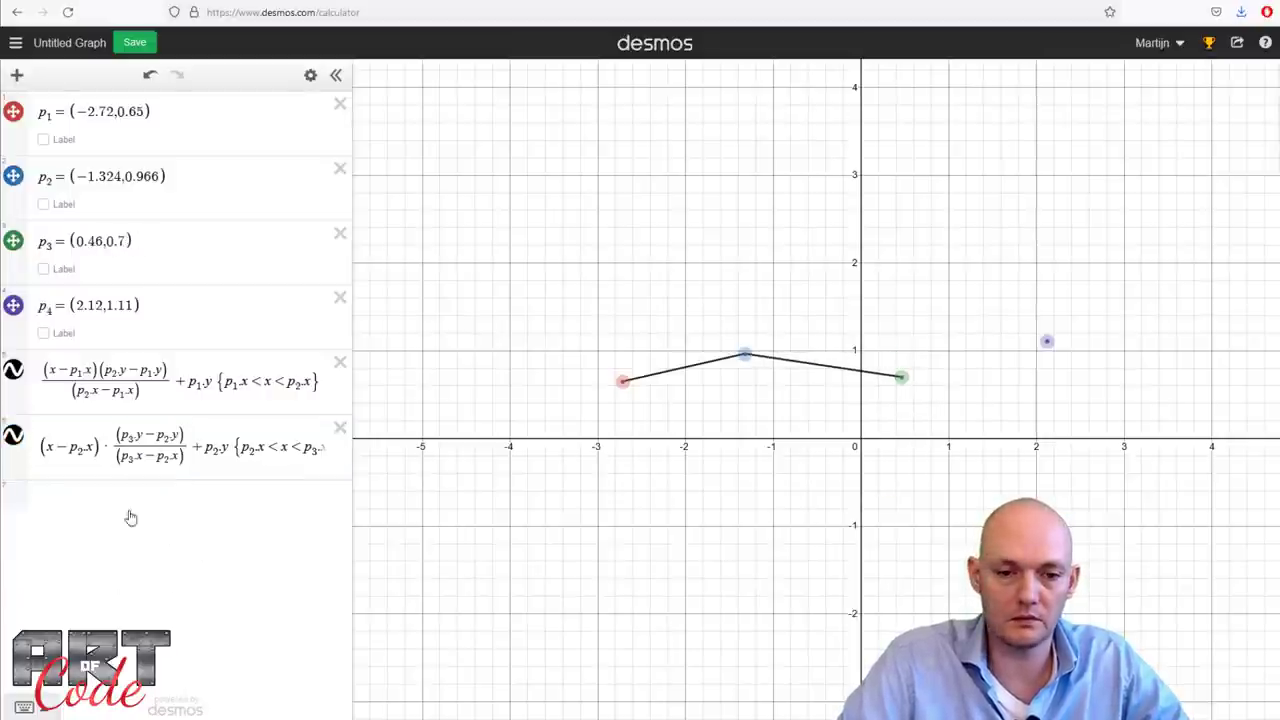
Start a third line expression with the parenthesised term (x − p_3.x) followed by a multiplication sign.
{"action": "left_click", "coordinate": [83, 504]}
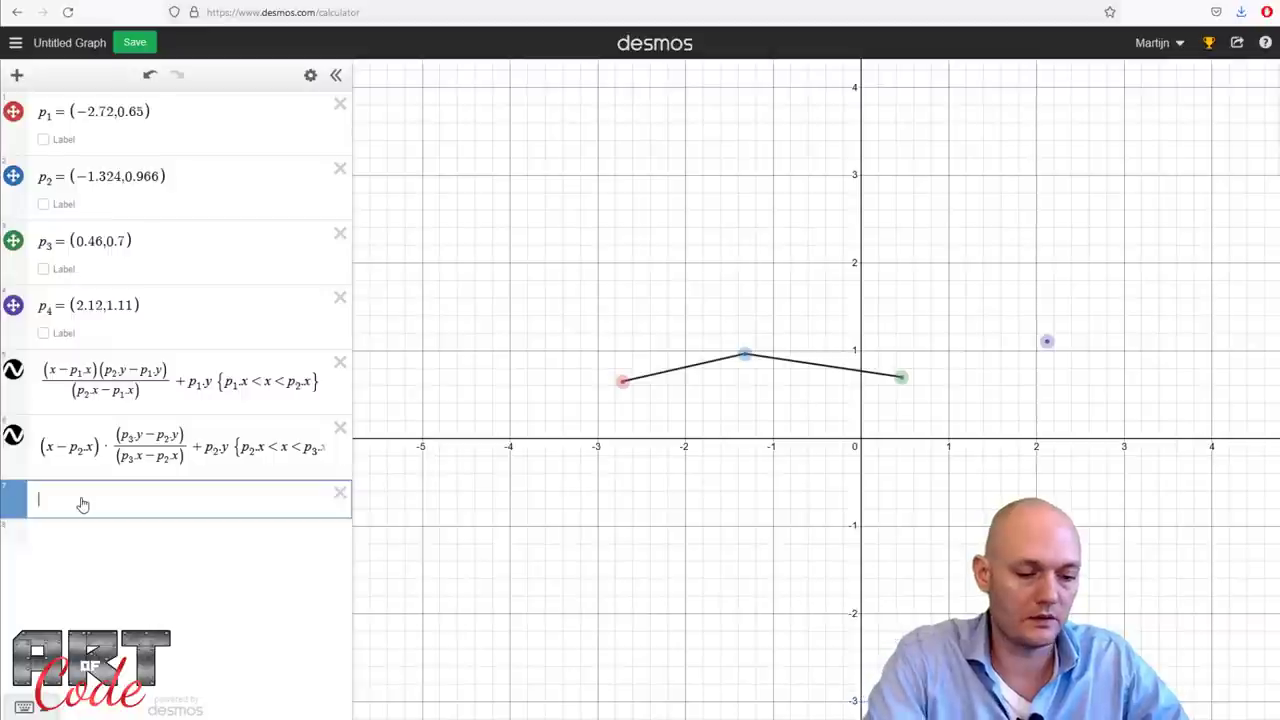
{"action": "type", "text": "x"}
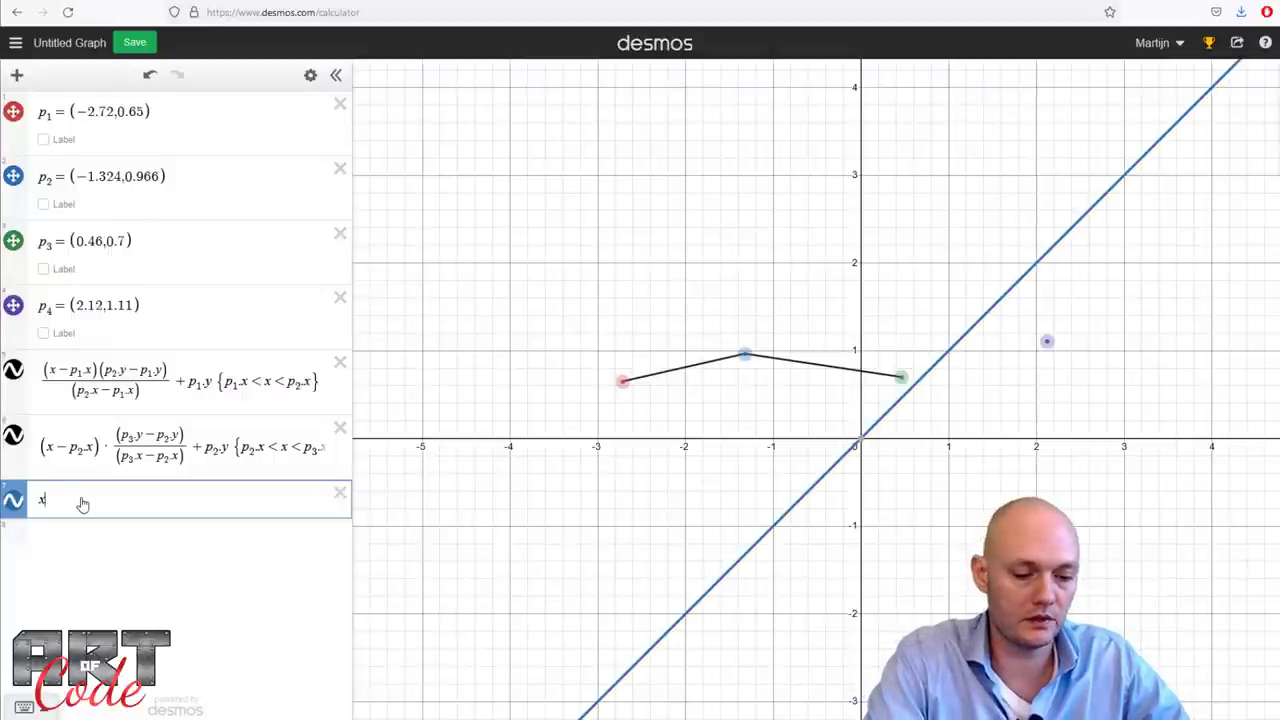
{"action": "type", "text": "-p_3.x"}
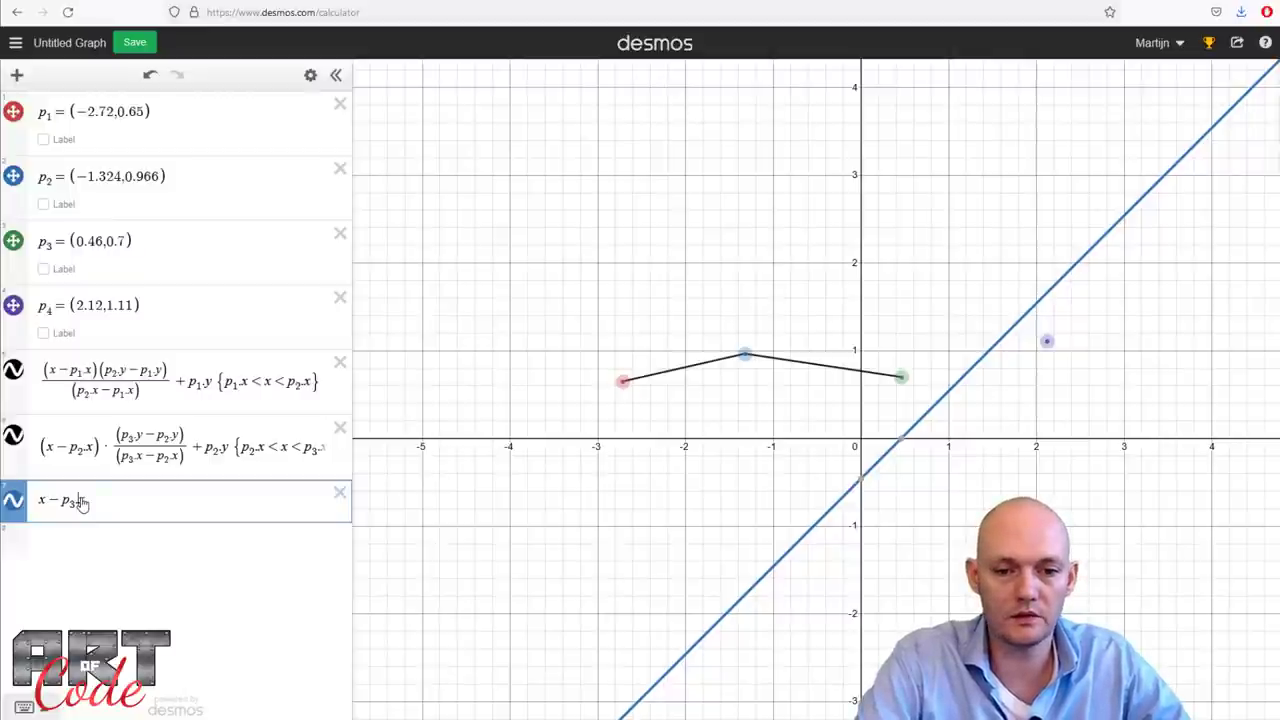
{"action": "key", "text": "Home"}
{"action": "type", "text": "("}
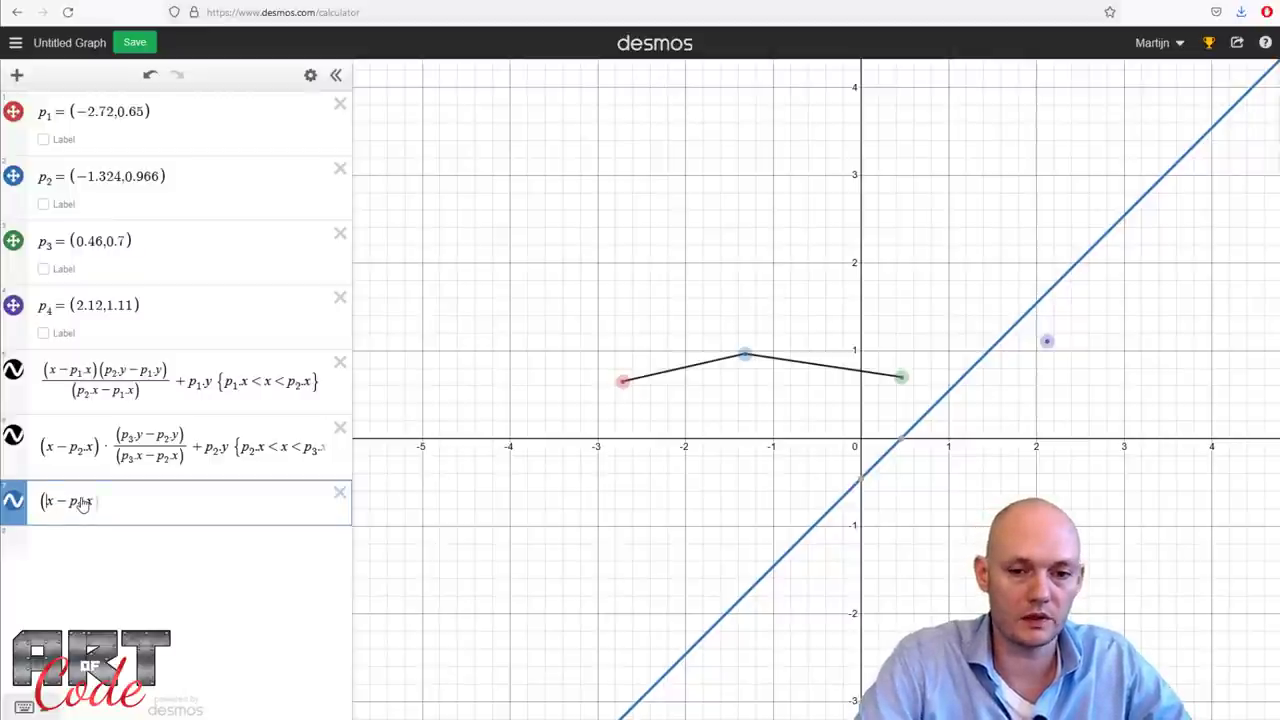
{"action": "key", "text": "End"}
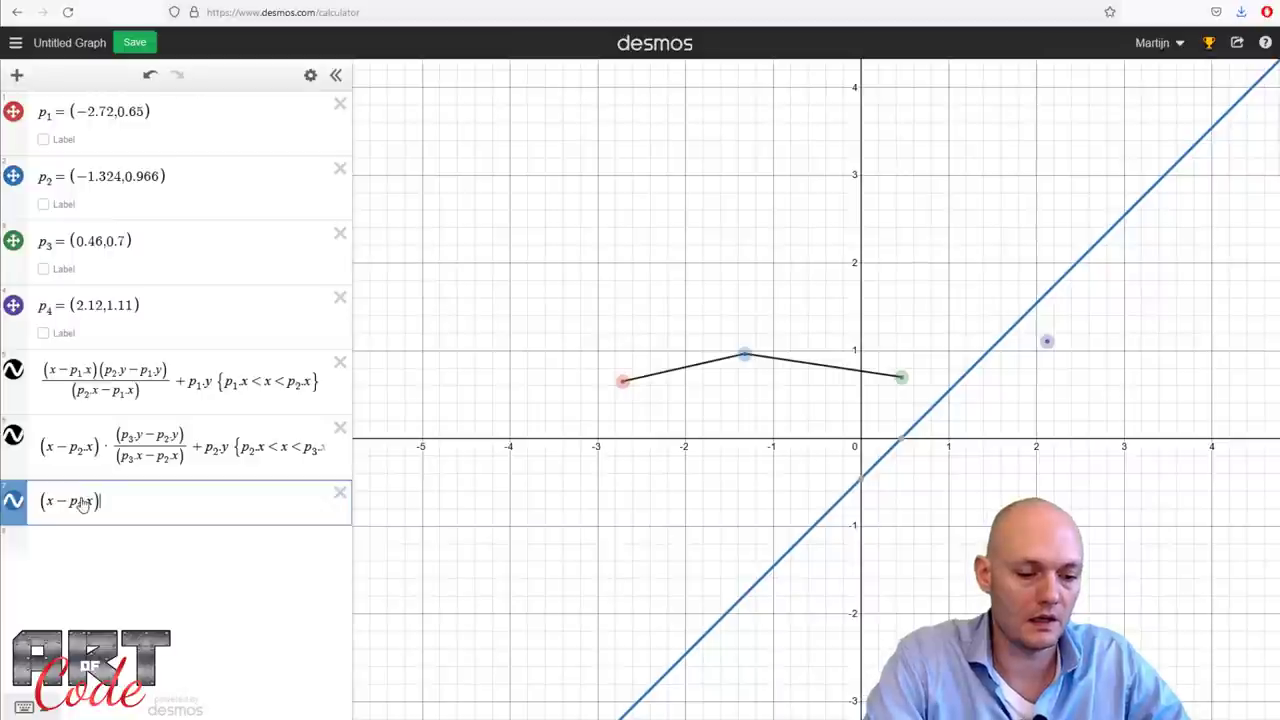
{"action": "type", "text": "*"}
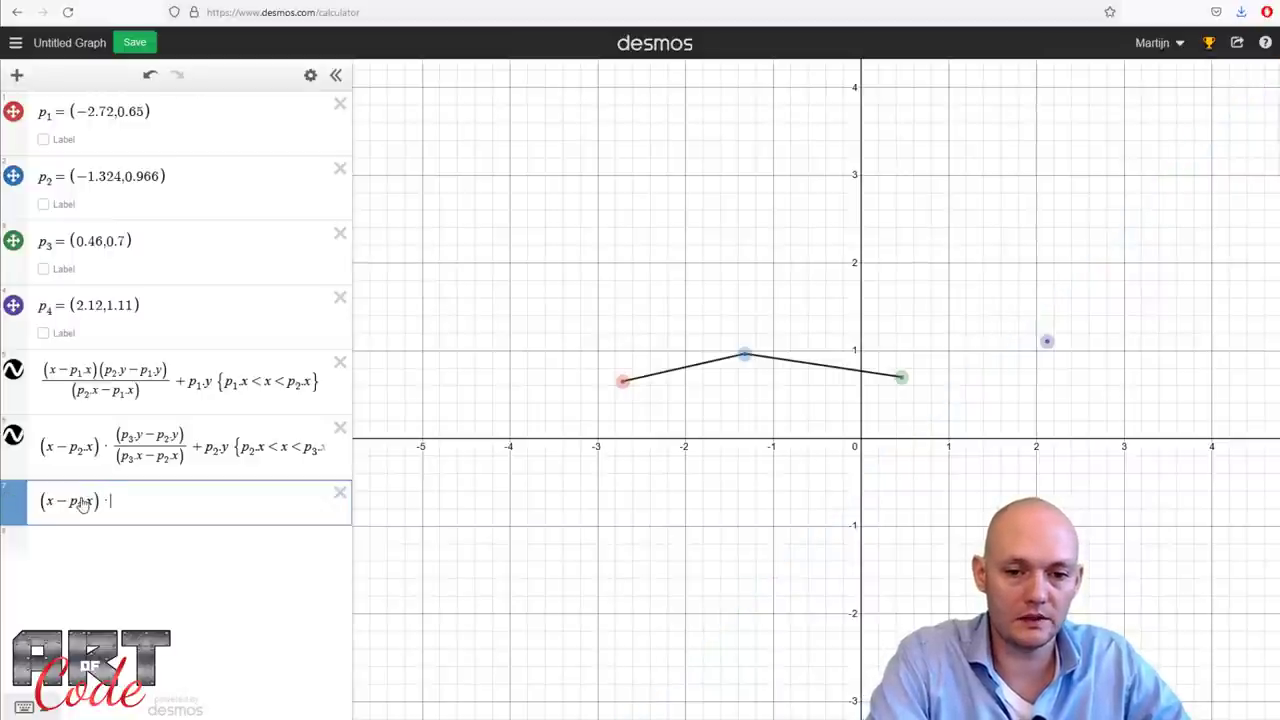
Complete the third line's product with the slope fraction (p_4.y − p_3.y) / (p_4.x − p_3.x).
{"action": "type", "text": "("}
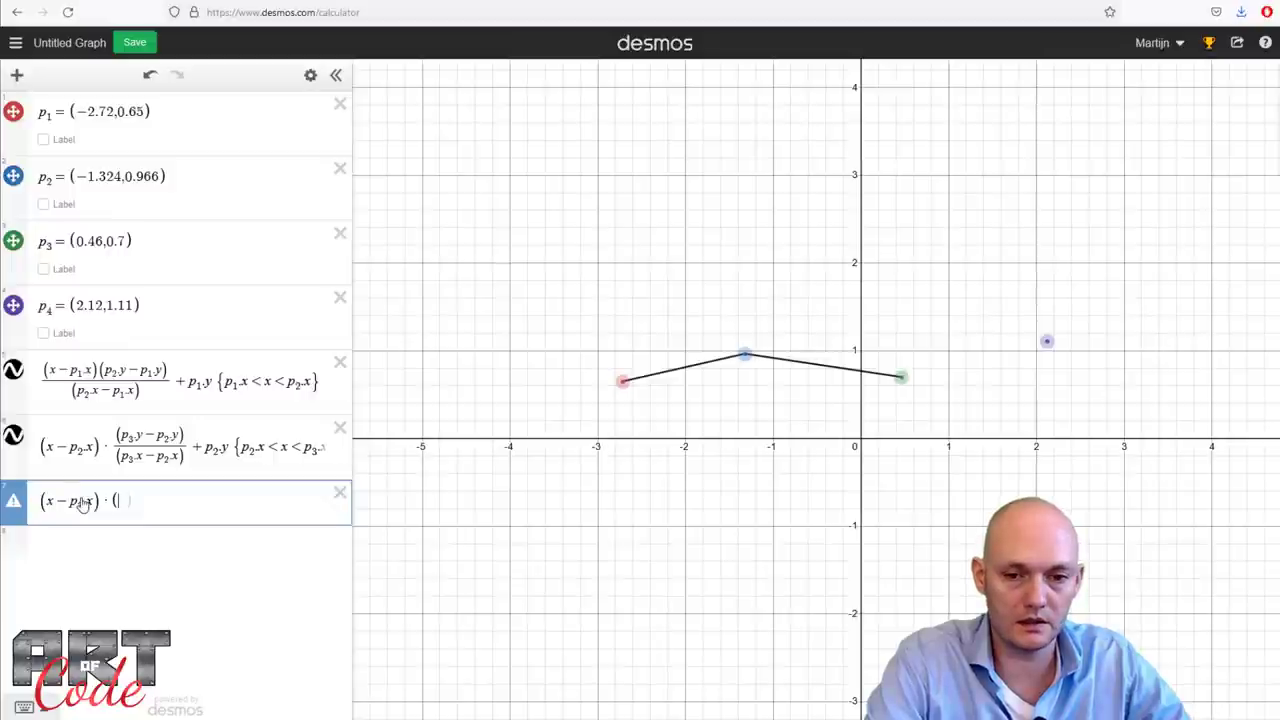
{"action": "type", "text": "p_4"}
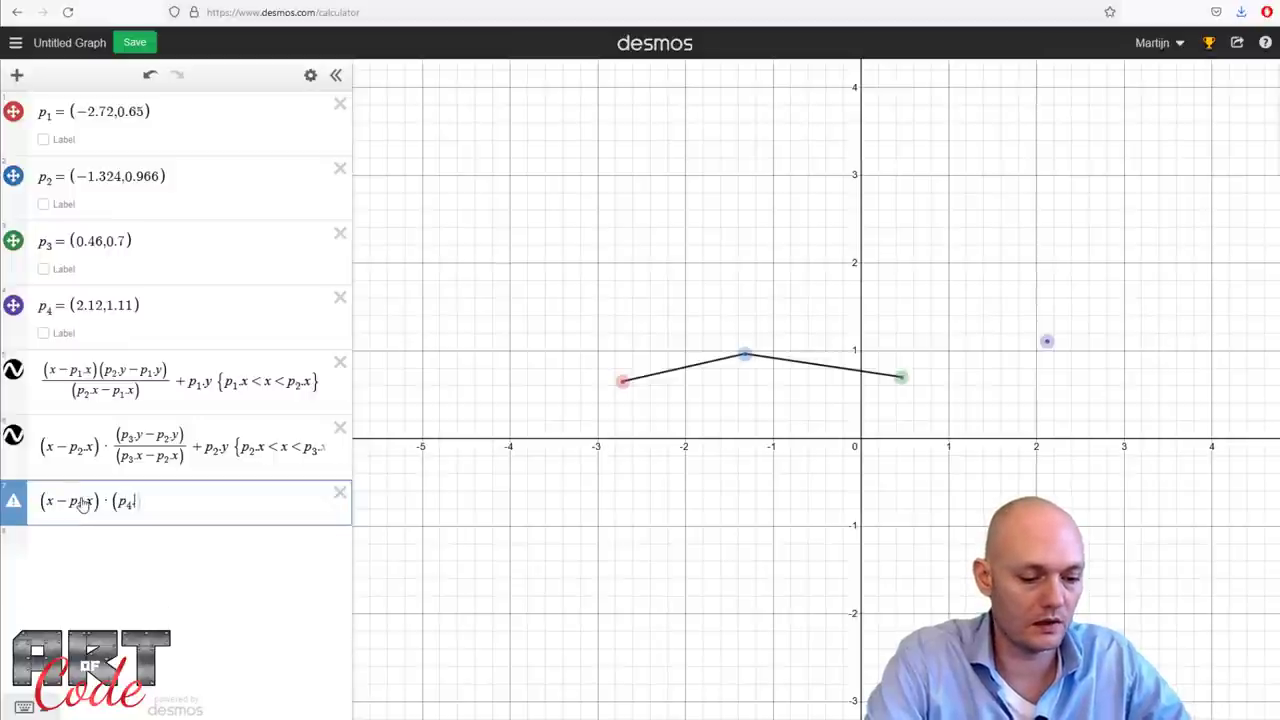
{"action": "type", "text": ".x"}
{"action": "type", "text": ".y-p3"}
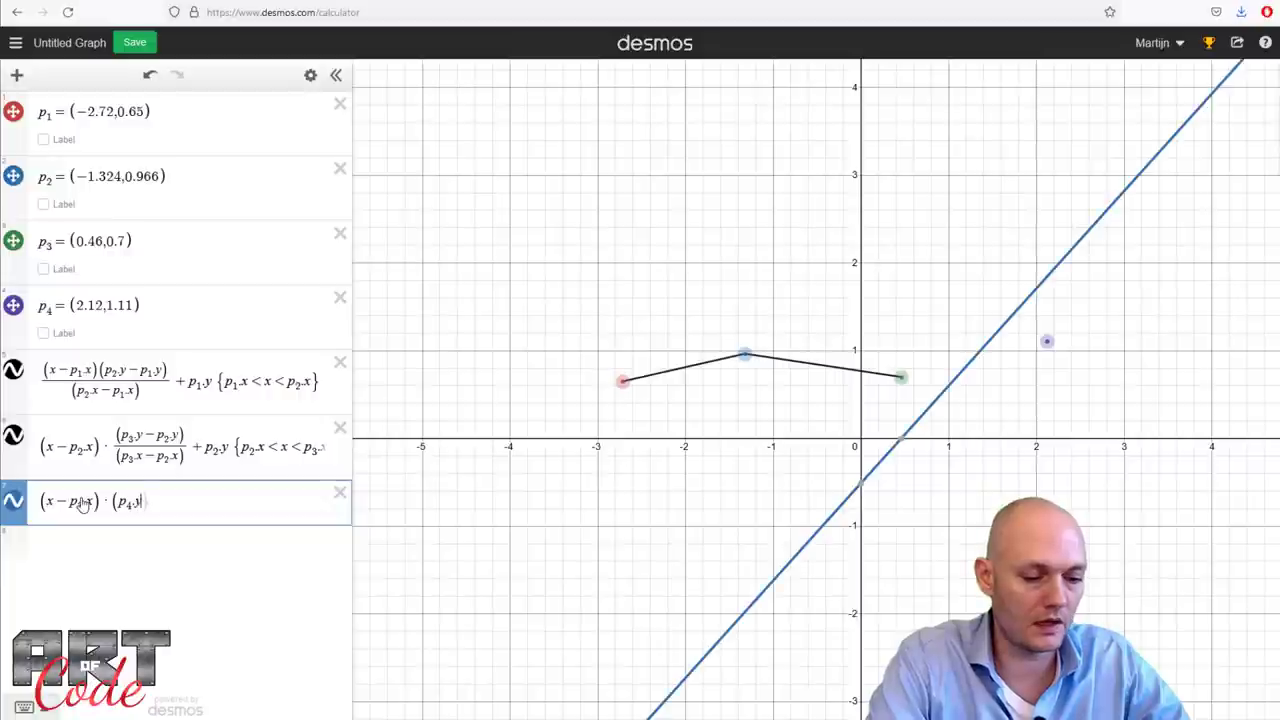
{"action": "type", "text": ".y)"}
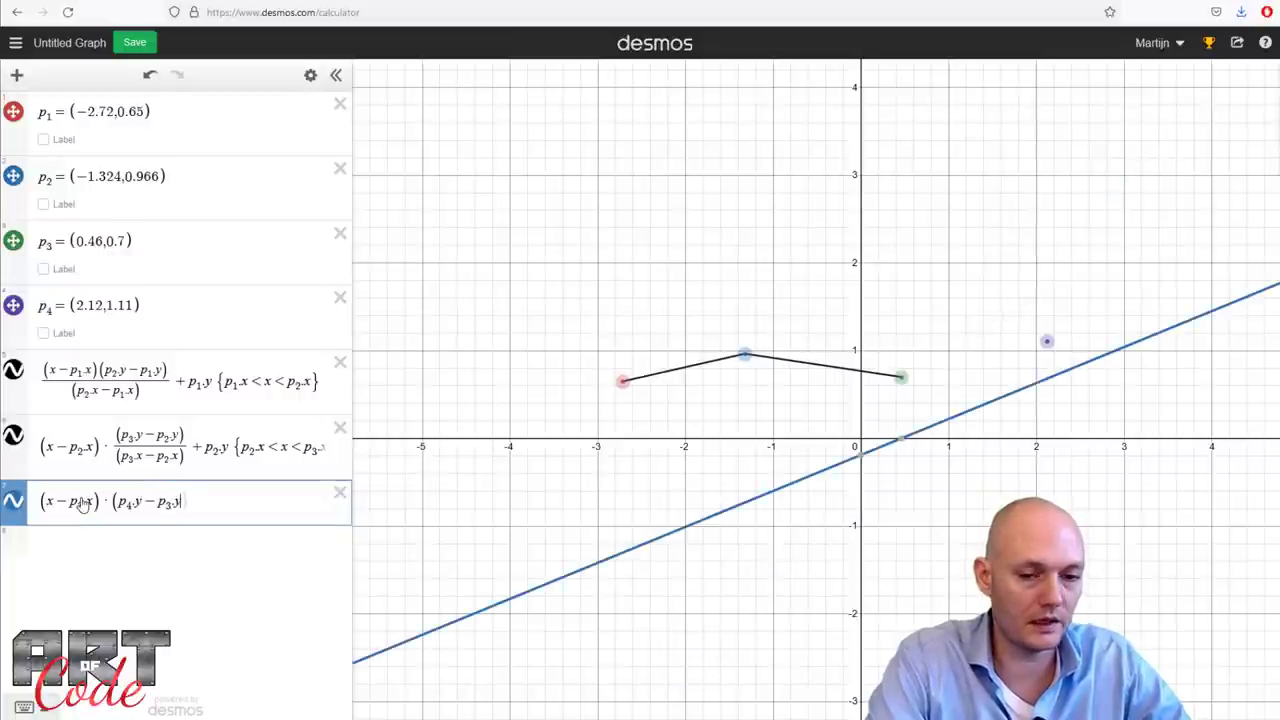
{"action": "type", "text": "/("}
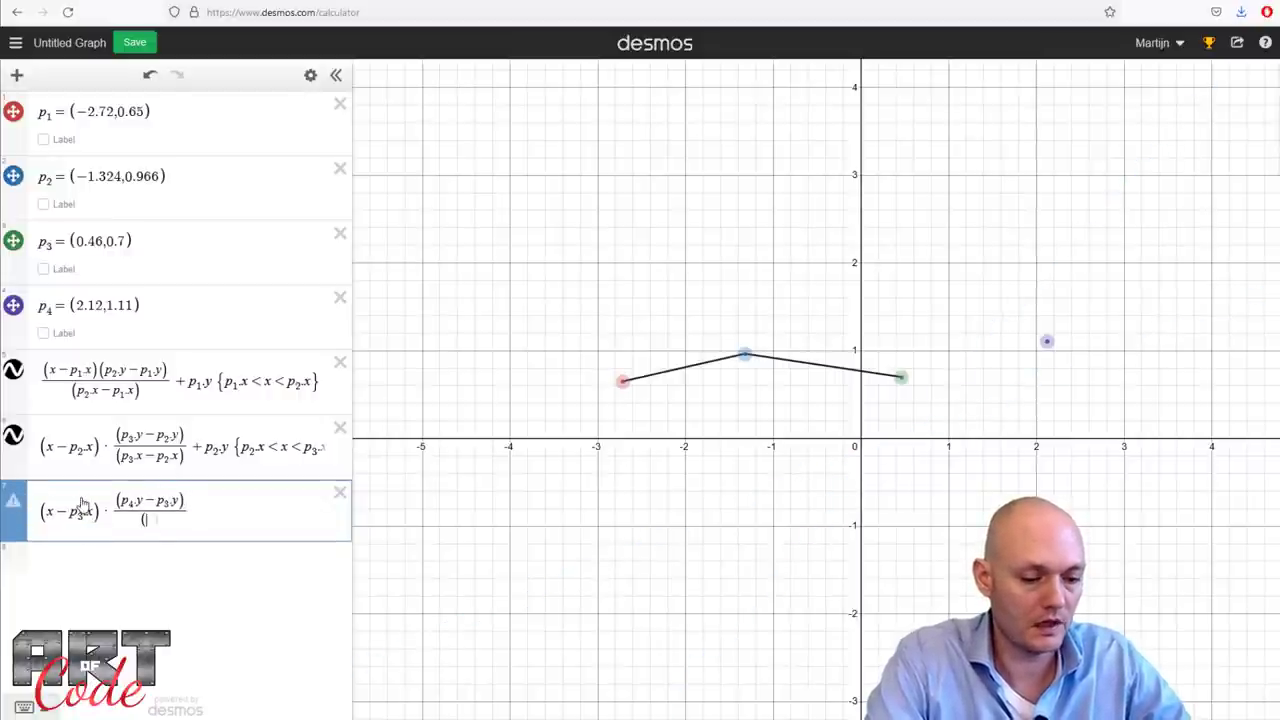
{"action": "type", "text": "p4.x-p3.x)"}
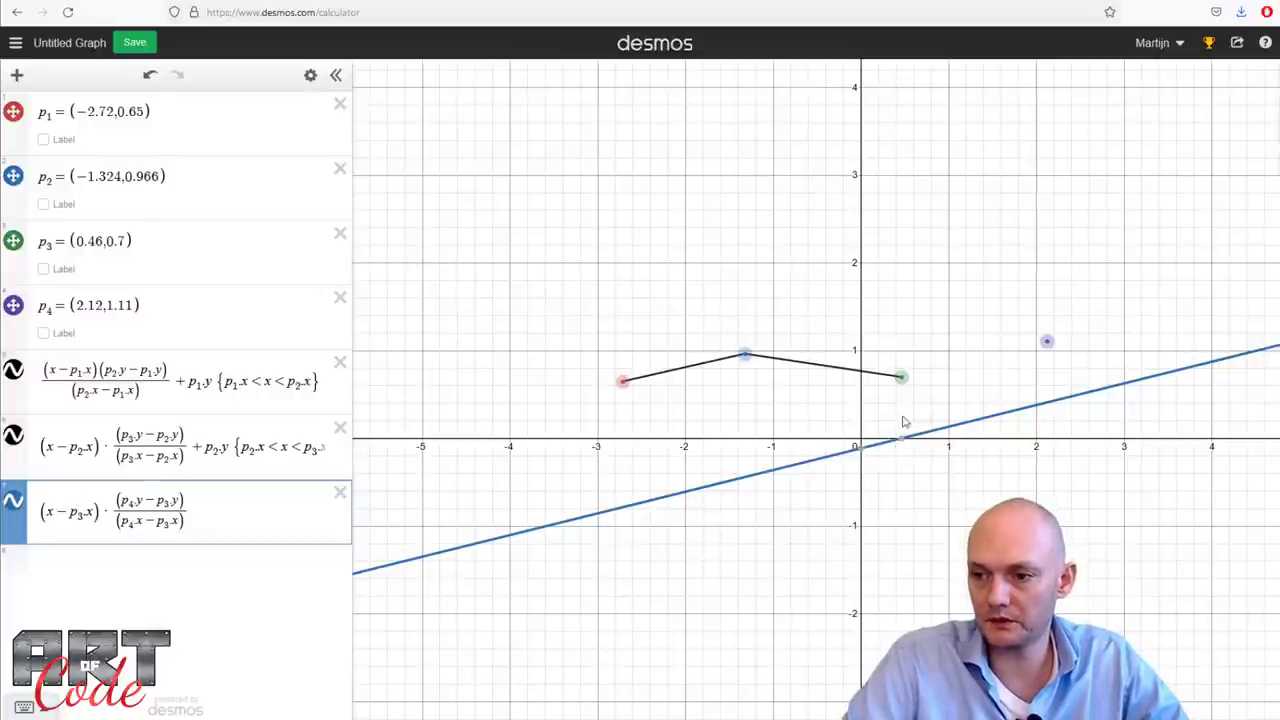
Offset the third line vertically by adding + p_3.y after the slope fraction.
{"action": "mouse_move", "coordinate": [903, 441]}
{"action": "scroll", "coordinate": [887, 471], "scroll_direction": "right", "scroll_amount": 3}
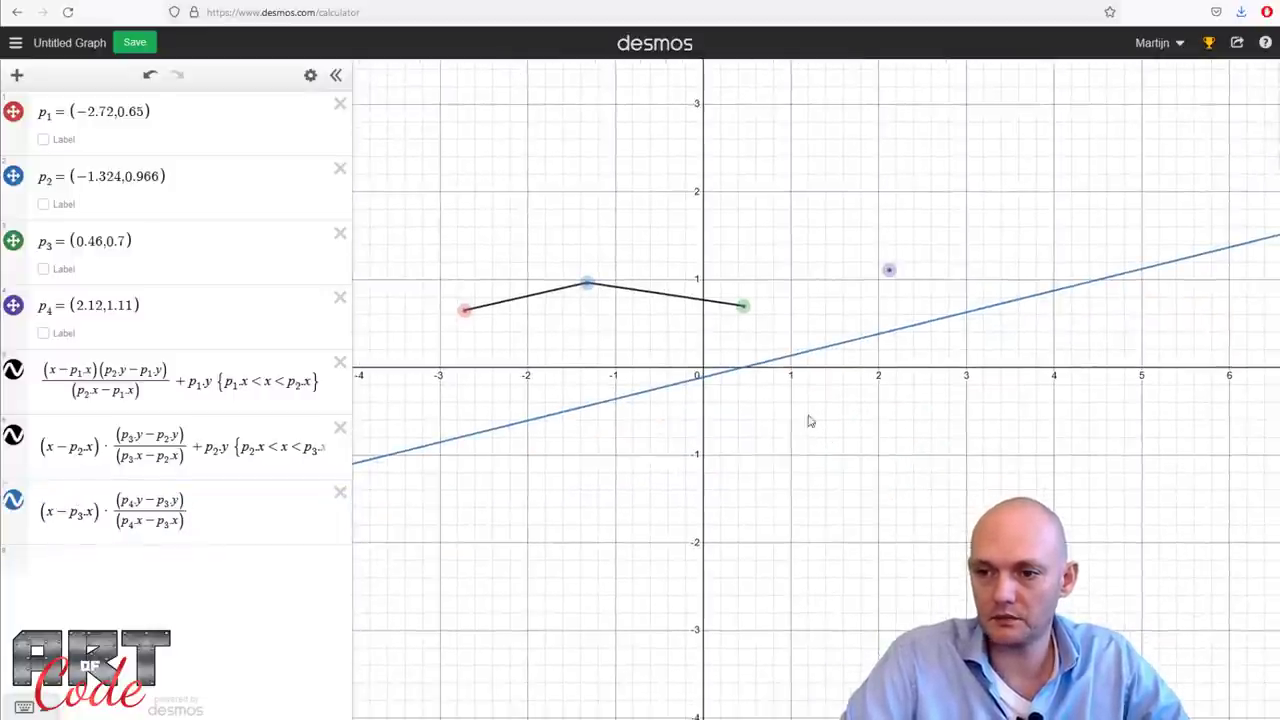
{"action": "scroll", "coordinate": [780, 403], "scroll_direction": "up", "scroll_amount": 3}
{"action": "scroll", "coordinate": [784, 435], "scroll_direction": "up", "scroll_amount": 1}
{"action": "scroll", "coordinate": [784, 435], "scroll_direction": "left", "scroll_amount": 1}
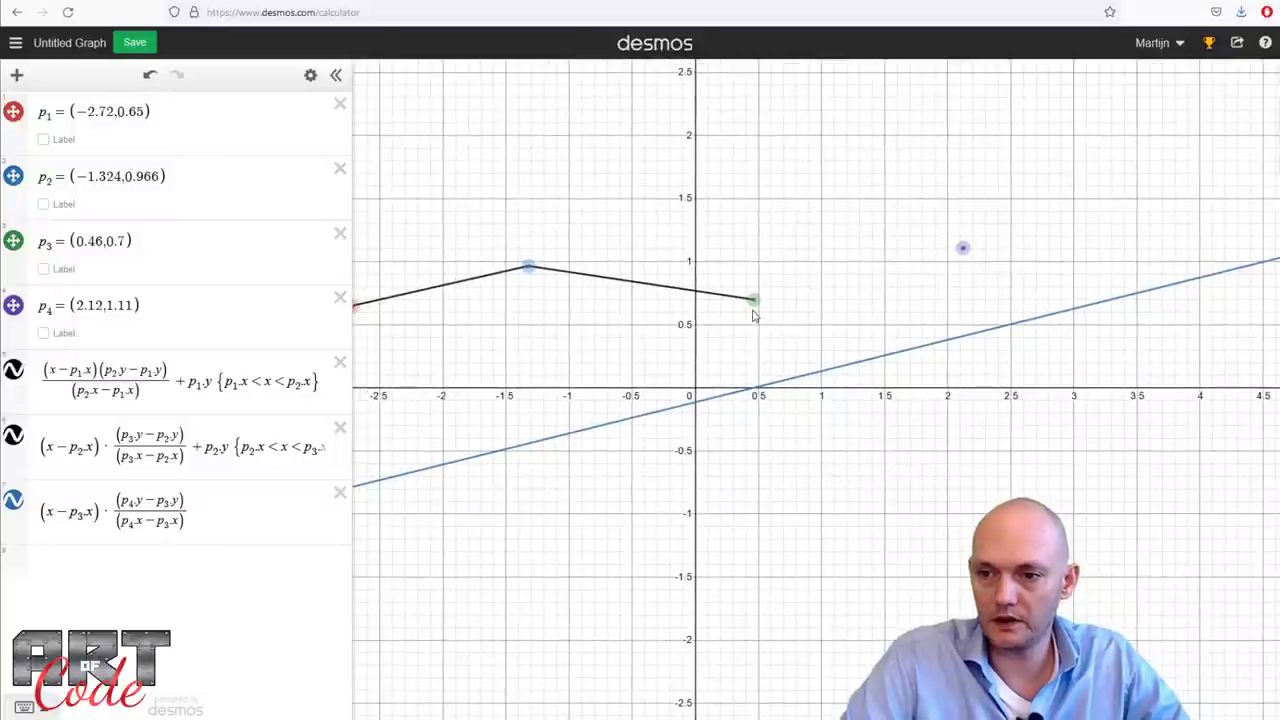
{"action": "left_click", "coordinate": [210, 511]}
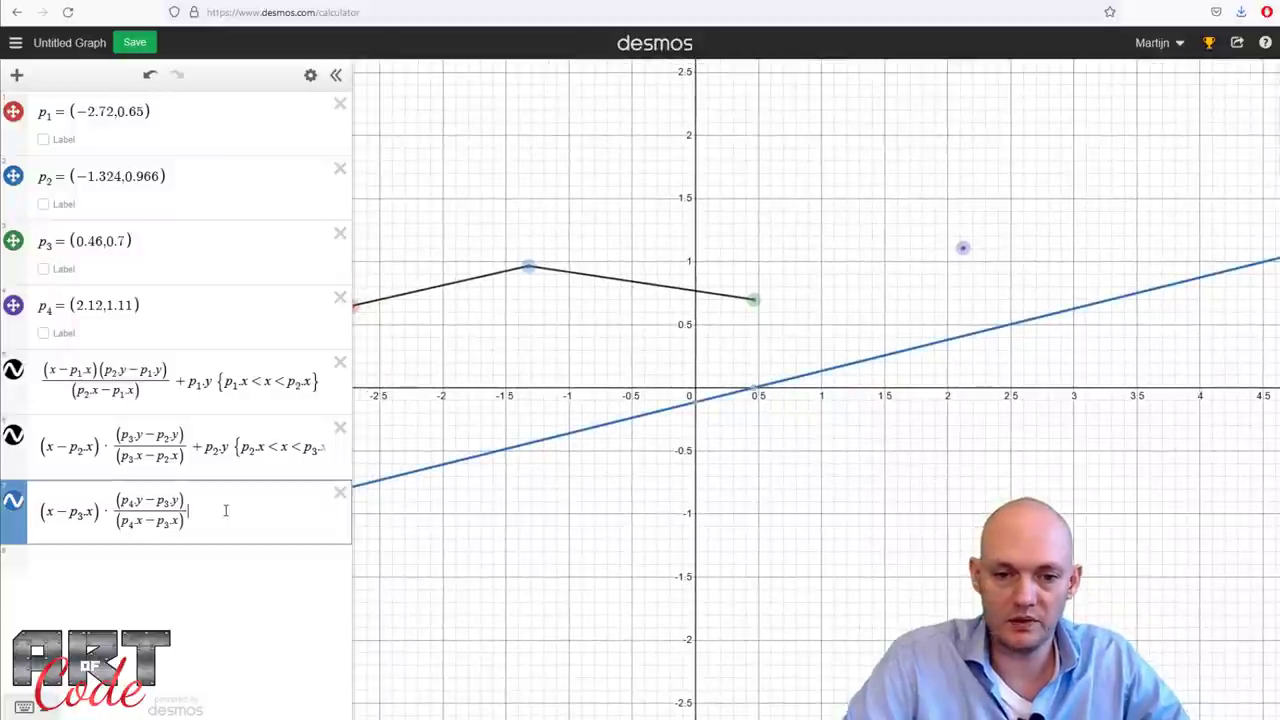
{"action": "type", "text": "+"}
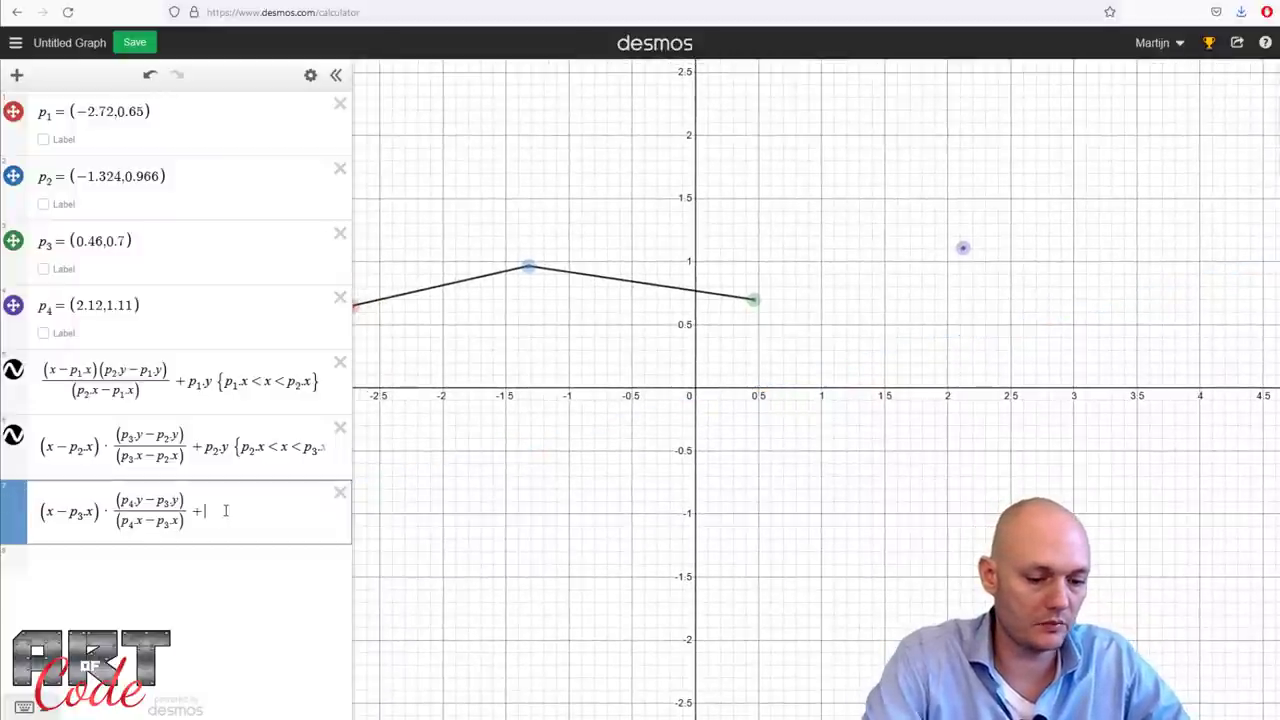
{"action": "type", "text": " p3.y "}
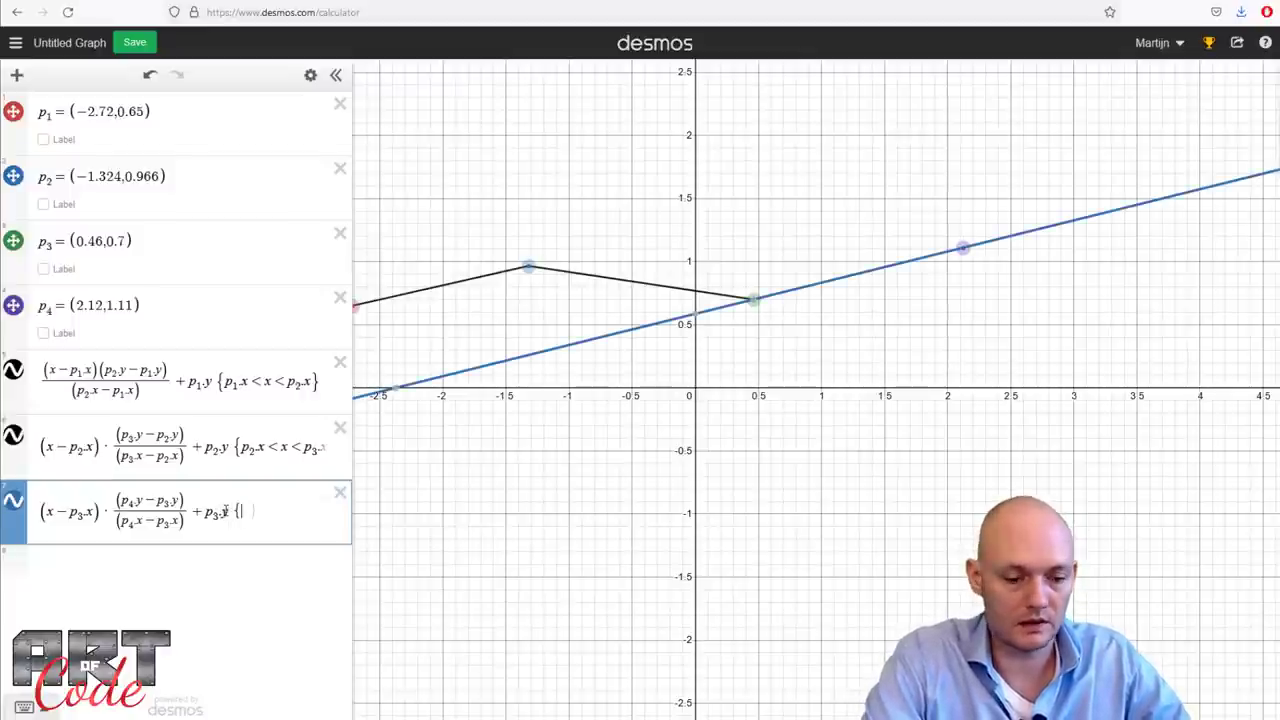
Restrict the third line to {p_3.x < x < p_4.x} and colour it black.
{"action": "type", "text": "{p3.x < x"}
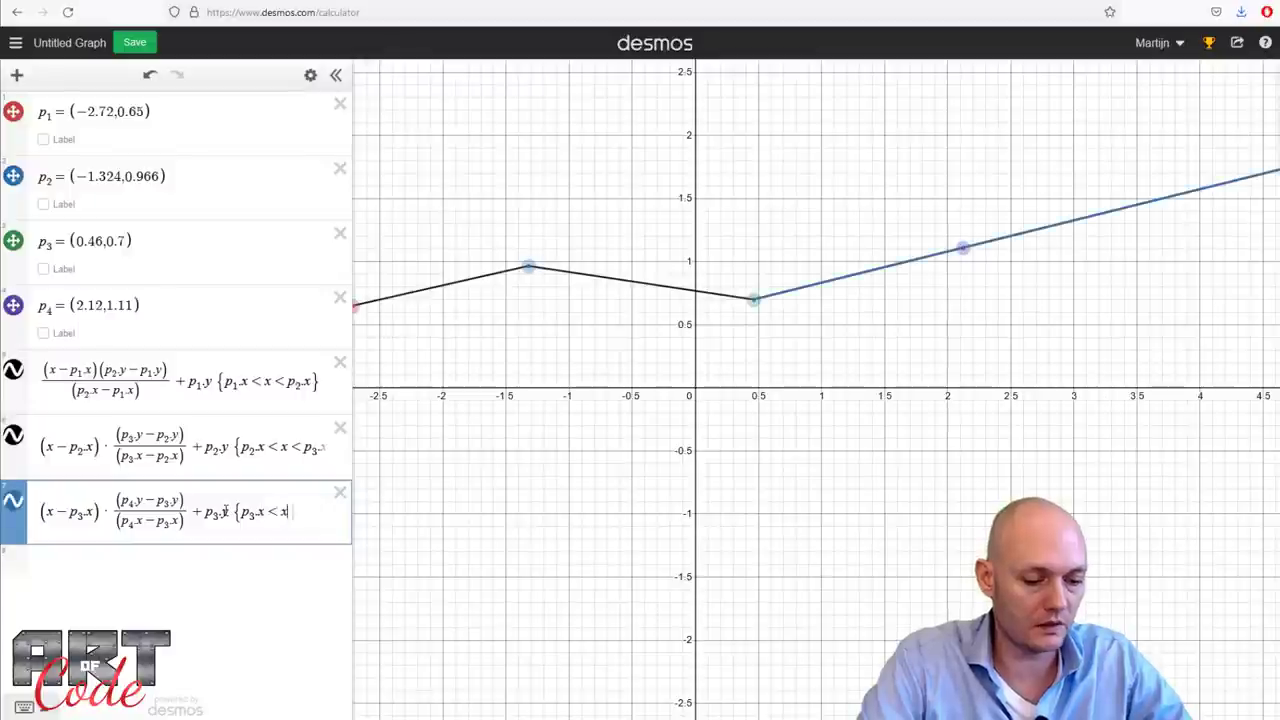
{"action": "type", "text": " < p4.x"}
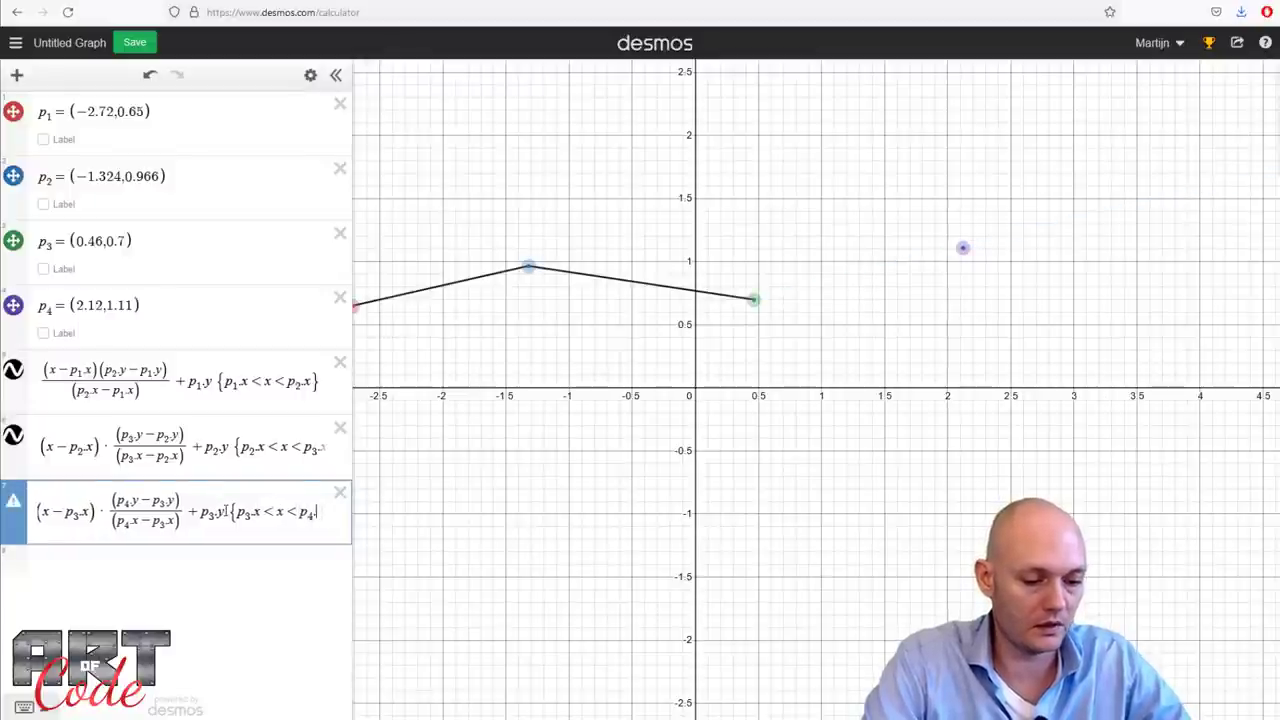
{"action": "left_click", "coordinate": [203, 617]}
{"action": "left_click", "coordinate": [12, 502]}
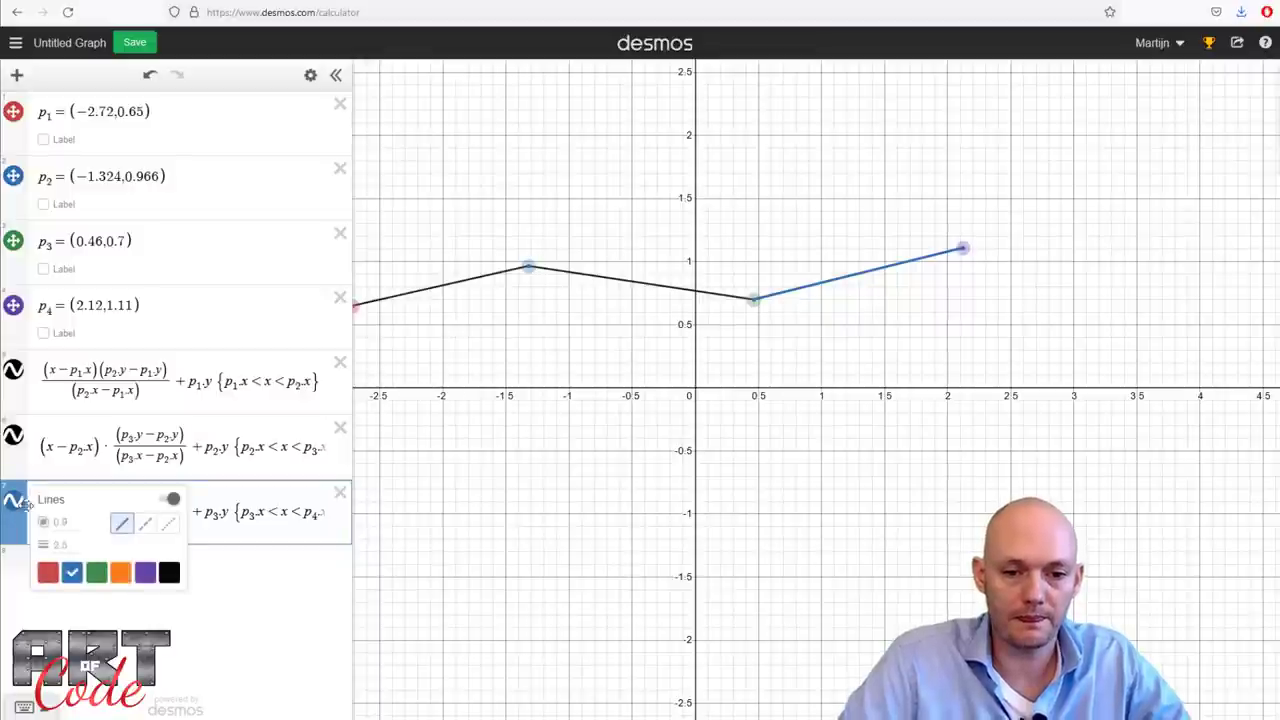
{"action": "left_click", "coordinate": [170, 574]}
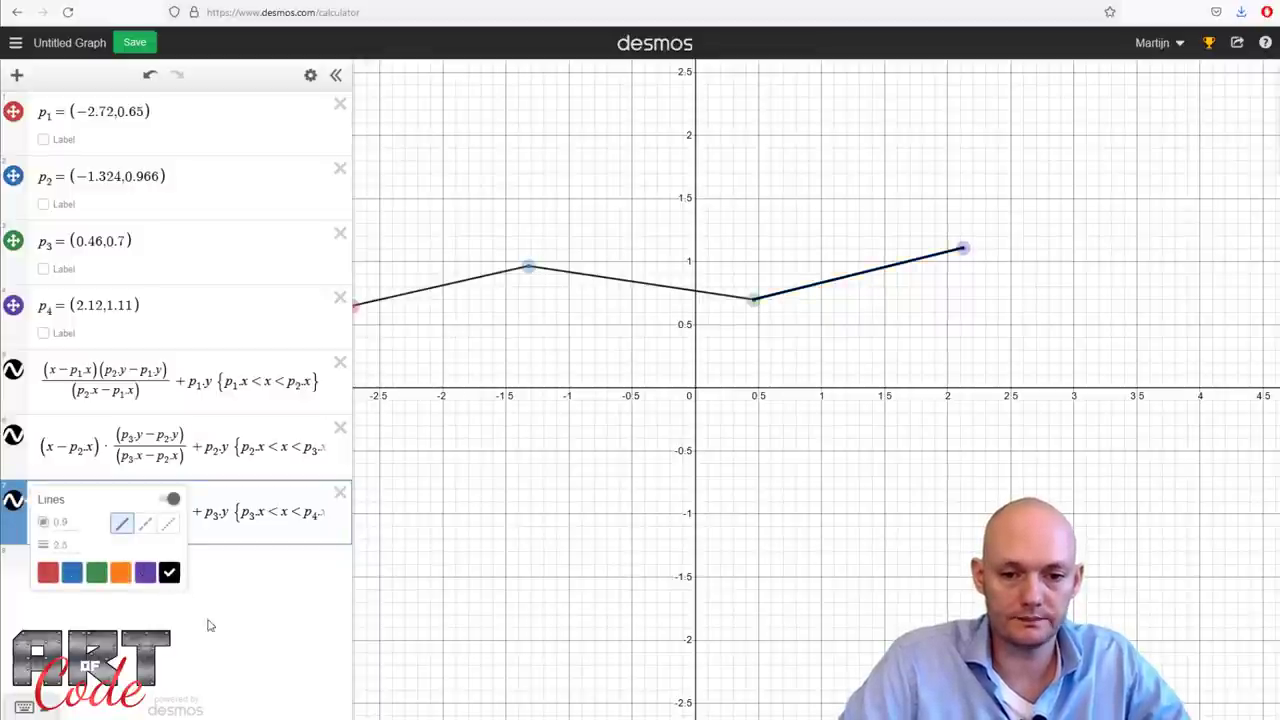
{"action": "left_click", "coordinate": [222, 612]}
Test the connected segments by moving p_1 to about (−2.94,0.67), p_2 to about (−1.25,0.83) and p_3 to about (0.47,0.59).
{"action": "left_click_drag", "start_coordinate": [702, 488], "coordinate": [980, 422]}
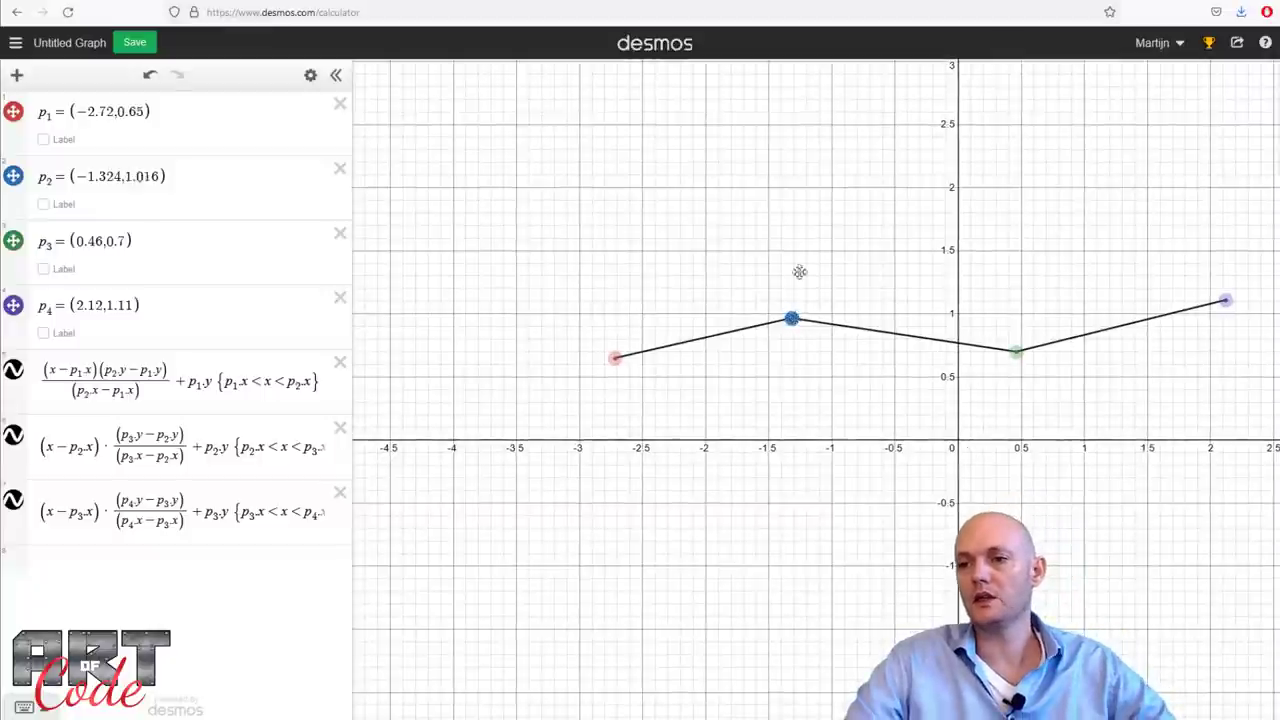
{"action": "mouse_move", "coordinate": [791, 319]}
{"action": "left_mouse_down"}
{"action": "mouse_move", "coordinate": [859, 298]}
{"action": "mouse_move", "coordinate": [789, 298]}
{"action": "left_mouse_up"}
{"action": "left_click_drag", "start_coordinate": [615, 357], "coordinate": [586, 355]}
{"action": "mouse_move", "coordinate": [1015, 351]}
{"action": "left_mouse_down"}
{"action": "mouse_move", "coordinate": [1014, 380]}
{"action": "mouse_move", "coordinate": [1017, 364]}
{"action": "left_mouse_up"}
{"action": "left_click_drag", "start_coordinate": [801, 314], "coordinate": [814, 351]}
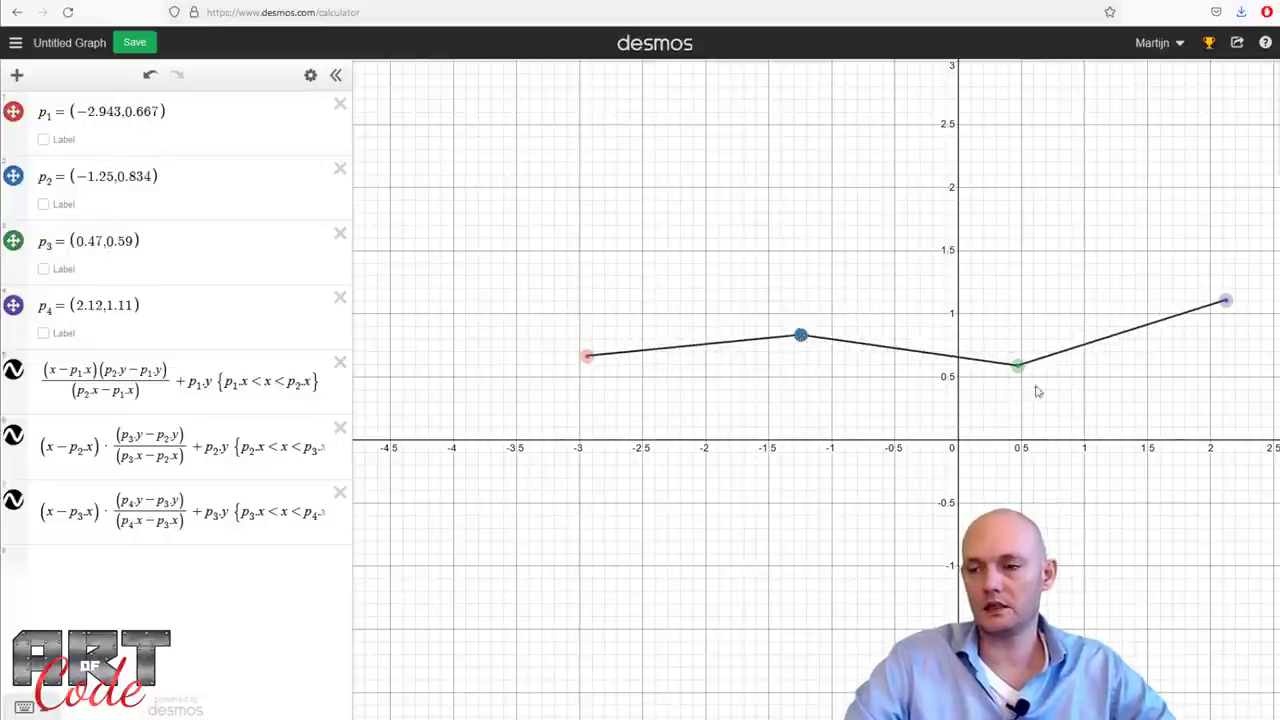
Reshape the polyline with p_4 at about (1.57,1.95), p_3 at about (0.59,0.63), p_2 at about (−1.42,0.98), and p_1 shifted slightly.
{"action": "left_click_drag", "start_coordinate": [1022, 366], "coordinate": [1034, 303]}
{"action": "left_click_drag", "start_coordinate": [1222, 301], "coordinate": [1156, 194]}
{"action": "left_click_drag", "start_coordinate": [812, 334], "coordinate": [768, 298]}
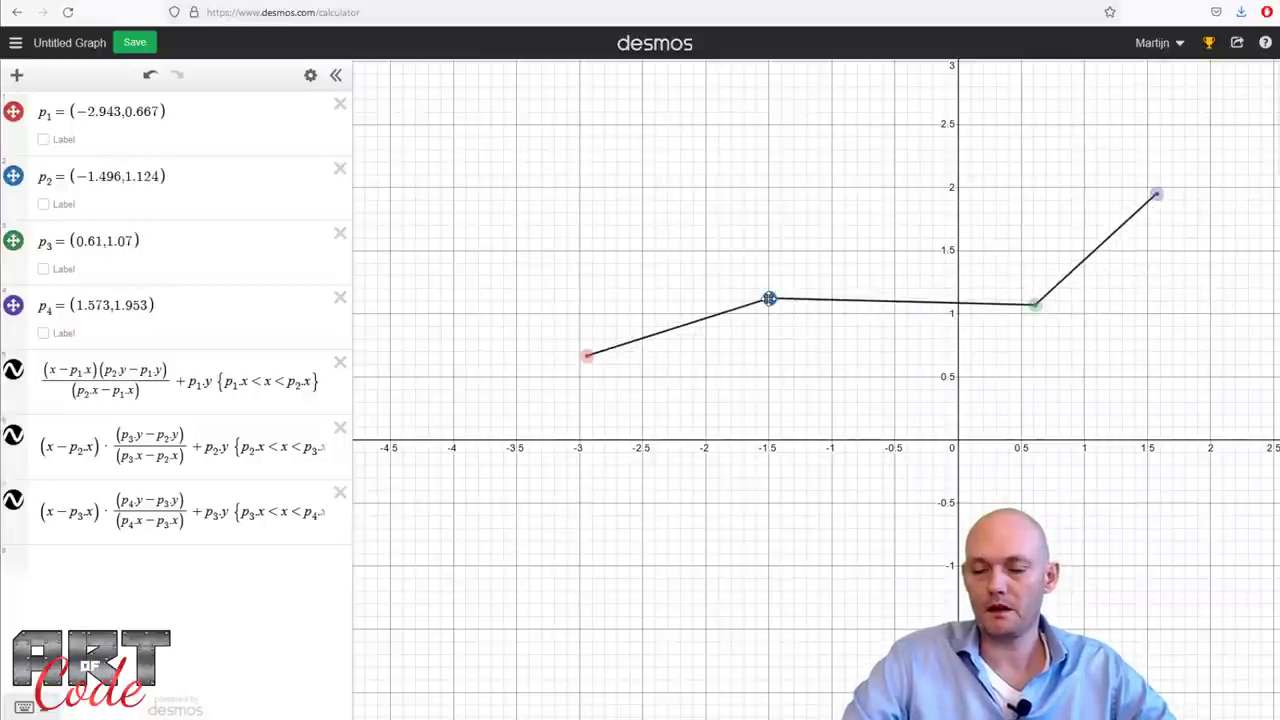
{"action": "left_click_drag", "start_coordinate": [1038, 318], "coordinate": [1036, 354]}
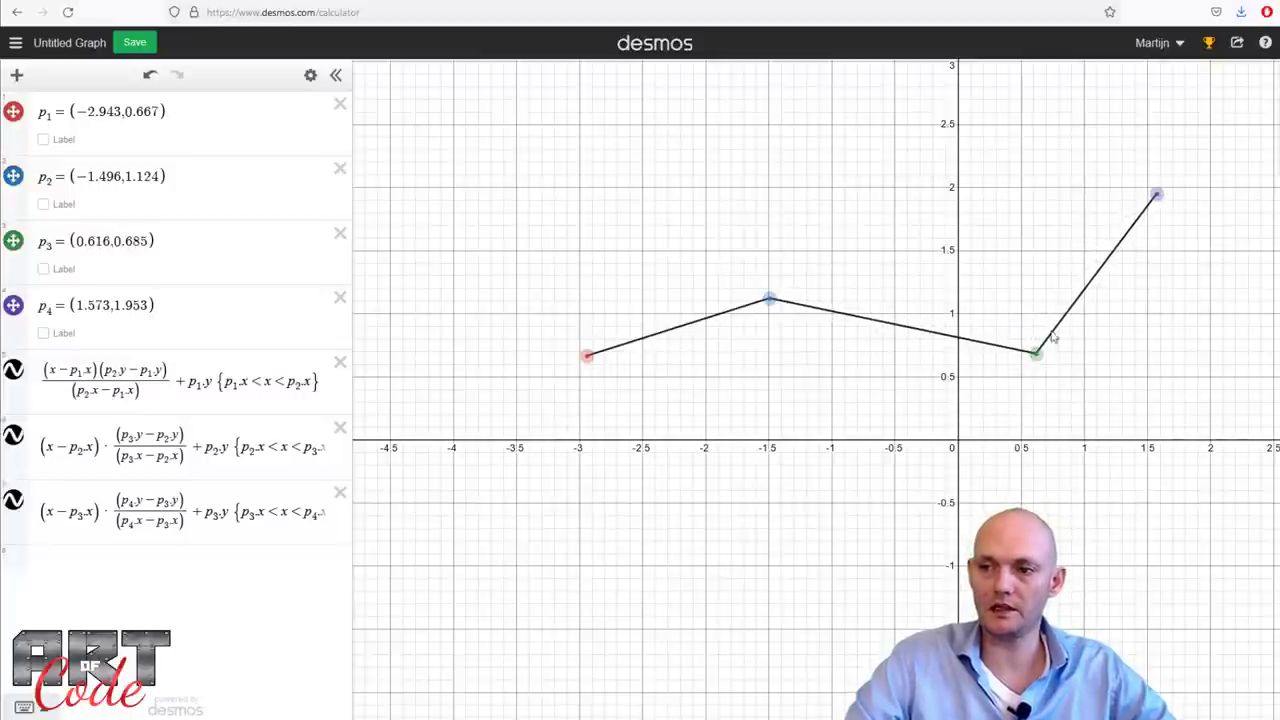
{"action": "mouse_move", "coordinate": [1036, 353]}
{"action": "left_mouse_down"}
{"action": "mouse_move", "coordinate": [1026, 368]}
{"action": "mouse_move", "coordinate": [1033, 360]}
{"action": "left_mouse_up"}
{"action": "left_click_drag", "start_coordinate": [770, 313], "coordinate": [779, 316]}
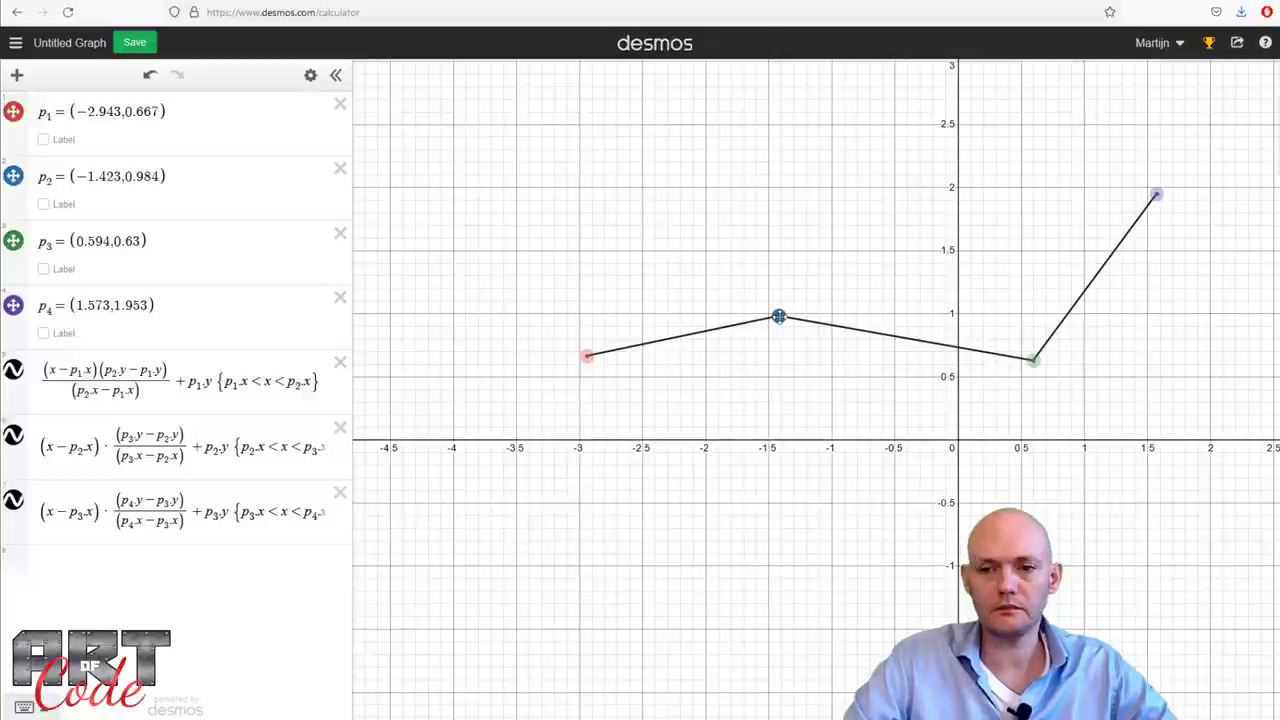
{"action": "left_click_drag", "start_coordinate": [587, 356], "coordinate": [582, 366]}
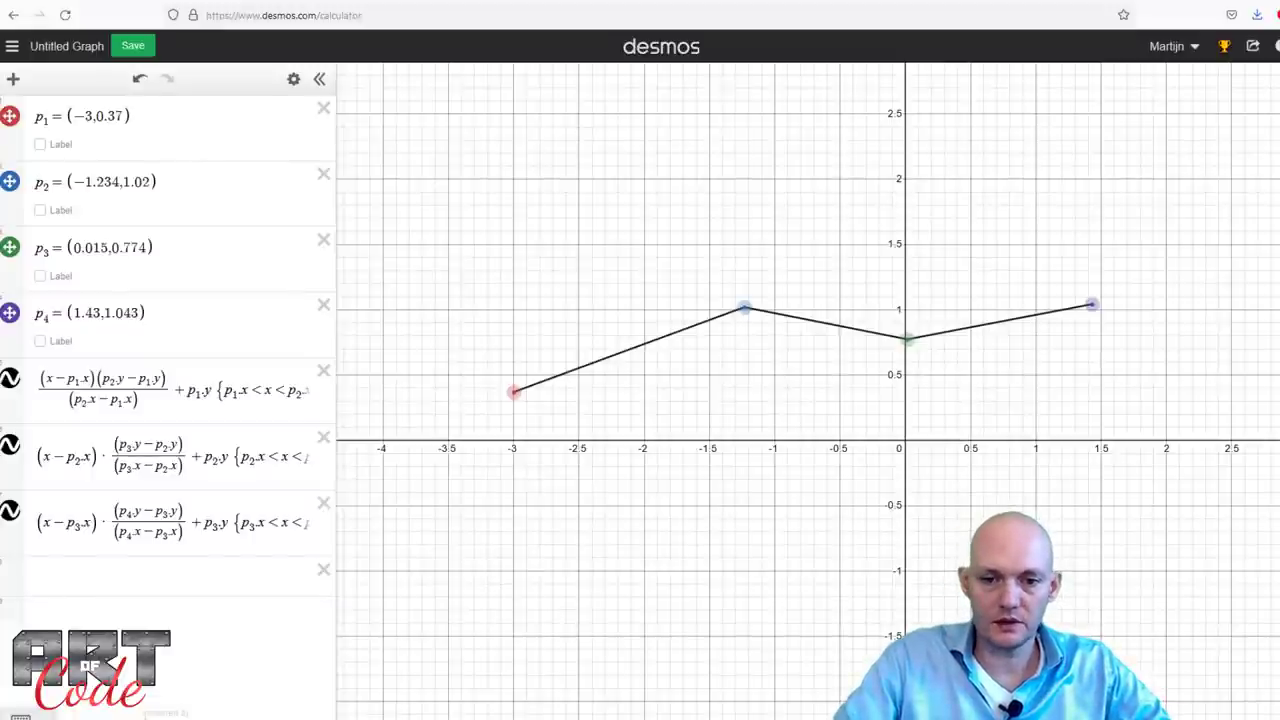
Move point p_2 to about (−1.48,1.17) and plot cos(x) as a new expression below the three line segments.
{"action": "left_click", "coordinate": [153, 573]}
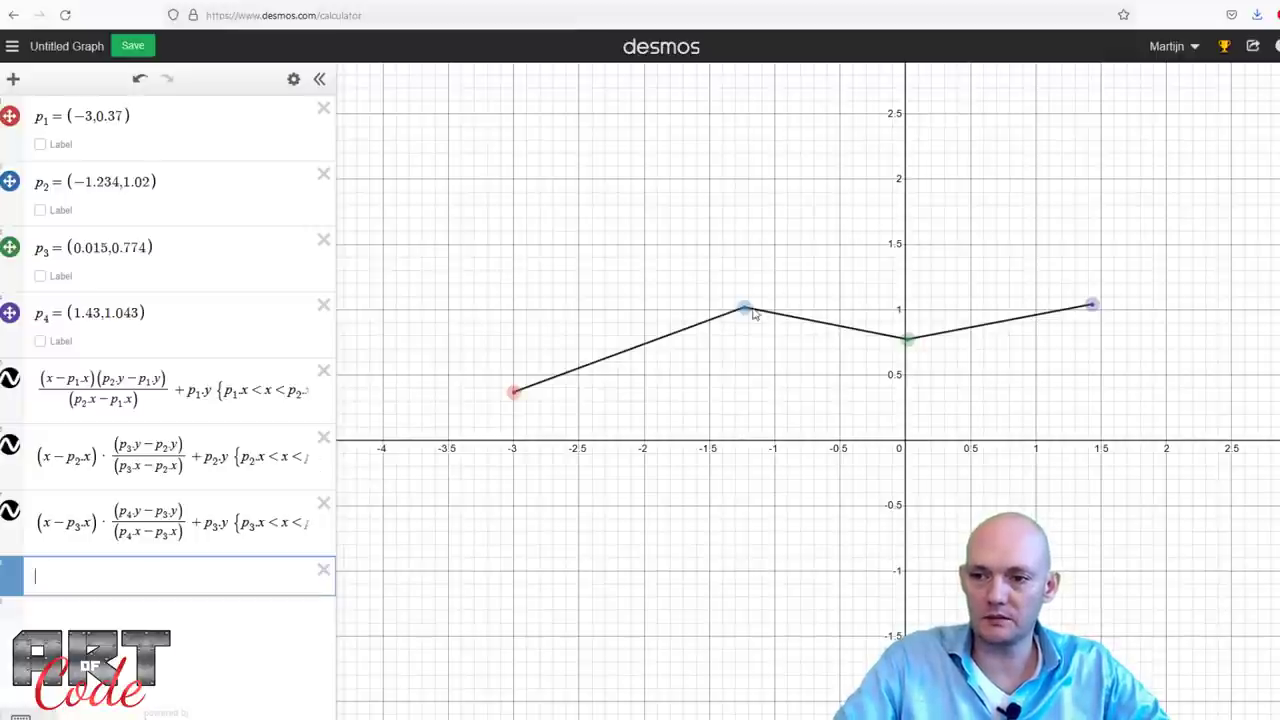
{"action": "left_click_drag", "start_coordinate": [745, 308], "coordinate": [712, 289]}
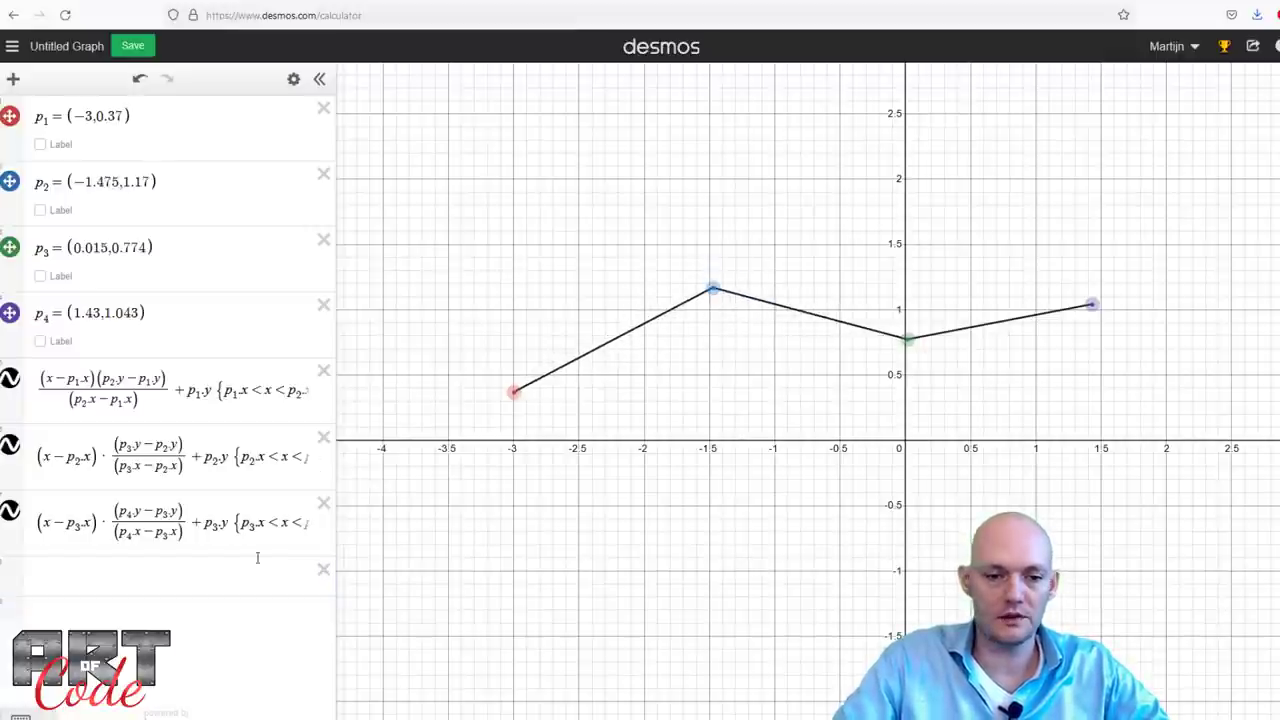
{"action": "left_click", "coordinate": [97, 571]}
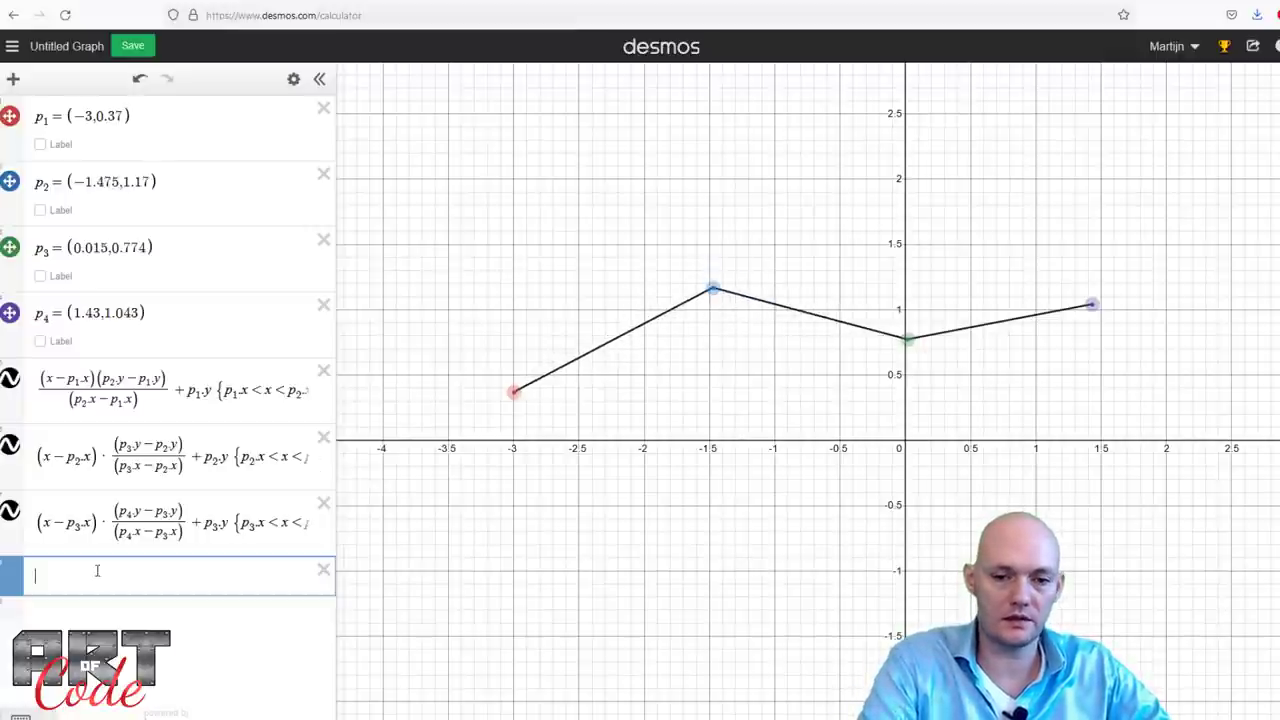
{"action": "type", "text": "cos("}
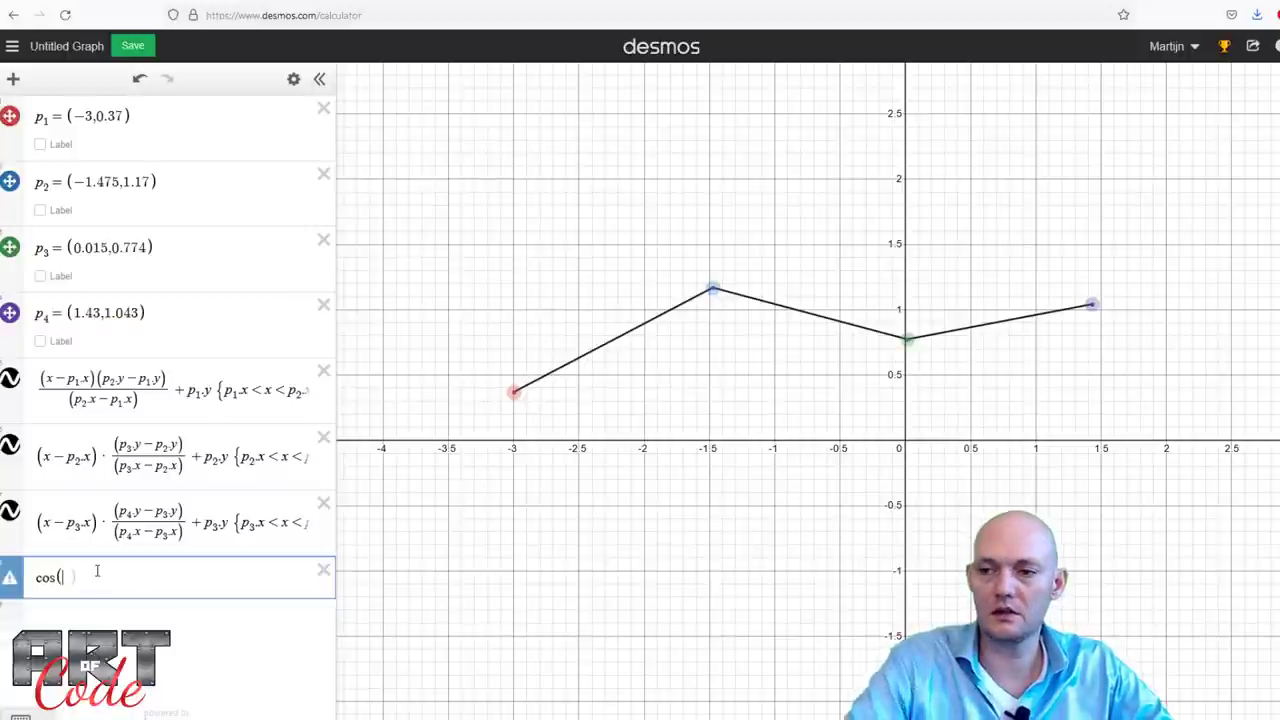
{"action": "type", "text": "x"}
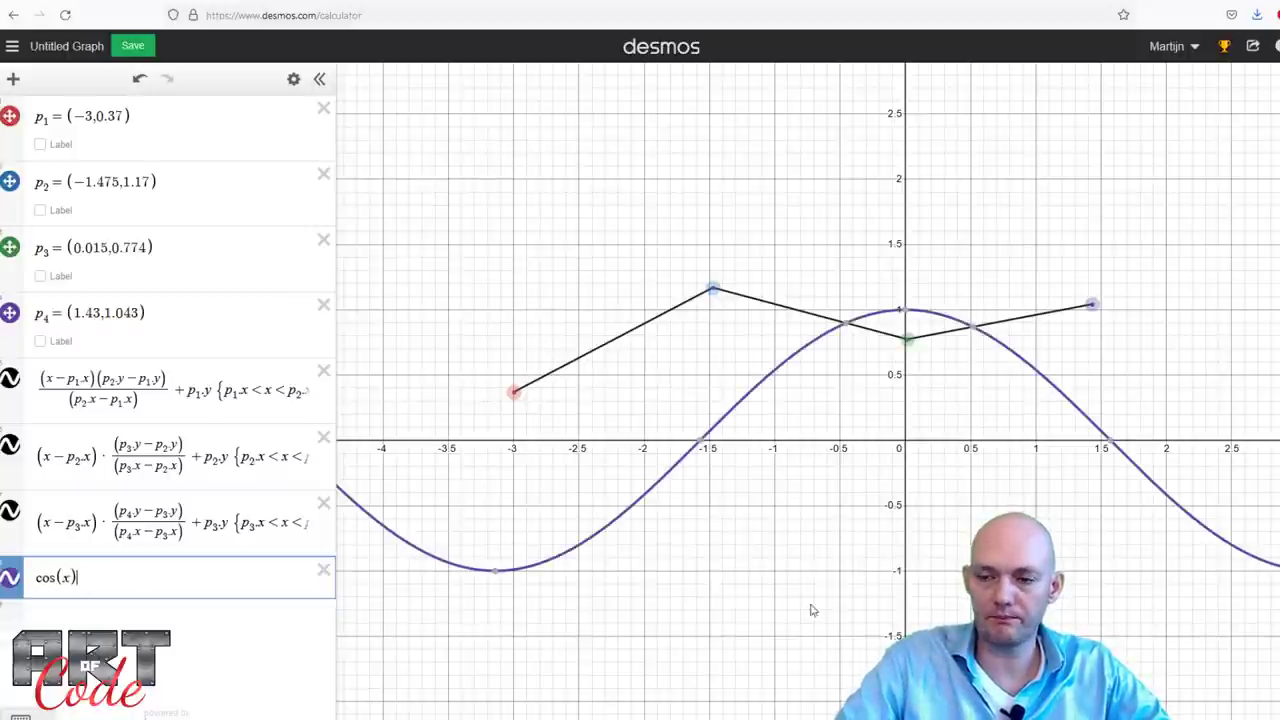
Restrict the cos(x) curve to the domain {0 < x < π}.
{"action": "left_click_drag", "start_coordinate": [940, 519], "coordinate": [680, 463]}
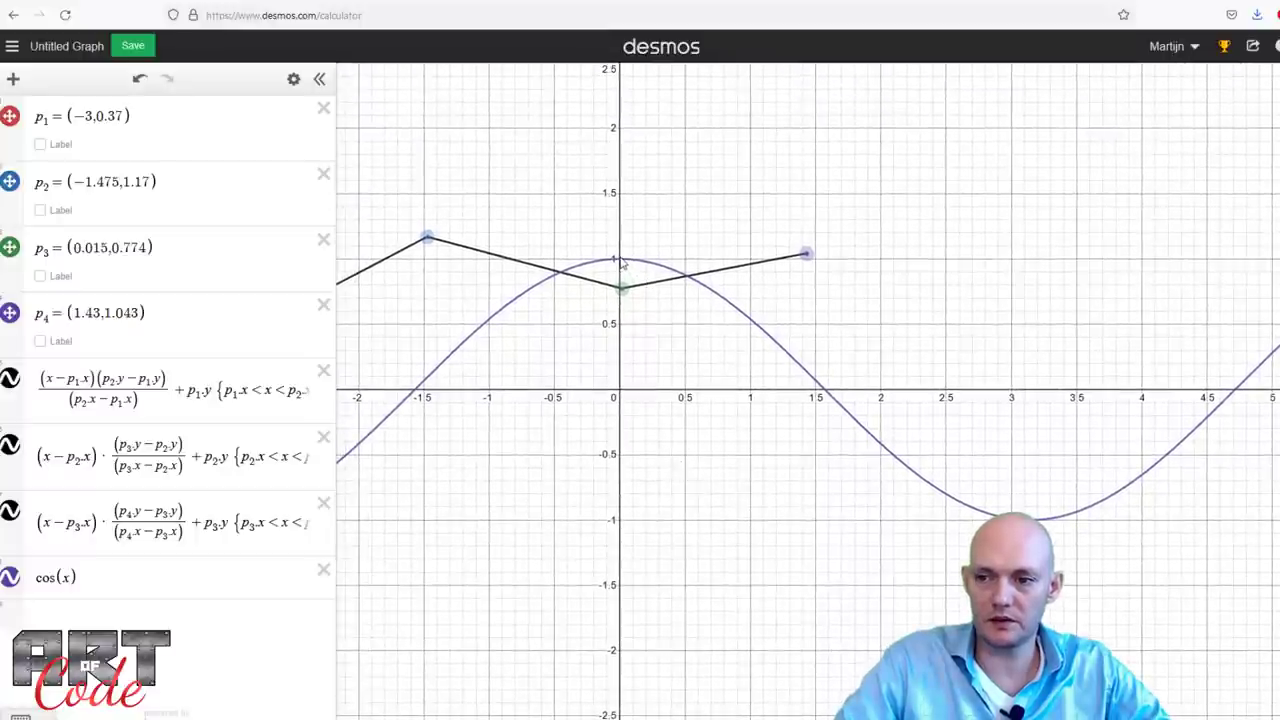
{"action": "left_click", "coordinate": [620, 261]}
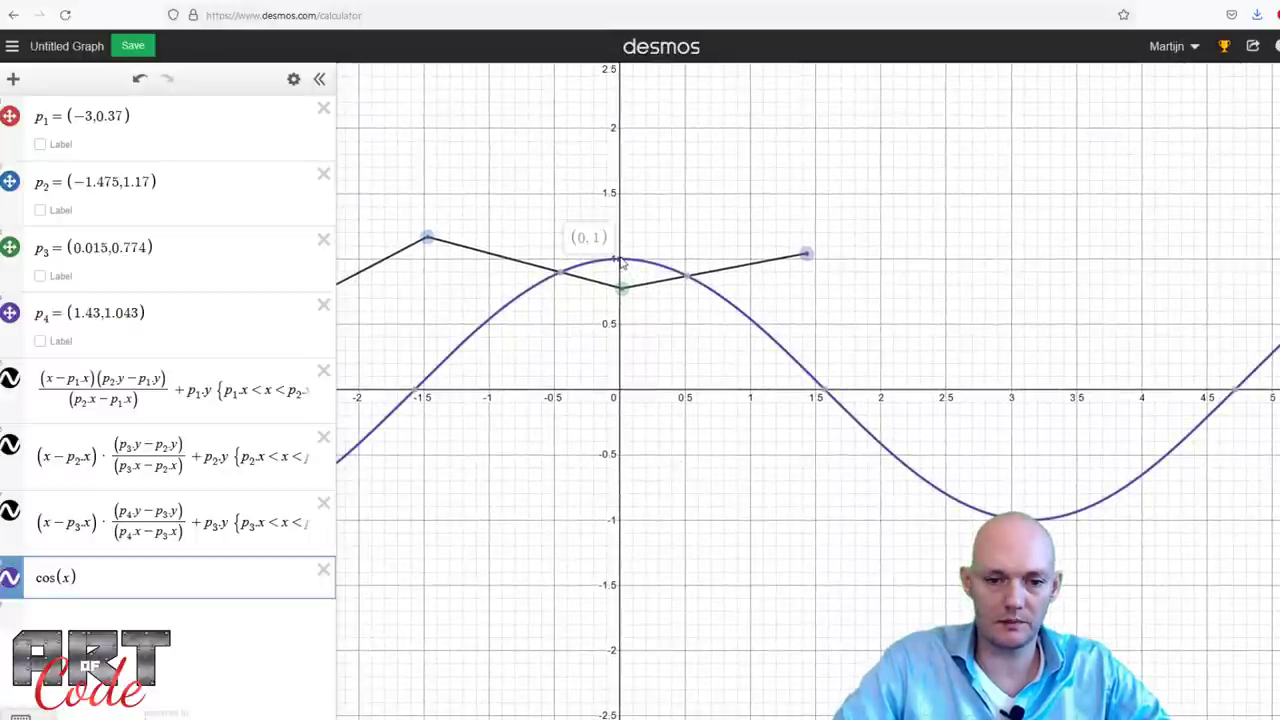
{"action": "left_click", "coordinate": [100, 577]}
{"action": "type", "text": "{0<"}
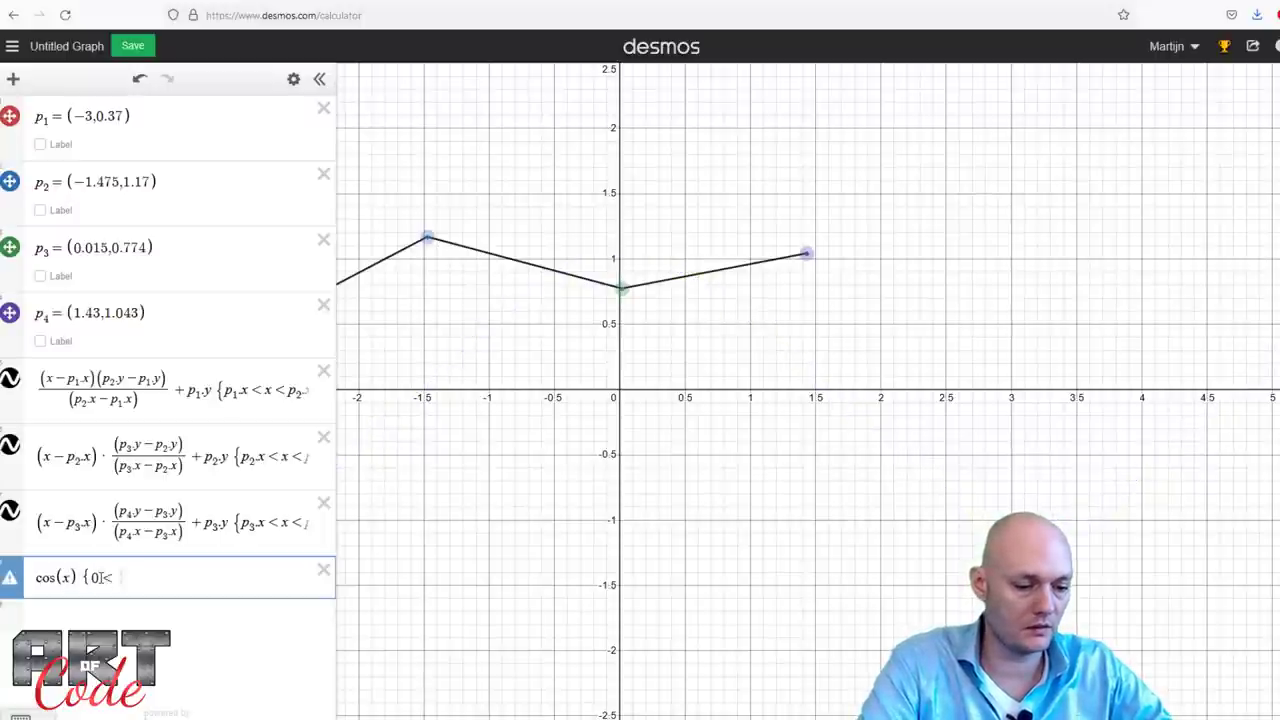
{"action": "type", "text": "x<pi"}
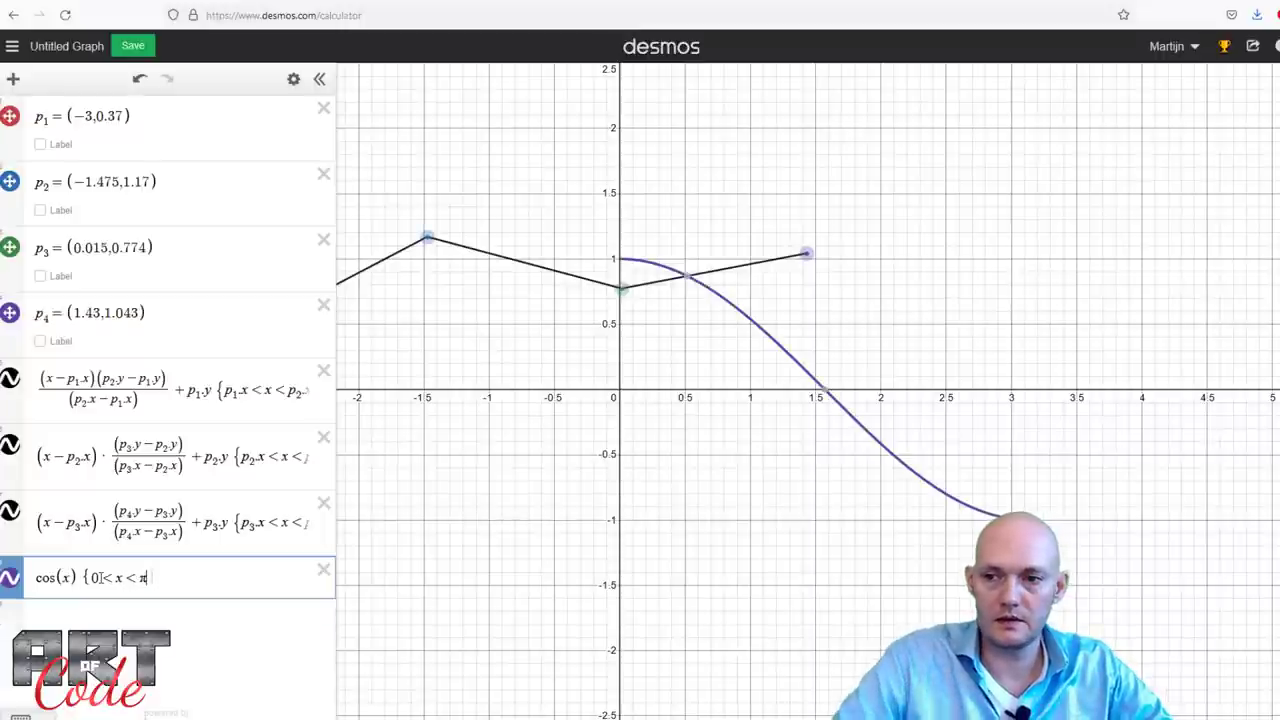
Examine the shape of the restricted cosine curve and its start and end points at x = 0 and x = π.
{"action": "left_click_drag", "start_coordinate": [766, 531], "coordinate": [634, 429]}
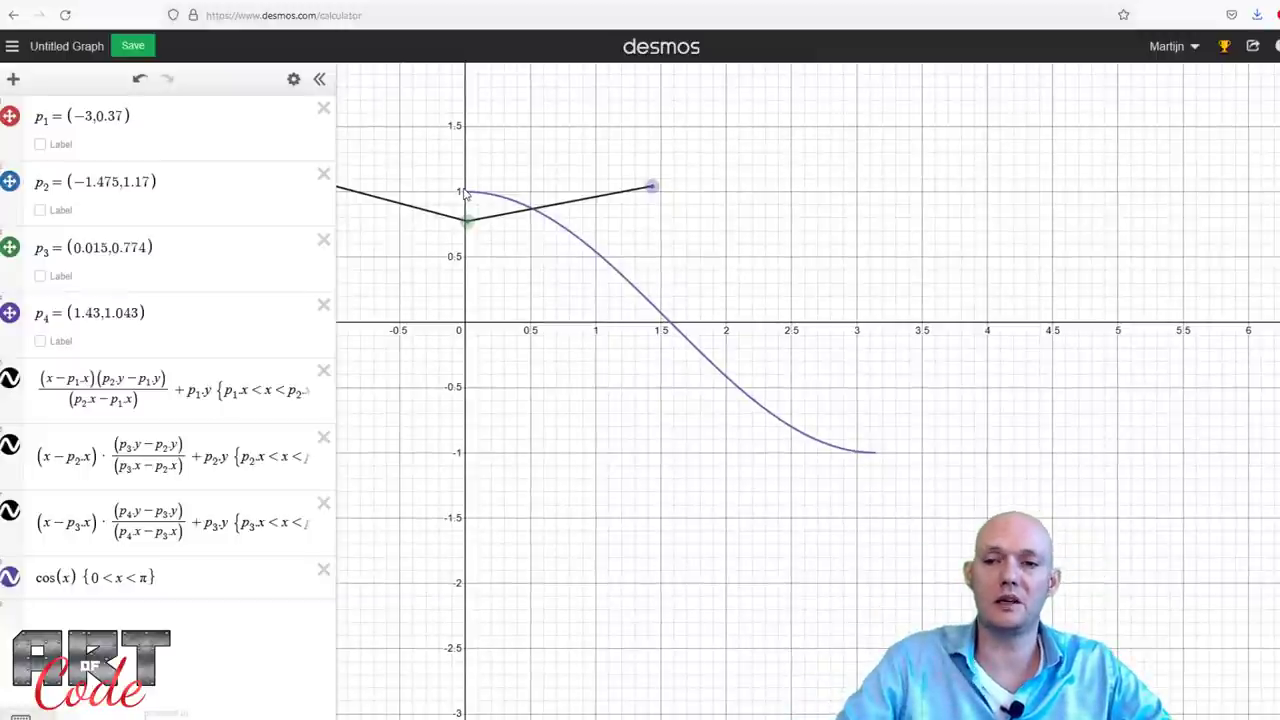
{"action": "left_click_drag", "start_coordinate": [614, 320], "coordinate": [830, 393]}
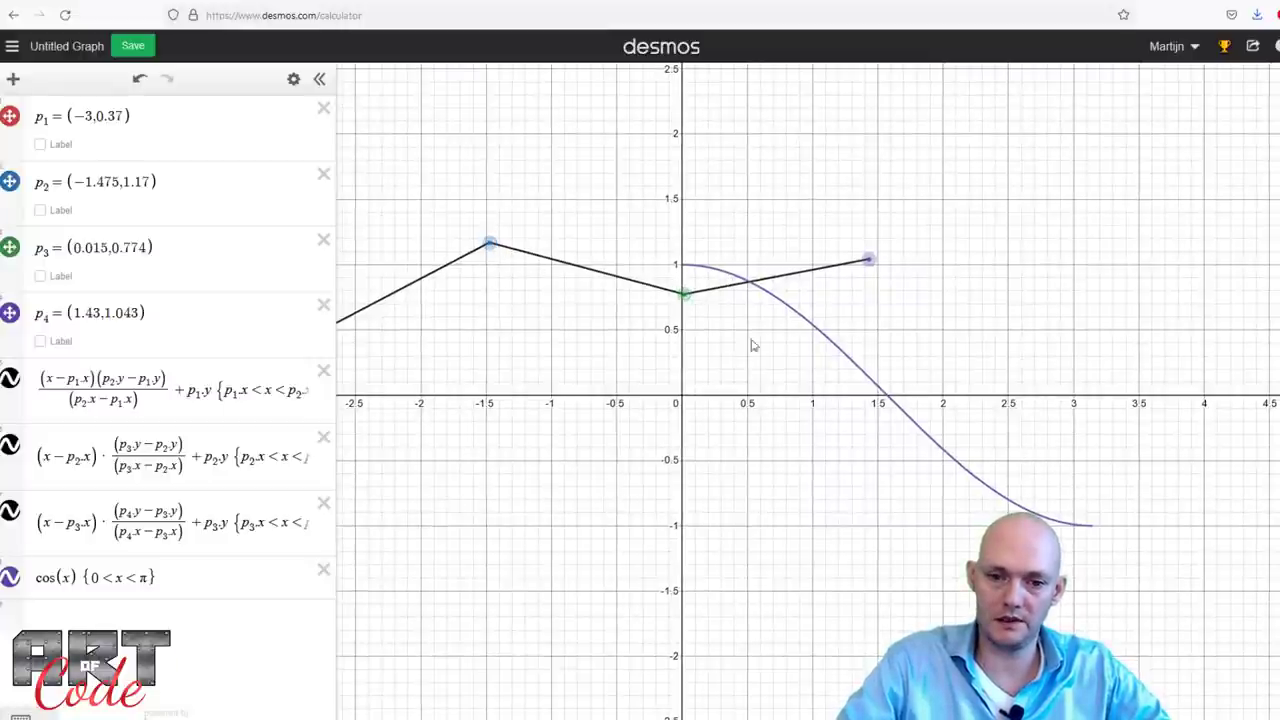
{"action": "left_click_drag", "start_coordinate": [921, 544], "coordinate": [750, 535]}
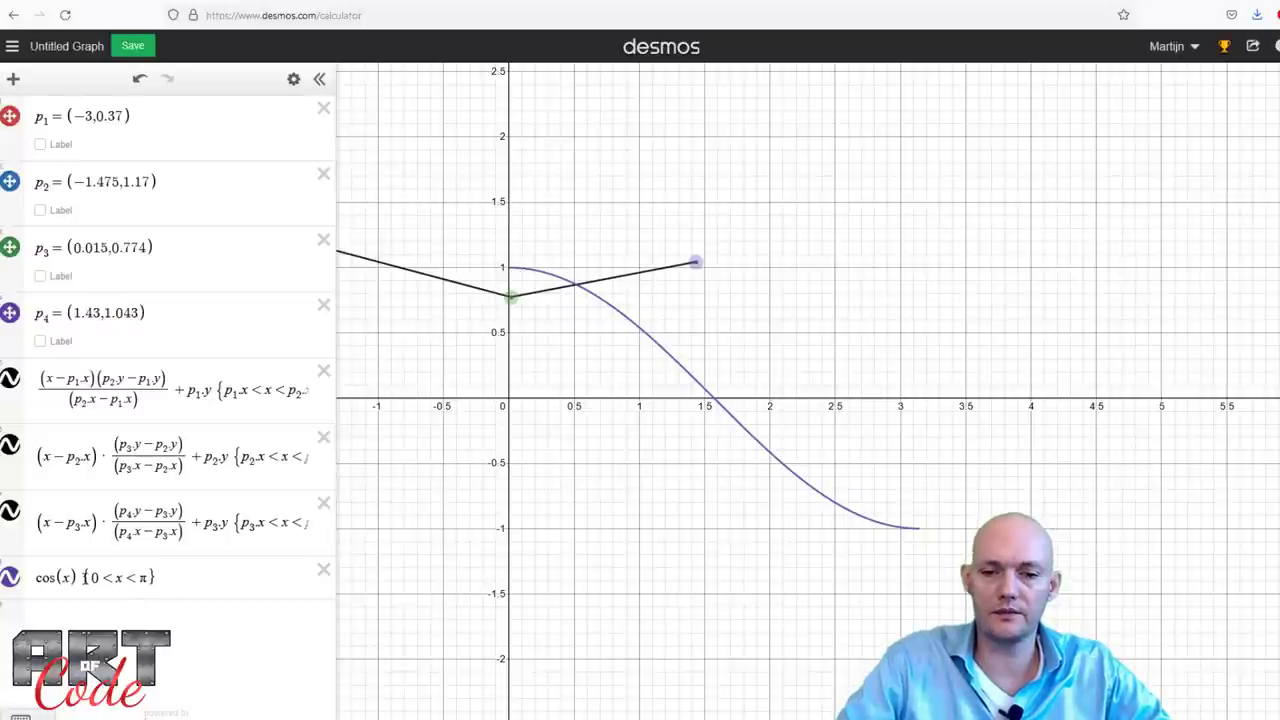
{"action": "left_click_drag", "start_coordinate": [84, 577], "coordinate": [116, 578]}
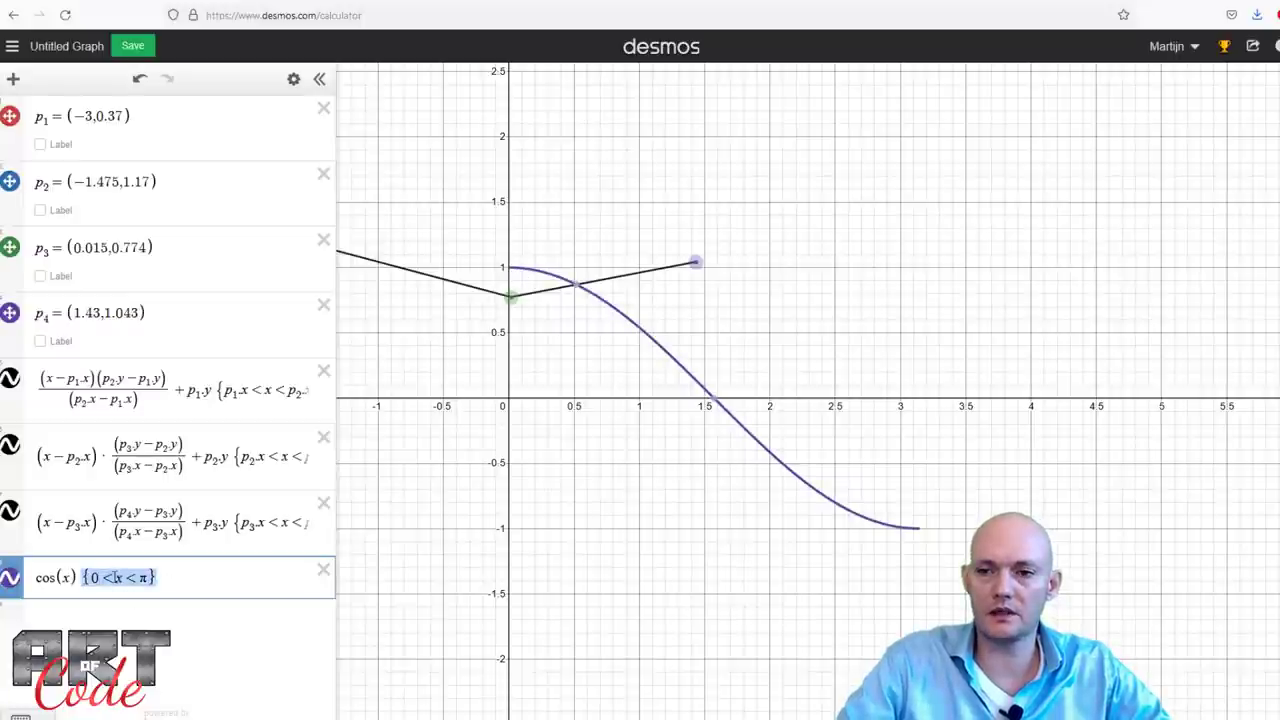
{"action": "left_click", "coordinate": [573, 318]}
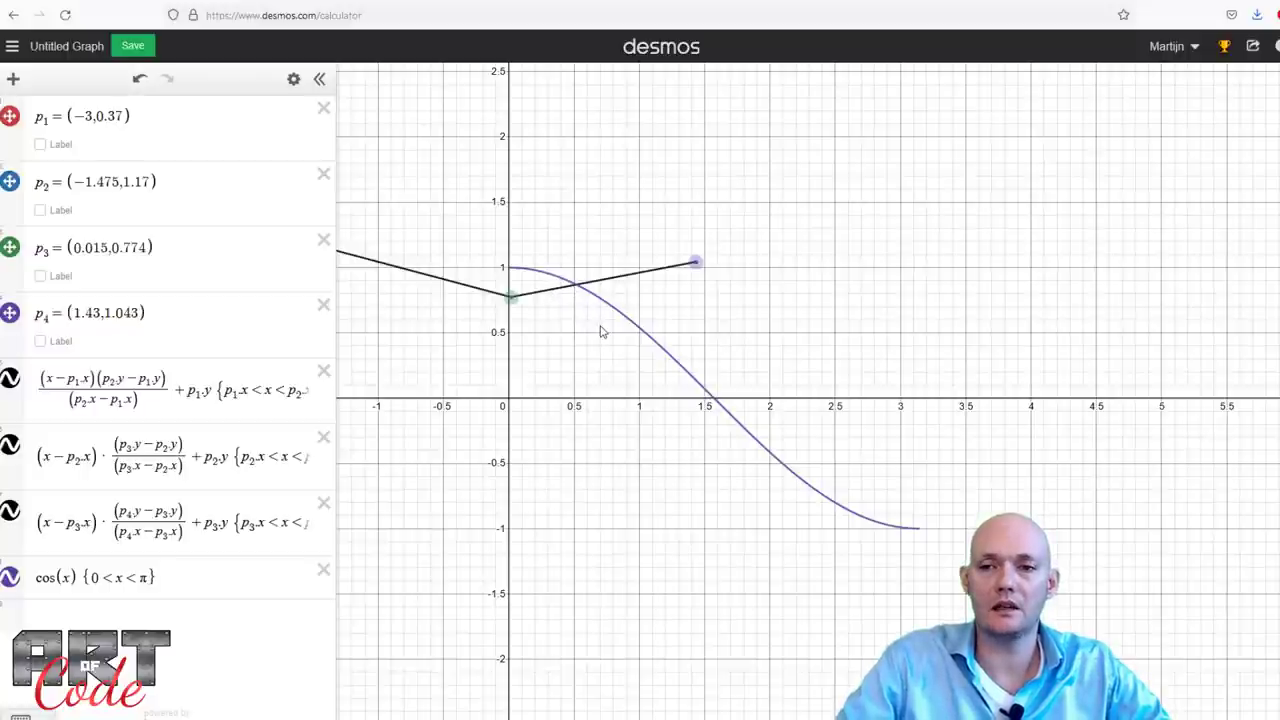
{"action": "left_click_drag", "start_coordinate": [614, 346], "coordinate": [683, 337]}
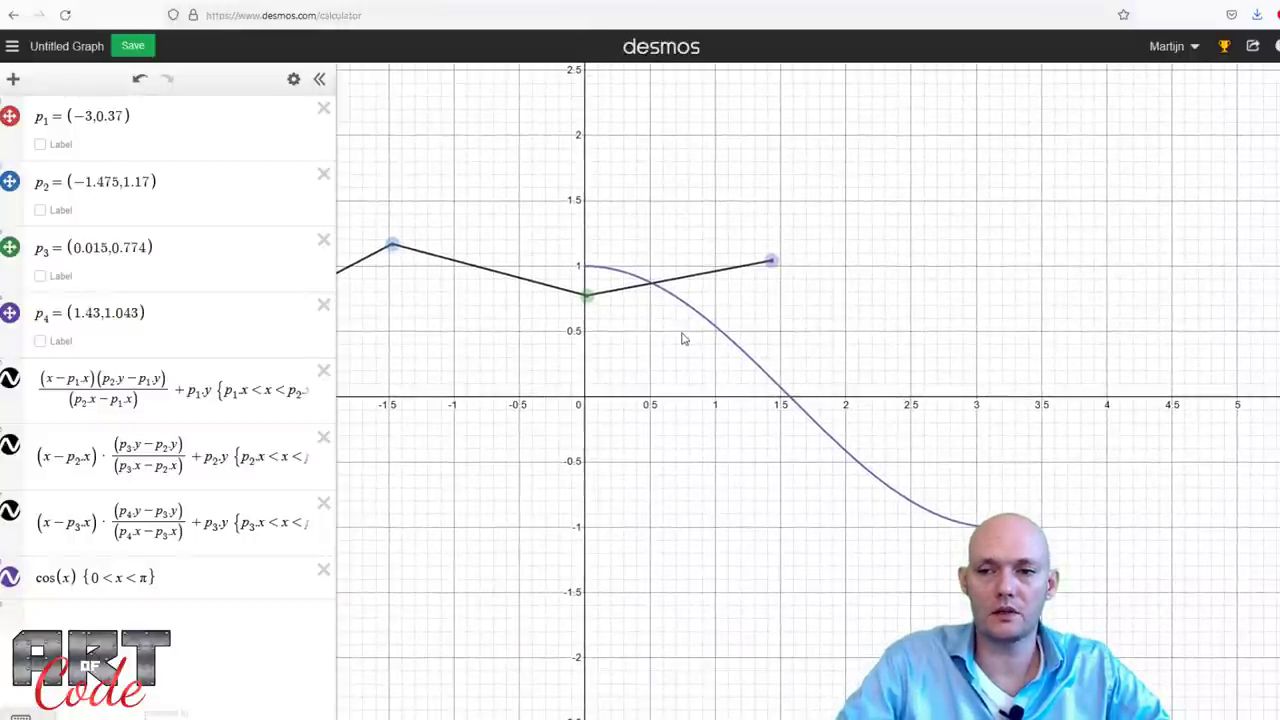
{"action": "left_click_drag", "start_coordinate": [683, 337], "coordinate": [634, 337]}
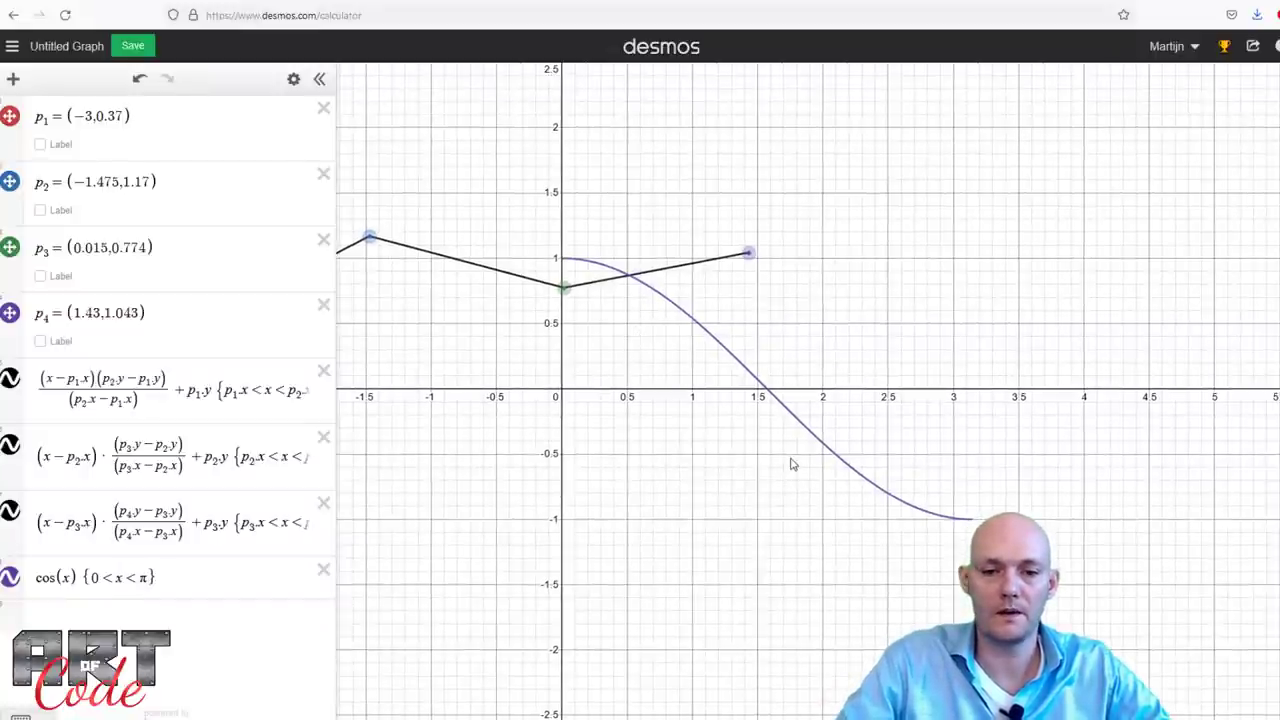
{"action": "left_click_drag", "start_coordinate": [785, 500], "coordinate": [783, 508]}
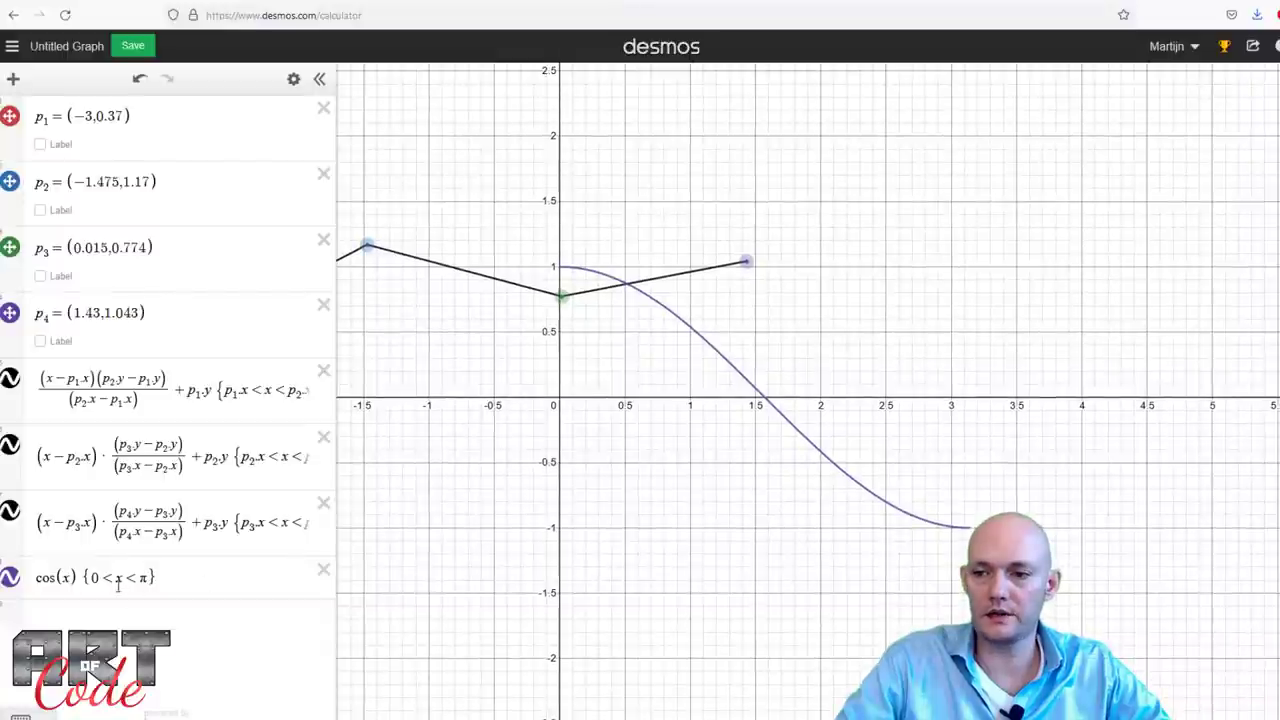
{"action": "left_click_drag", "start_coordinate": [773, 490], "coordinate": [751, 480]}
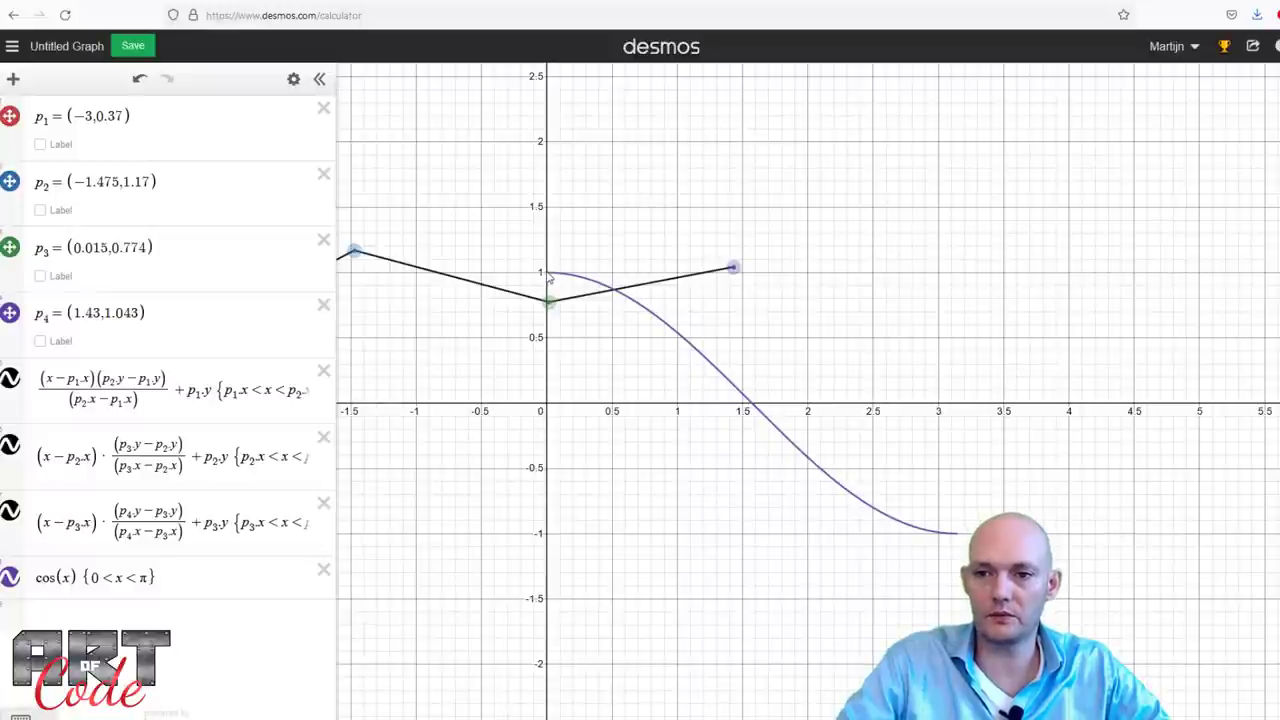
{"action": "left_click", "coordinate": [549, 276]}
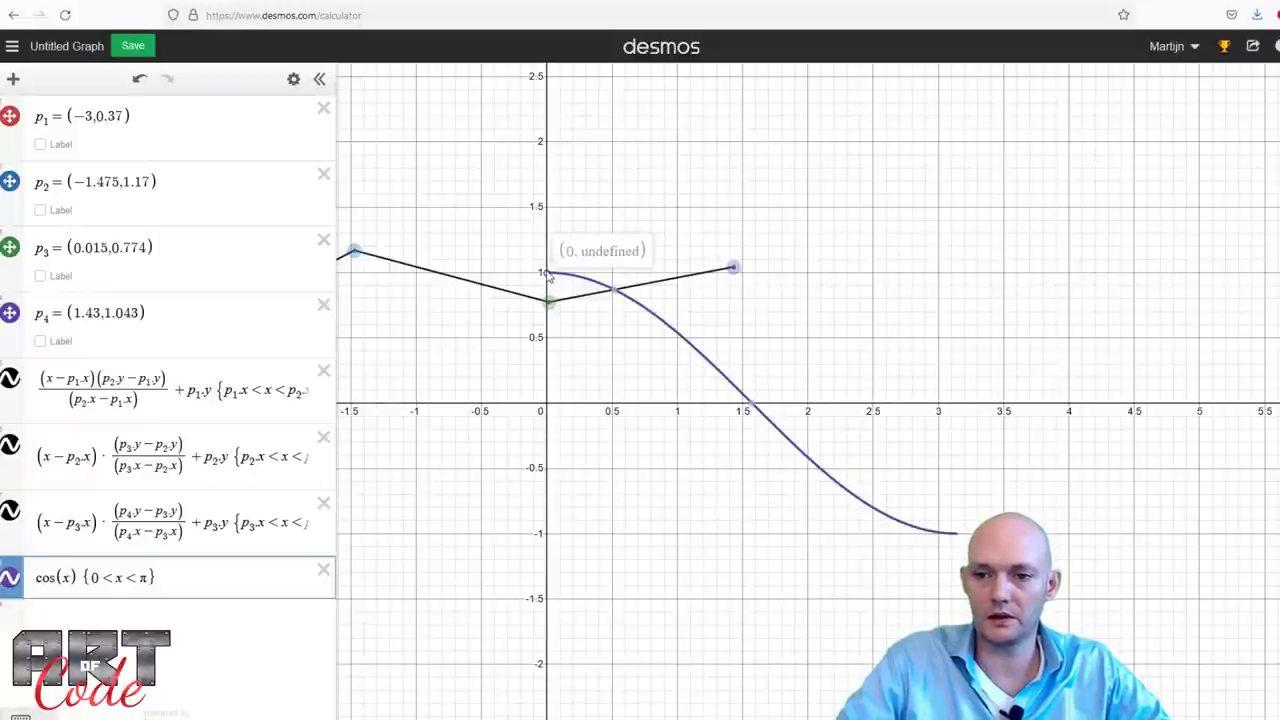
{"action": "left_click_drag", "start_coordinate": [549, 408], "coordinate": [544, 409]}
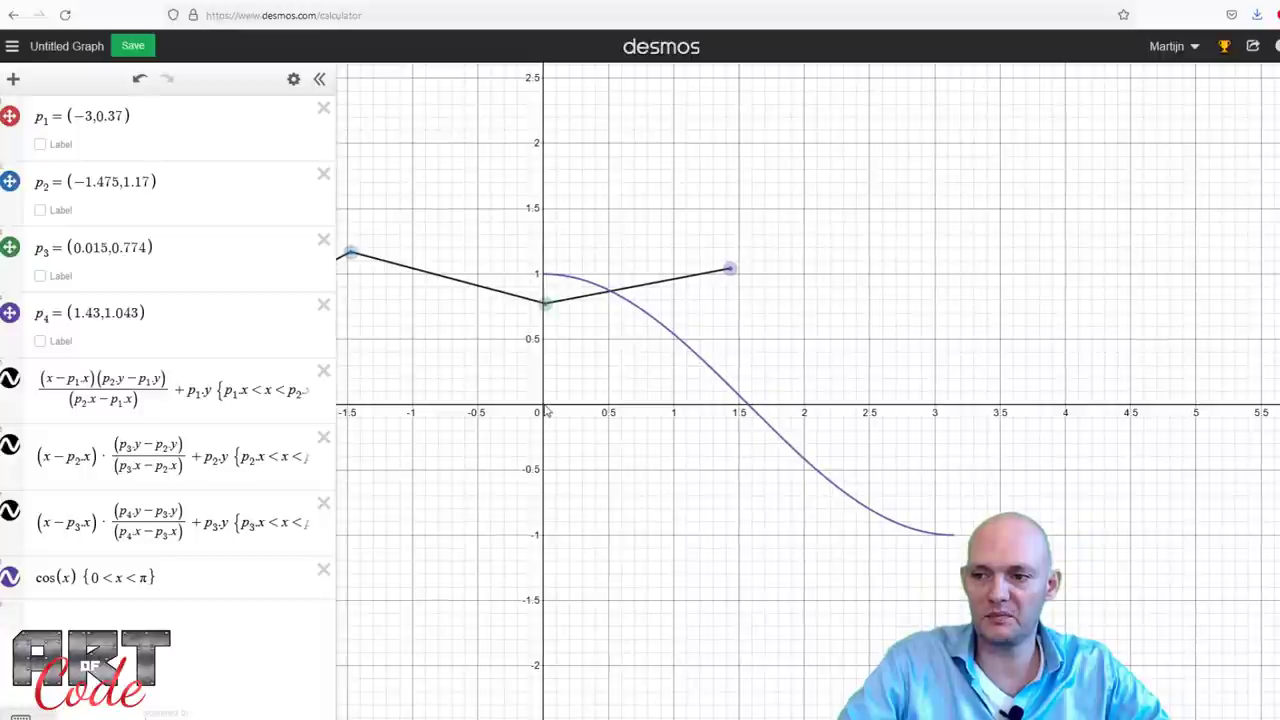
{"action": "left_click", "coordinate": [955, 538]}
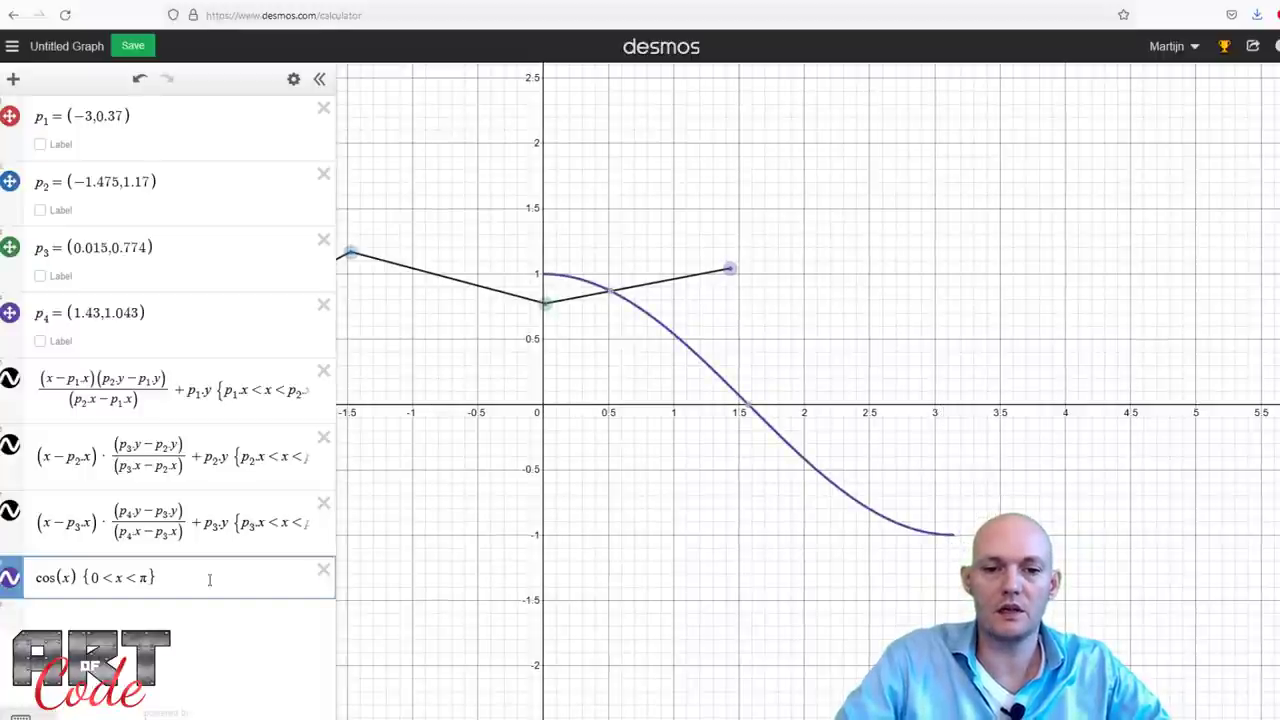
Multiply the cosine's argument by π and change the domain's upper limit to 1, giving cos(x·π) {0 < x < 1}.
{"action": "left_click", "coordinate": [74, 578]}
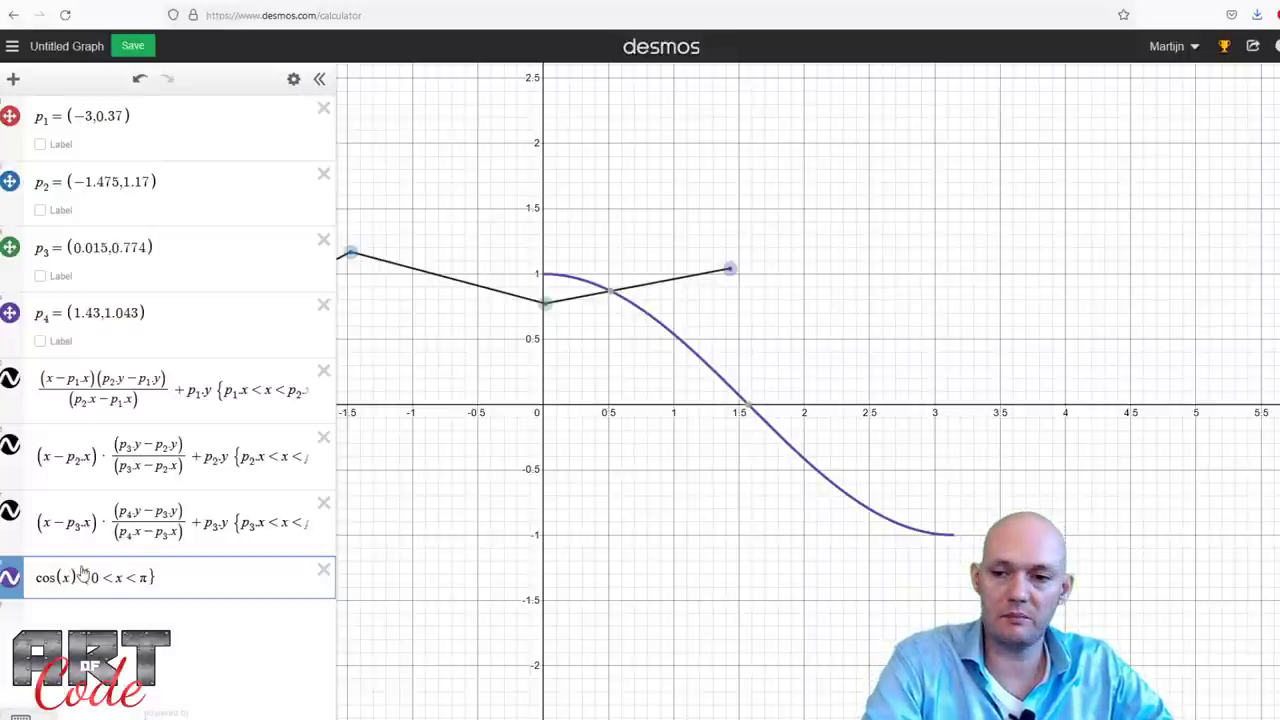
{"action": "type", "text": "*pui"}
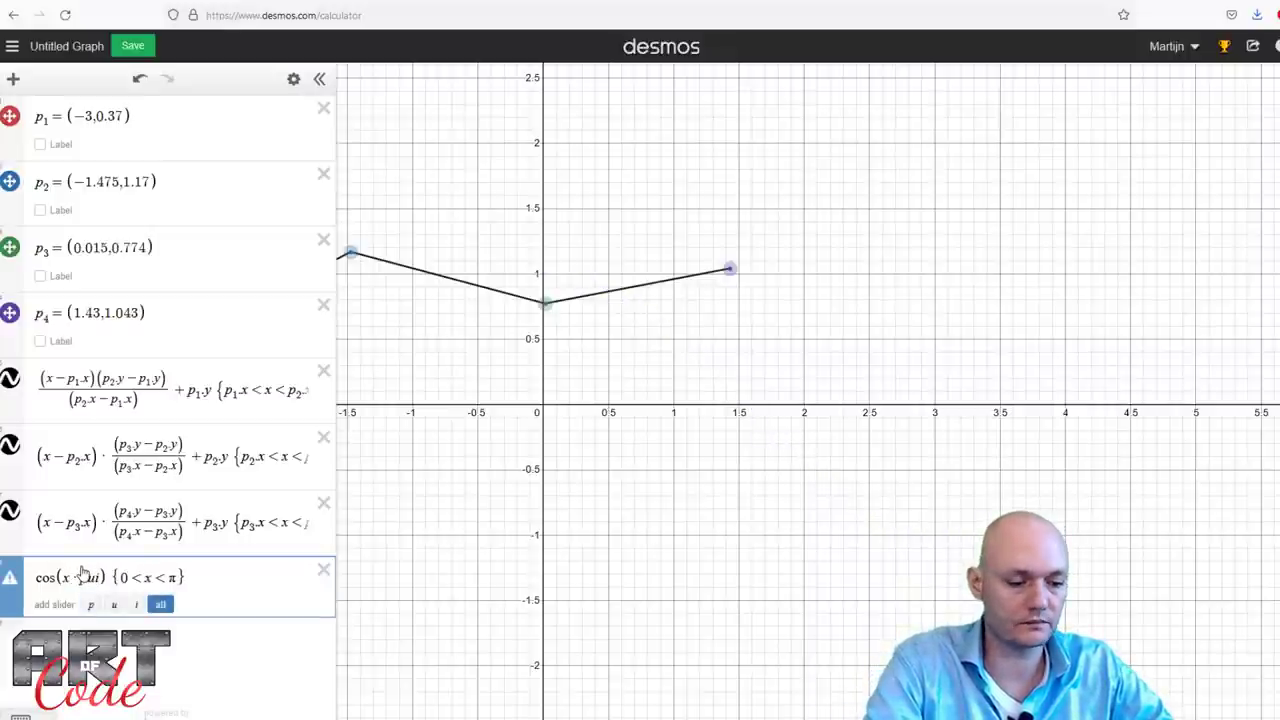
{"action": "key", "text": "BackSpace"}
{"action": "key", "text": "BackSpace"}
{"action": "type", "text": "i"}
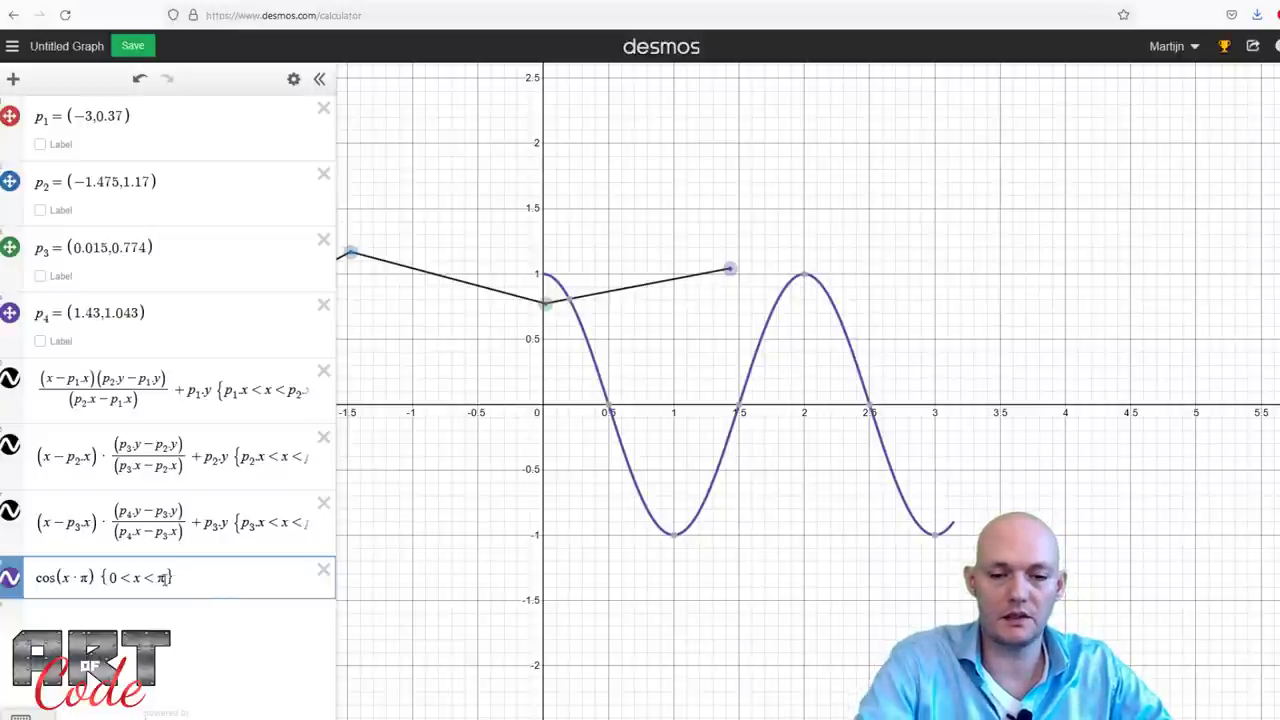
{"action": "key", "text": "BackSpace"}
{"action": "type", "text": "1"}
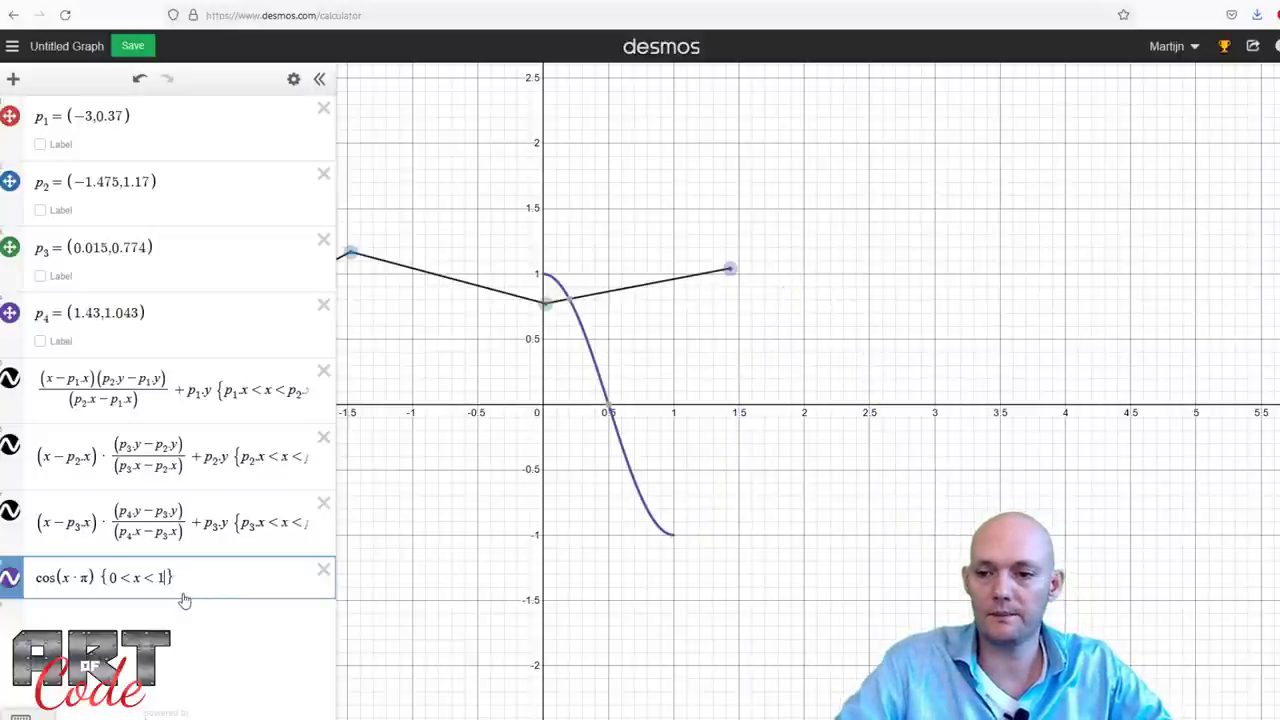
Halve the amplitude of the cosine curve by multiplying cos(x·π) by 0.5.
{"action": "left_click_drag", "start_coordinate": [749, 500], "coordinate": [803, 451]}
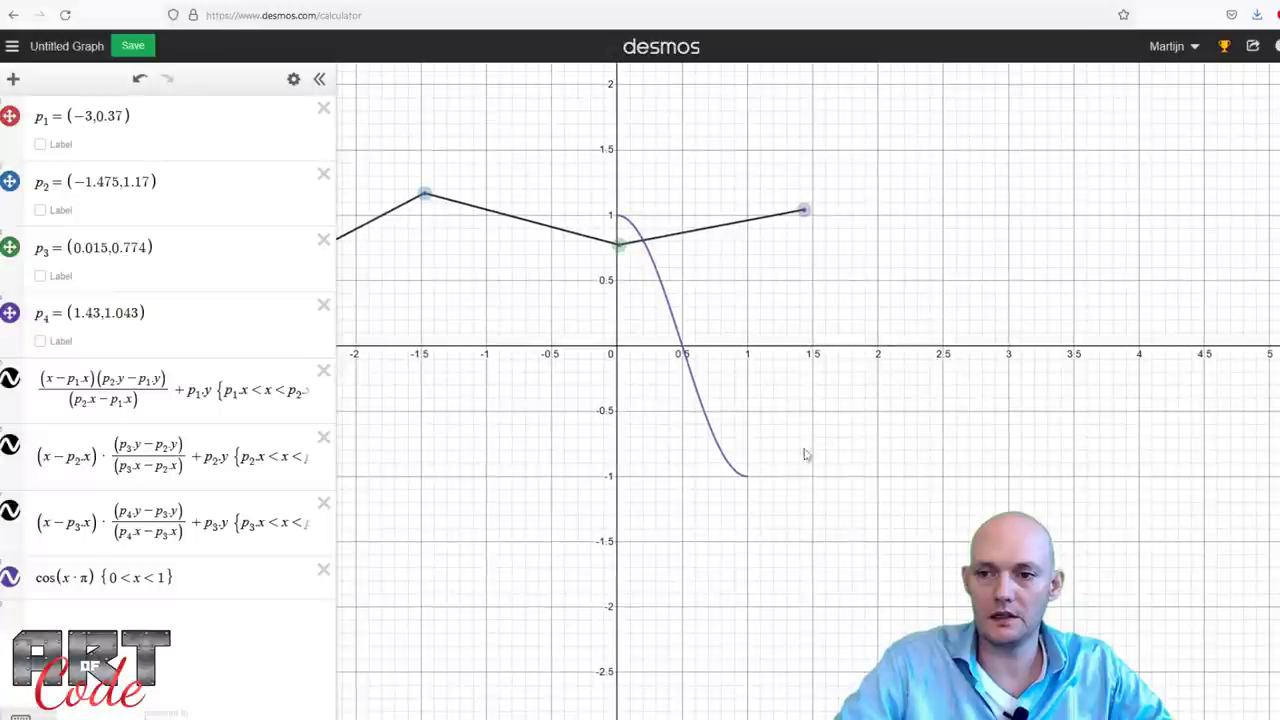
{"action": "scroll", "coordinate": [783, 476], "scroll_direction": "up", "scroll_amount": 2}
{"action": "scroll", "coordinate": [783, 416], "scroll_direction": "up", "scroll_amount": 1}
{"action": "left_click_drag", "start_coordinate": [767, 368], "coordinate": [773, 468]}
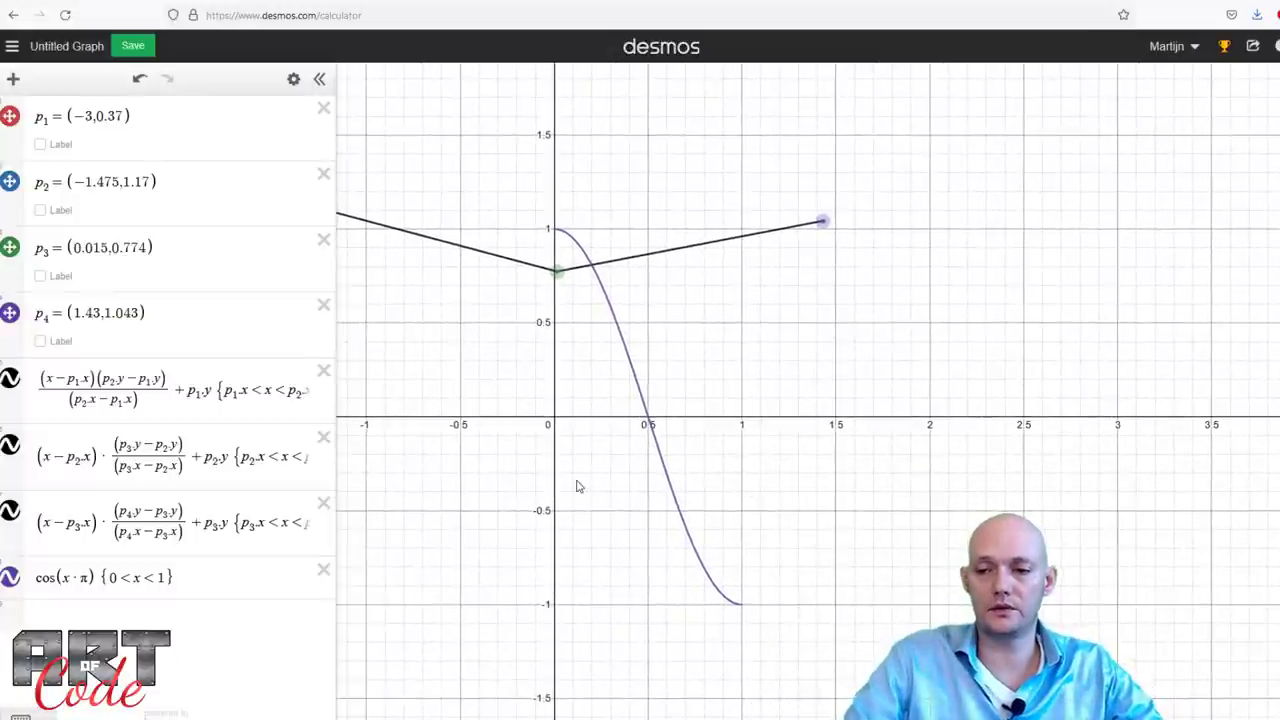
{"action": "left_click", "coordinate": [731, 602]}
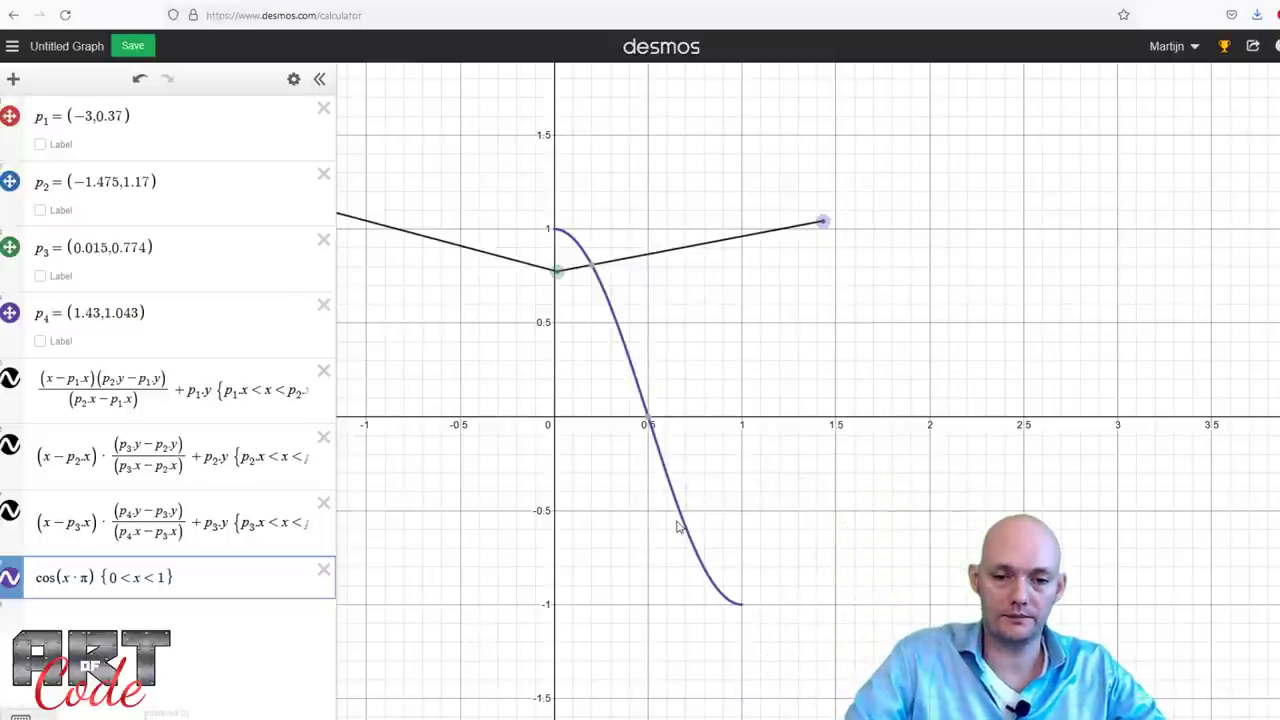
{"action": "left_click", "coordinate": [98, 575]}
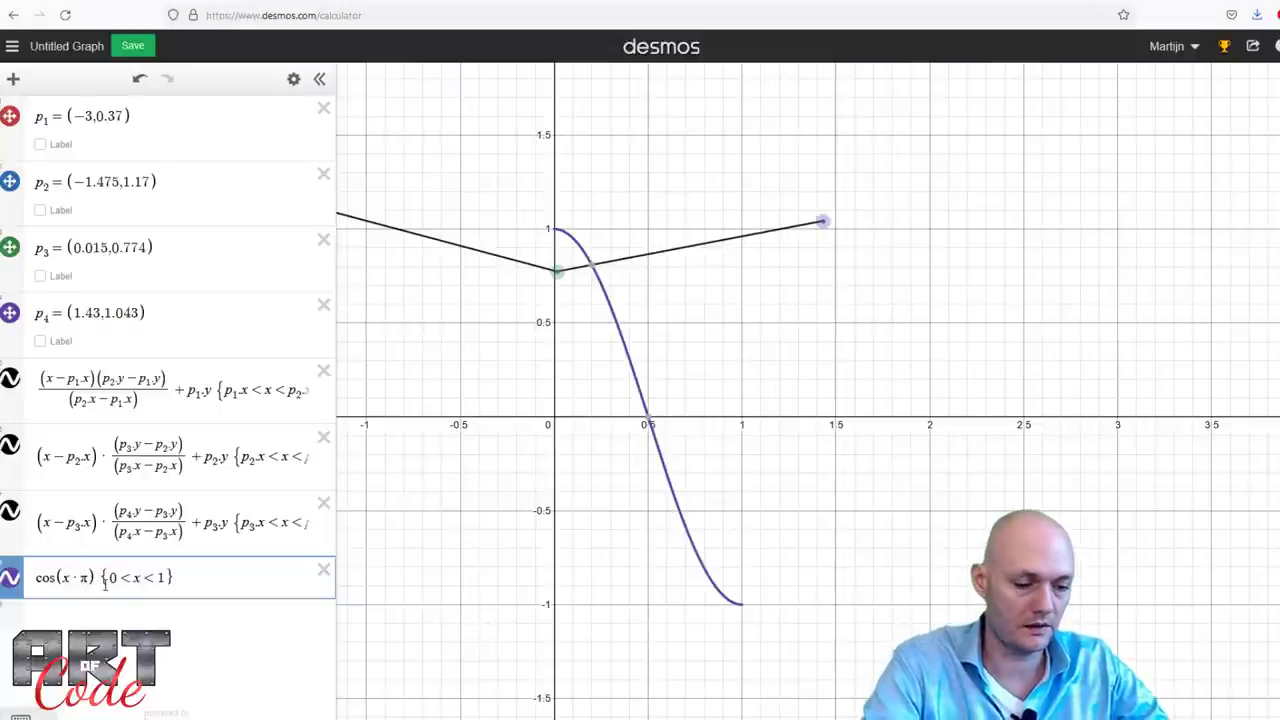
{"action": "type", "text": "*"}
{"action": "type", "text": ".5"}
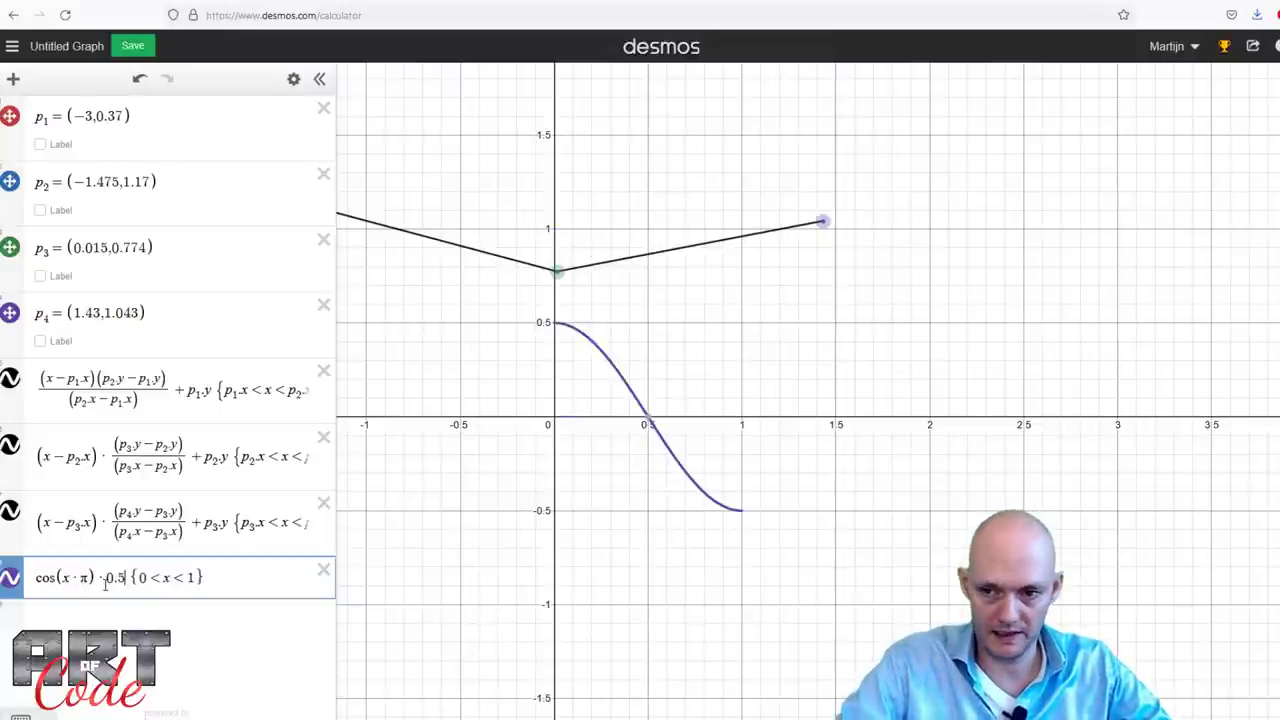
Inspect the halved curve's starting point and move point p_1 to about (−2.83,0.56).
{"action": "left_click_drag", "start_coordinate": [811, 456], "coordinate": [995, 489]}
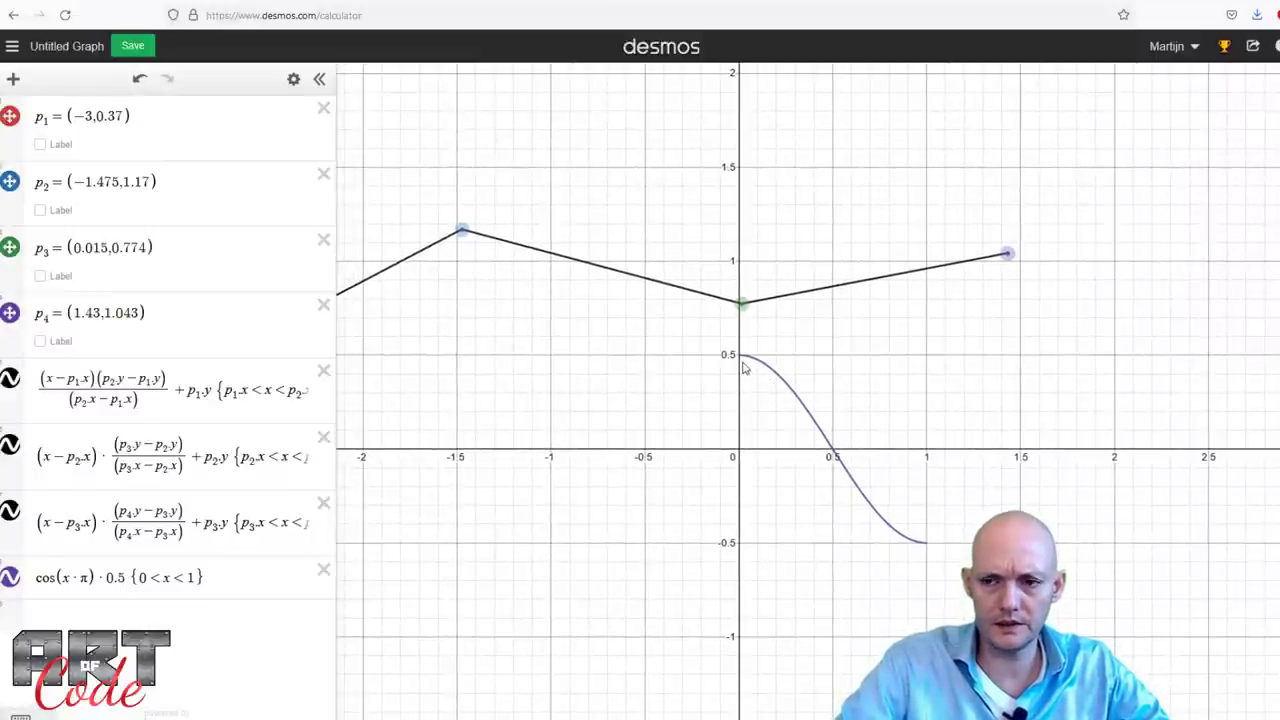
{"action": "left_click_drag", "start_coordinate": [744, 372], "coordinate": [938, 350]}
{"action": "left_click", "coordinate": [930, 337]}
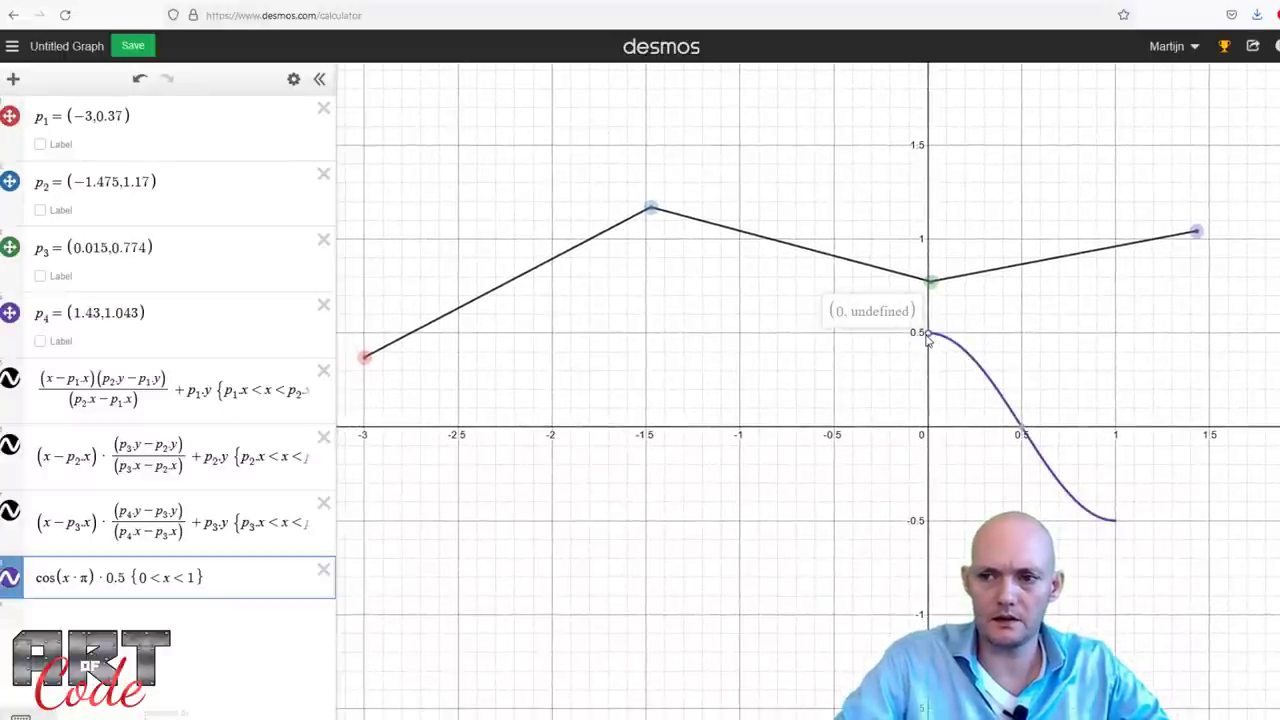
{"action": "left_click_drag", "start_coordinate": [928, 340], "coordinate": [985, 300]}
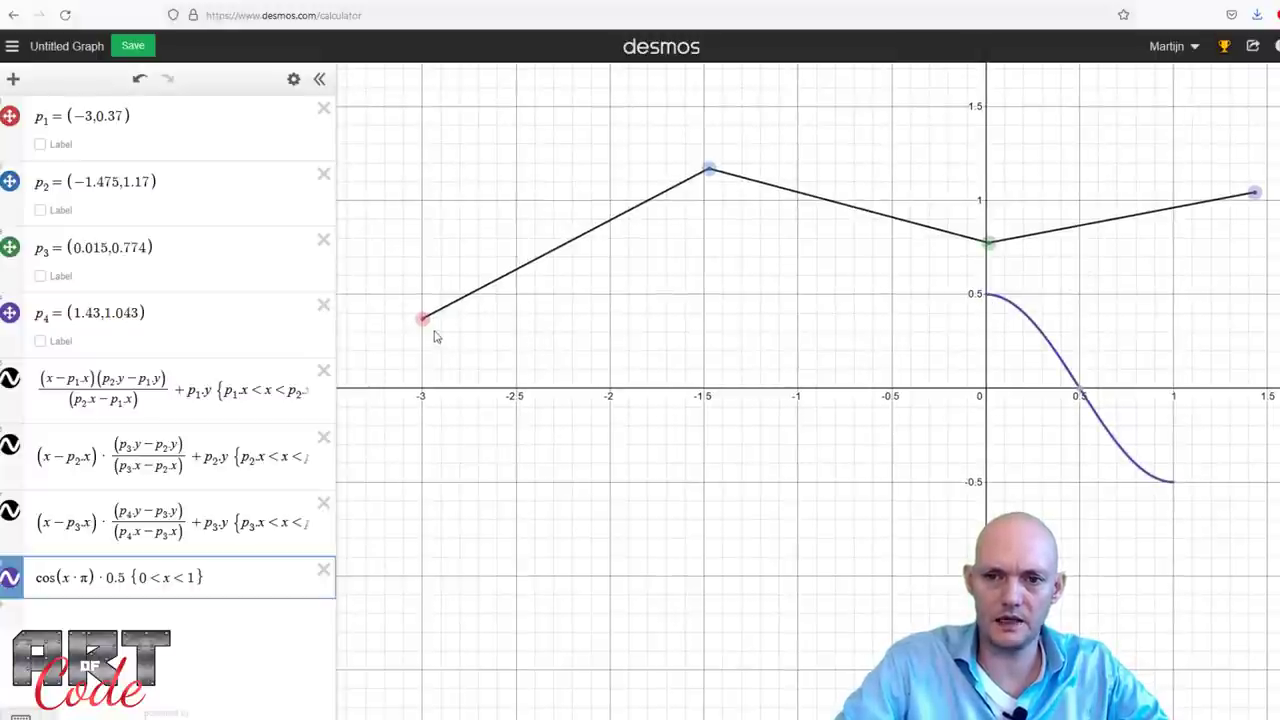
{"action": "left_click_drag", "start_coordinate": [423, 318], "coordinate": [455, 284]}
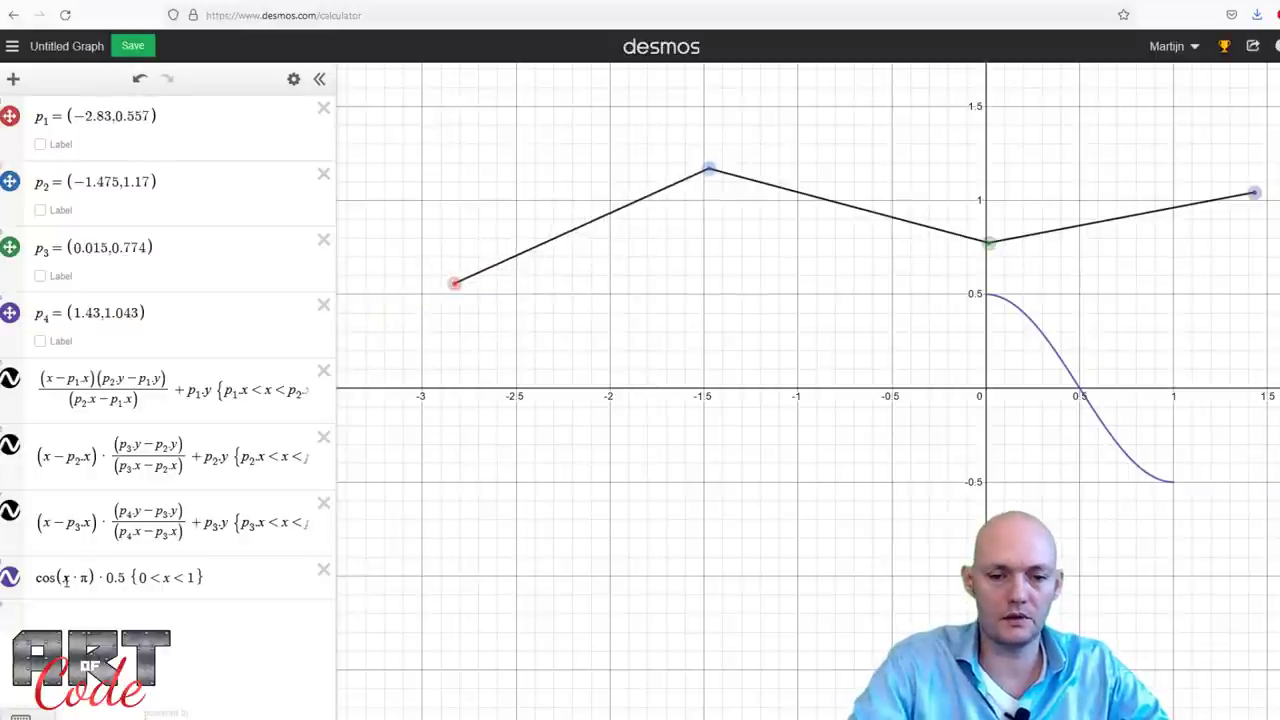
Enclose the x inside the cosine's argument in its own parentheses, giving cos((x)·π)·0.5.
{"action": "left_click_drag", "start_coordinate": [66, 580], "coordinate": [83, 581]}
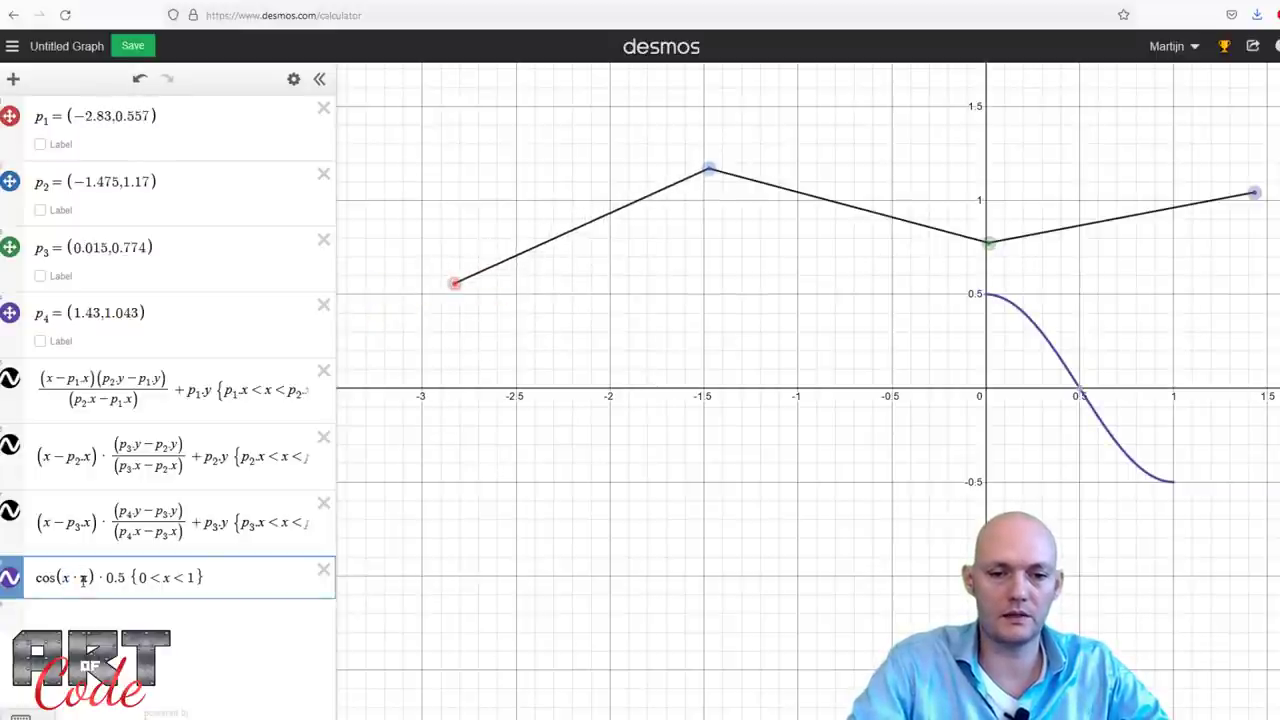
{"action": "key", "text": "shift+Left"}
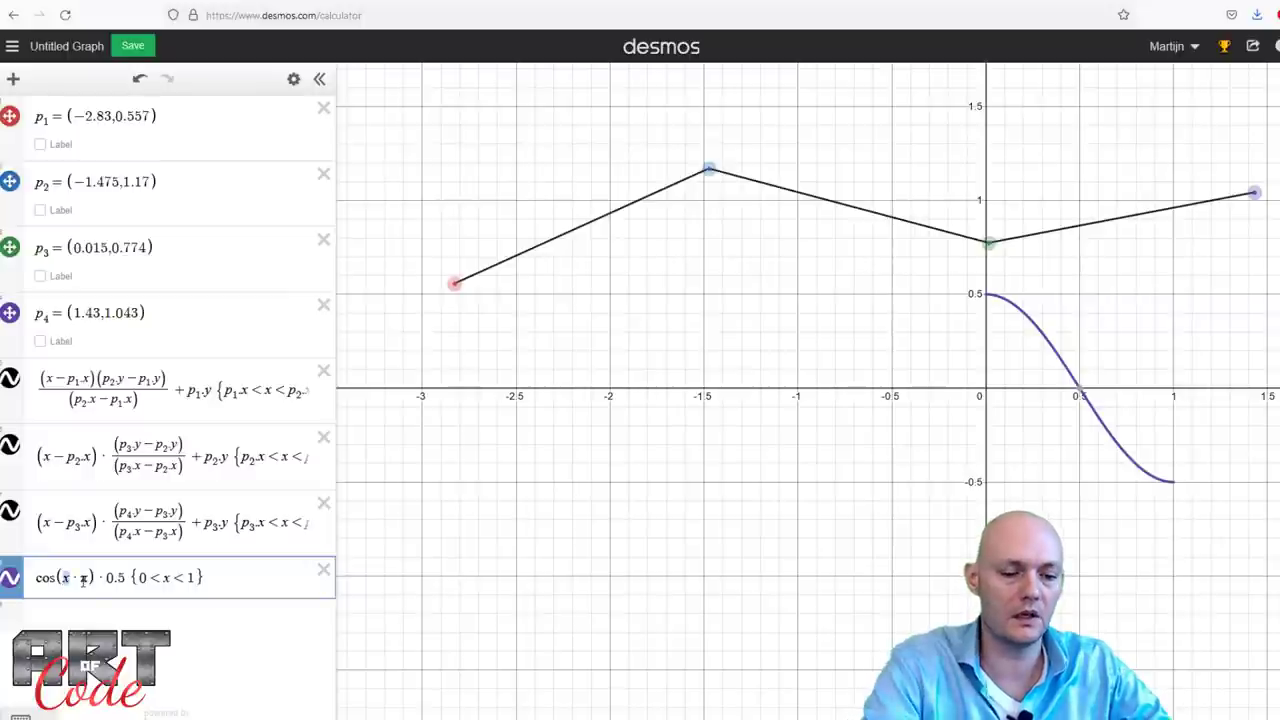
{"action": "type", "text": "("}
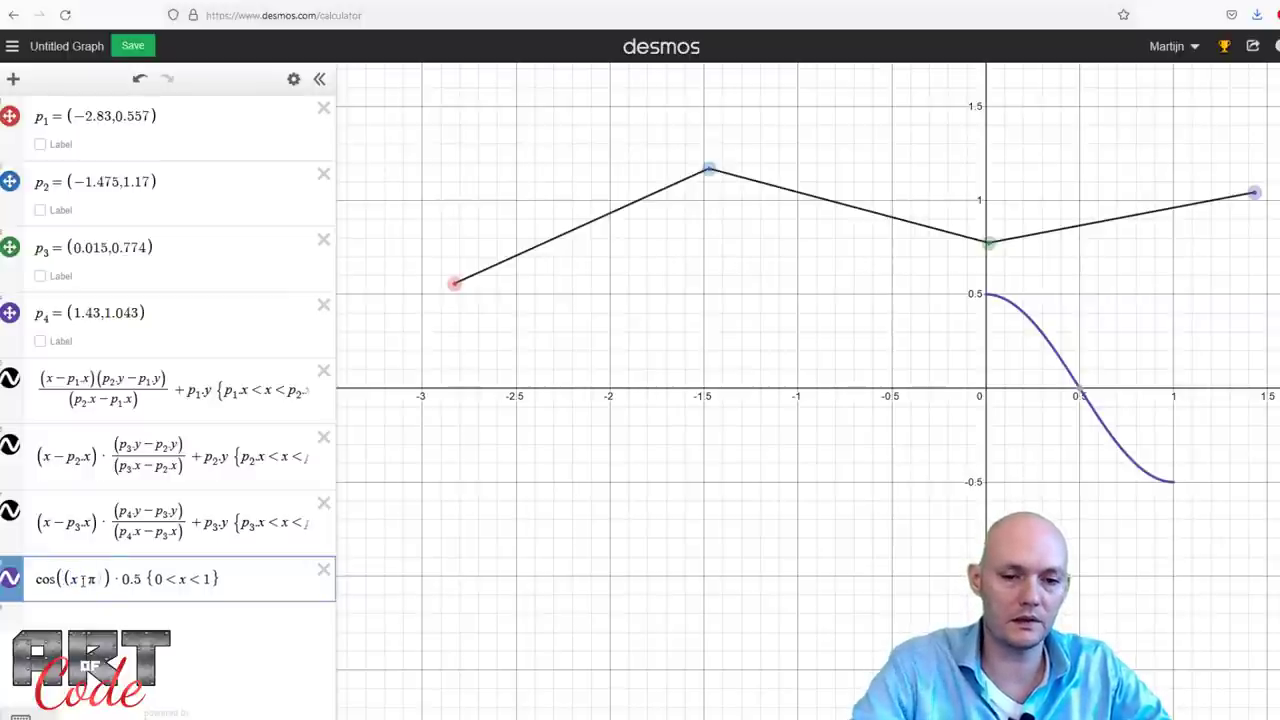
{"action": "type", "text": ")"}
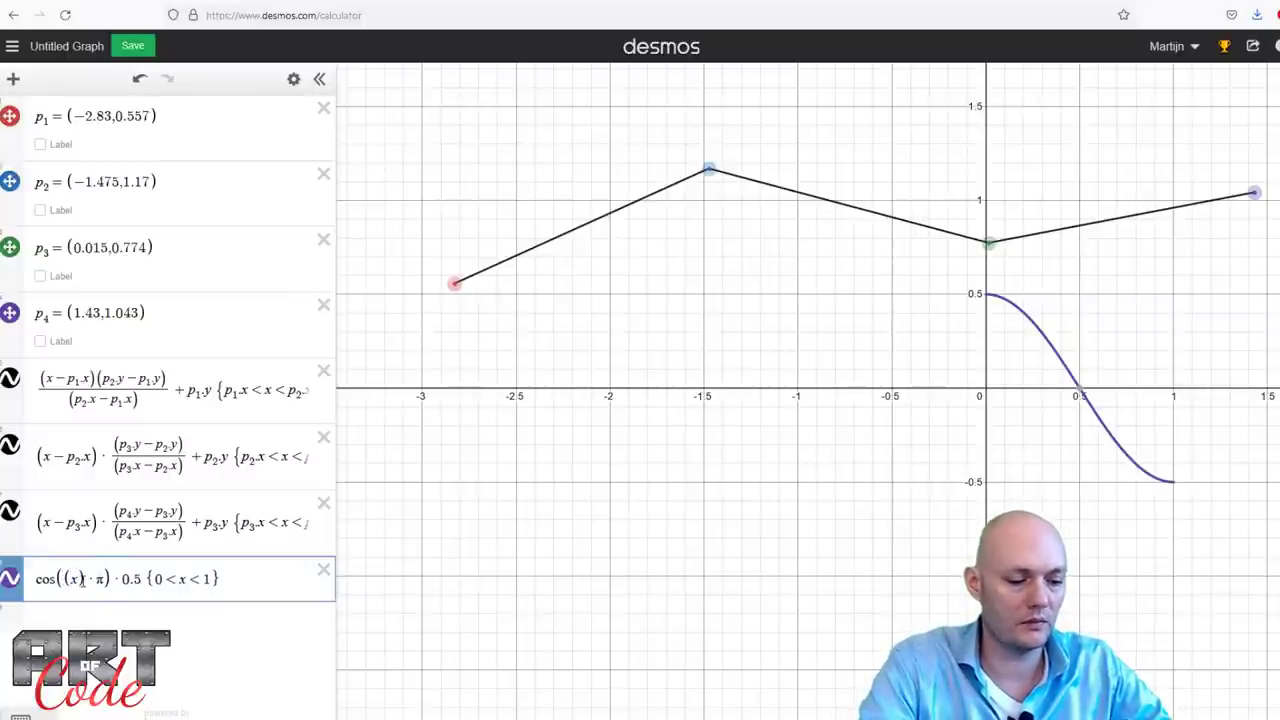
Try subtracting p_1.x from the x inside the cosine's argument, and remove that term again.
{"action": "type", "text": "-p1.x"}
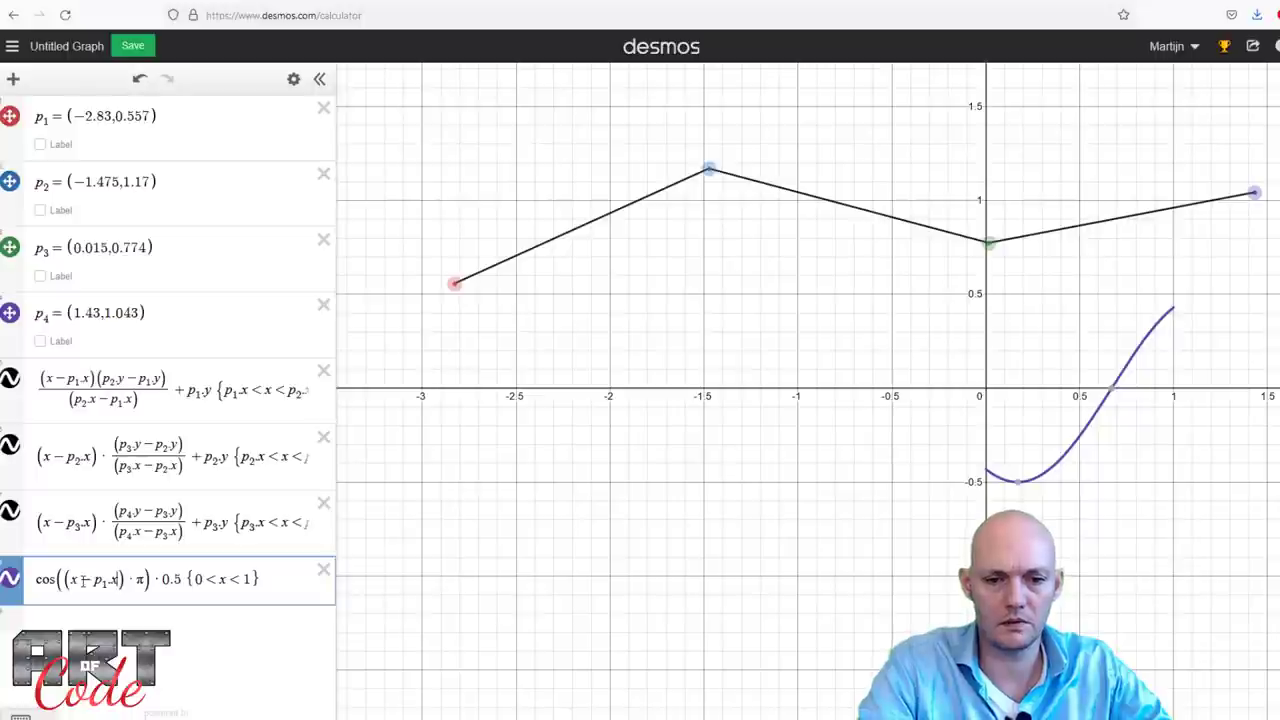
{"action": "key", "text": "BackSpace"}
{"action": "key", "text": "BackSpace"}
{"action": "key", "text": "BackSpace"}
{"action": "key", "text": "BackSpace"}
{"action": "key", "text": "BackSpace"}
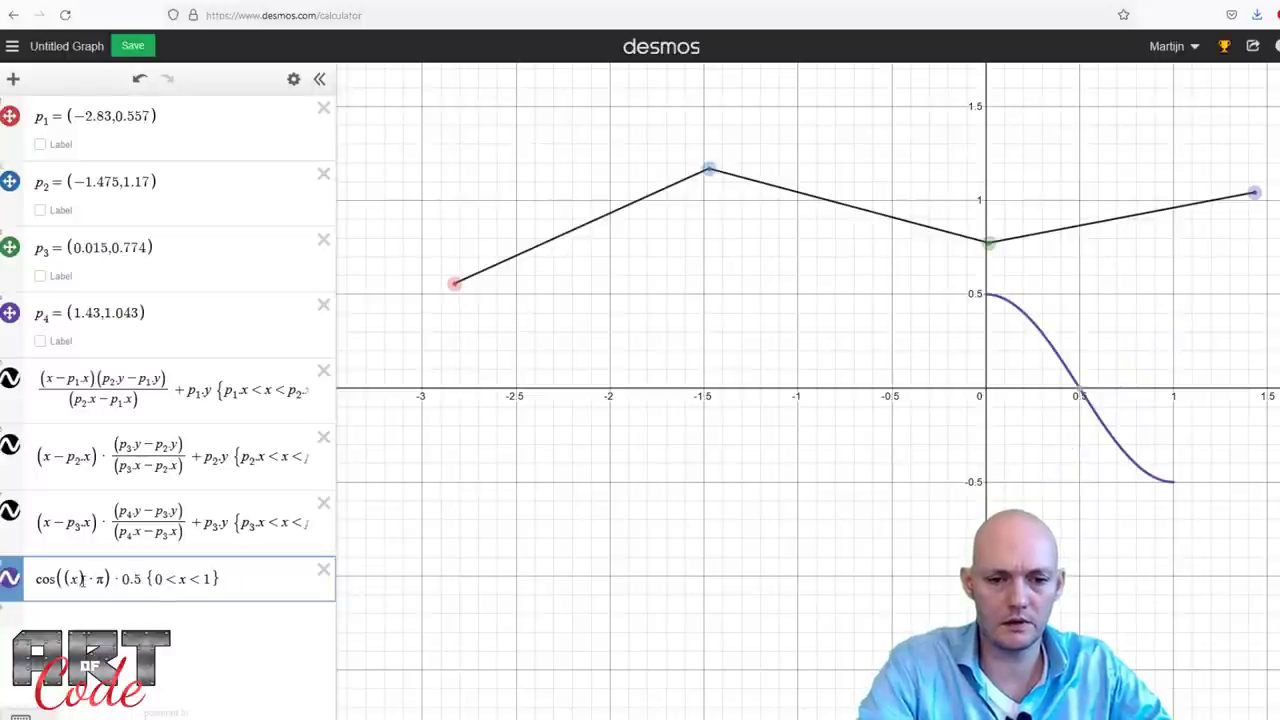
Try subtracting p_1.x from the cosine's whole argument, giving x·π−p_1.x without inner parentheses, and remove that term again.
{"action": "key", "text": "Left"}
{"action": "key", "text": "BackSpace"}
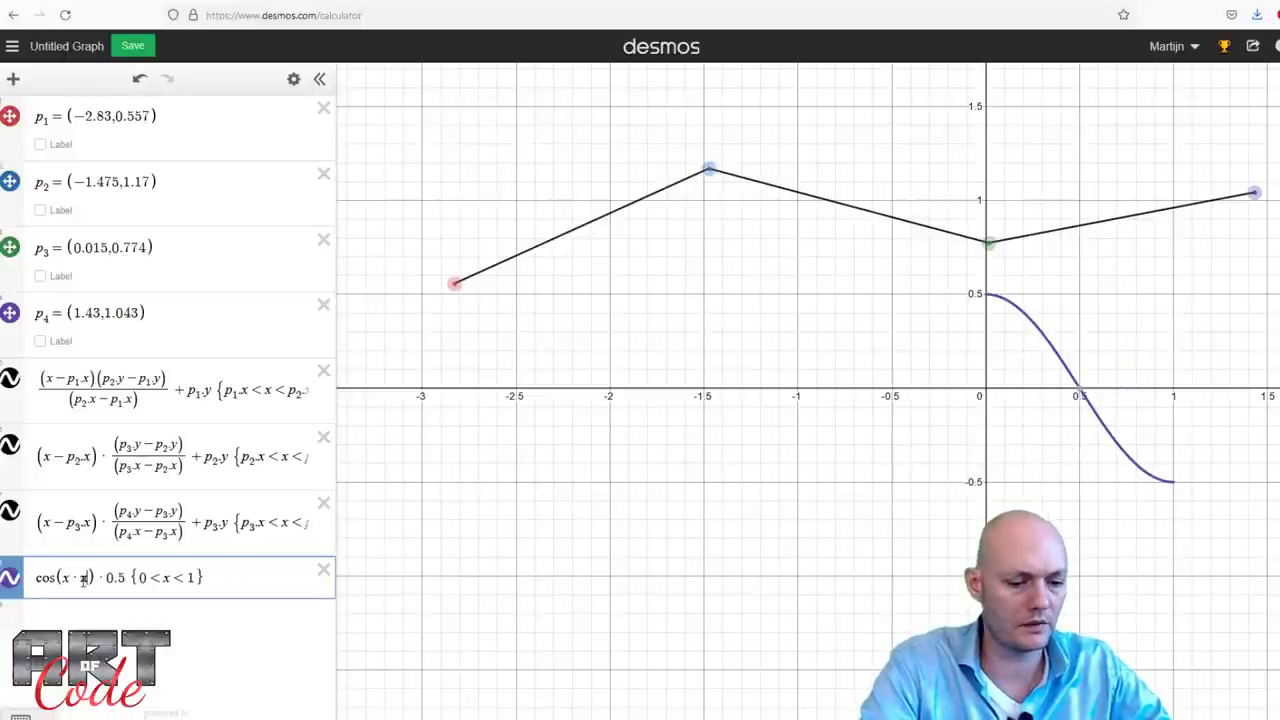
{"action": "type", "text": "-p1.x"}
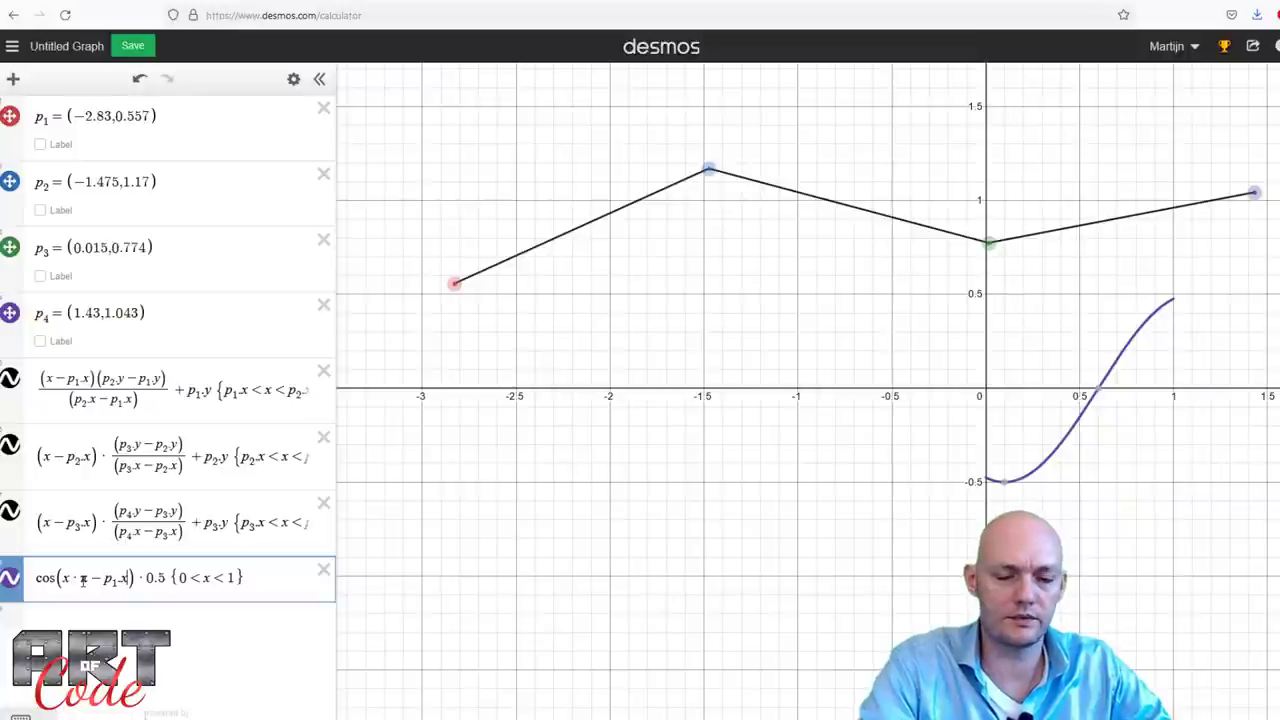
{"action": "key", "text": "BackSpace"}
{"action": "key", "text": "BackSpace"}
{"action": "key", "text": "BackSpace"}
{"action": "key", "text": "BackSpace"}
{"action": "key", "text": "BackSpace"}
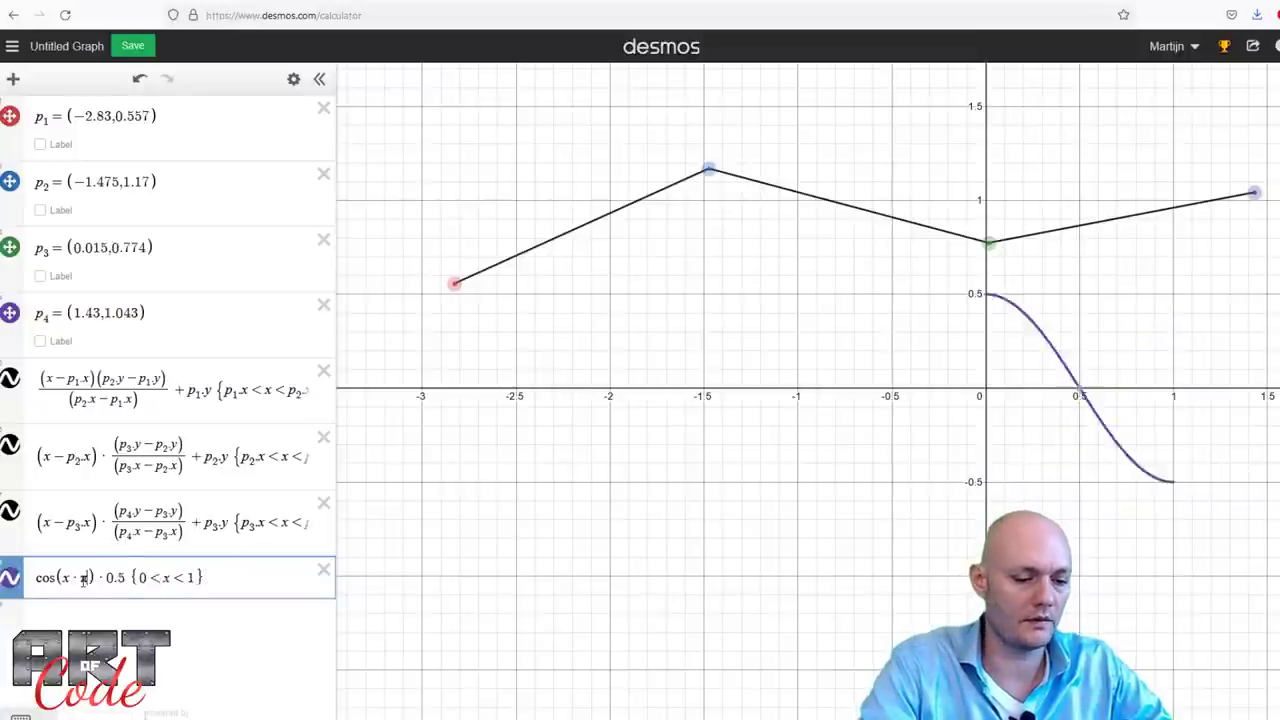
{"action": "key", "text": "BackSpace"}
{"action": "type", "text": "pi"}
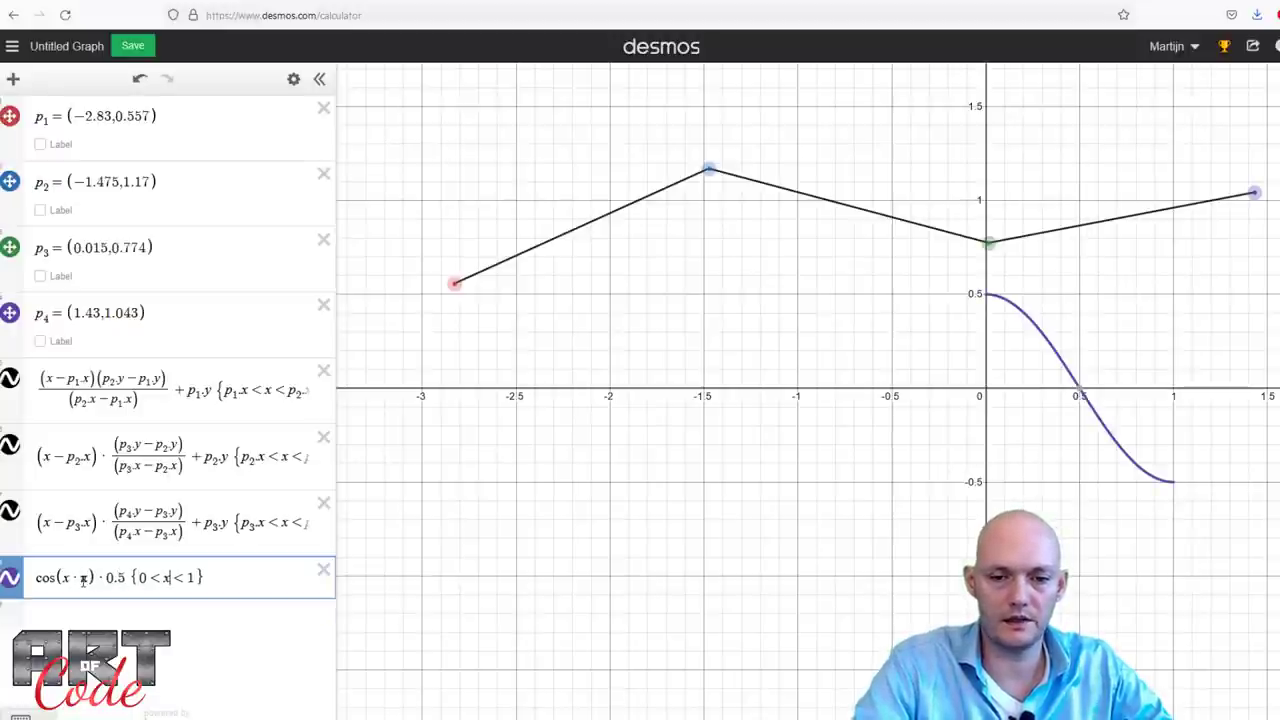
Remove the domain restriction {0<x<1} from the cosine expression.
{"action": "key", "text": "shift+Left"}
{"action": "key", "text": "shift+Left"}
{"action": "key", "text": "shift+Left"}
{"action": "key", "text": "shift+Left"}
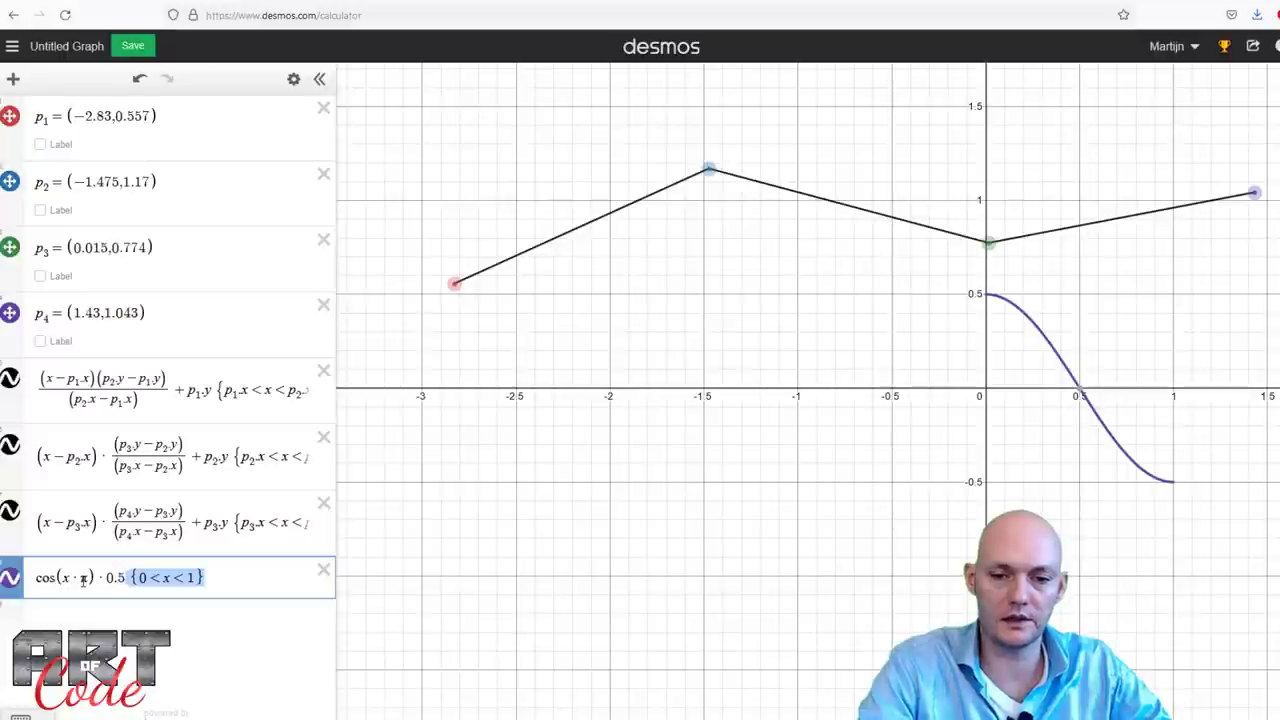
{"action": "key", "text": "BackSpace"}
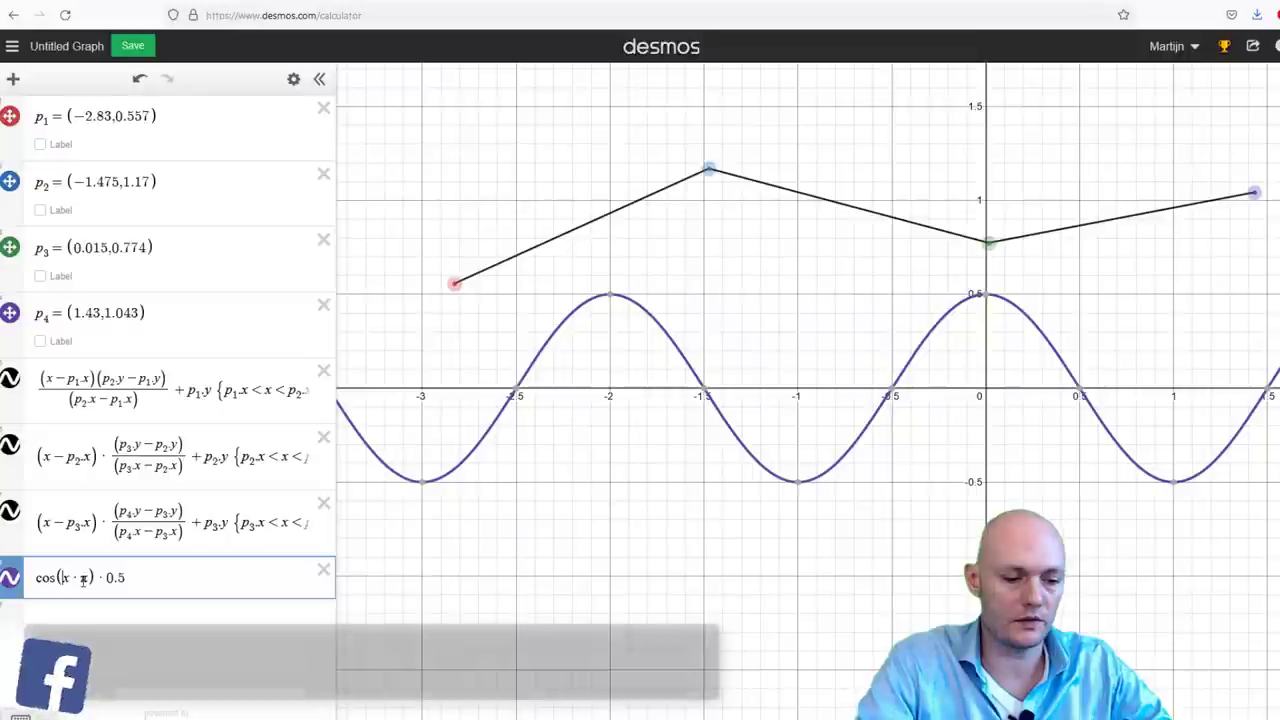
Shift the cosine horizontally to start at p_1 by replacing x in its argument with (x−p_1.x).
{"action": "type", "text": "("}
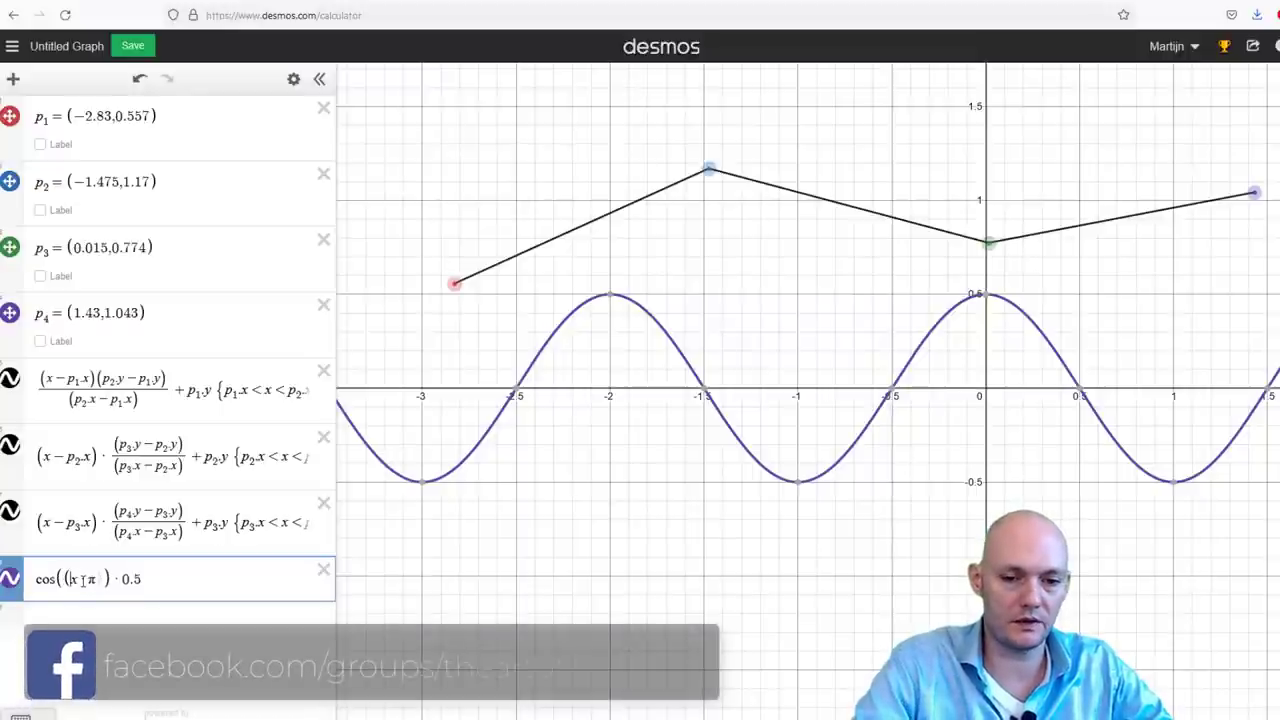
{"action": "left_click", "coordinate": [83, 579]}
{"action": "type", "text": ")"}
{"action": "key", "text": "Left"}
{"action": "type", "text": "- "}
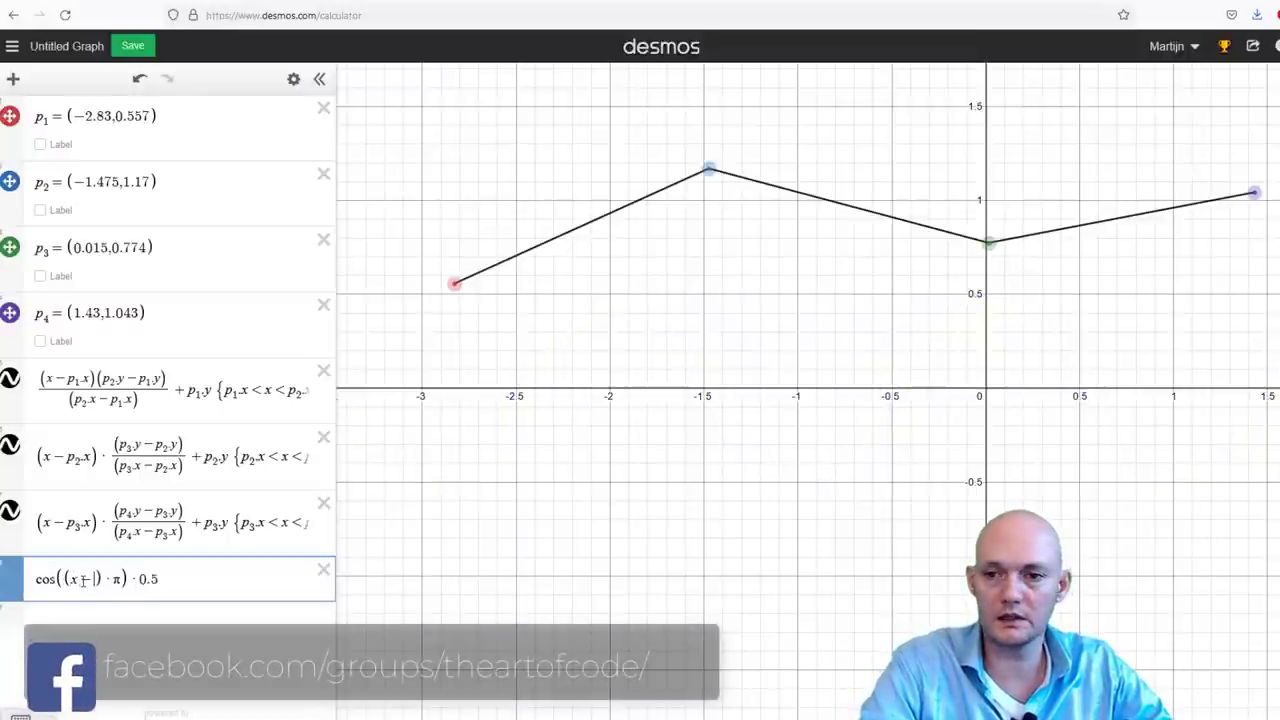
{"action": "type", "text": "p1.x"}
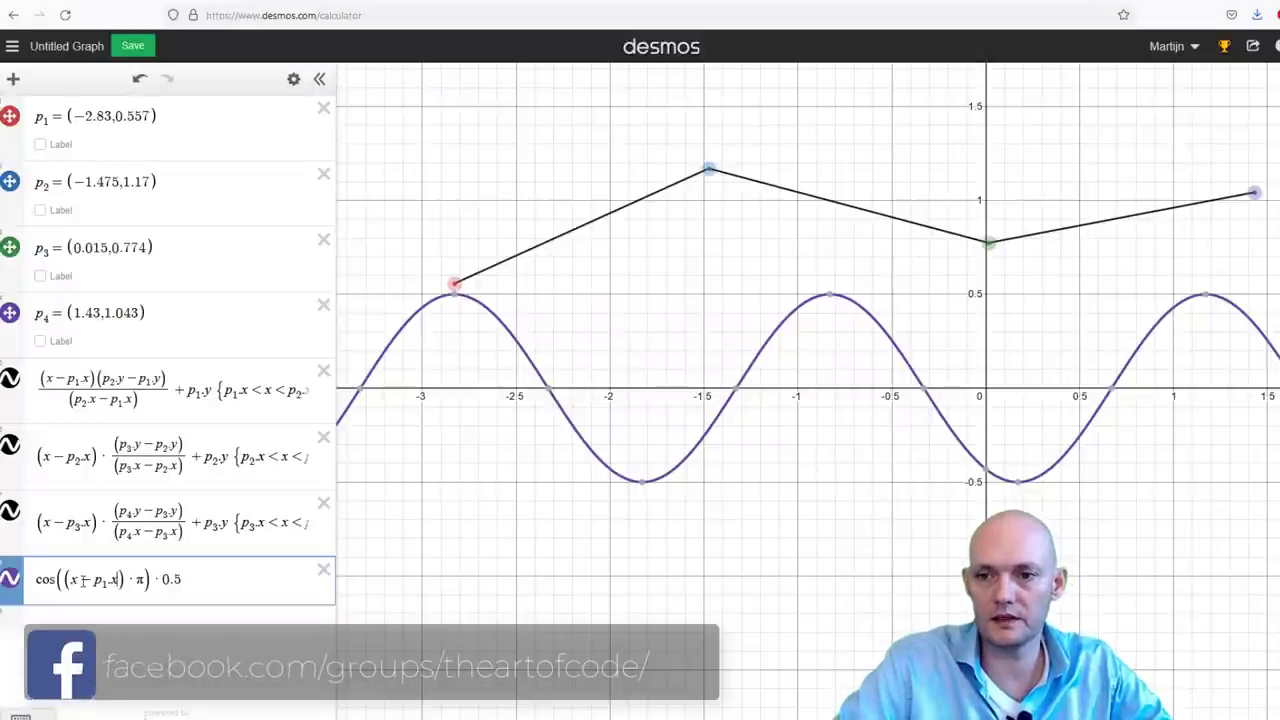
Check the cosine's peak and trough while moving p_1 to about (−2.74,0.63) and p_2 to about (−1.51,1.17).
{"action": "mouse_move", "coordinate": [455, 296]}
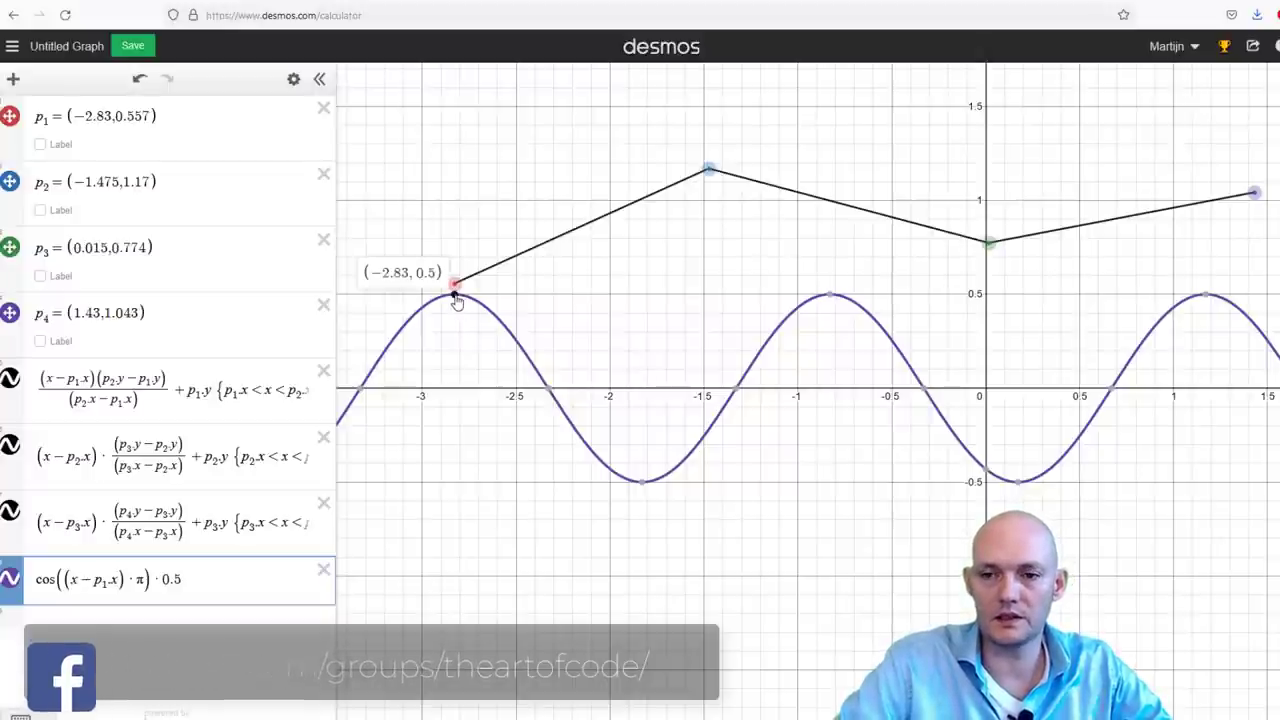
{"action": "mouse_move", "coordinate": [456, 285]}
{"action": "left_mouse_down"}
{"action": "mouse_move", "coordinate": [500, 273]}
{"action": "mouse_move", "coordinate": [447, 274]}
{"action": "mouse_move", "coordinate": [534, 272]}
{"action": "mouse_move", "coordinate": [472, 266]}
{"action": "left_mouse_up"}
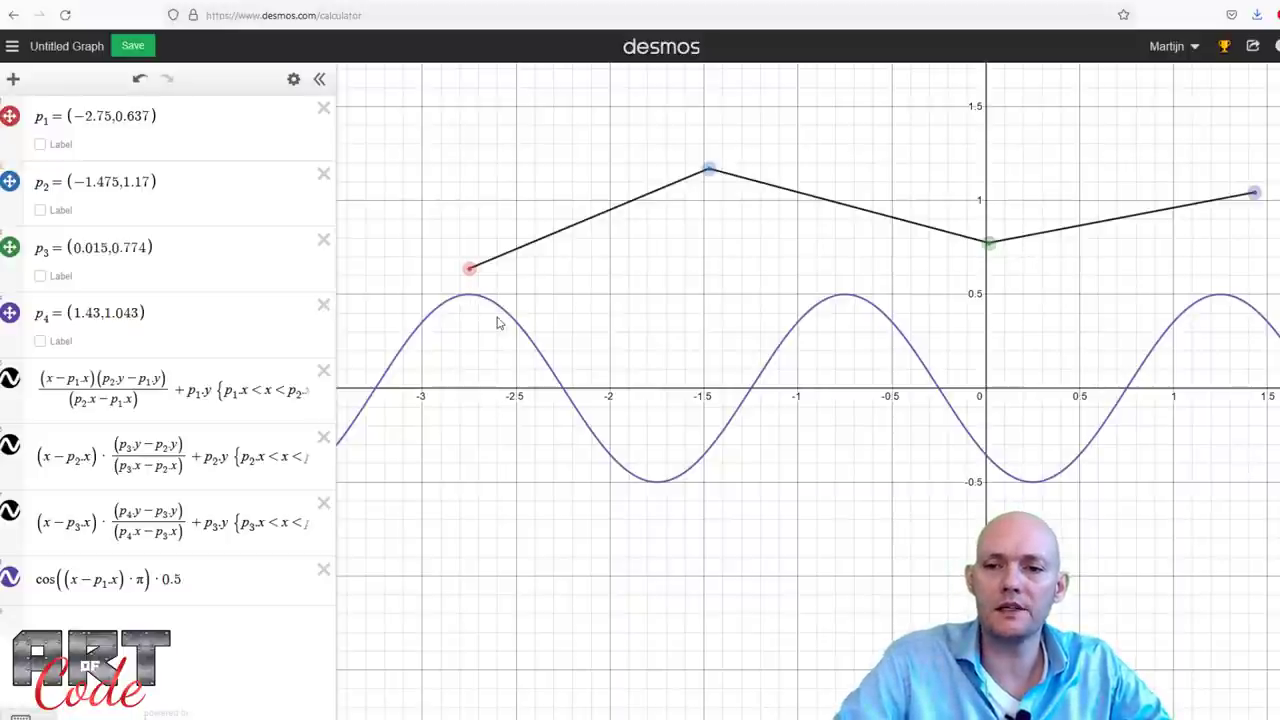
{"action": "left_click", "coordinate": [658, 487]}
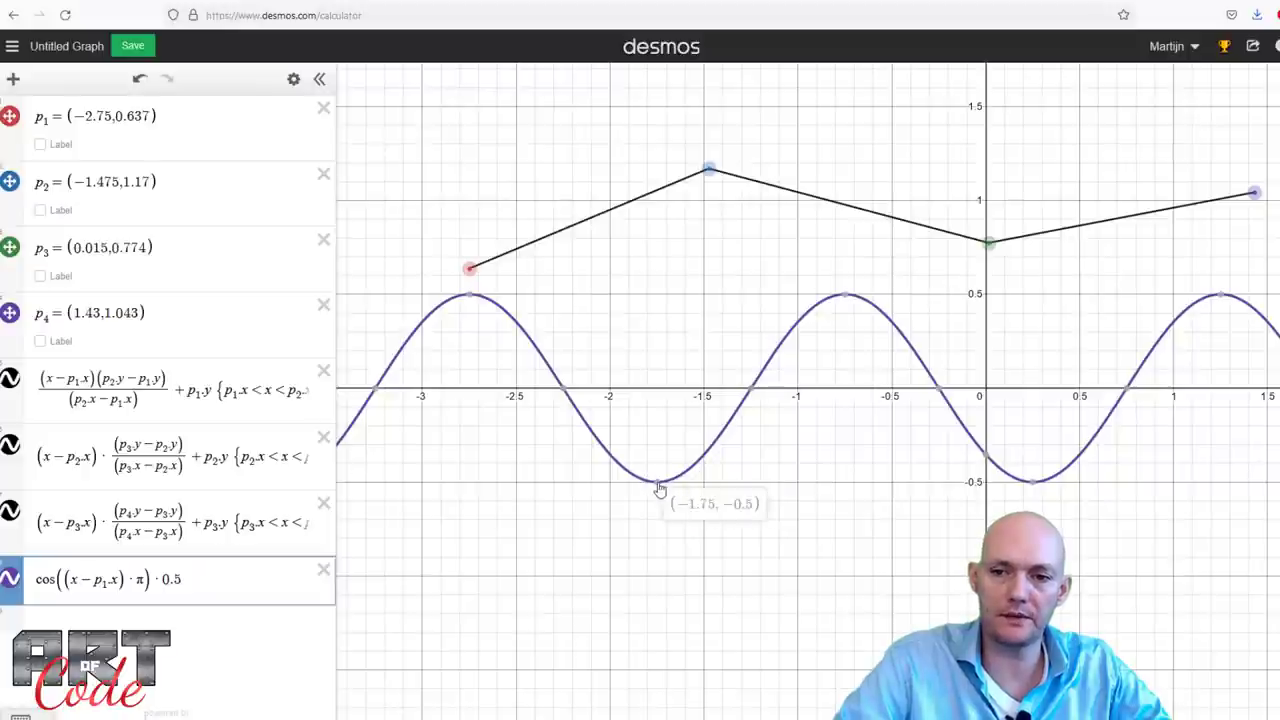
{"action": "mouse_move", "coordinate": [469, 300]}
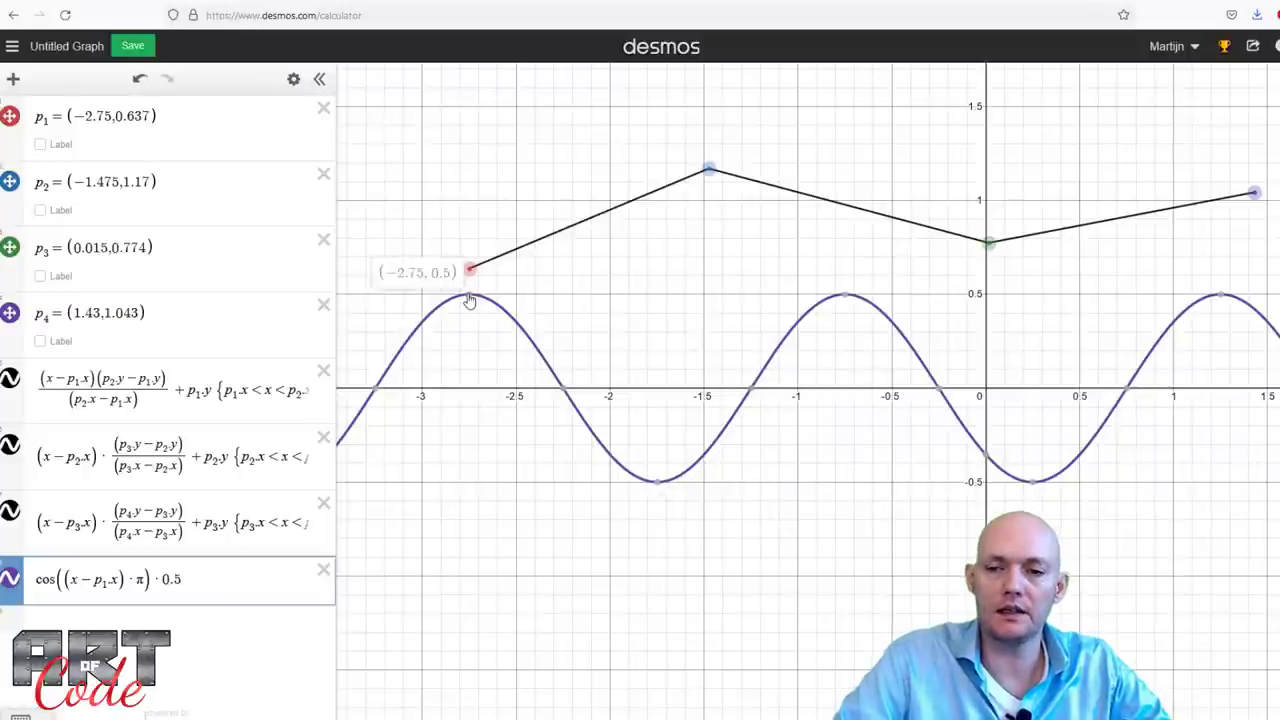
{"action": "left_click_drag", "start_coordinate": [530, 281], "coordinate": [469, 292]}
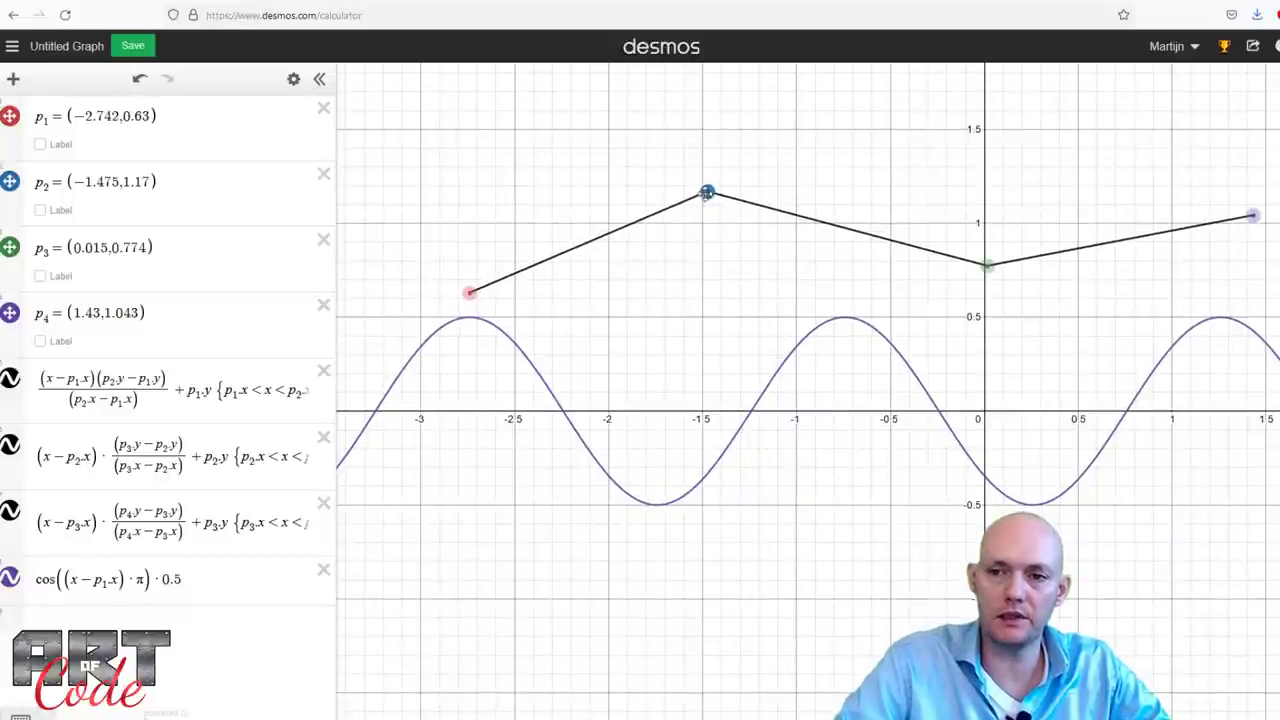
{"action": "mouse_move", "coordinate": [707, 192]}
{"action": "left_mouse_down"}
{"action": "mouse_move", "coordinate": [694, 229]}
{"action": "mouse_move", "coordinate": [634, 246]}
{"action": "mouse_move", "coordinate": [700, 192]}
{"action": "left_mouse_up"}
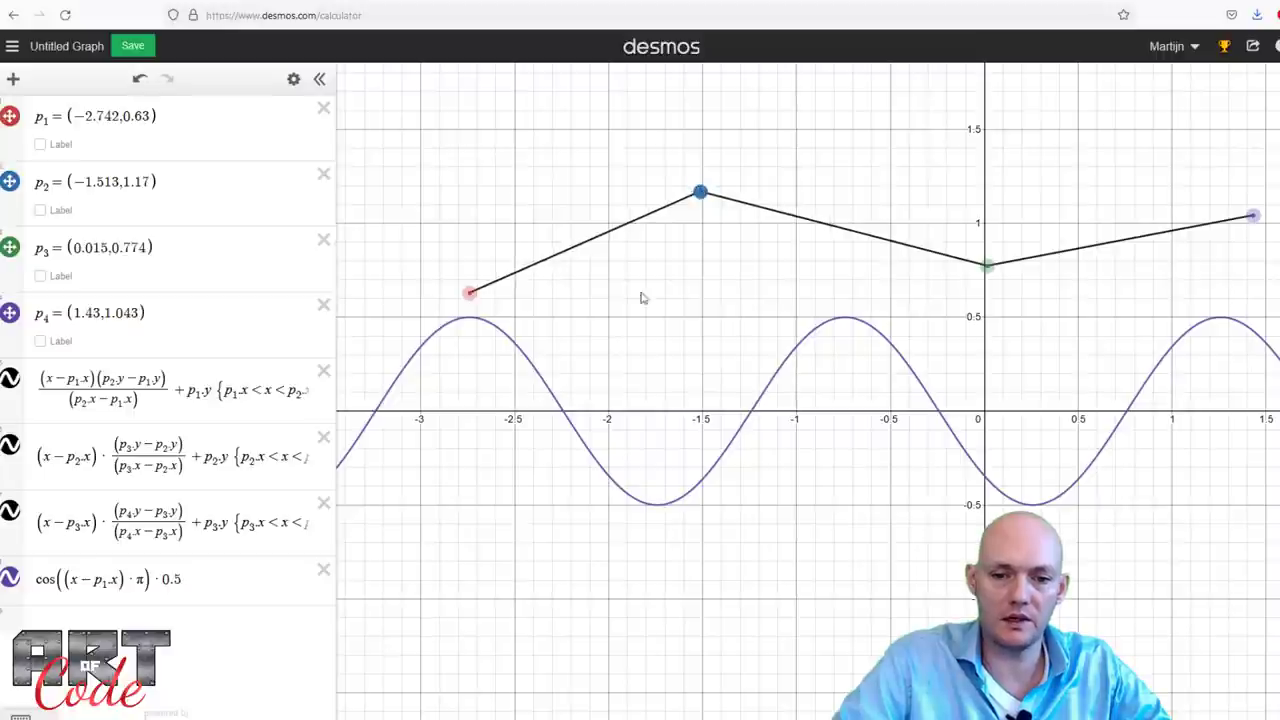
Scale the cosine curve by the points' height difference, multiplying the expression by (p_2.y−p_1.y).
{"action": "left_click", "coordinate": [195, 579]}
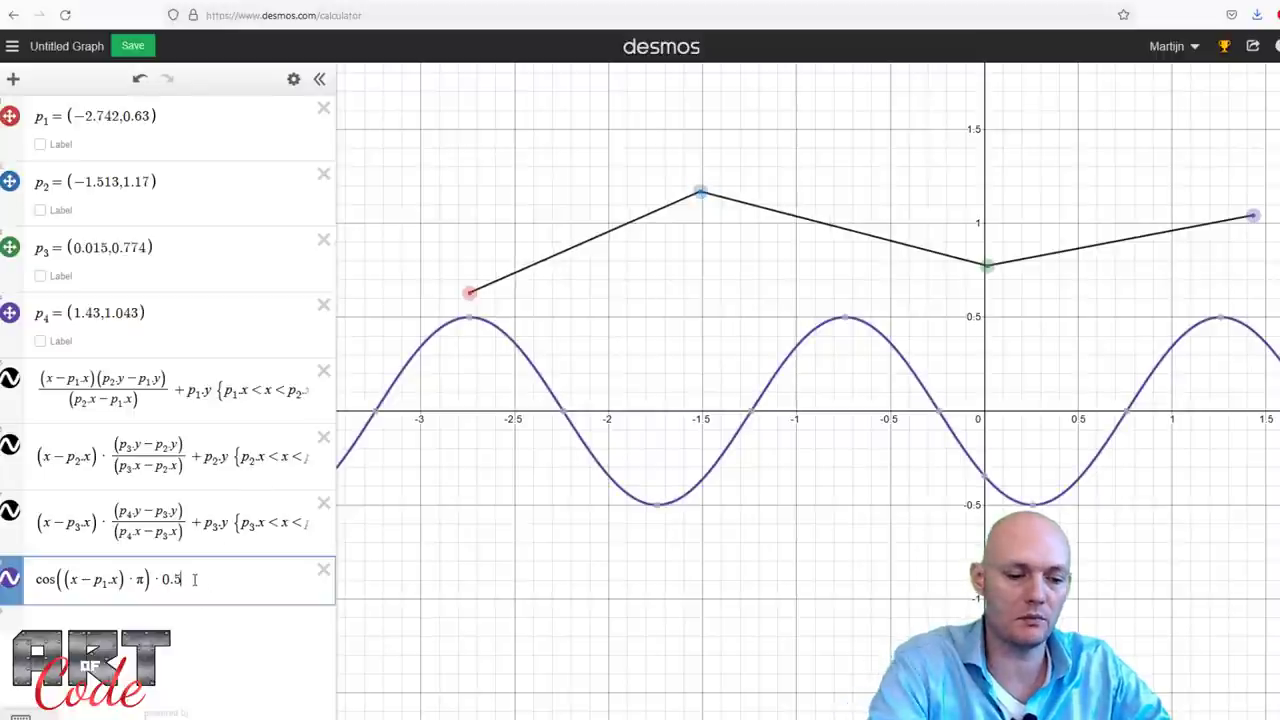
{"action": "type", "text": "*("}
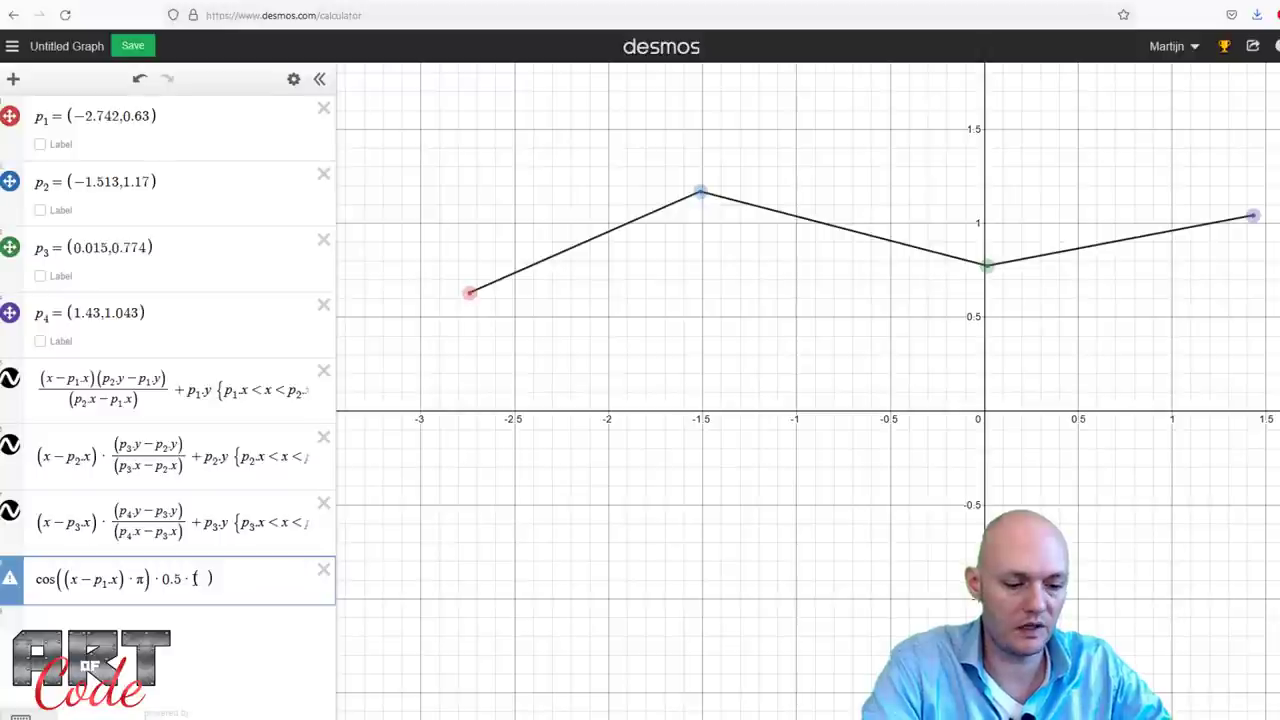
{"action": "type", "text": "p_2.y-p_"}
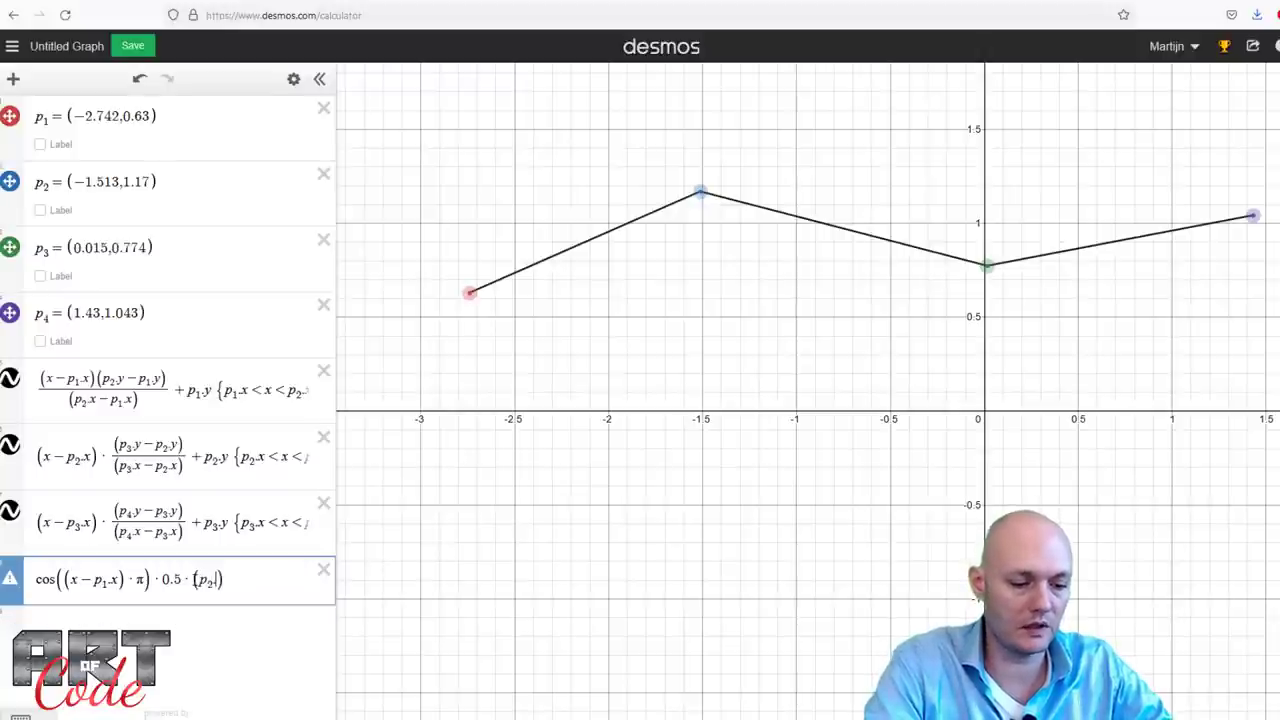
{"action": "type", "text": "1.y"}
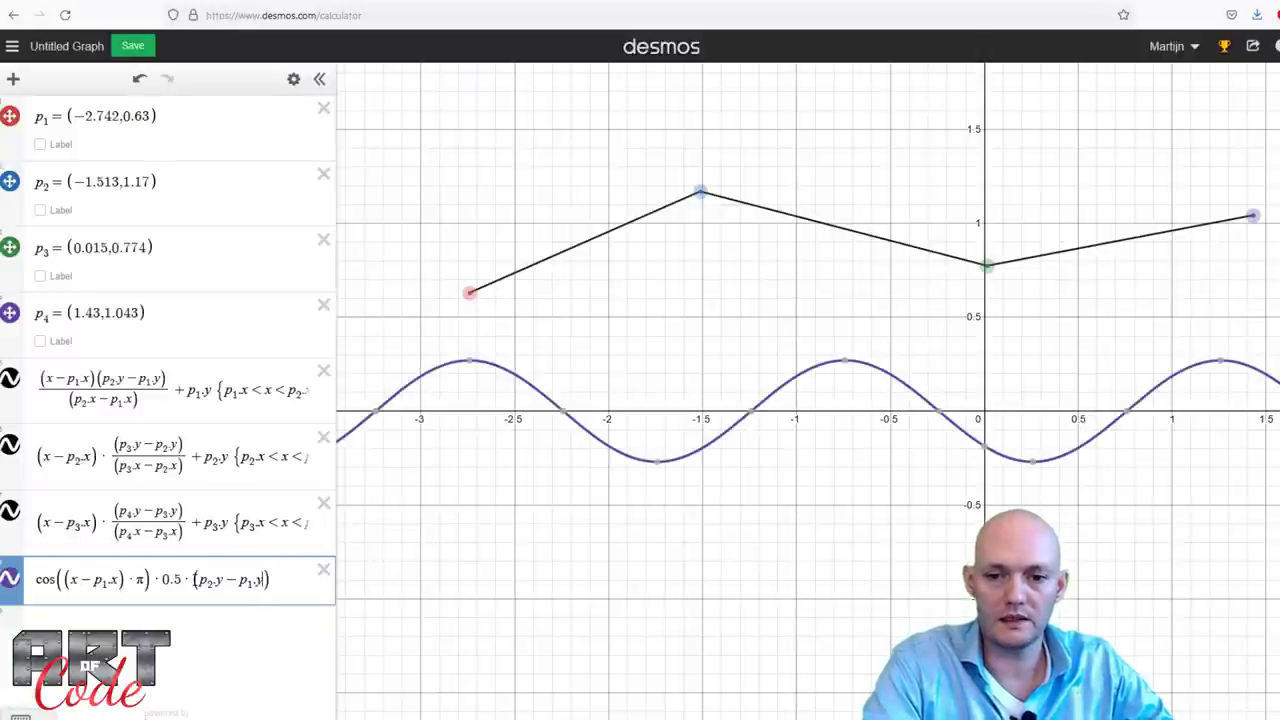
{"action": "type", "text": "|"}
{"action": "key", "text": "BackSpace"}
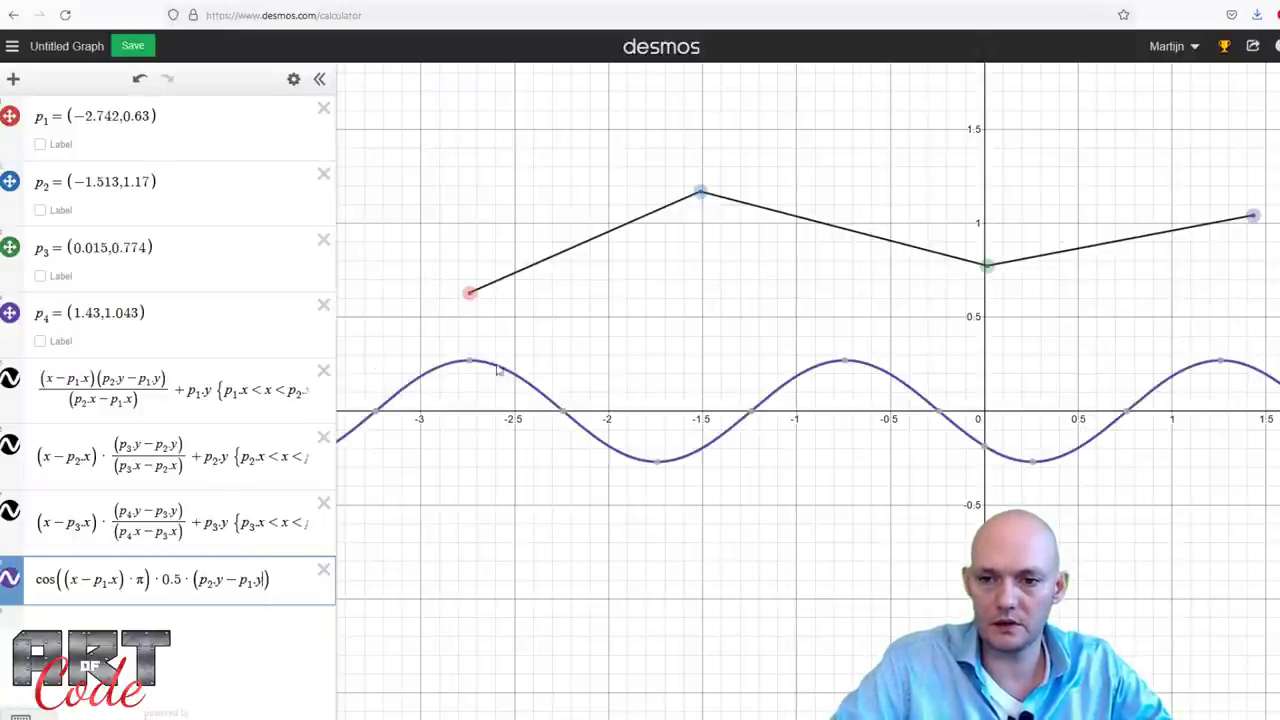
Flip the cosine curve vertically by swapping the height difference factor to (p_1.y−p_2.y).
{"action": "mouse_move", "coordinate": [474, 368]}
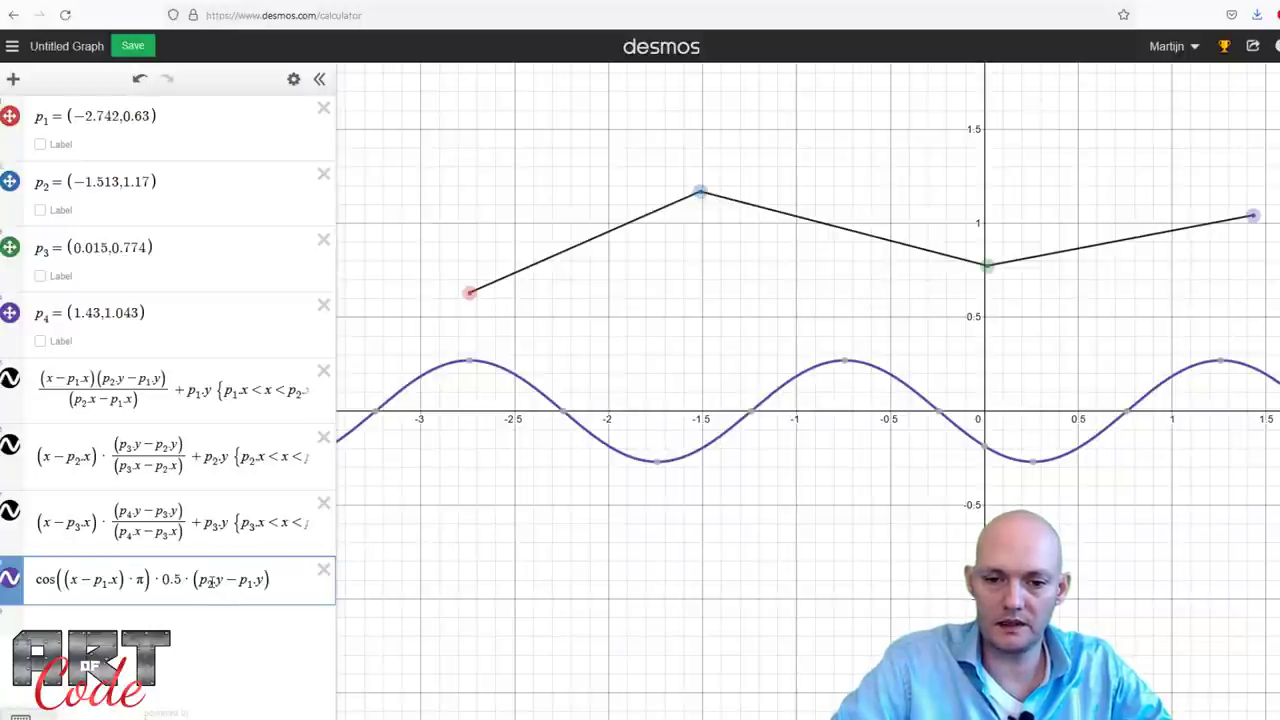
{"action": "left_click", "coordinate": [193, 582]}
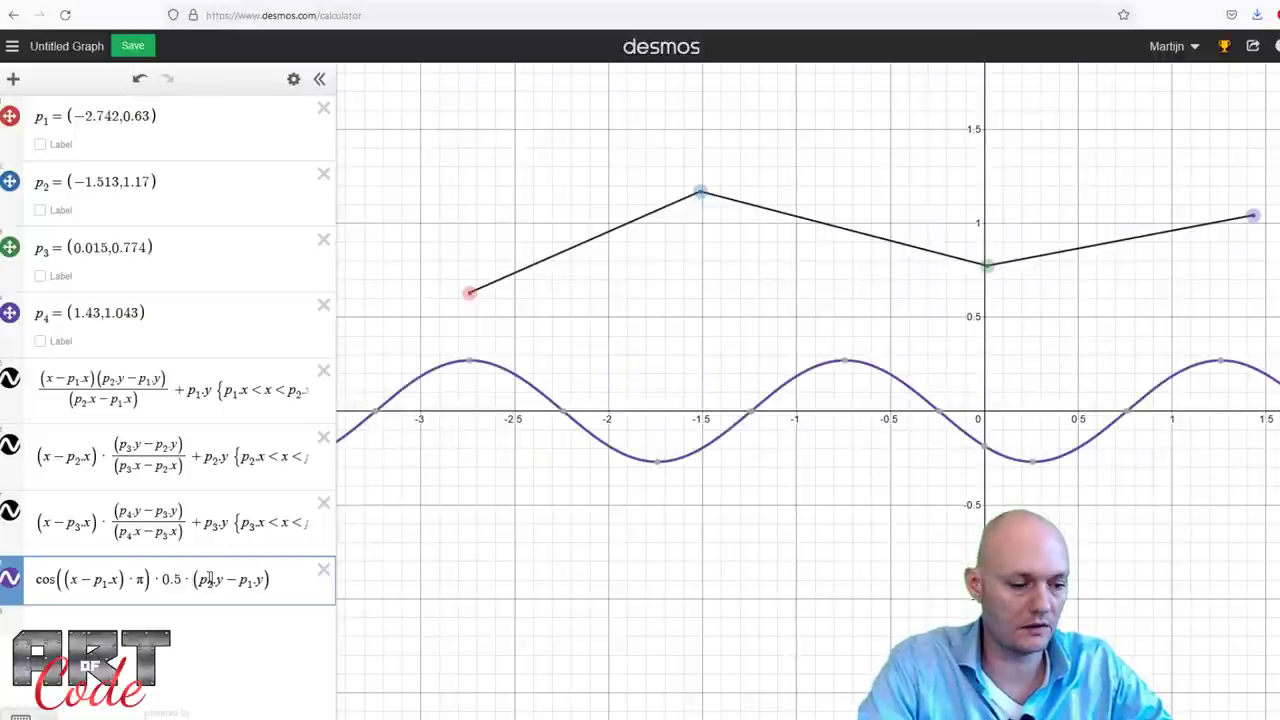
{"action": "key", "text": "BackSpace"}
{"action": "type", "text": "1"}
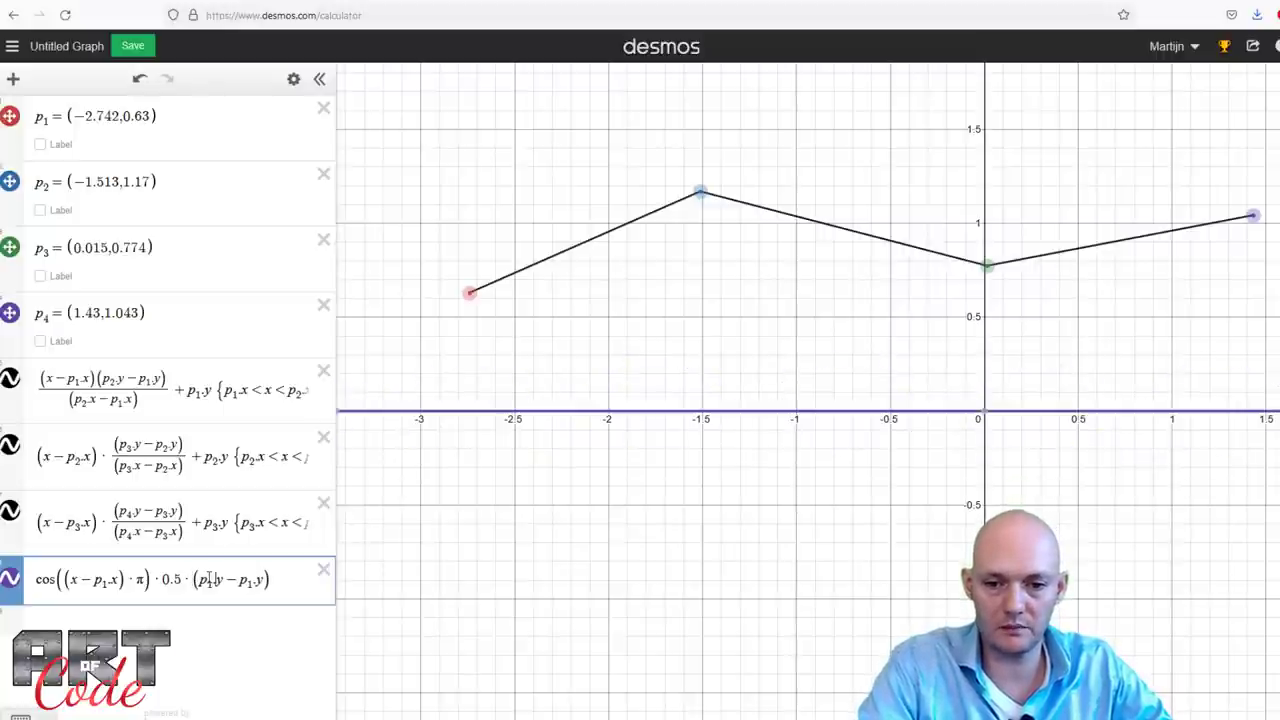
{"action": "key", "text": "BackSpace"}
{"action": "type", "text": "2"}
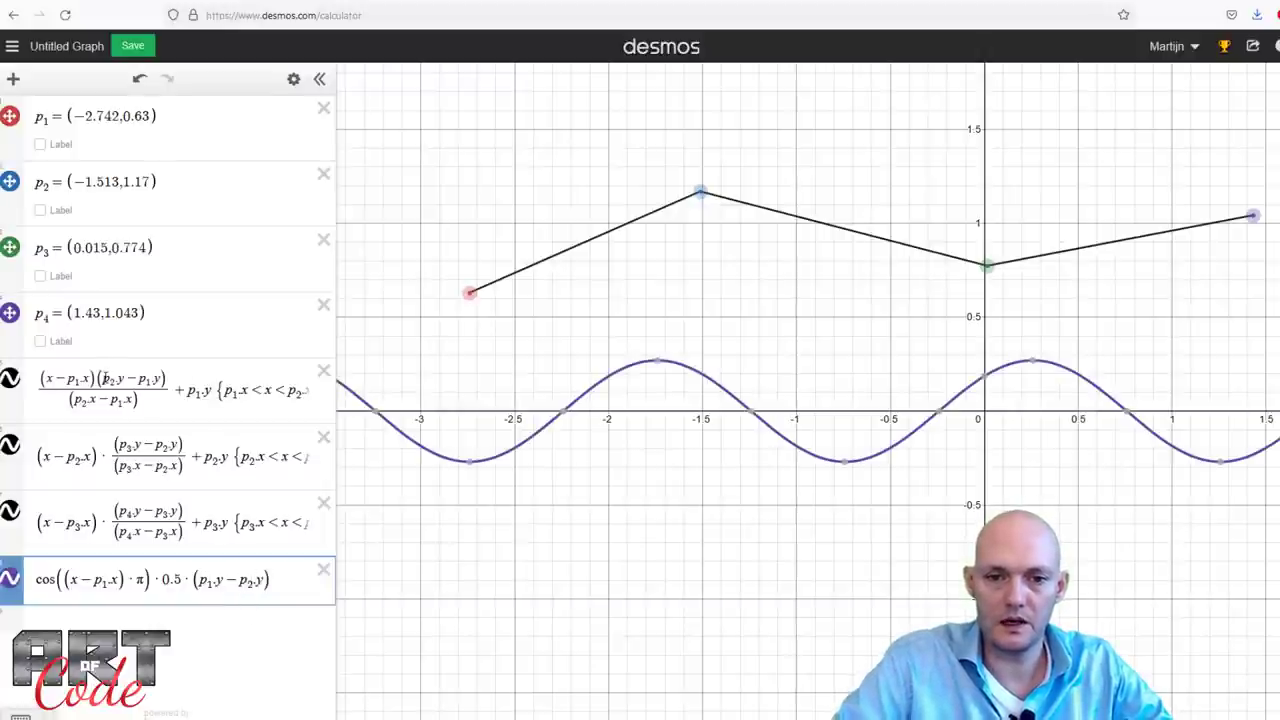
Plot a plain cos(x) as a reference curve, examine its descent from peak to trough, and delete it again.
{"action": "left_click_drag", "start_coordinate": [104, 378], "coordinate": [158, 379]}
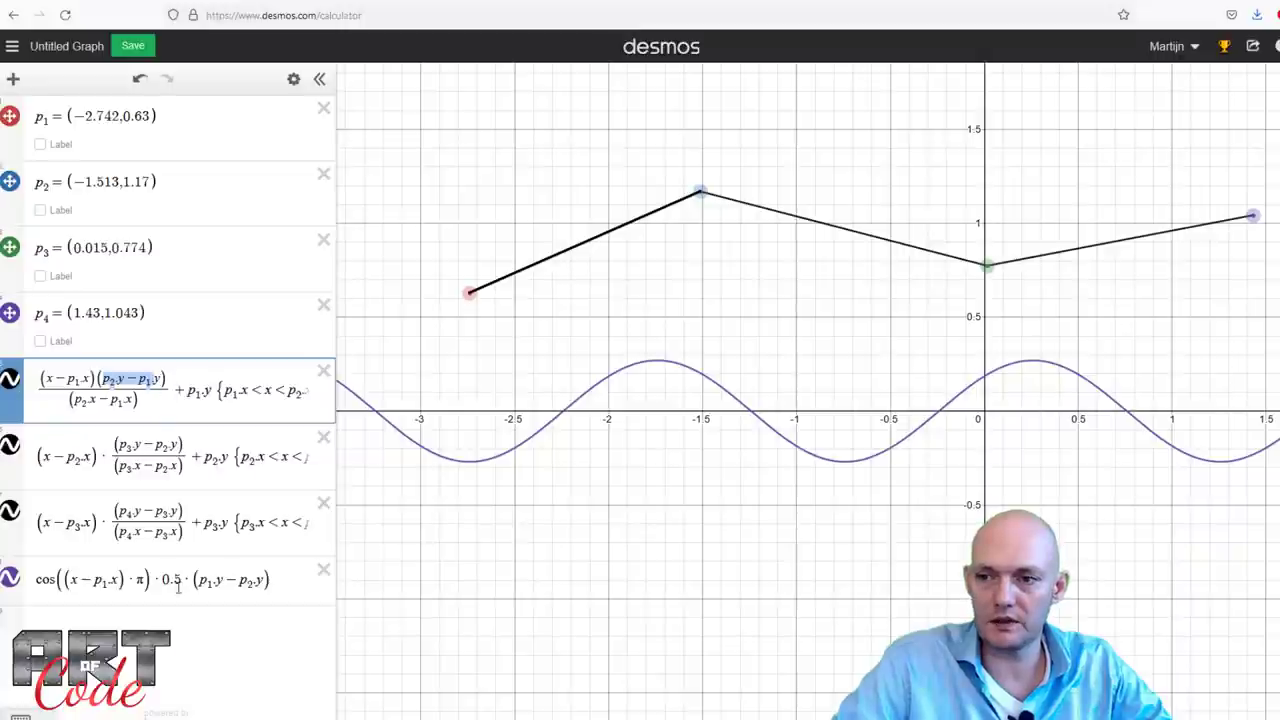
{"action": "left_click", "coordinate": [230, 619]}
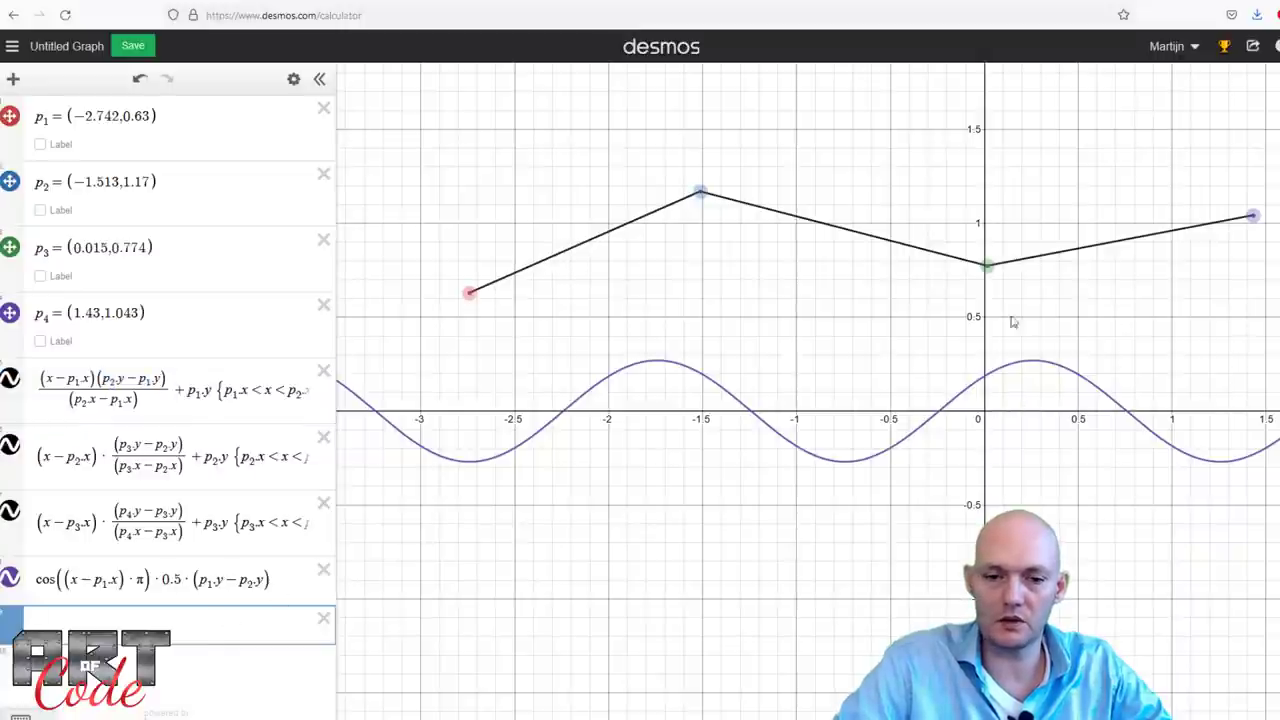
{"action": "left_click_drag", "start_coordinate": [1006, 300], "coordinate": [931, 307]}
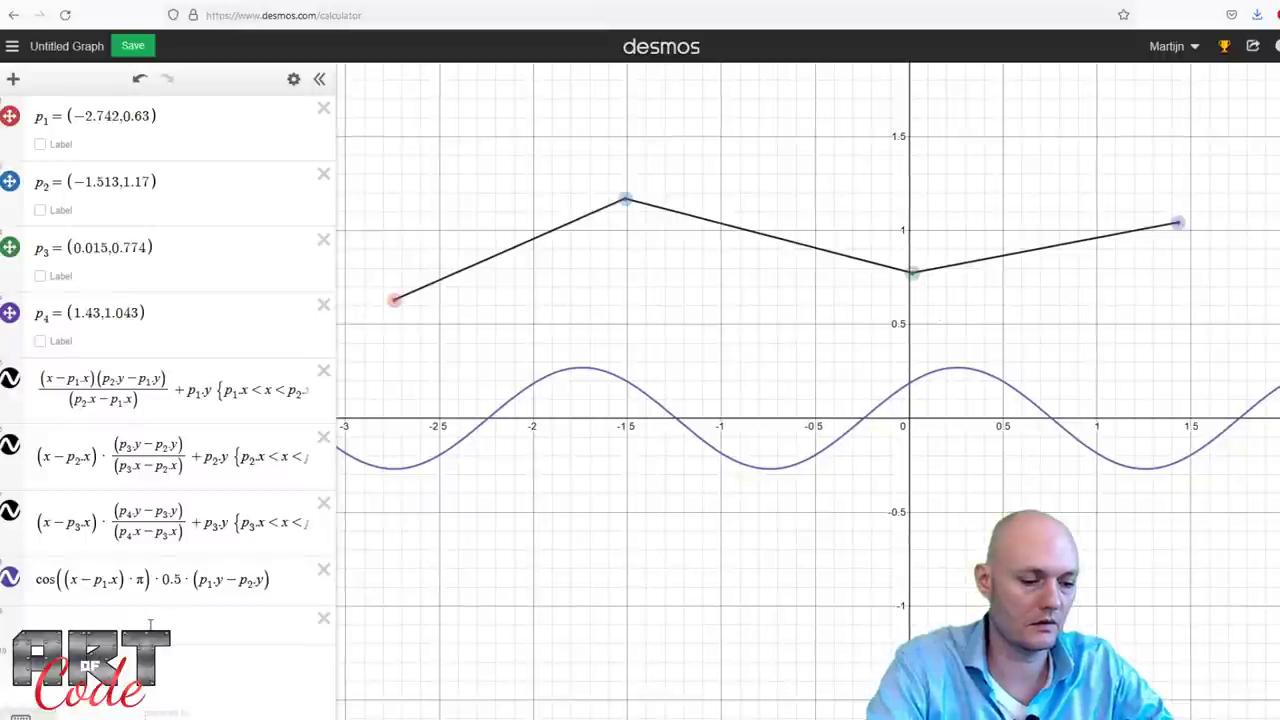
{"action": "type", "text": "cos(x)"}
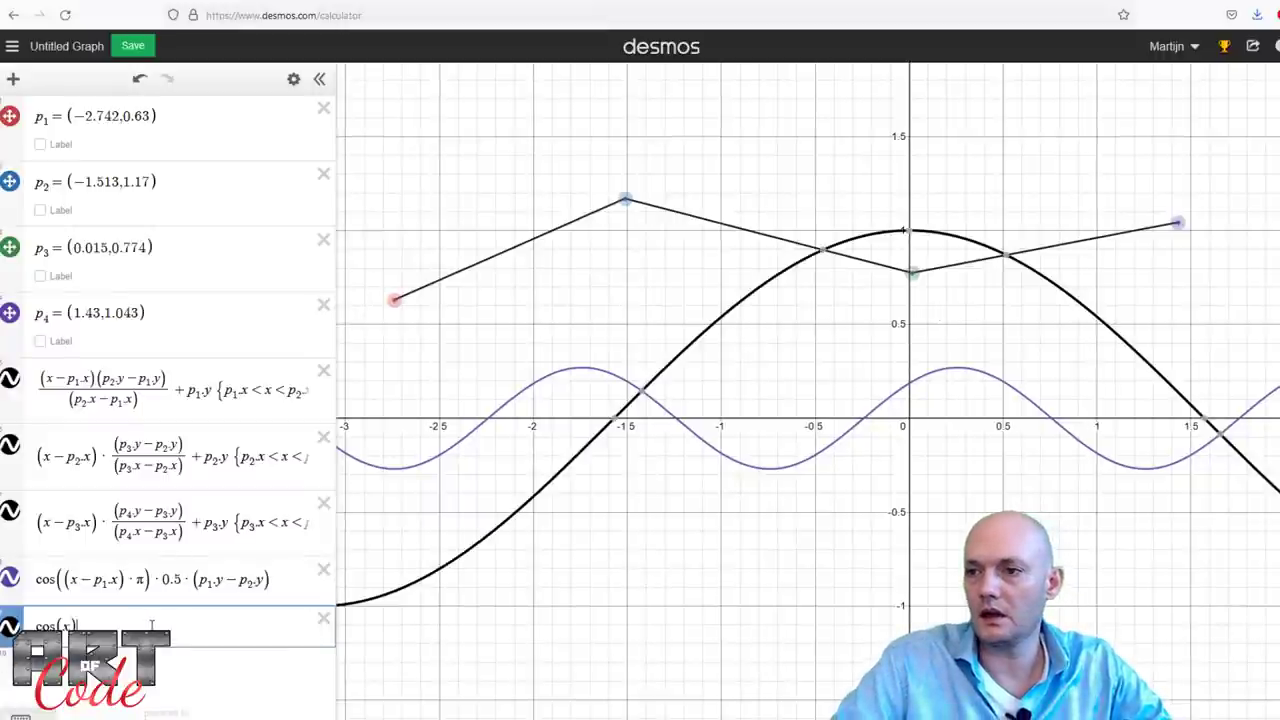
{"action": "left_click_drag", "start_coordinate": [1117, 576], "coordinate": [571, 443]}
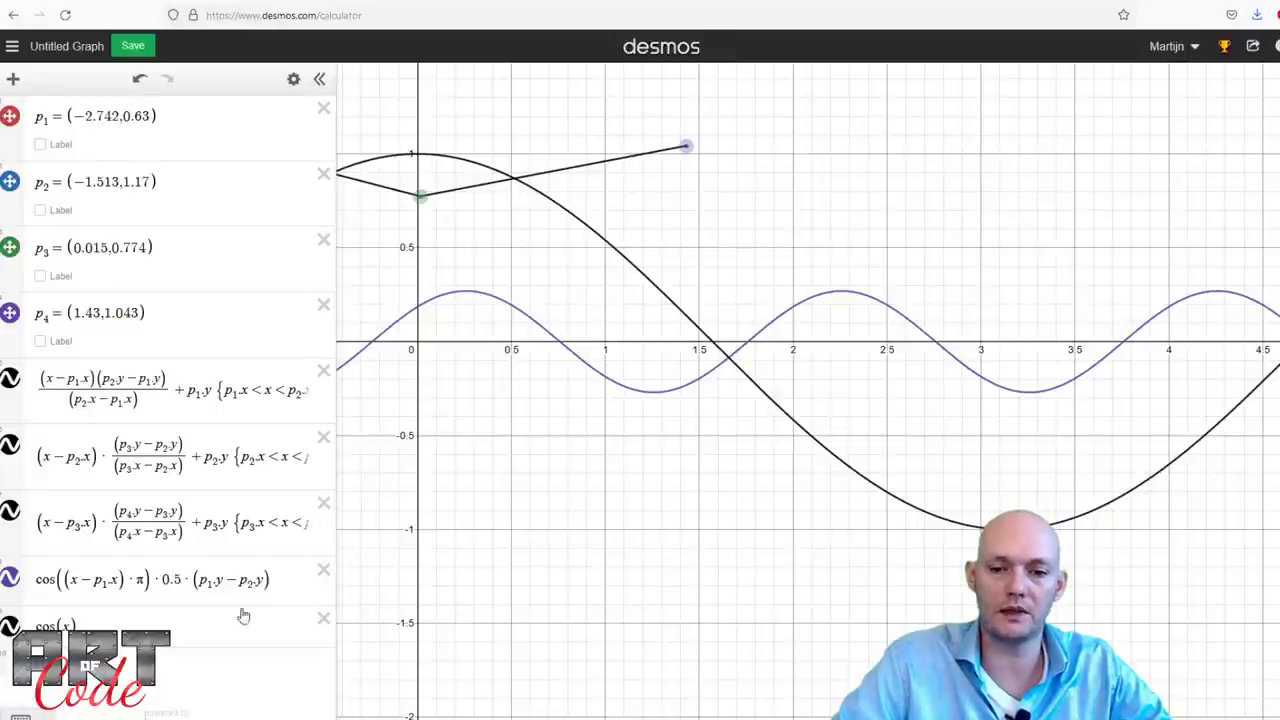
{"action": "left_click", "coordinate": [323, 618]}
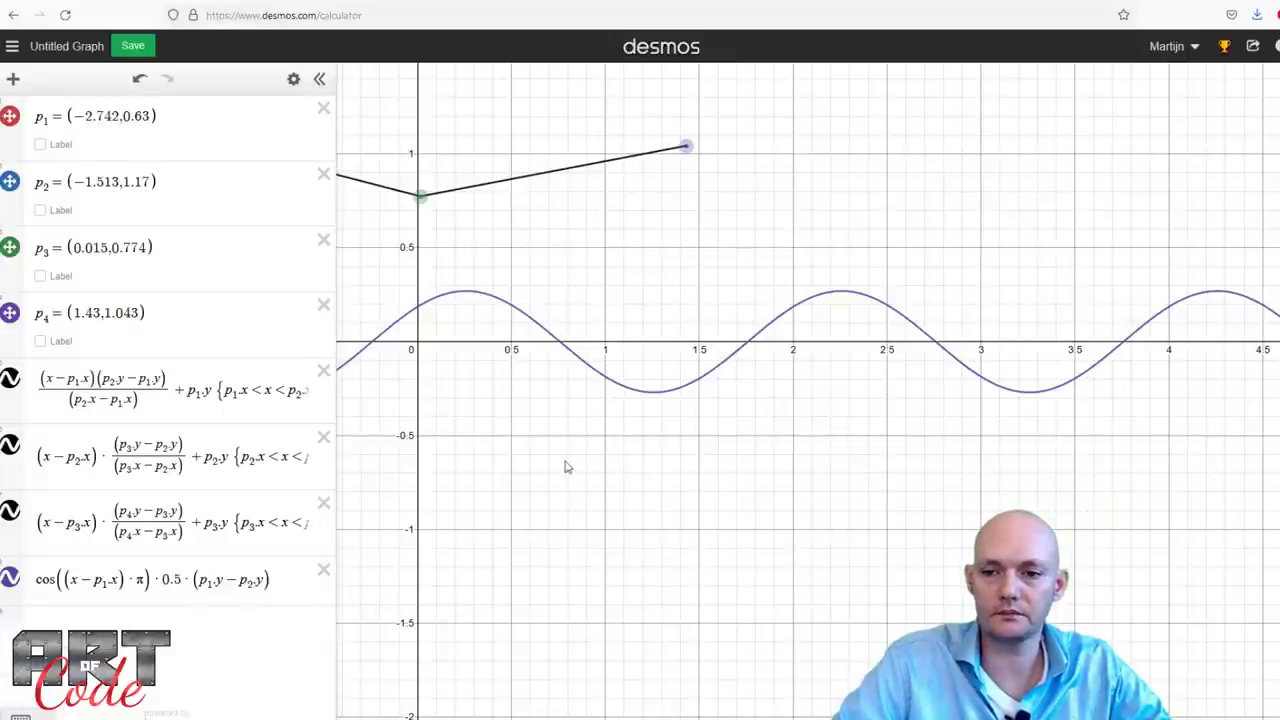
{"action": "left_click_drag", "start_coordinate": [565, 467], "coordinate": [1148, 581]}
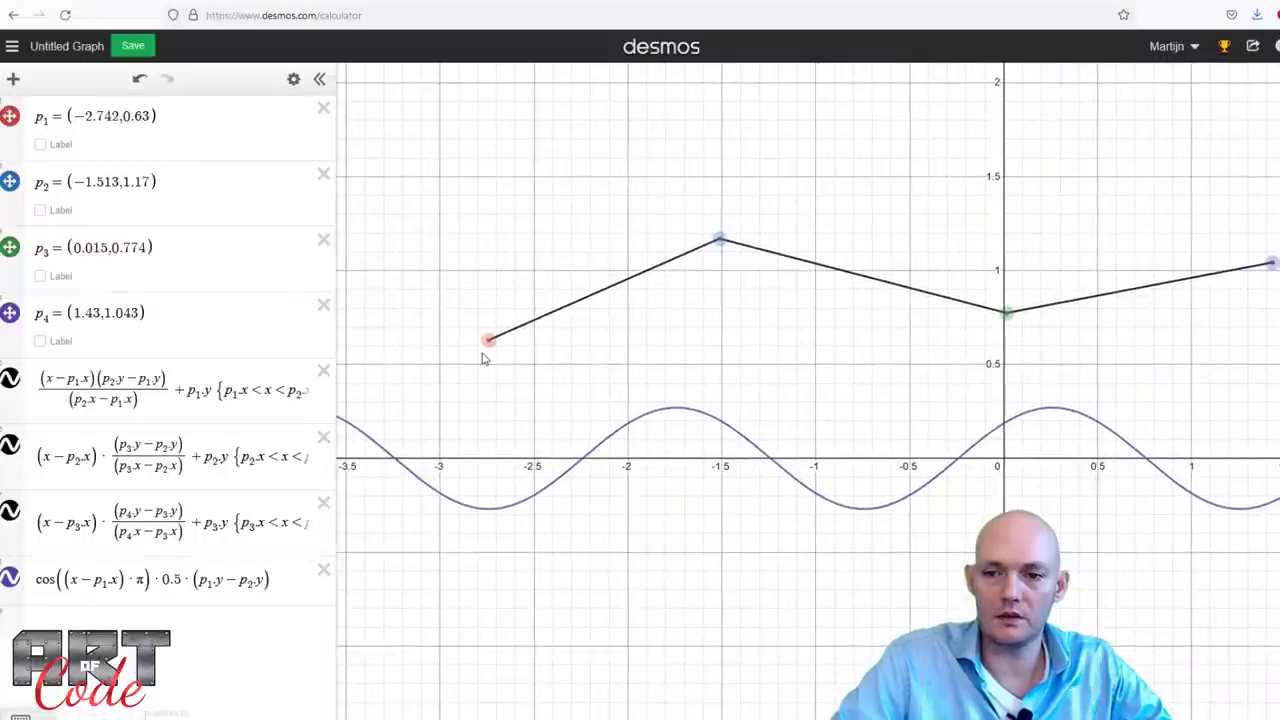
Move point p_1 to about (−2.70,0.59) and inspect the cosine curve's low point directly beneath it.
{"action": "left_click_drag", "start_coordinate": [489, 339], "coordinate": [496, 347]}
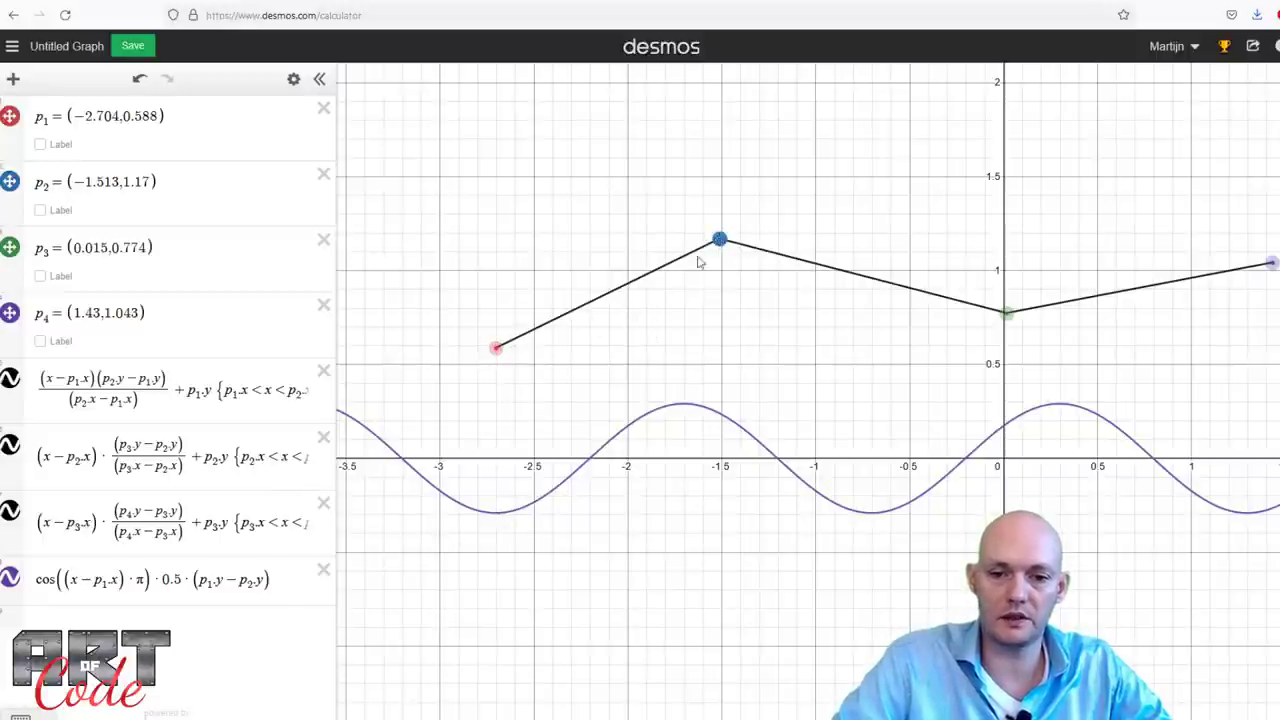
{"action": "left_click", "coordinate": [283, 582]}
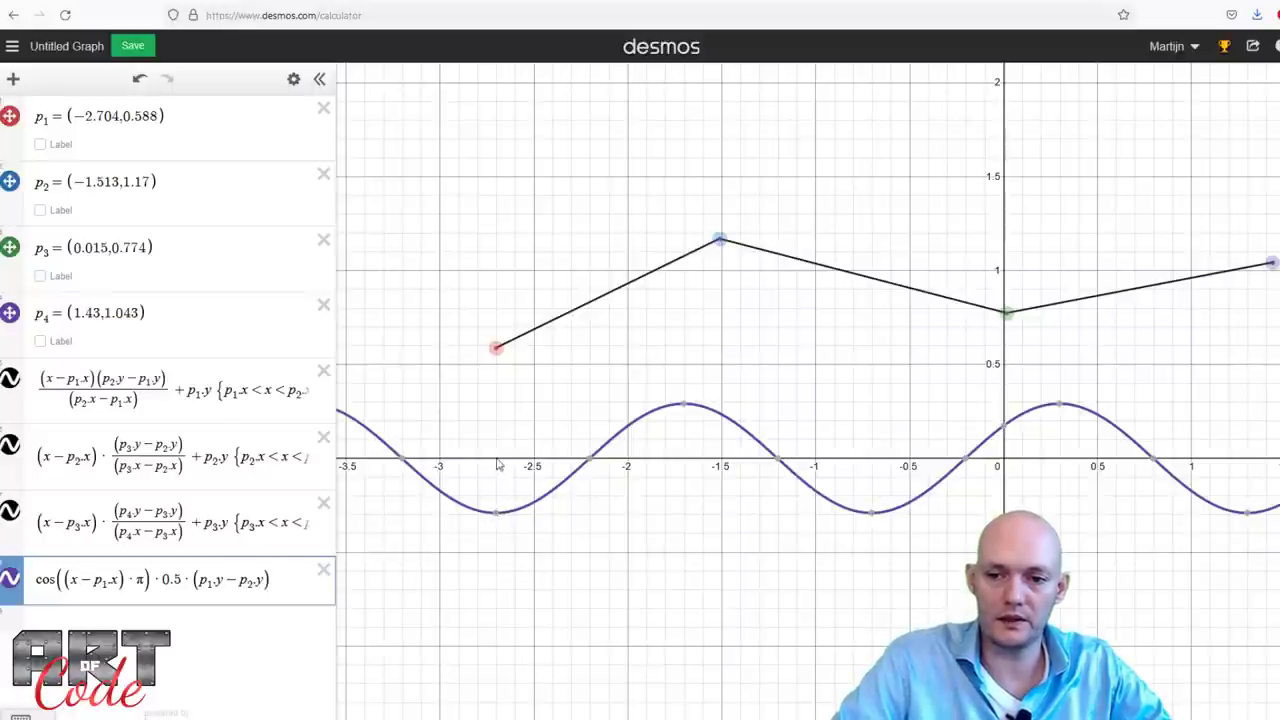
{"action": "left_click", "coordinate": [496, 512]}
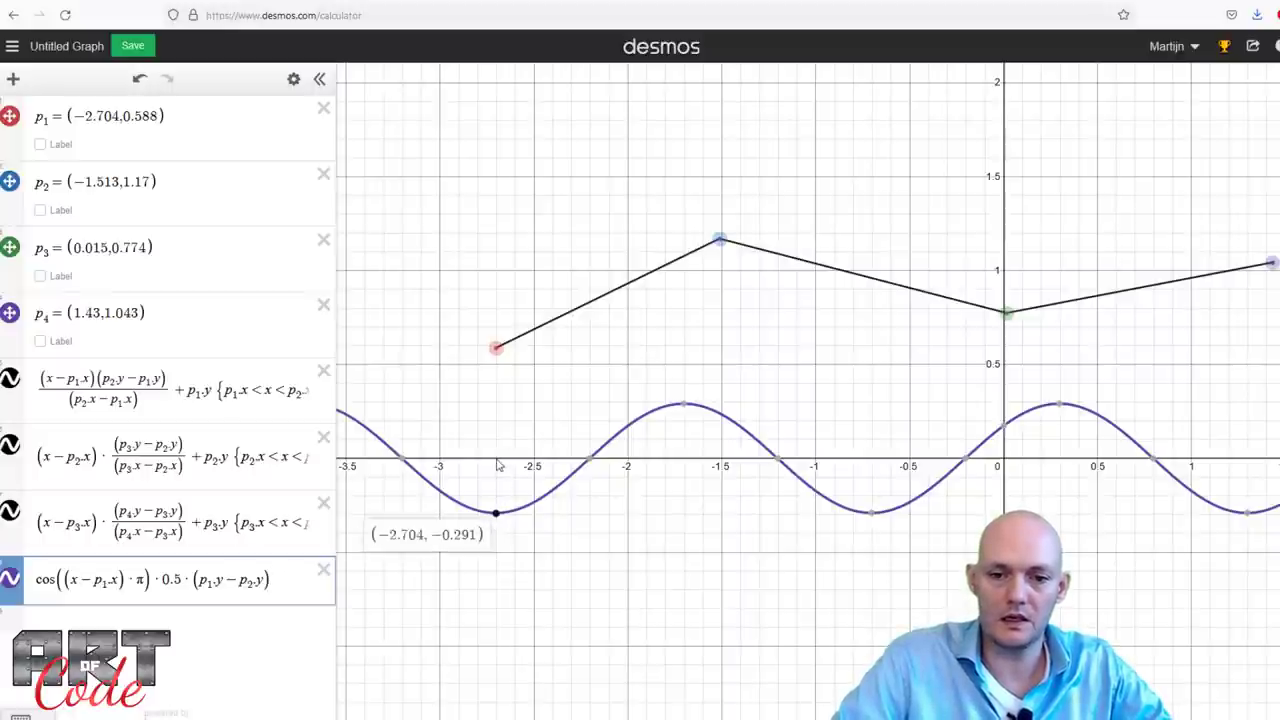
{"action": "left_click", "coordinate": [498, 465]}
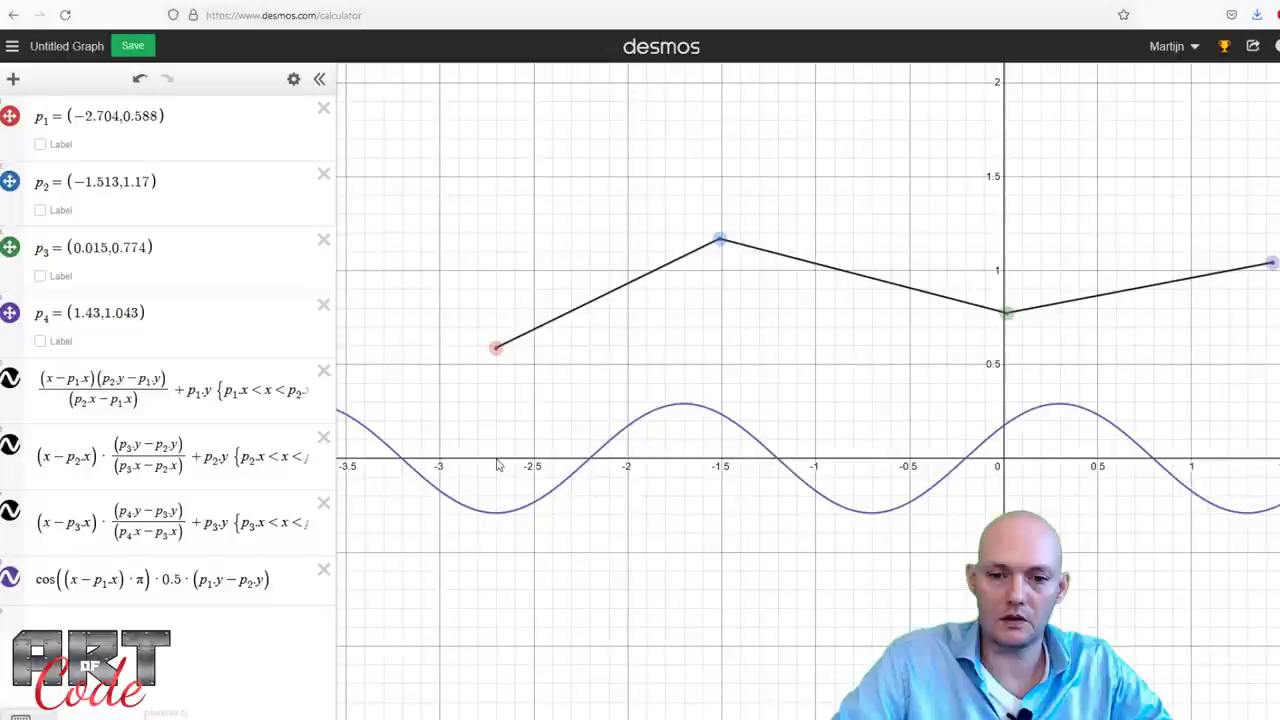
Offset the cosine curve vertically by appending +0.5·(p_1.y−p_2.y) to its expression.
{"action": "left_click", "coordinate": [306, 604]}
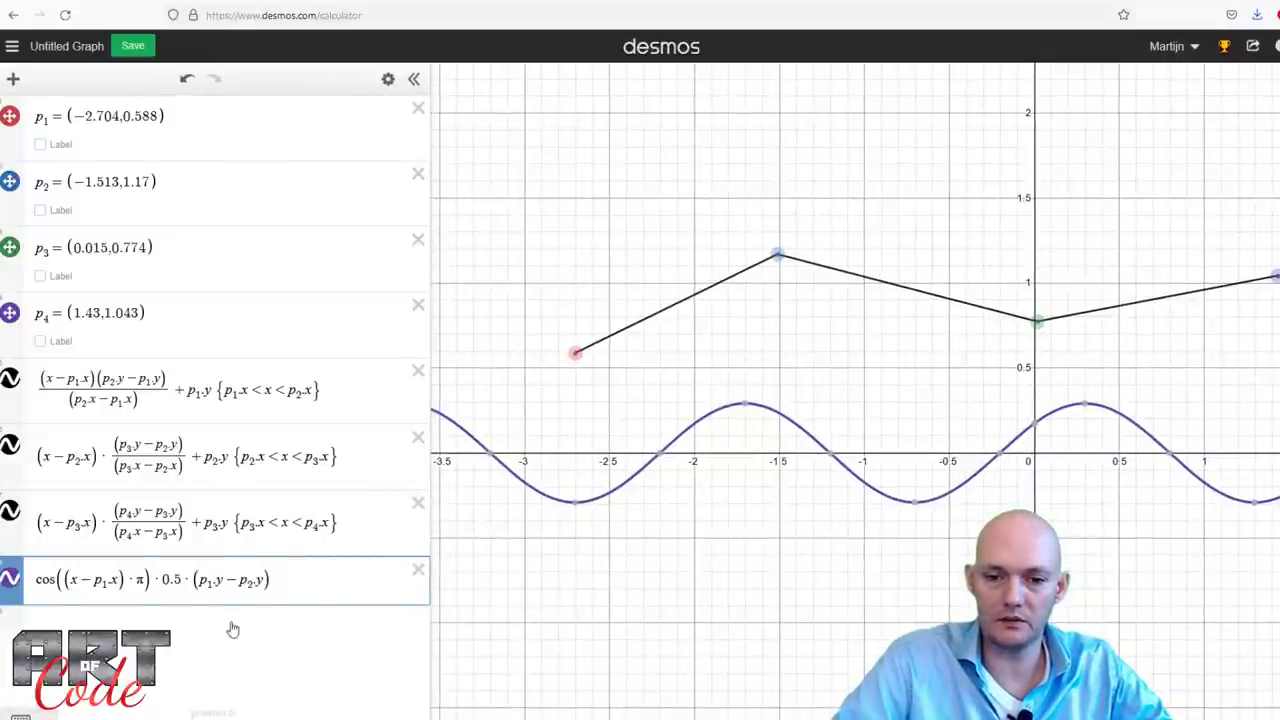
{"action": "left_click_drag", "start_coordinate": [193, 580], "coordinate": [271, 581]}
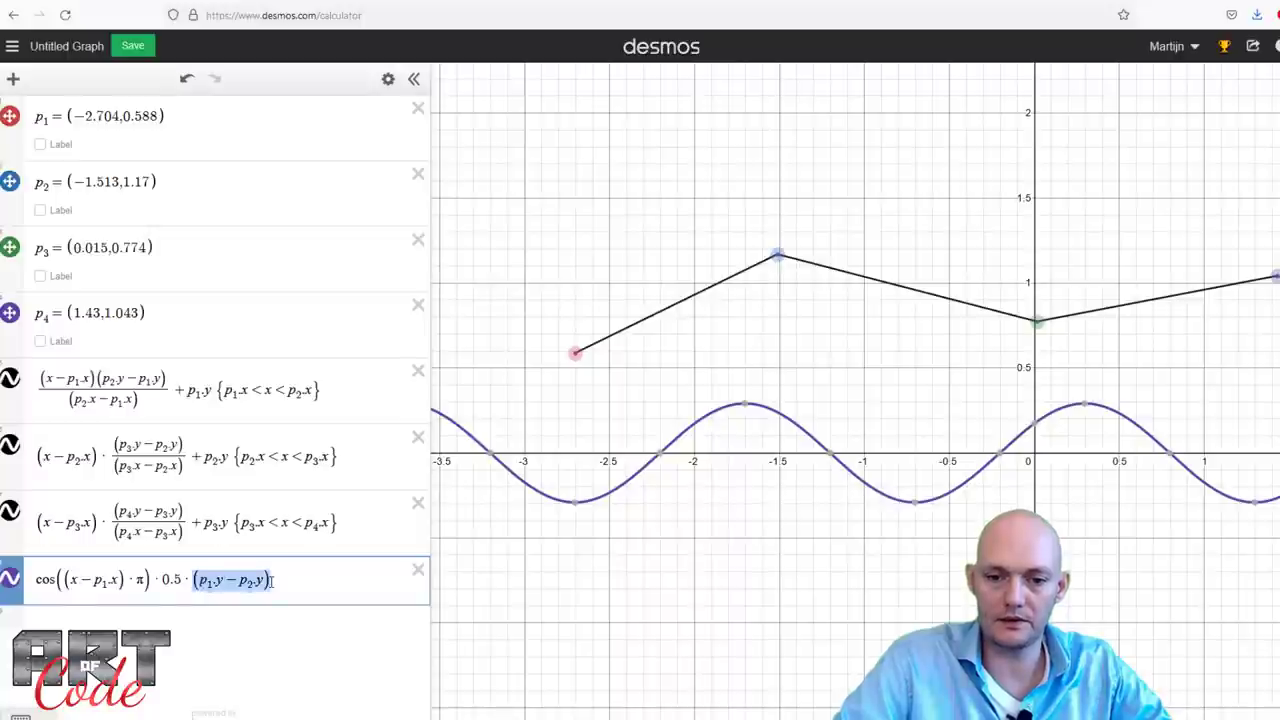
{"action": "left_click_drag", "start_coordinate": [163, 579], "coordinate": [274, 580]}
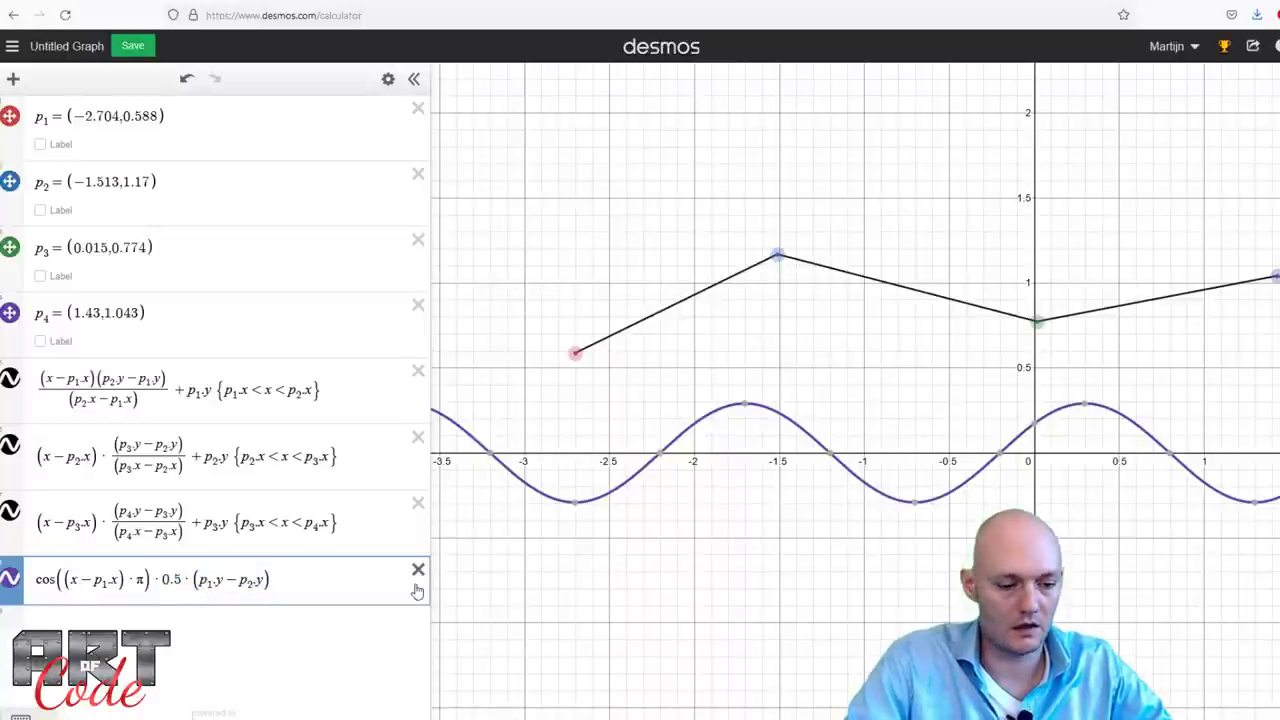
{"action": "type", "text": "+0.5*(p1.y-p2.y"}
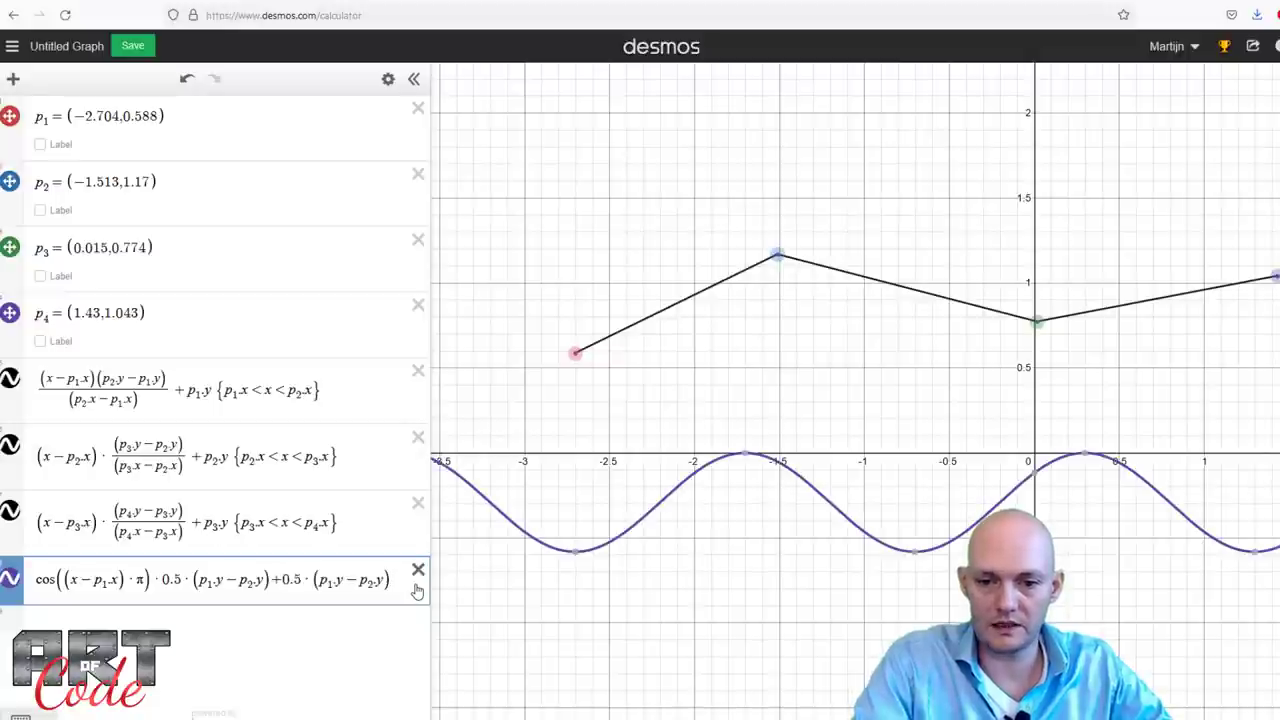
Change the offset term to −0.5·(p_1.y−p_2.y) and inspect the cosine curve's low point beneath p_1.
{"action": "key", "text": "Left"}
{"action": "key", "text": "Left"}
{"action": "key", "text": "Left"}
{"action": "key", "text": "Left"}
{"action": "key", "text": "Left"}
{"action": "key", "text": "Left"}
{"action": "key", "text": "Left"}
{"action": "key", "text": "Left"}
{"action": "key", "text": "Left"}
{"action": "key", "text": "Left"}
{"action": "key", "text": "Left"}
{"action": "key", "text": "Left"}
{"action": "key", "text": "Left"}
{"action": "key", "text": "Left"}
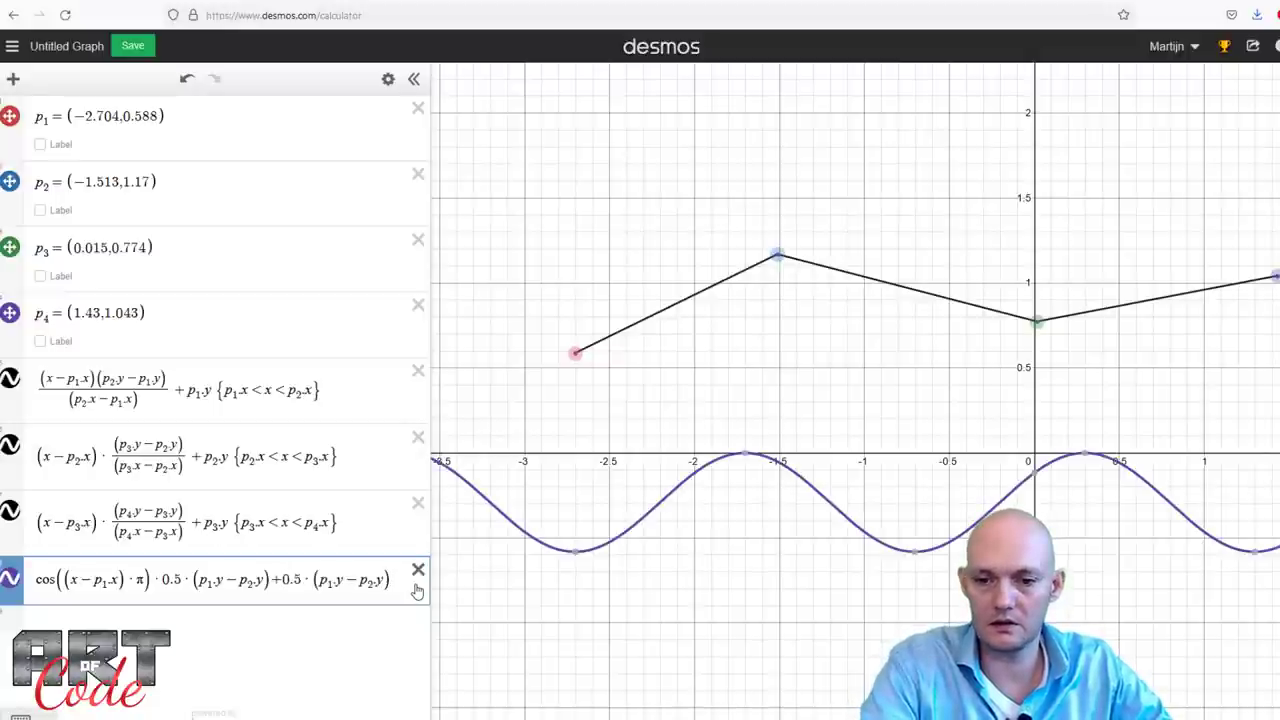
{"action": "key", "text": "BackSpace"}
{"action": "type", "text": "-"}
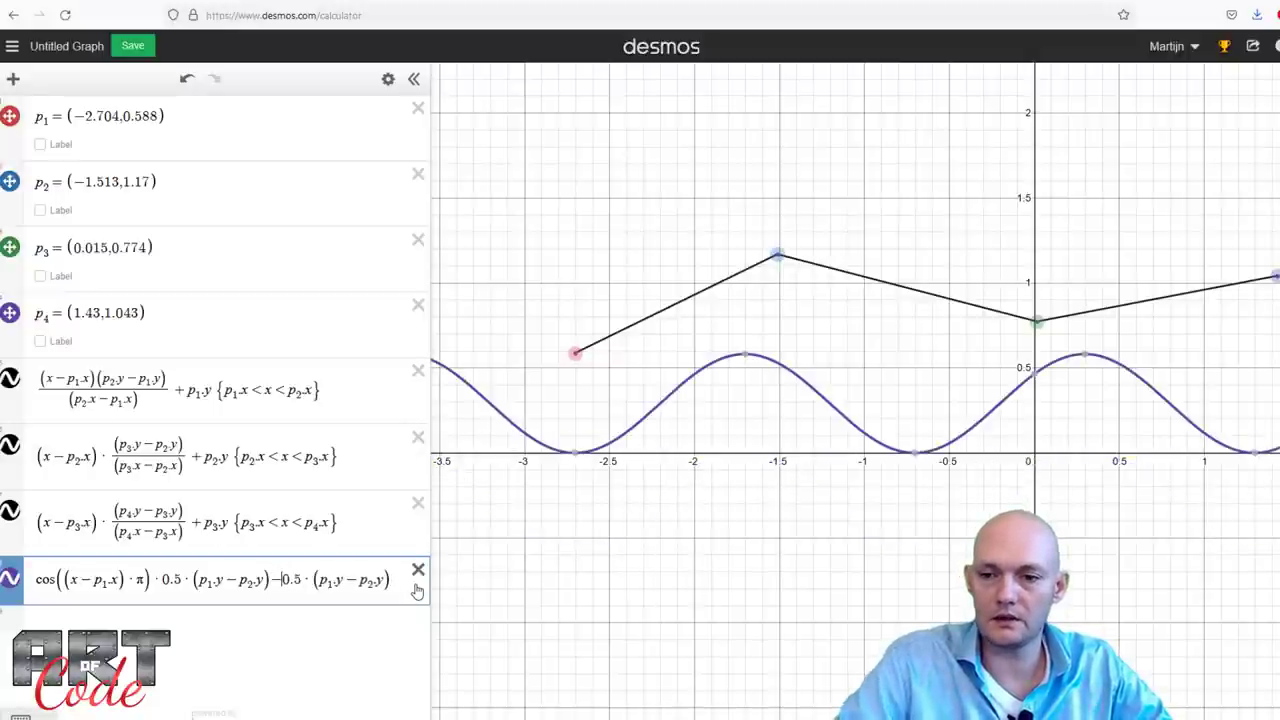
{"action": "left_click_drag", "start_coordinate": [702, 487], "coordinate": [743, 560]}
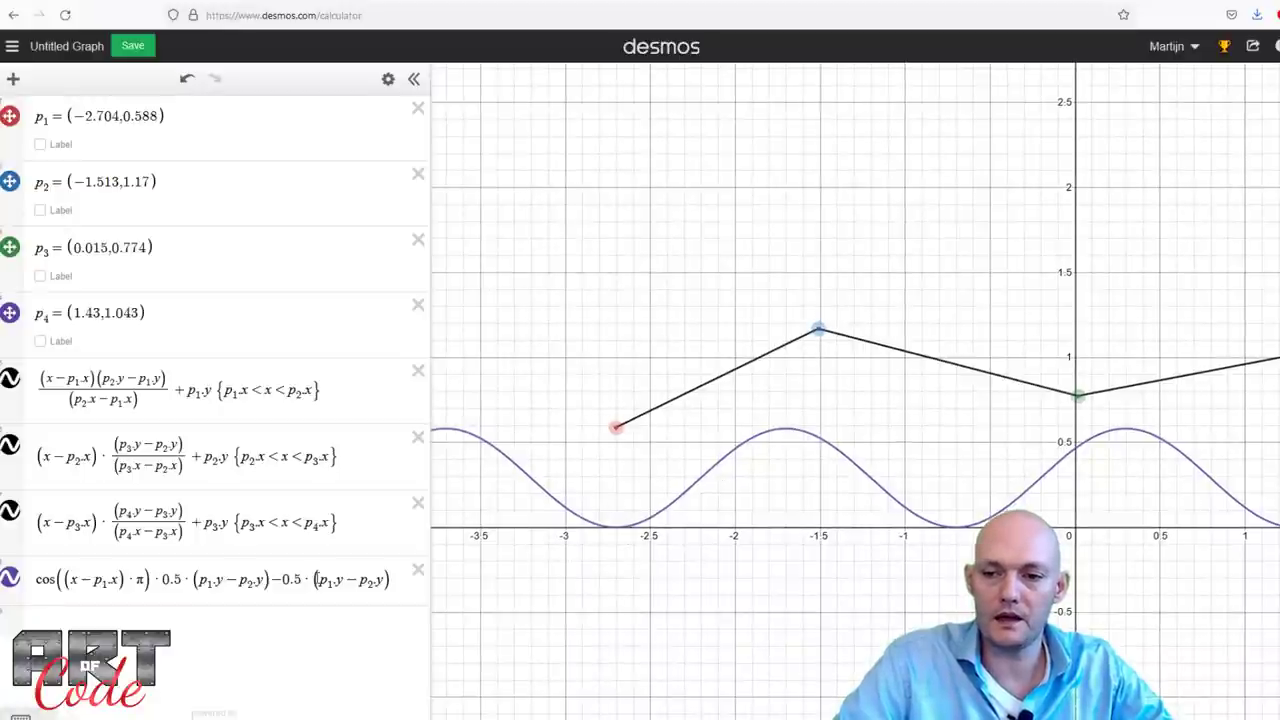
{"action": "left_click", "coordinate": [616, 530]}
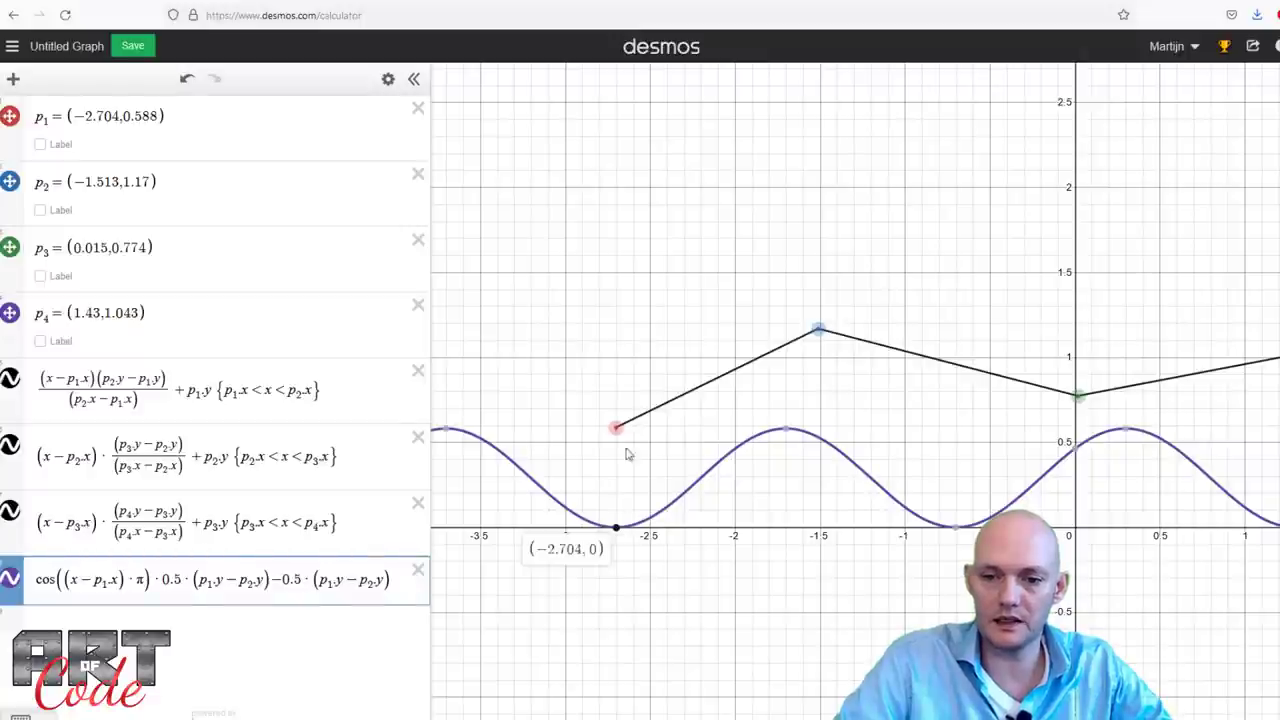
Shift the cosine curve vertically to p_1's height by adding p_1.y at the end of its expression.
{"action": "left_click", "coordinate": [390, 584]}
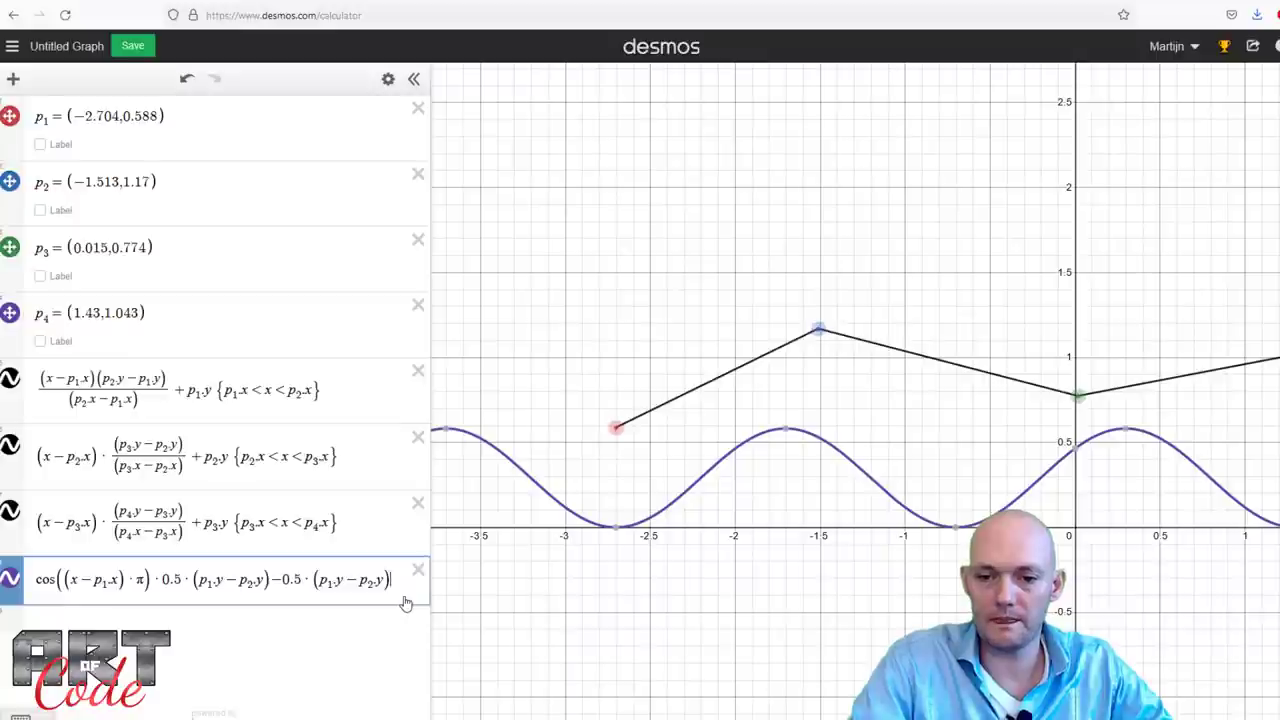
{"action": "type", "text": "+"}
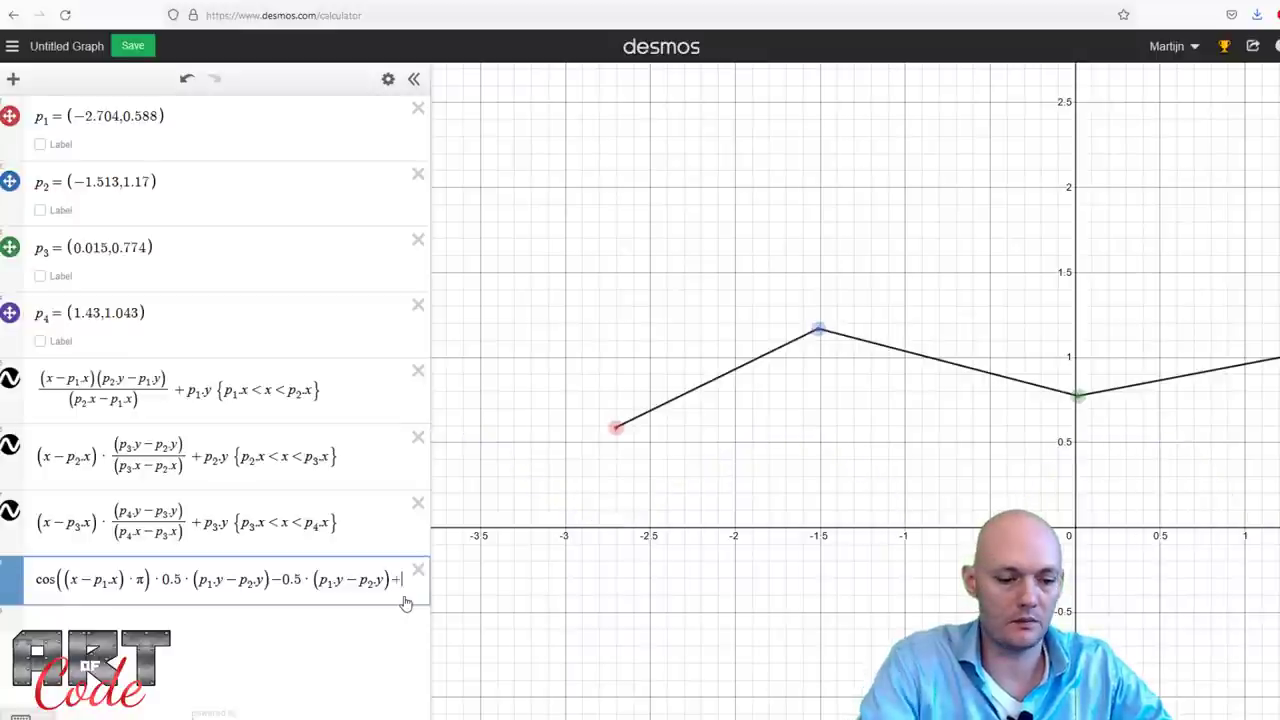
{"action": "type", "text": "p1.y"}
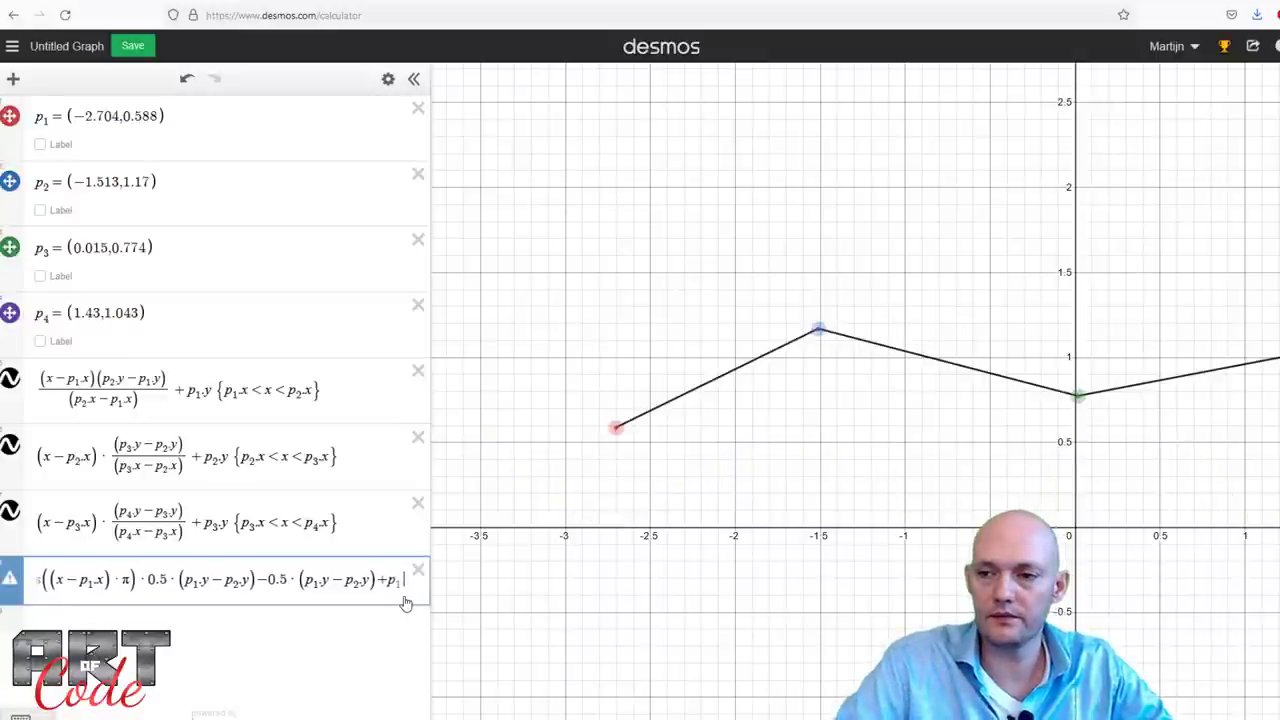
{"action": "left_click_drag", "start_coordinate": [780, 430], "coordinate": [746, 451]}
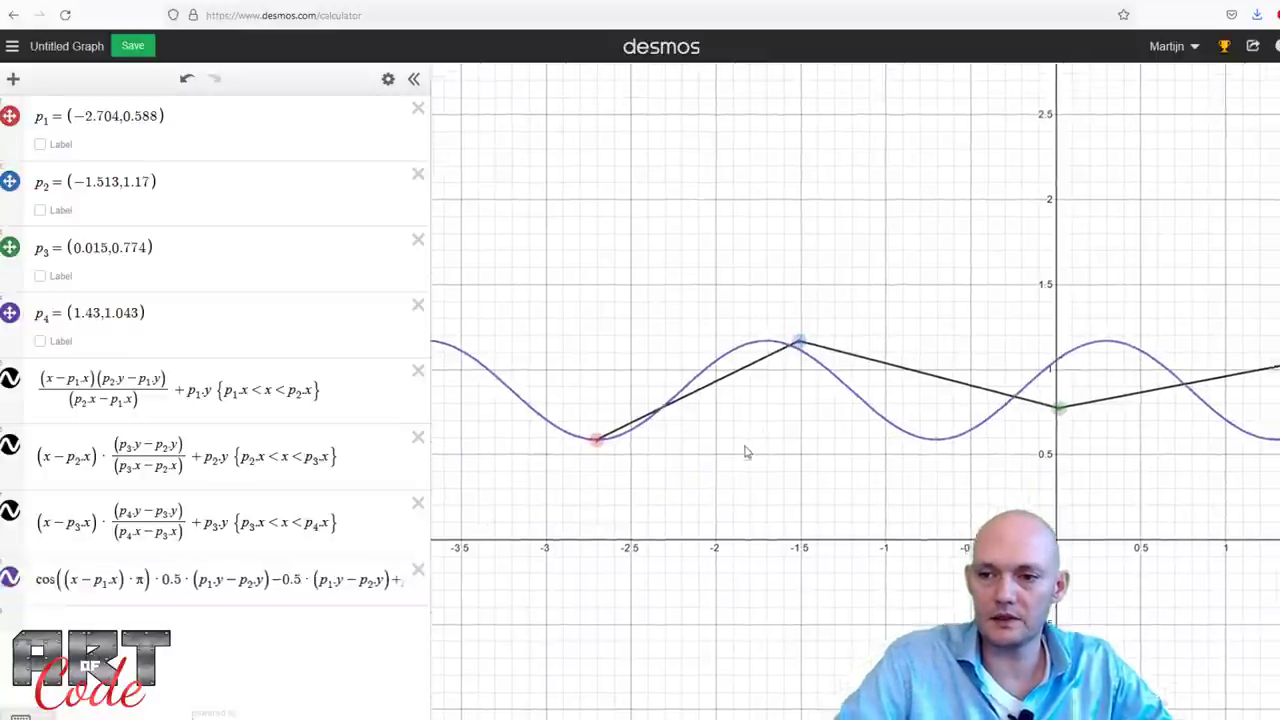
Move point p_2 to about (−1.20,1.02) to compare its position with the cosine curve's peak.
{"action": "left_click_drag", "start_coordinate": [785, 349], "coordinate": [862, 353]}
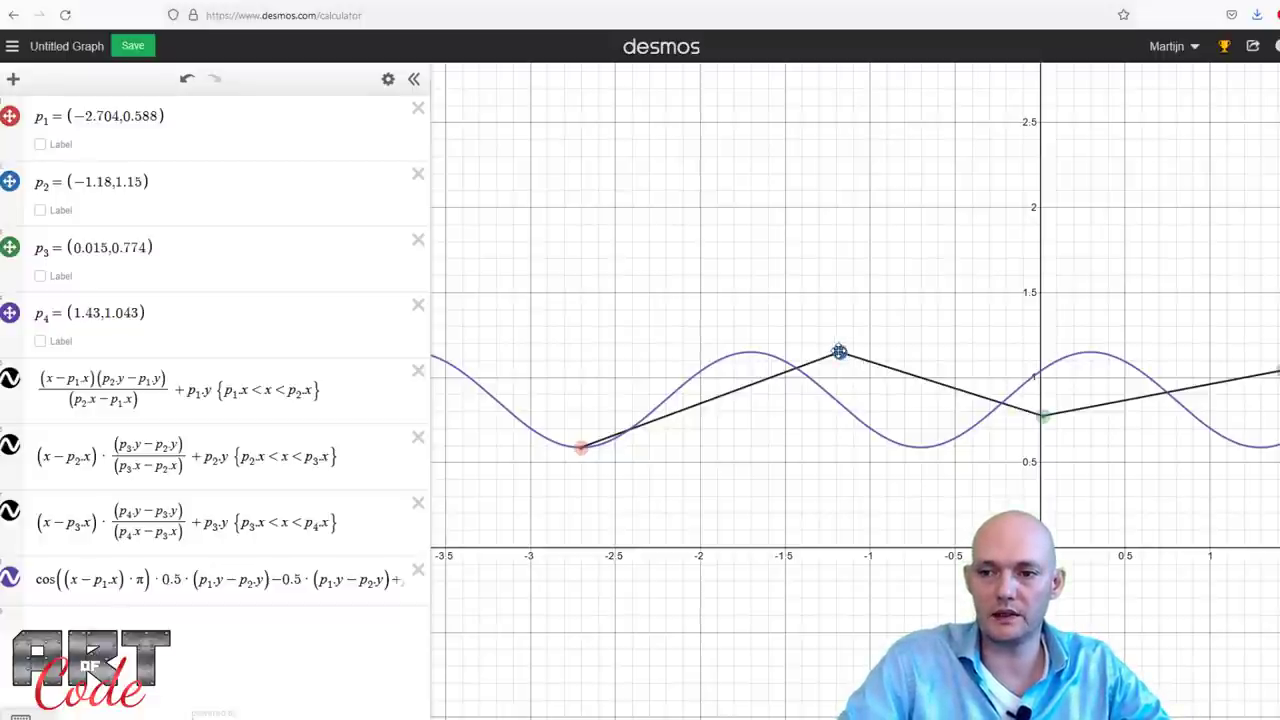
{"action": "mouse_move", "coordinate": [840, 352]}
{"action": "left_mouse_down"}
{"action": "mouse_move", "coordinate": [857, 351]}
{"action": "mouse_move", "coordinate": [834, 353]}
{"action": "left_mouse_up"}
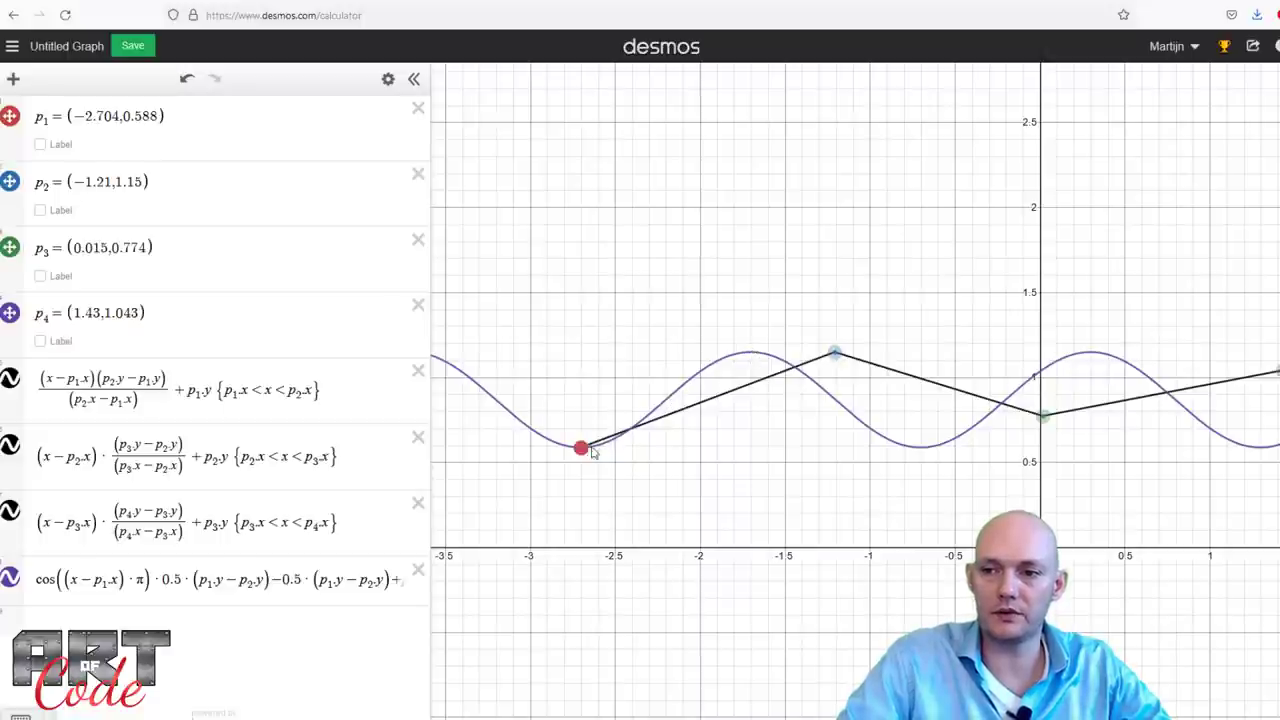
{"action": "mouse_move", "coordinate": [835, 353]}
{"action": "left_mouse_down"}
{"action": "mouse_move", "coordinate": [837, 386]}
{"action": "mouse_move", "coordinate": [837, 373]}
{"action": "left_mouse_up"}
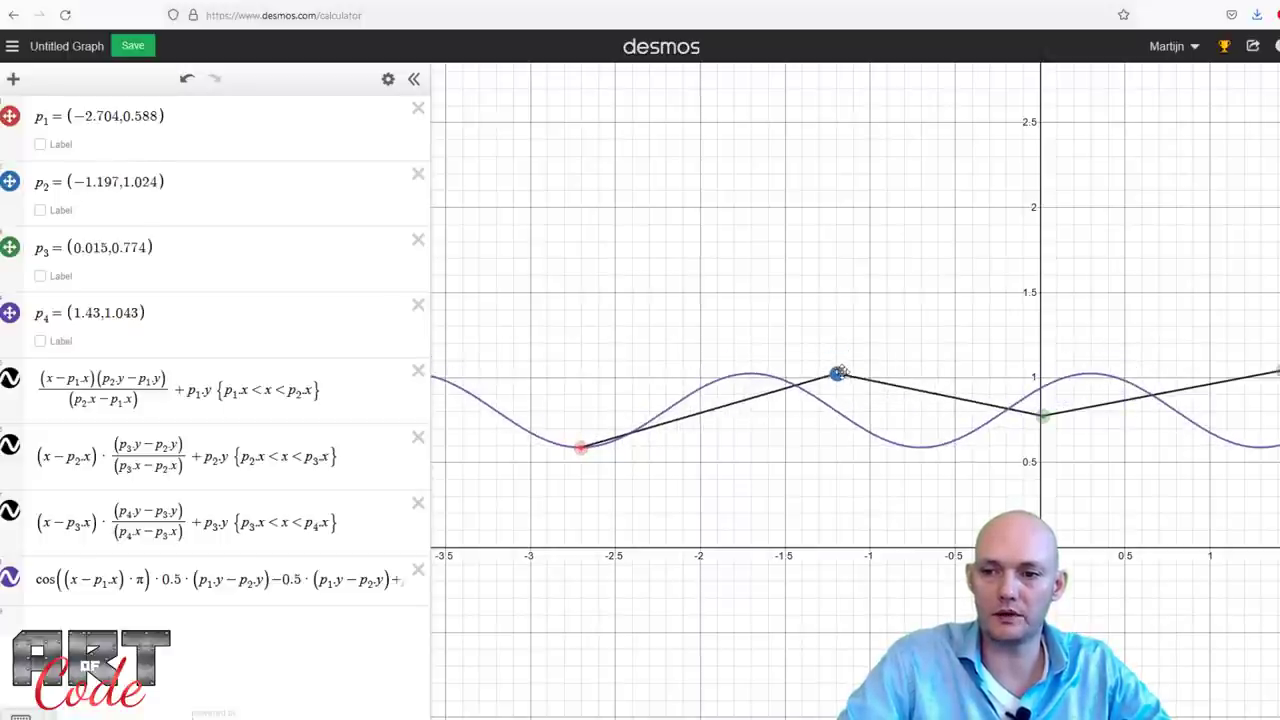
Try multiplying x by 2 inside the cosine expression to test the effect on the wavelength.
{"action": "left_click", "coordinate": [85, 580]}
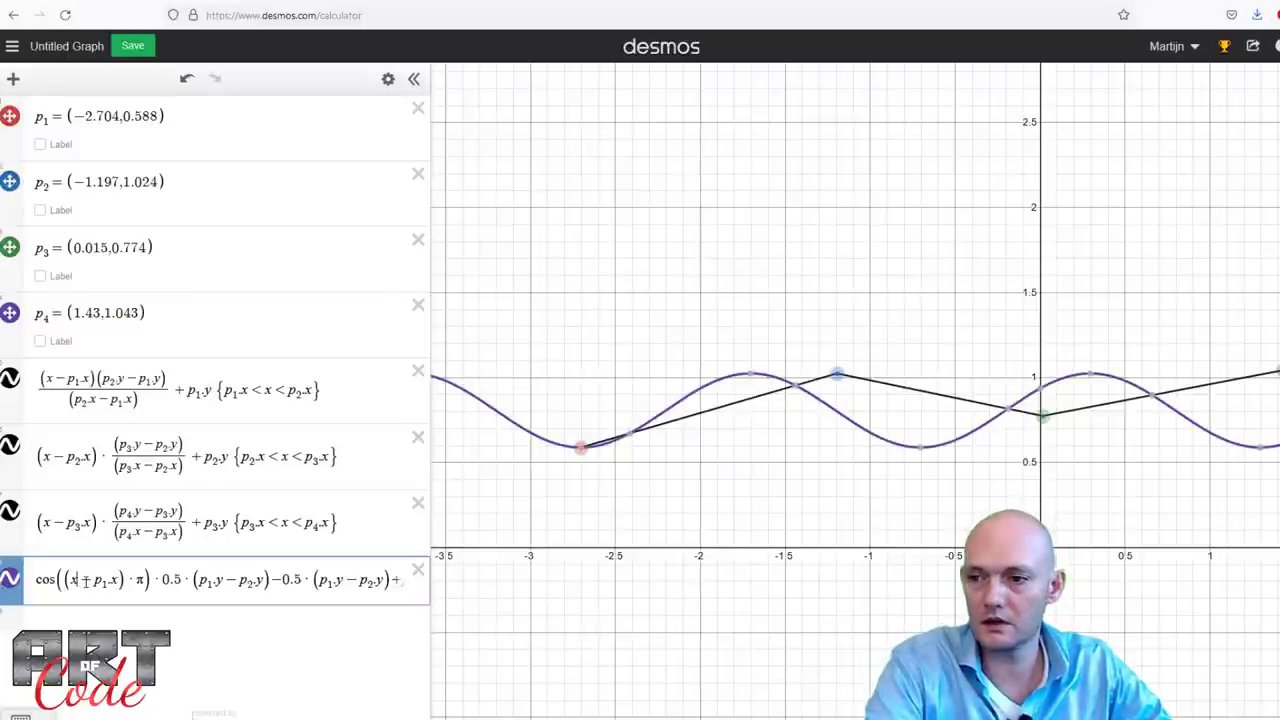
{"action": "type", "text": "*2"}
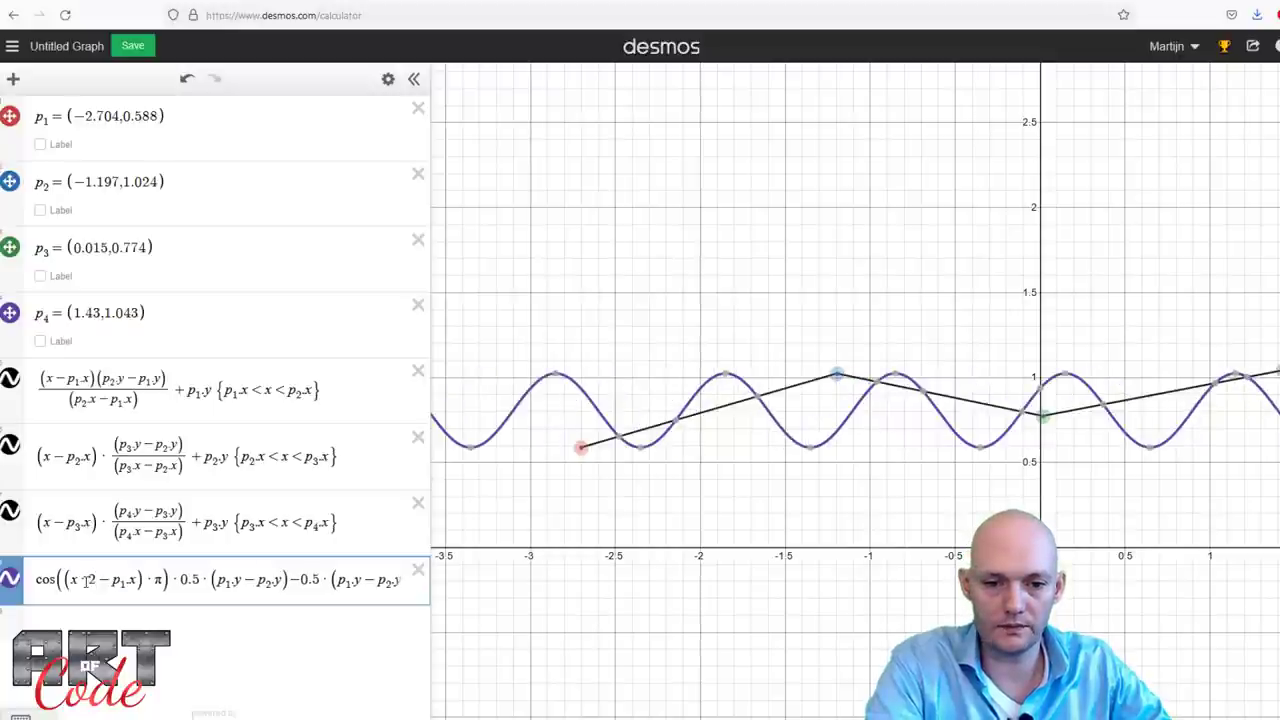
{"action": "key", "text": "BackSpace"}
{"action": "key", "text": "BackSpace"}
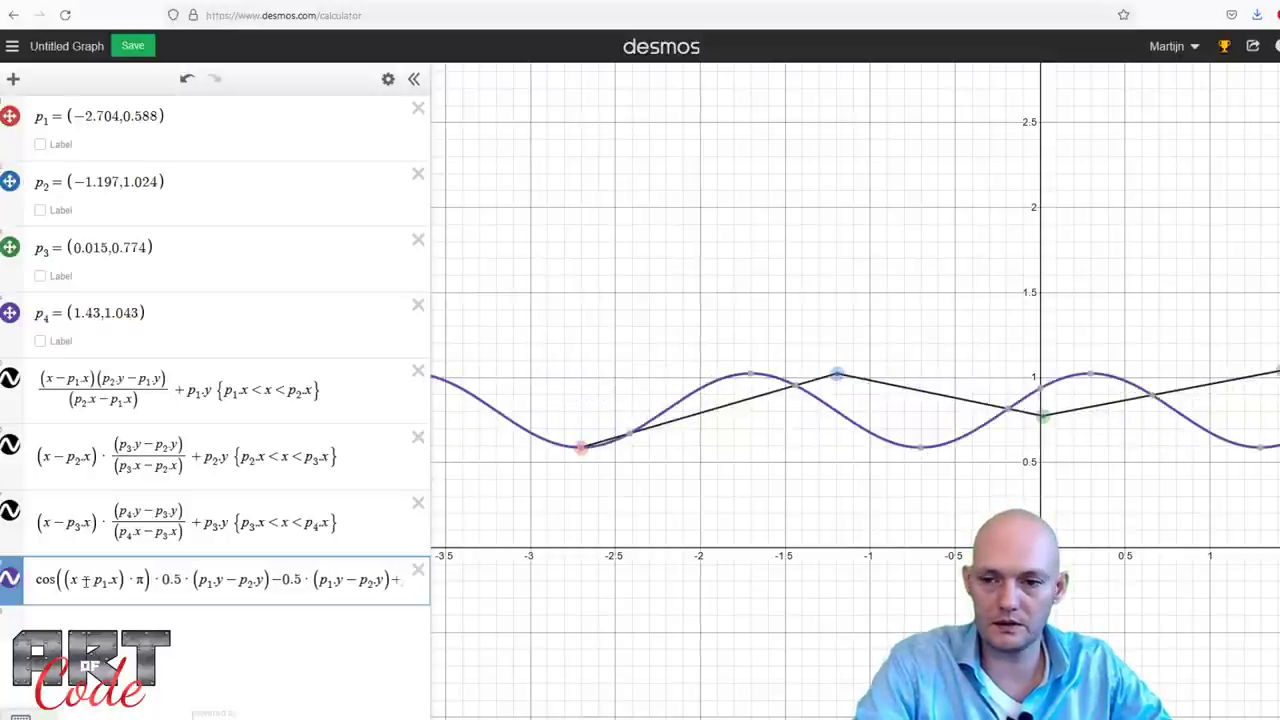
Insert the points' horizontal distance (p_2.x−p_1.x) as a factor after (x−p_1.x) in the cosine expression.
{"action": "key", "text": "Left"}
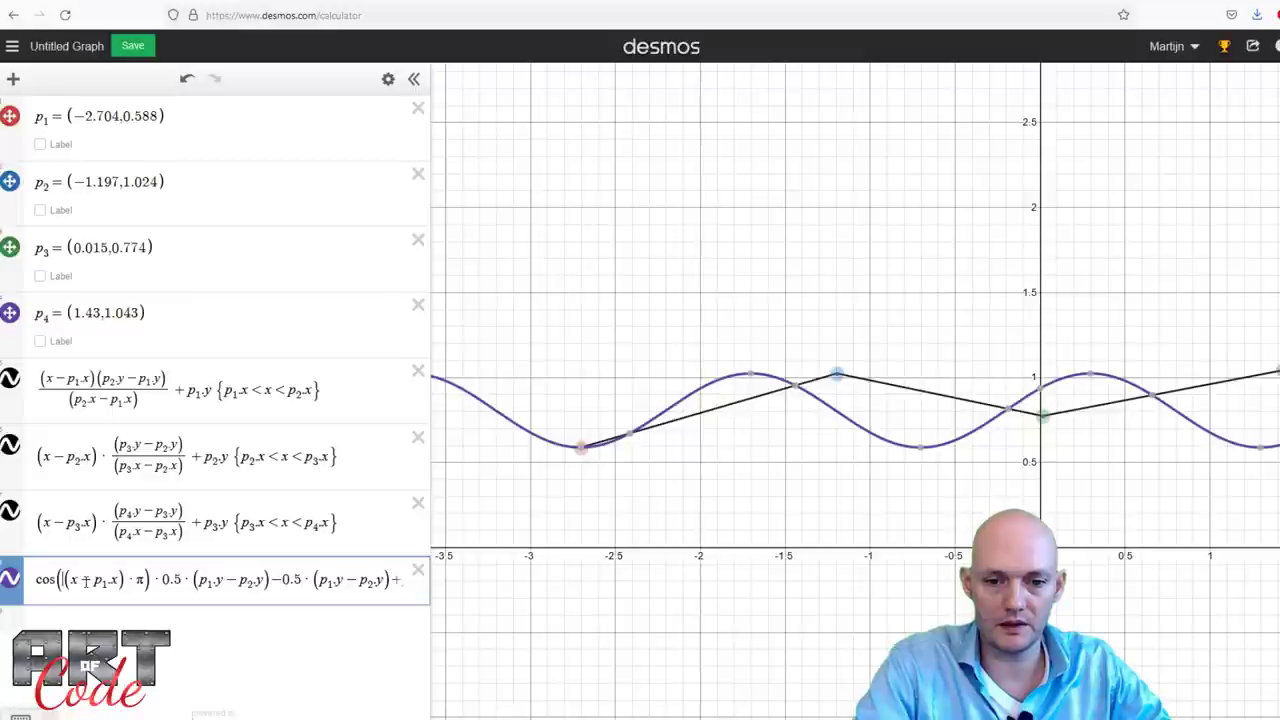
{"action": "left_click", "coordinate": [123, 580]}
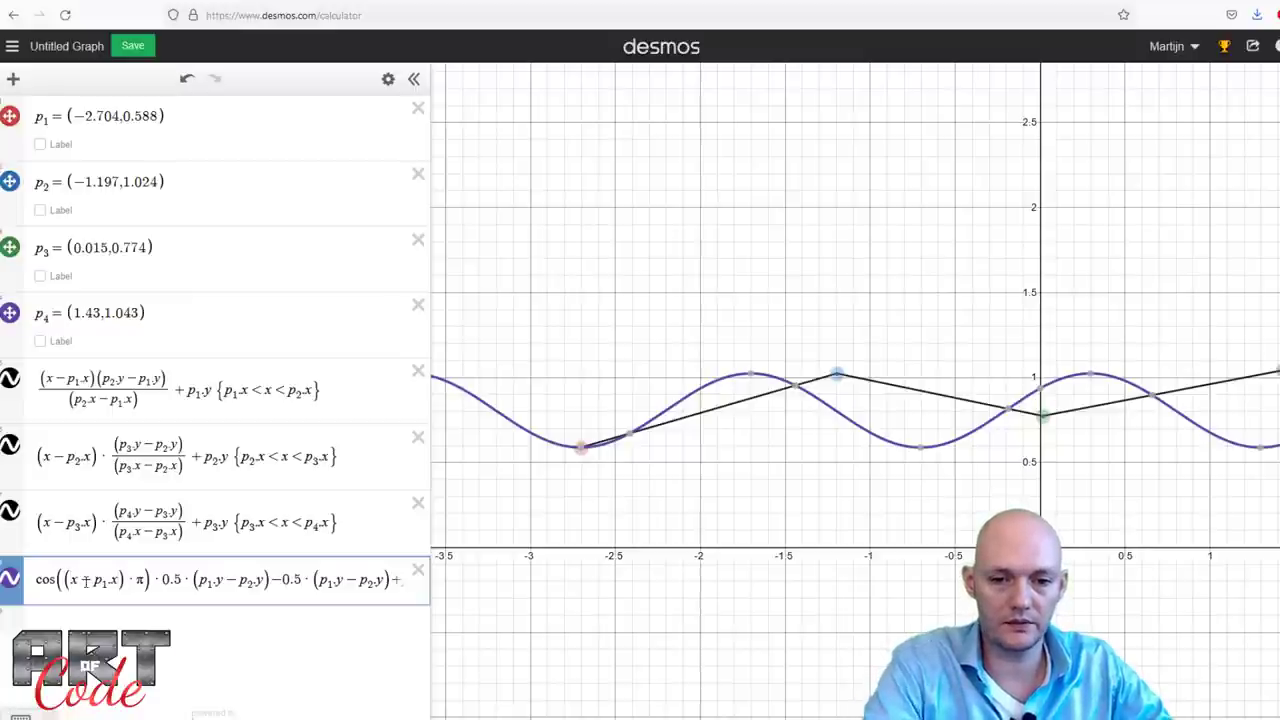
{"action": "type", "text": "("}
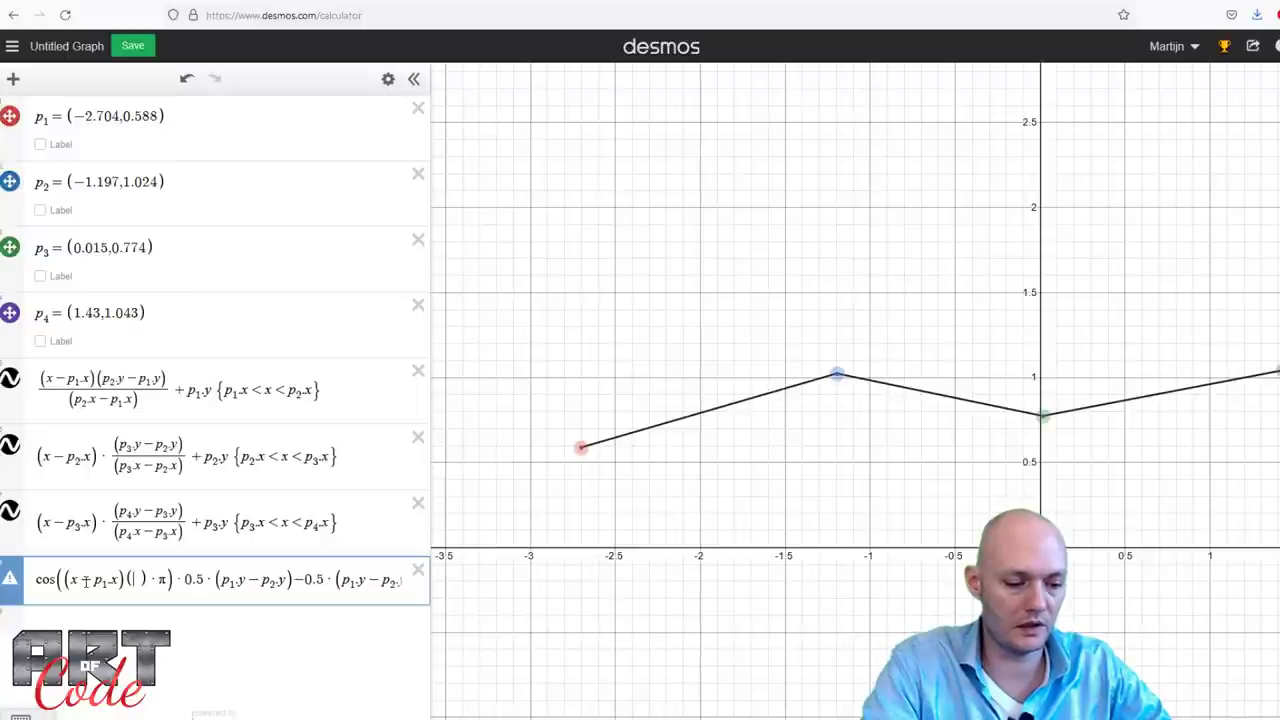
{"action": "type", "text": "p_2.x-"}
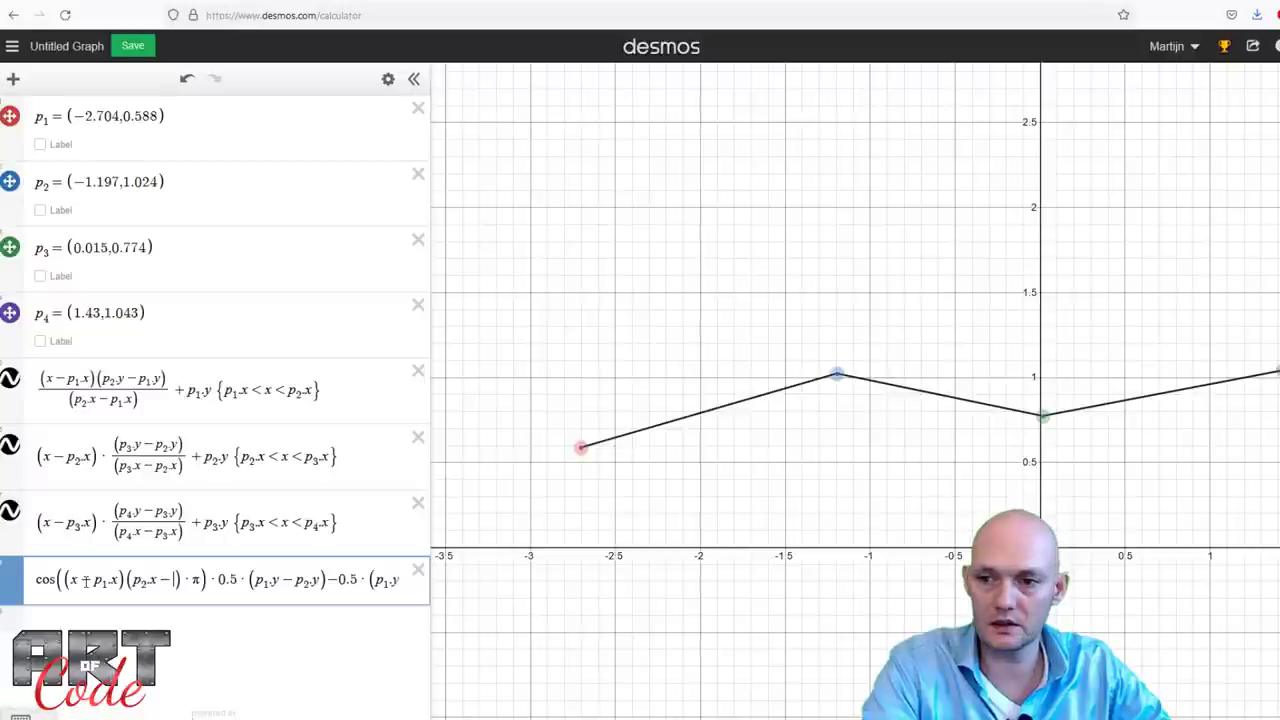
{"action": "type", "text": "p_1.x)"}
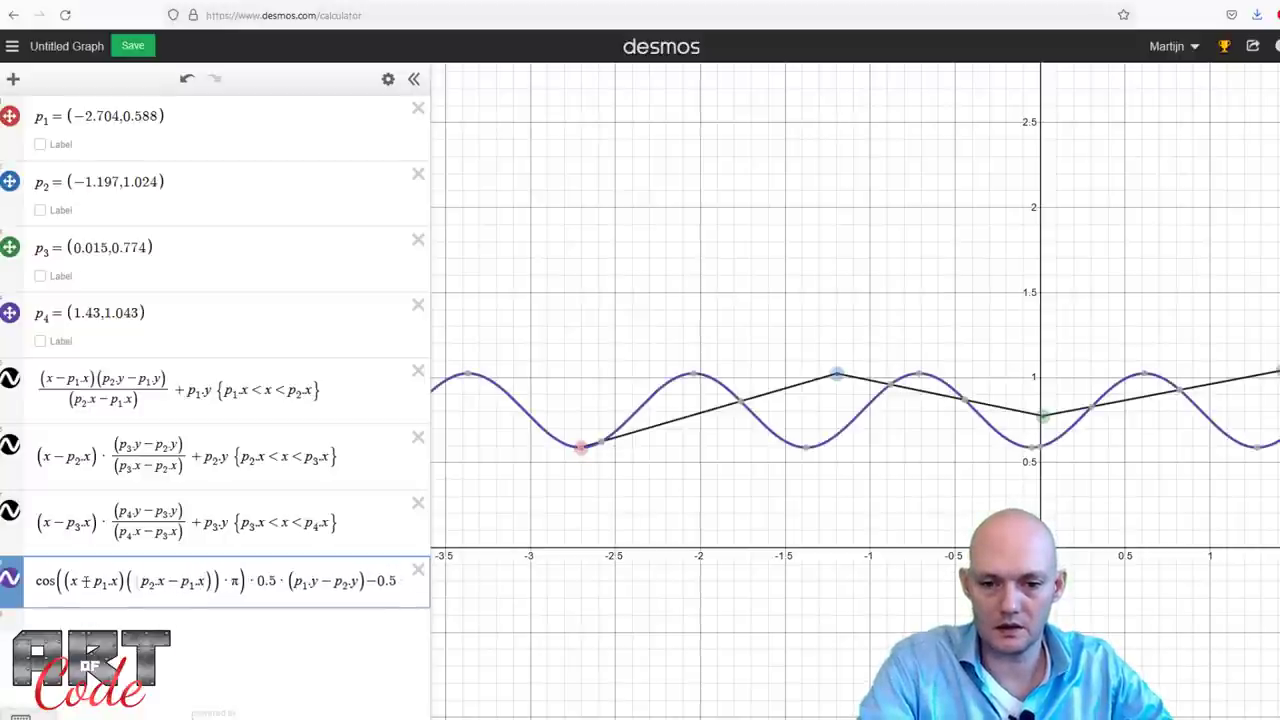
{"action": "key", "text": "BackSpace"}
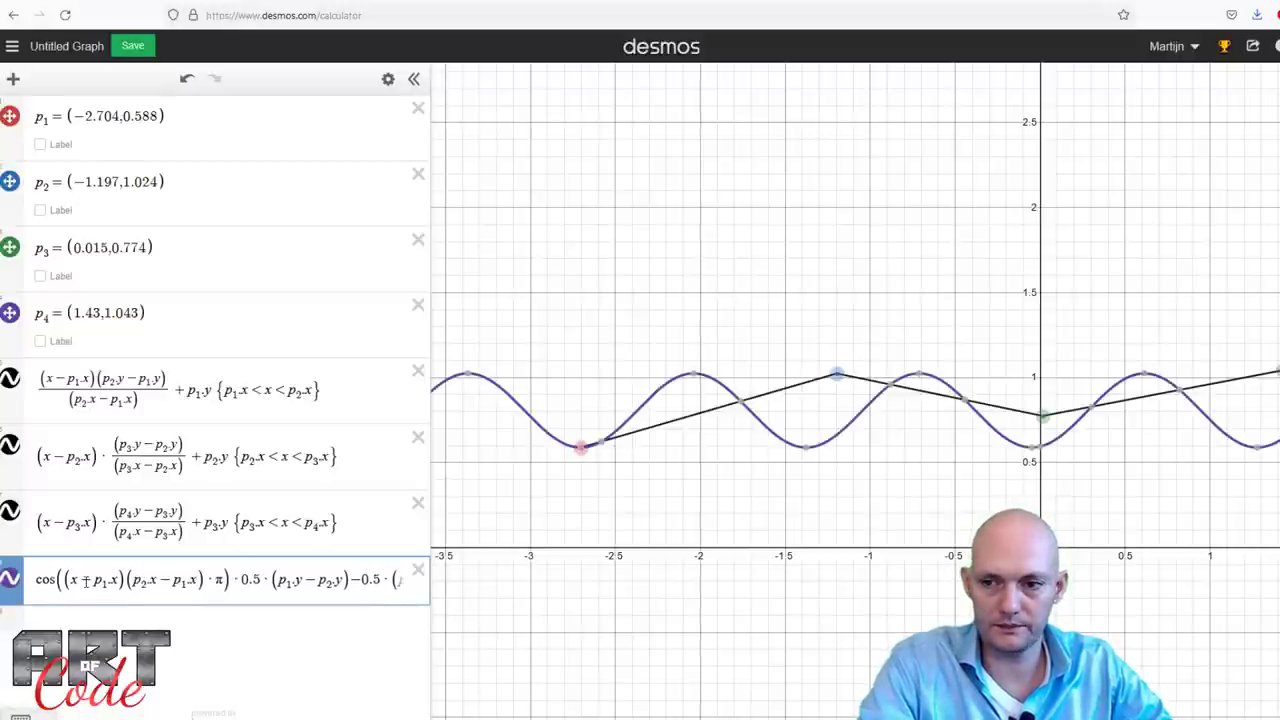
Make (p_2.x−p_1.x) the denominator under (x−p_1.x) in the cosine, and test the fit by moving p_2 to about (−1.59,1.28).
{"action": "type", "text": "/"}
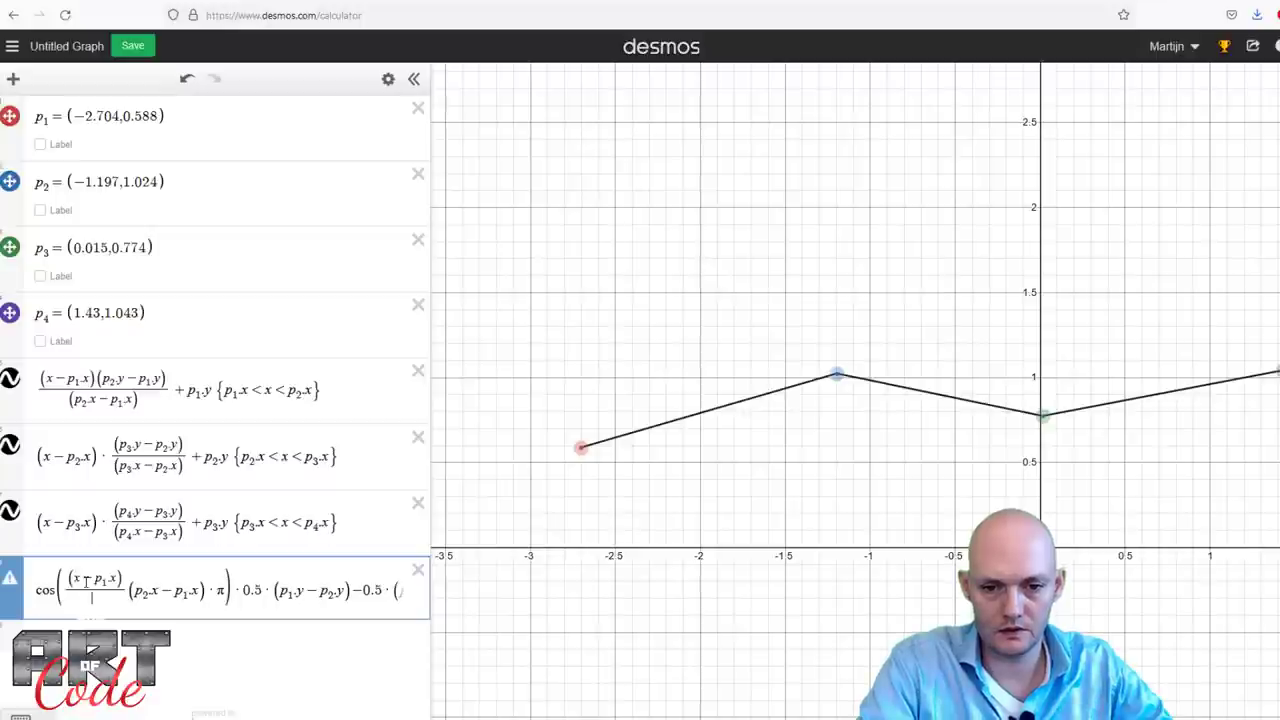
{"action": "key", "text": "shift+Right"}
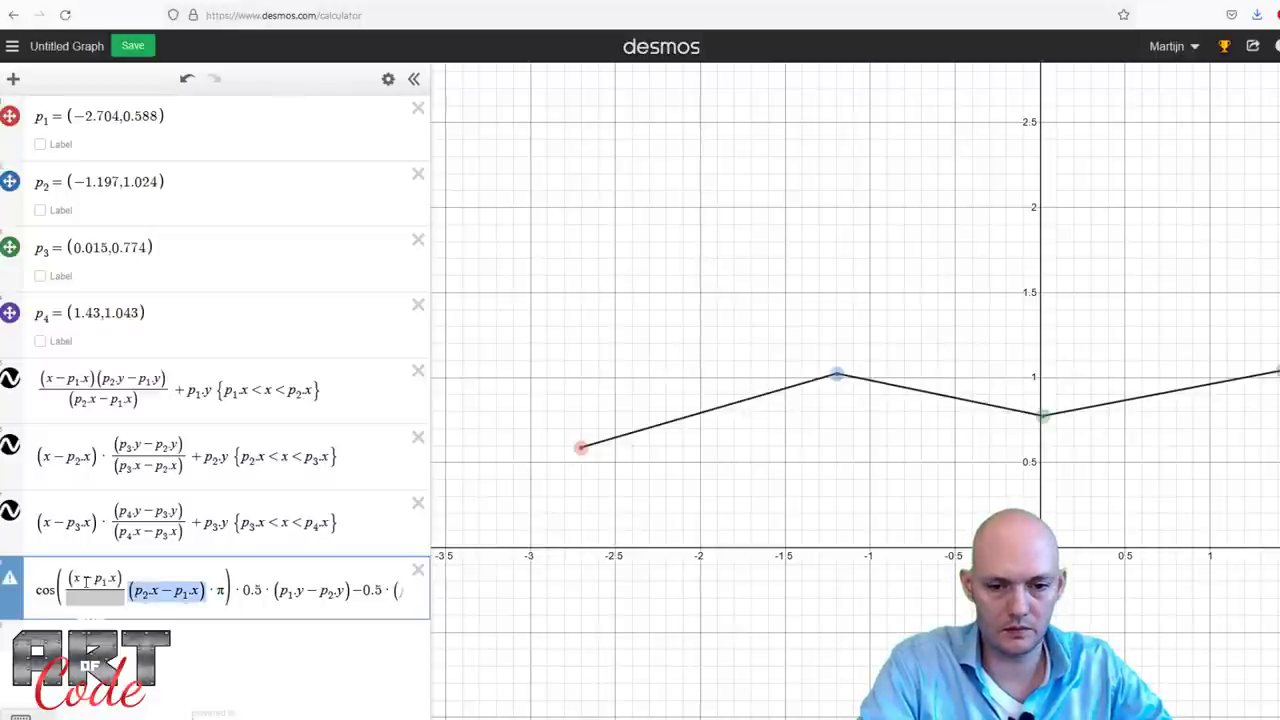
{"action": "key", "text": "ctrl+x"}
{"action": "key", "text": "Left"}
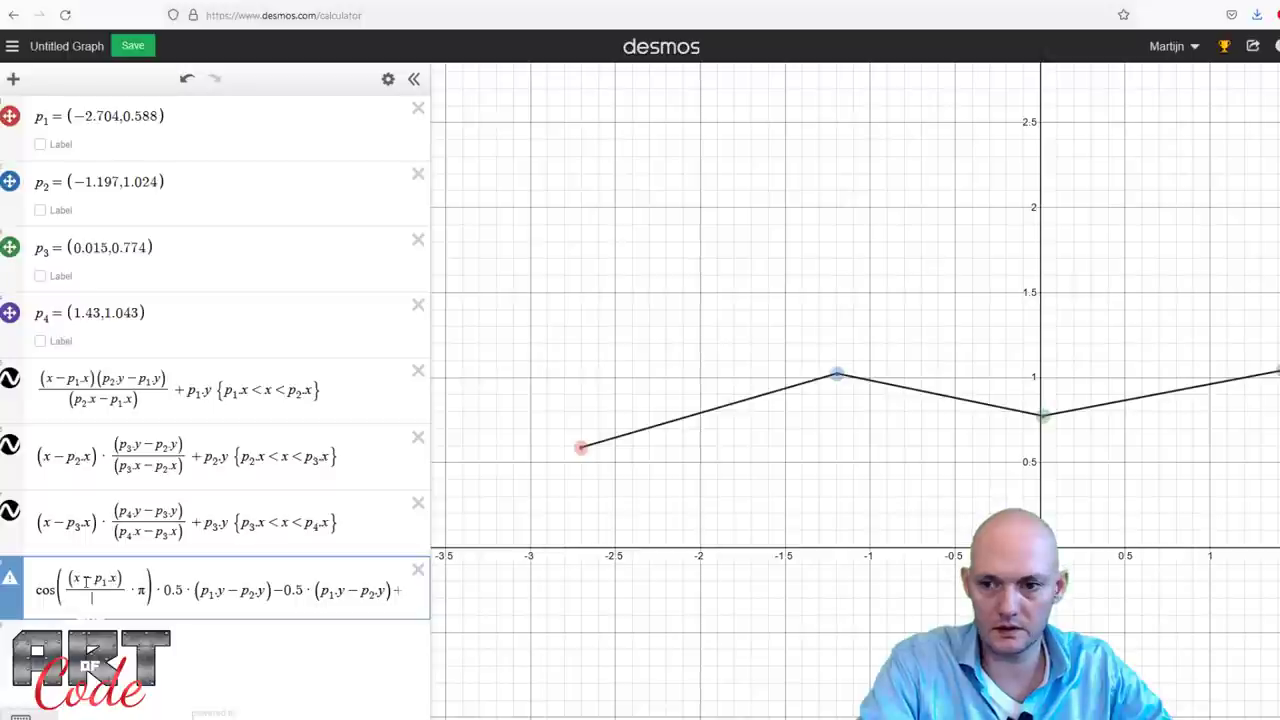
{"action": "key", "text": "ctrl+v"}
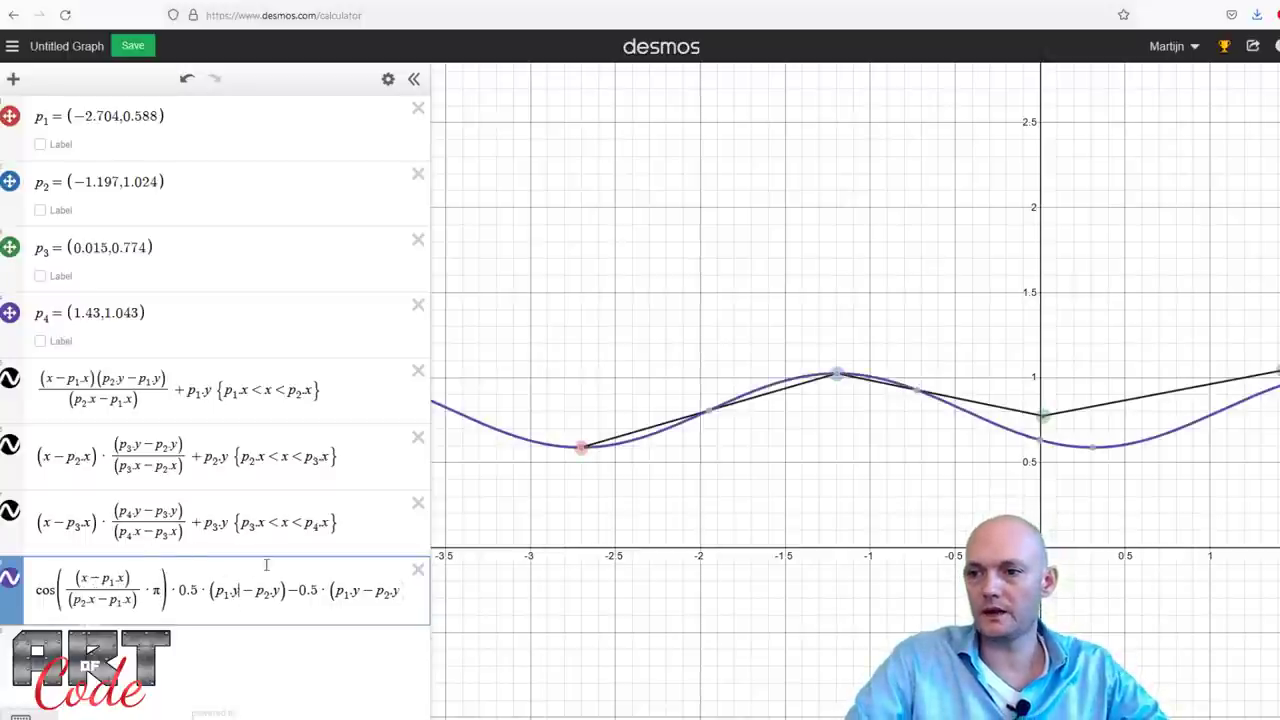
{"action": "left_click_drag", "start_coordinate": [838, 374], "coordinate": [768, 329]}
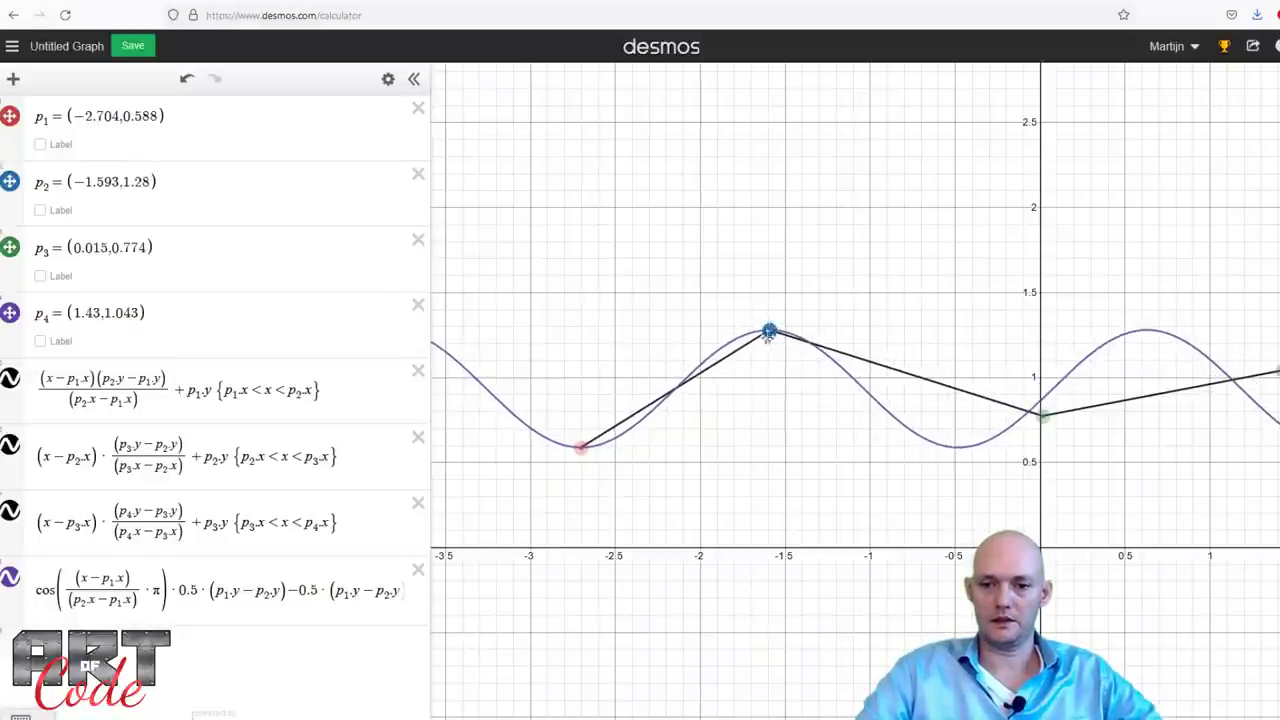
Restrict the cosine curve to the span between the first two points by adding the condition {p_1.x<x<p_2.x}.
{"action": "left_click", "coordinate": [358, 593]}
{"action": "left_click_drag", "start_coordinate": [440, 614], "coordinate": [540, 612]}
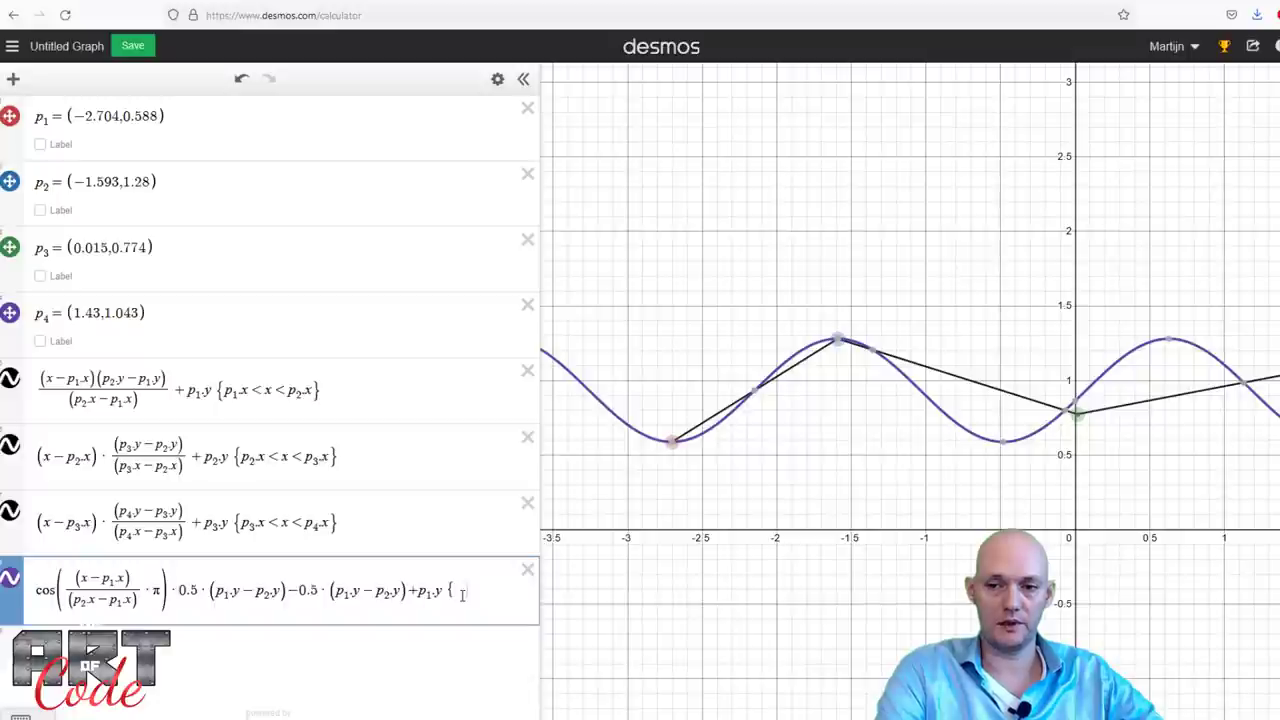
{"action": "type", "text": "p1"}
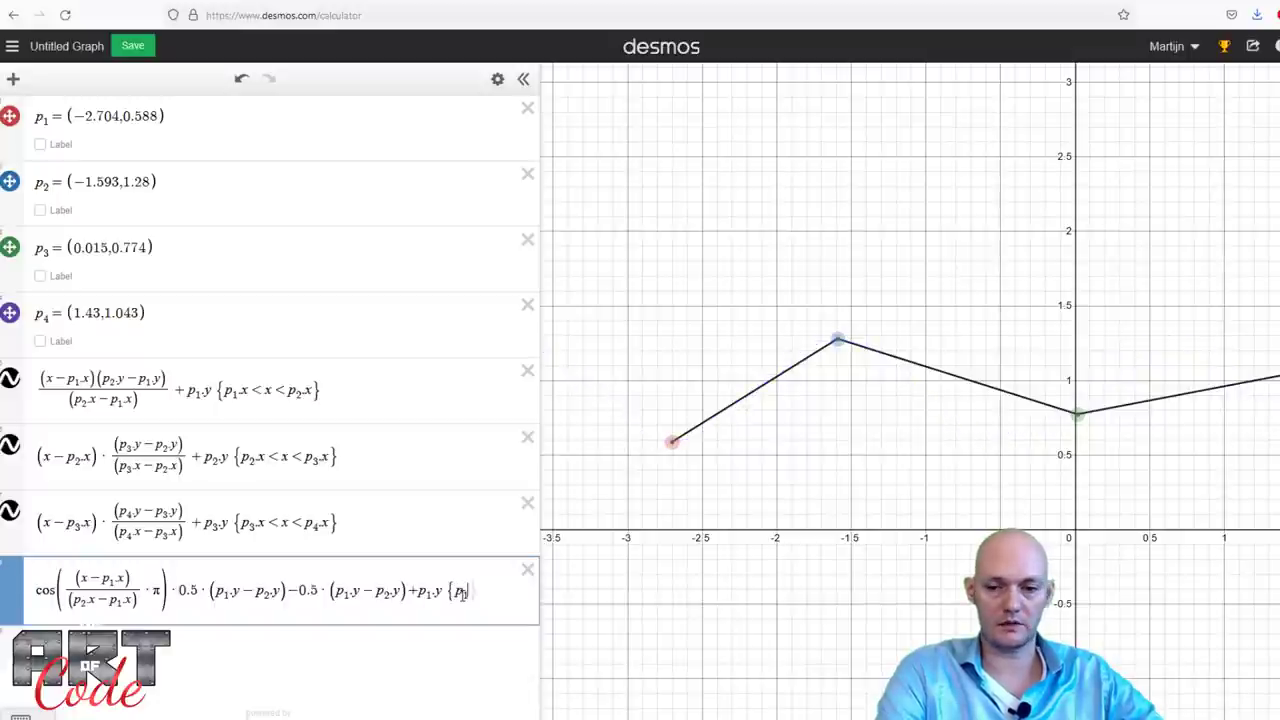
{"action": "type", "text": ".x"}
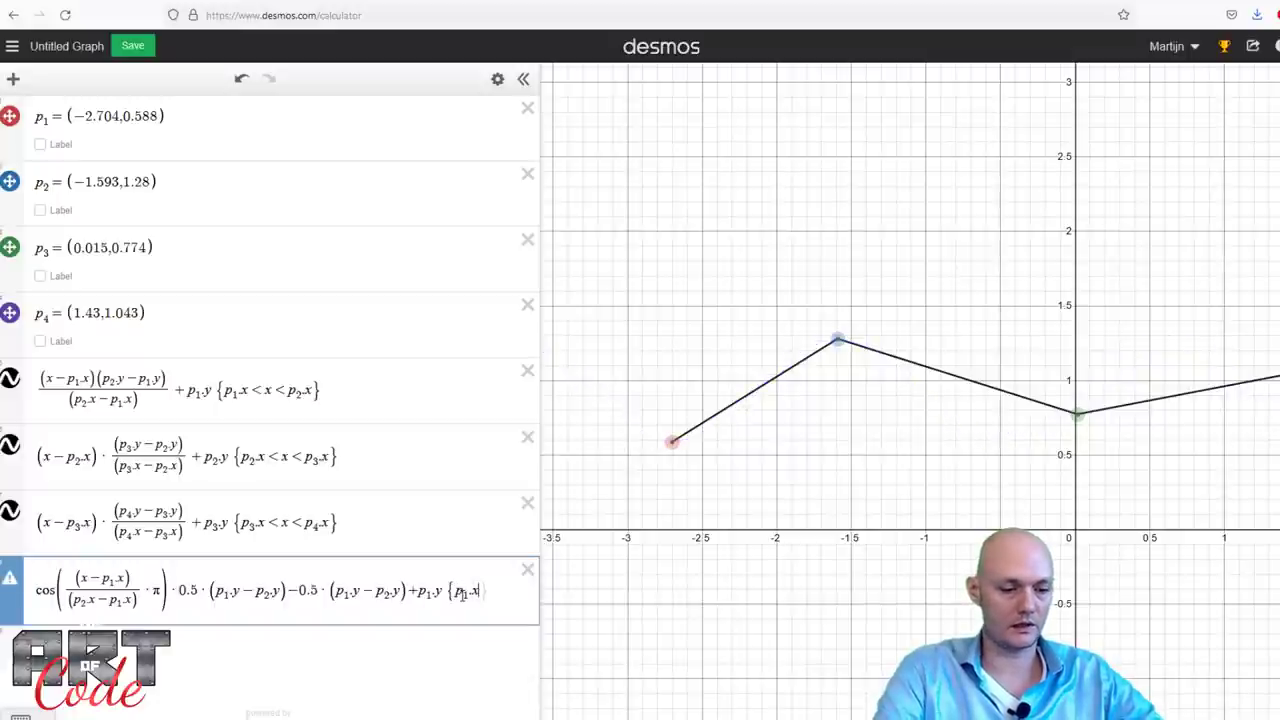
{"action": "type", "text": " < x < p2.x"}
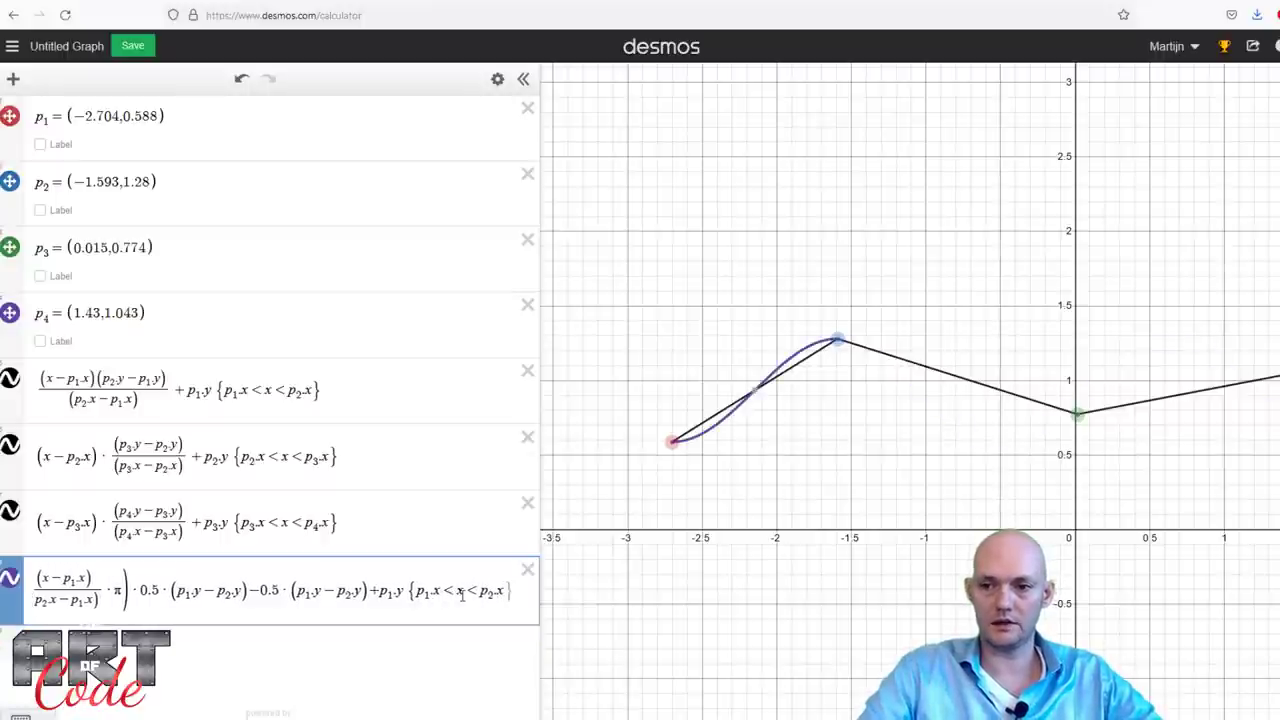
Hide the three straight line segments and move point p_2 to about (−1.70,1.17) to test the cosine curve.
{"action": "left_click", "coordinate": [10, 380]}
{"action": "left_click", "coordinate": [10, 446]}
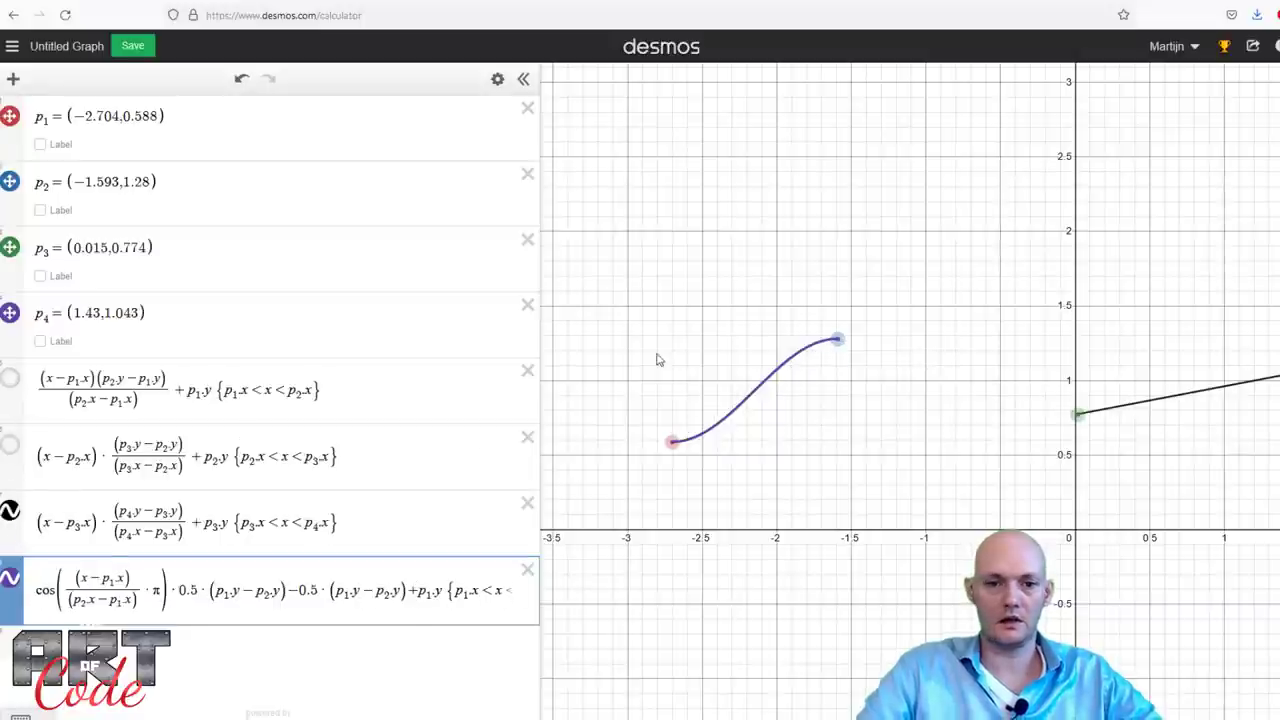
{"action": "left_click", "coordinate": [9, 512]}
{"action": "mouse_move", "coordinate": [838, 340]}
{"action": "left_mouse_down"}
{"action": "mouse_move", "coordinate": [843, 374]}
{"action": "mouse_move", "coordinate": [796, 316]}
{"action": "mouse_move", "coordinate": [849, 507]}
{"action": "mouse_move", "coordinate": [816, 310]}
{"action": "mouse_move", "coordinate": [851, 398]}
{"action": "mouse_move", "coordinate": [821, 356]}
{"action": "left_mouse_up"}
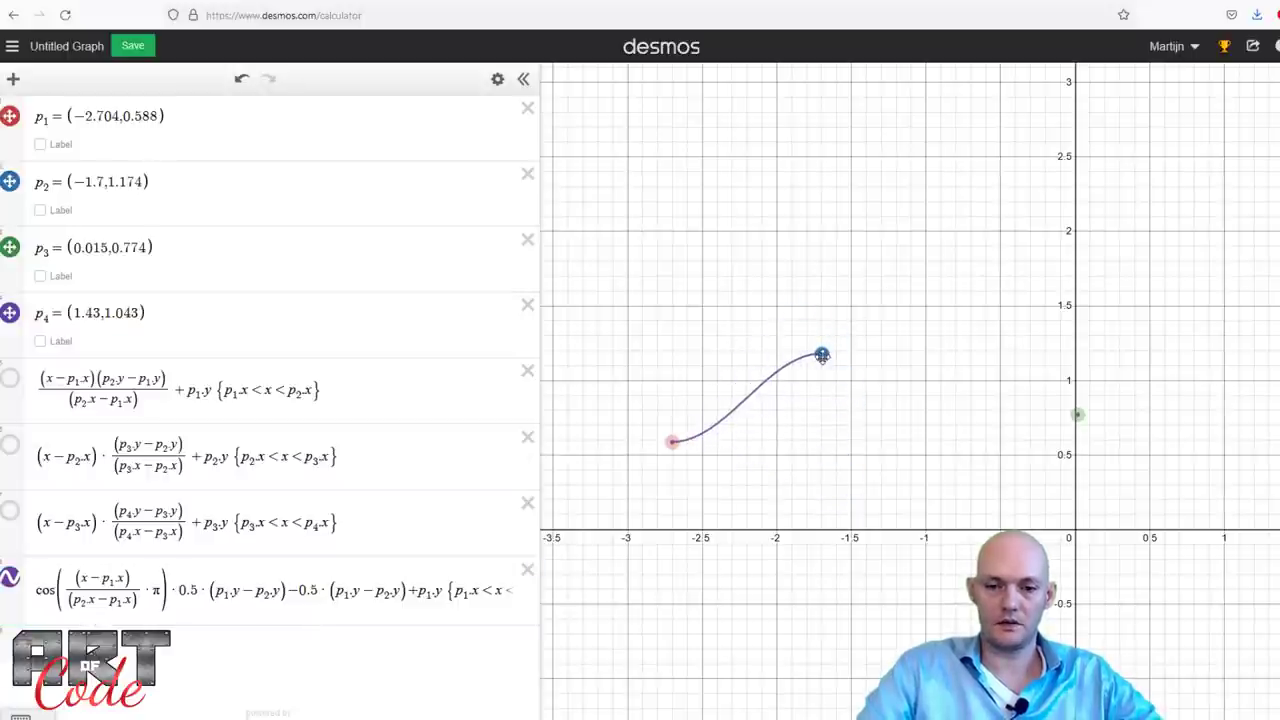
Remove the term −0.5·(p_1.y−p_2.y) from the cosine curve's expression.
{"action": "left_click", "coordinate": [378, 592]}
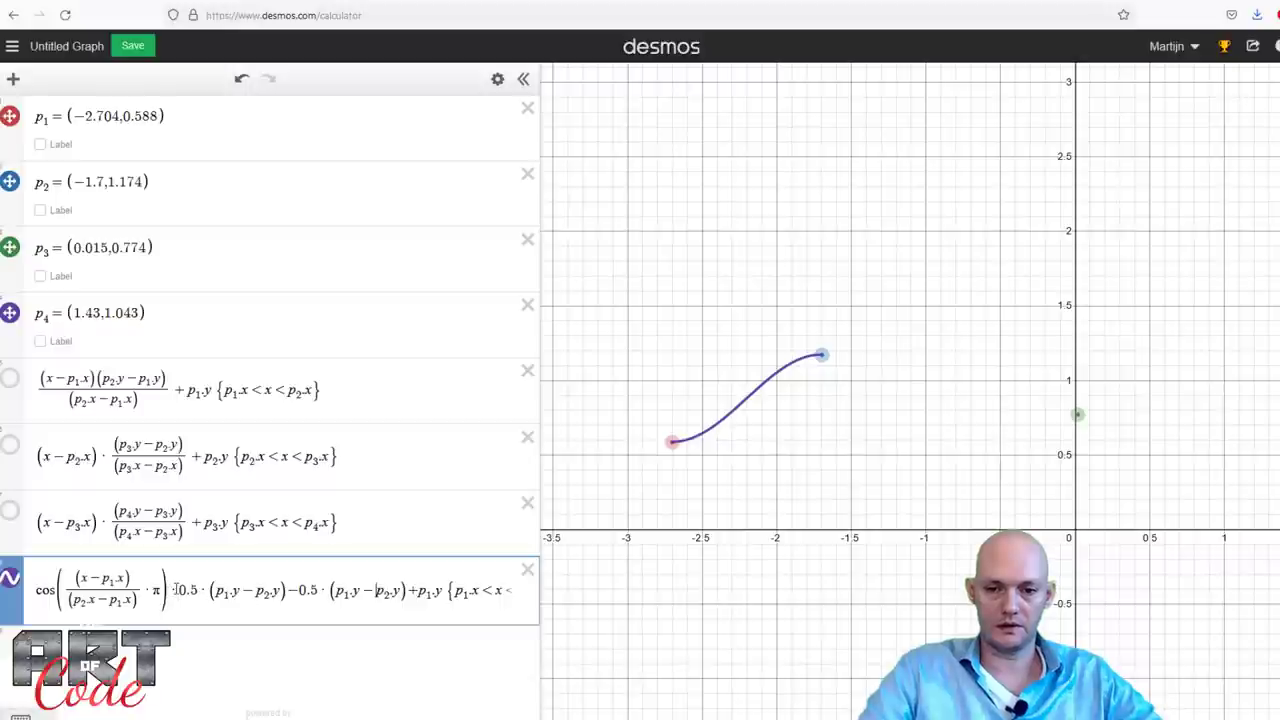
{"action": "left_click_drag", "start_coordinate": [181, 590], "coordinate": [381, 591]}
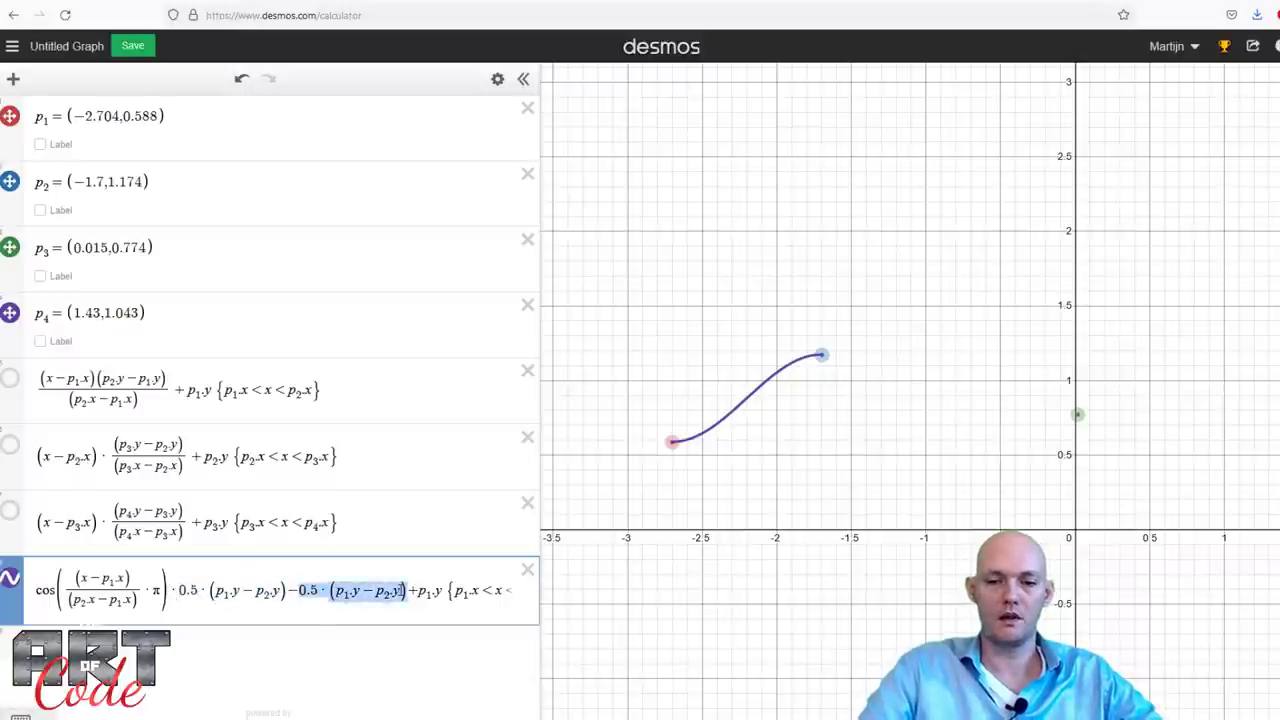
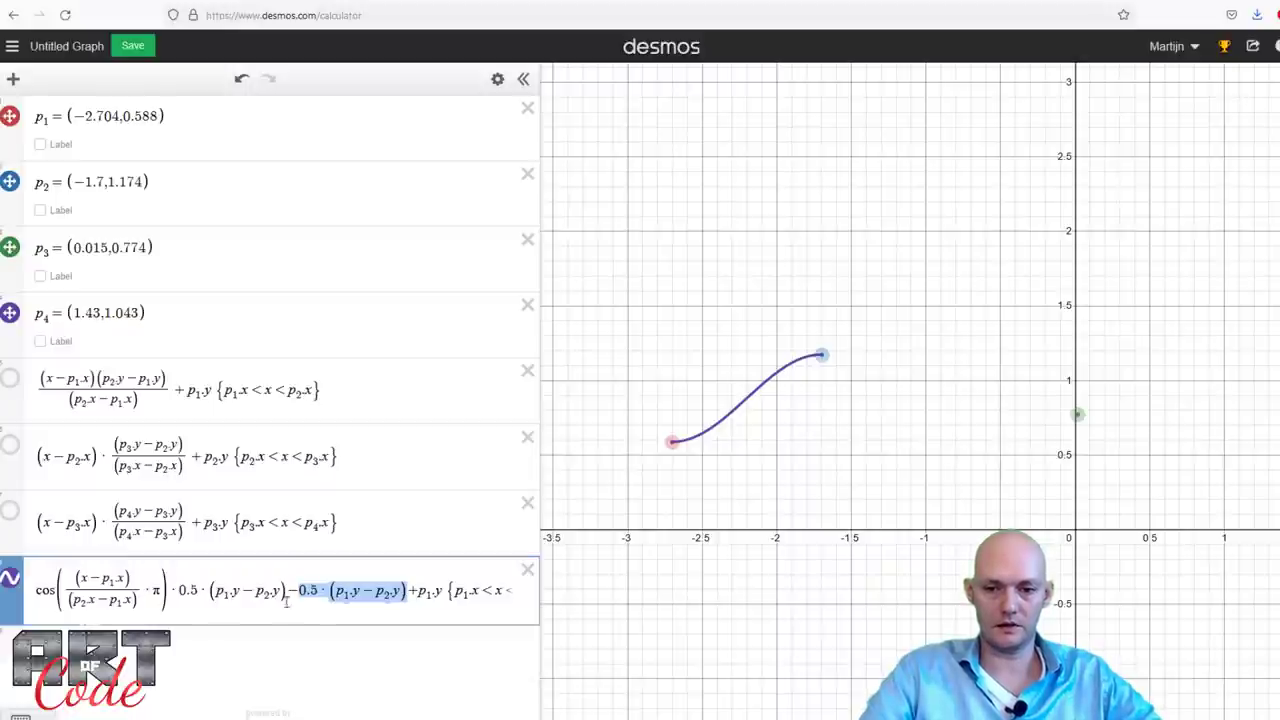
{"action": "left_click", "coordinate": [400, 590]}
{"action": "left_click_drag", "start_coordinate": [408, 590], "coordinate": [290, 590]}
{"action": "key", "text": "BackSpace"}
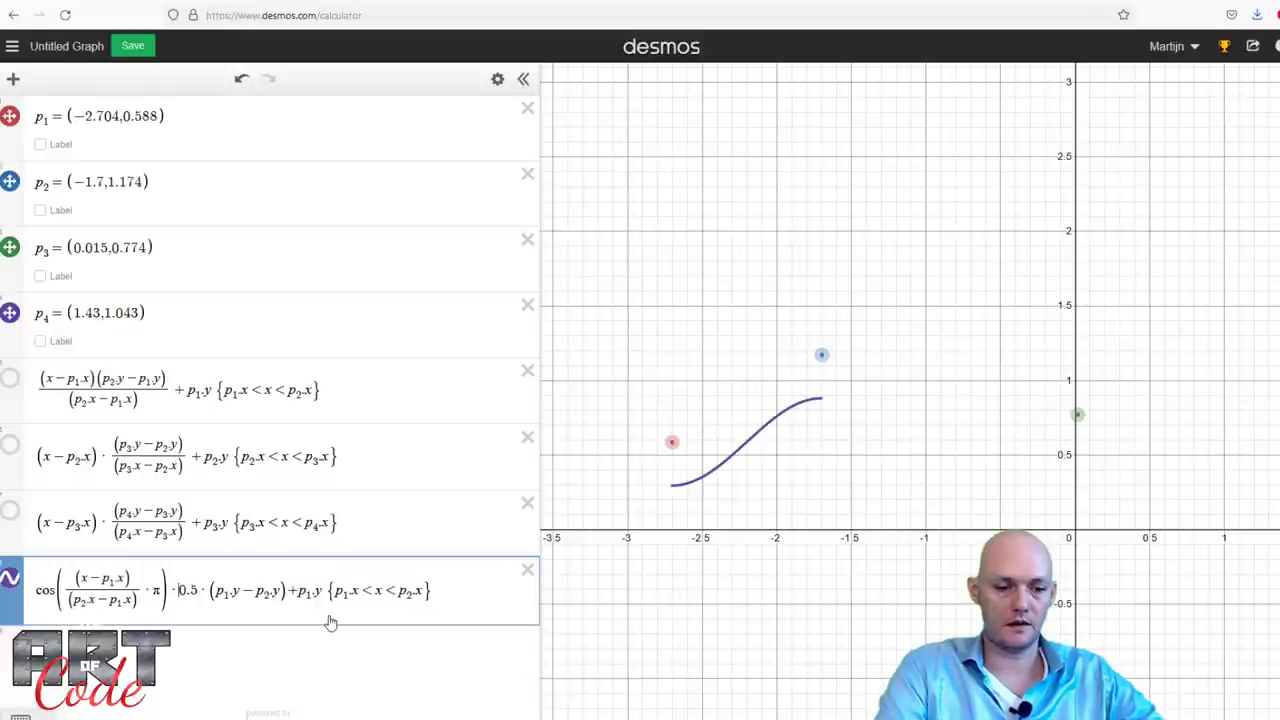
Subtract 1 from the cosine and bracket that difference so it is multiplied by 0.5·(p_1.y−p_2.y).
{"action": "type", "text": "-1"}
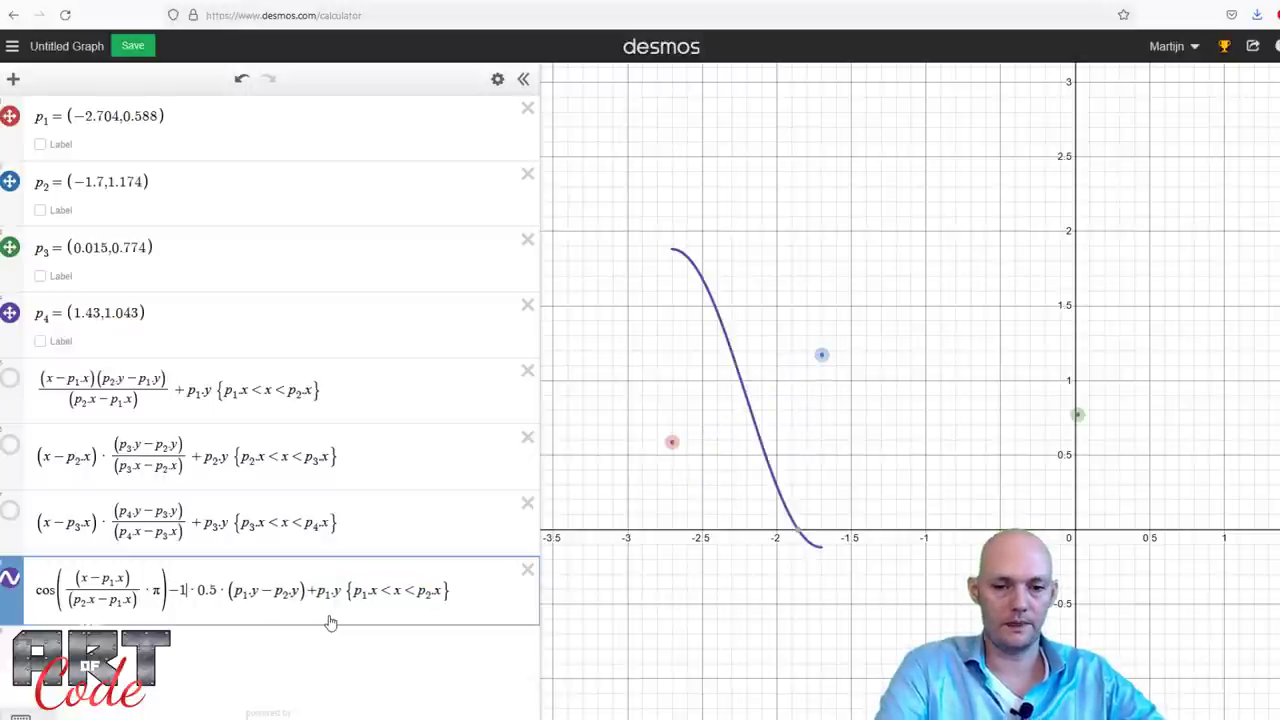
{"action": "type", "text": ")"}
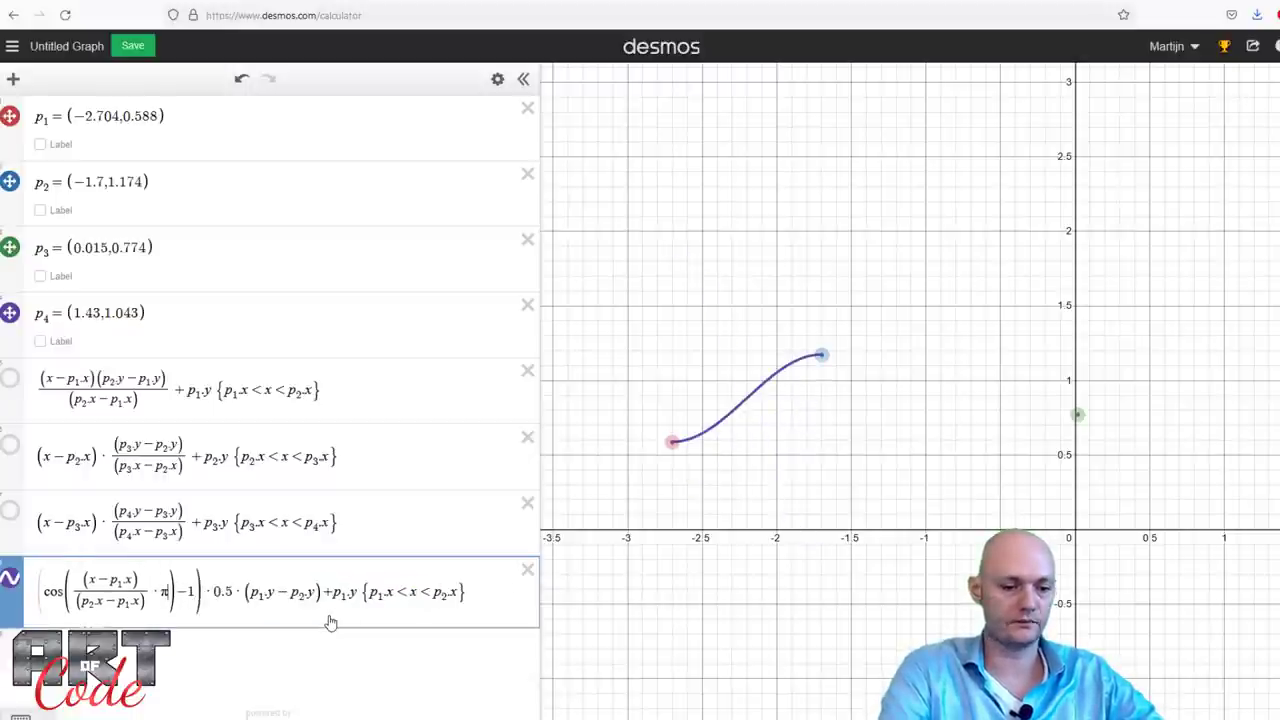
{"action": "key", "text": "Home"}
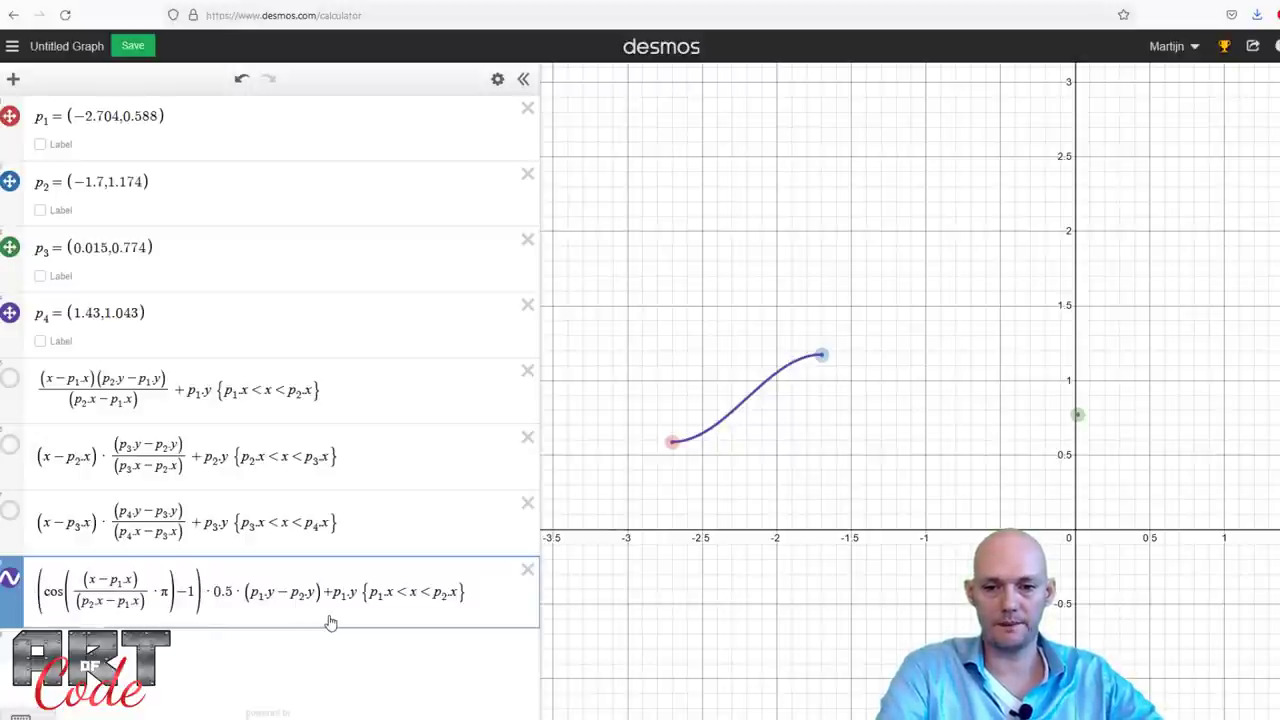
Review the simplified cosine expression, highlighting its −1 offset and the factor 0.5·(p_1.y−p_2.y).
{"action": "key", "text": "shift+Right"}
{"action": "key", "text": "shift+Right"}
{"action": "key", "text": "shift+Right"}
{"action": "key", "text": "shift+Right"}
{"action": "key", "text": "shift+Right"}
{"action": "key", "text": "shift+Right"}
{"action": "key", "text": "shift+Right"}
{"action": "key", "text": "shift+Left"}
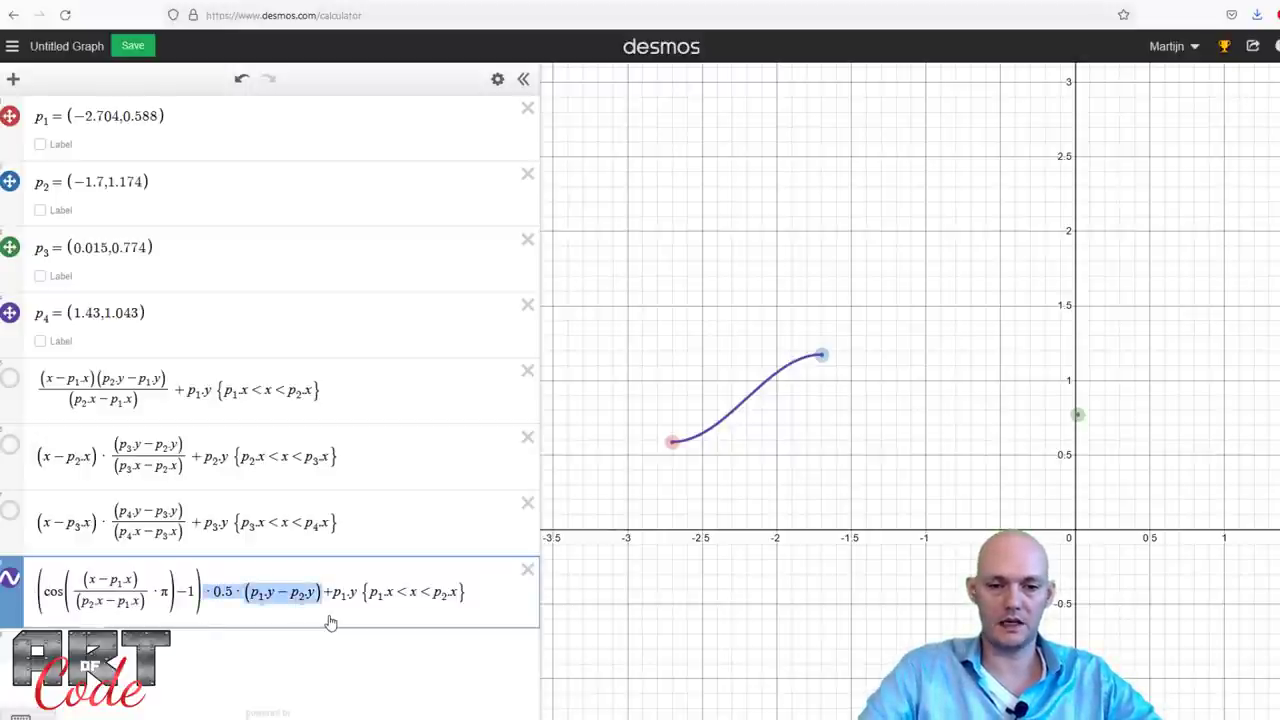
{"action": "left_click", "coordinate": [45, 591]}
{"action": "key", "text": "Right"}
{"action": "key", "text": "Right"}
{"action": "key", "text": "Right"}
{"action": "key", "text": "Right"}
{"action": "key", "text": "Right"}
{"action": "key", "text": "Right"}
{"action": "key", "text": "Right"}
{"action": "key", "text": "Right"}
{"action": "key", "text": "Right"}
{"action": "key", "text": "Right"}
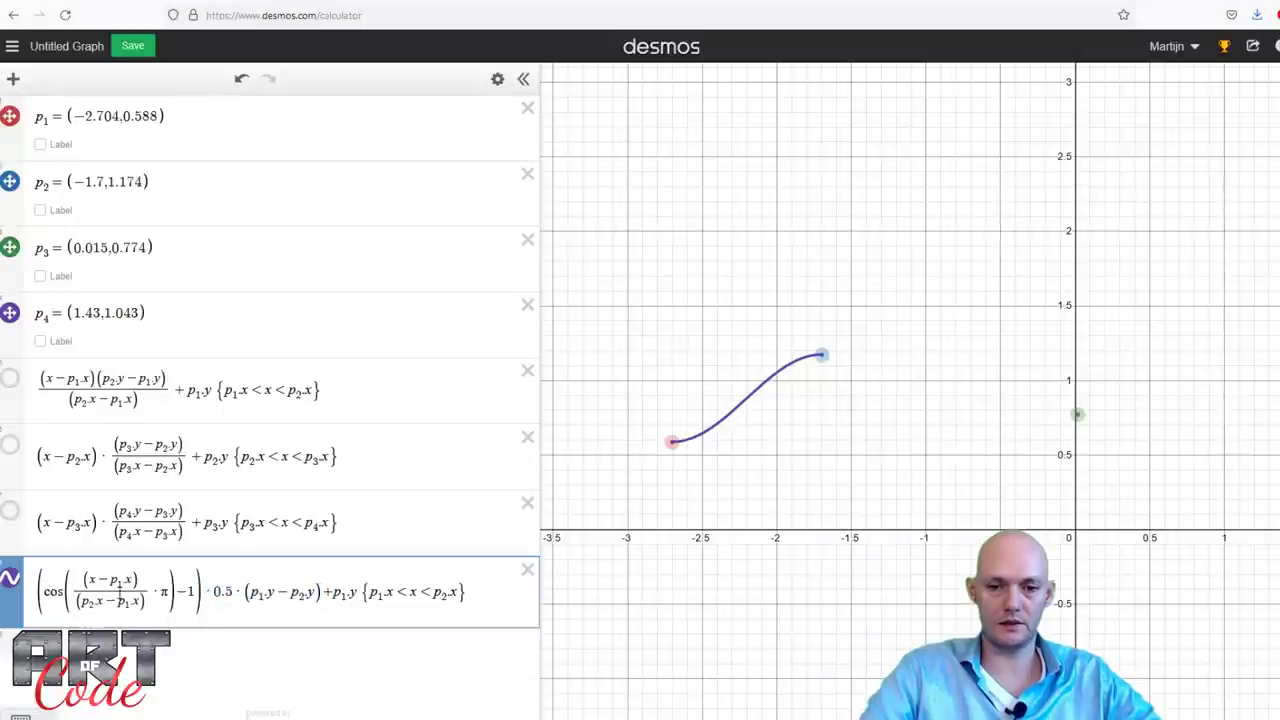
{"action": "key", "text": "shift+Right"}
{"action": "key", "text": "shift+Right"}
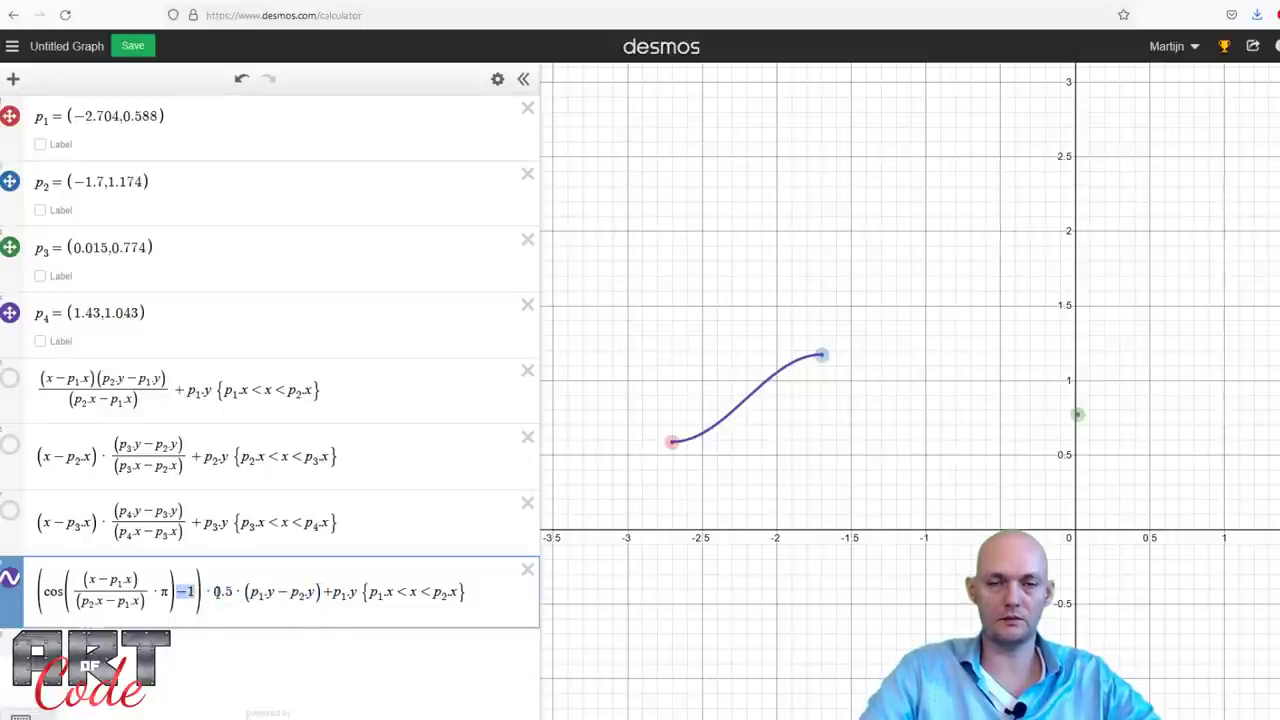
{"action": "left_click_drag", "start_coordinate": [216, 592], "coordinate": [314, 592]}
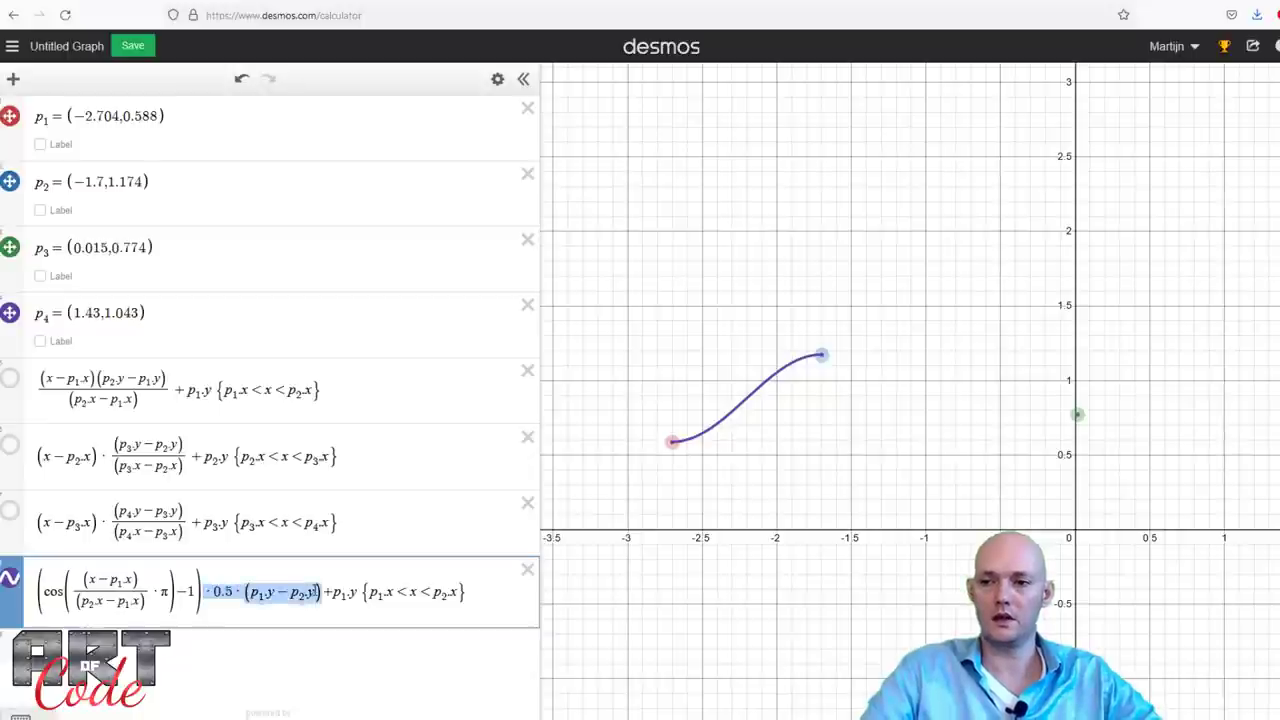
Test the simplified curve by moving p_1 to about (−2.61,0.59) and p_2 to about (−1.85,1.09).
{"action": "left_click", "coordinate": [860, 438]}
{"action": "left_click_drag", "start_coordinate": [823, 357], "coordinate": [791, 368]}
{"action": "mouse_move", "coordinate": [671, 442]}
{"action": "left_mouse_down"}
{"action": "mouse_move", "coordinate": [647, 454]}
{"action": "mouse_move", "coordinate": [720, 391]}
{"action": "mouse_move", "coordinate": [686, 441]}
{"action": "left_mouse_up"}
{"action": "mouse_move", "coordinate": [791, 368]}
{"action": "left_mouse_down"}
{"action": "mouse_move", "coordinate": [792, 384]}
{"action": "mouse_move", "coordinate": [798, 368]}
{"action": "left_mouse_up"}
Add a new curve cos(x−p_2.x) and test its shift by moving p_2 to about (−1.80,1.08).
{"action": "left_click", "coordinate": [222, 655]}
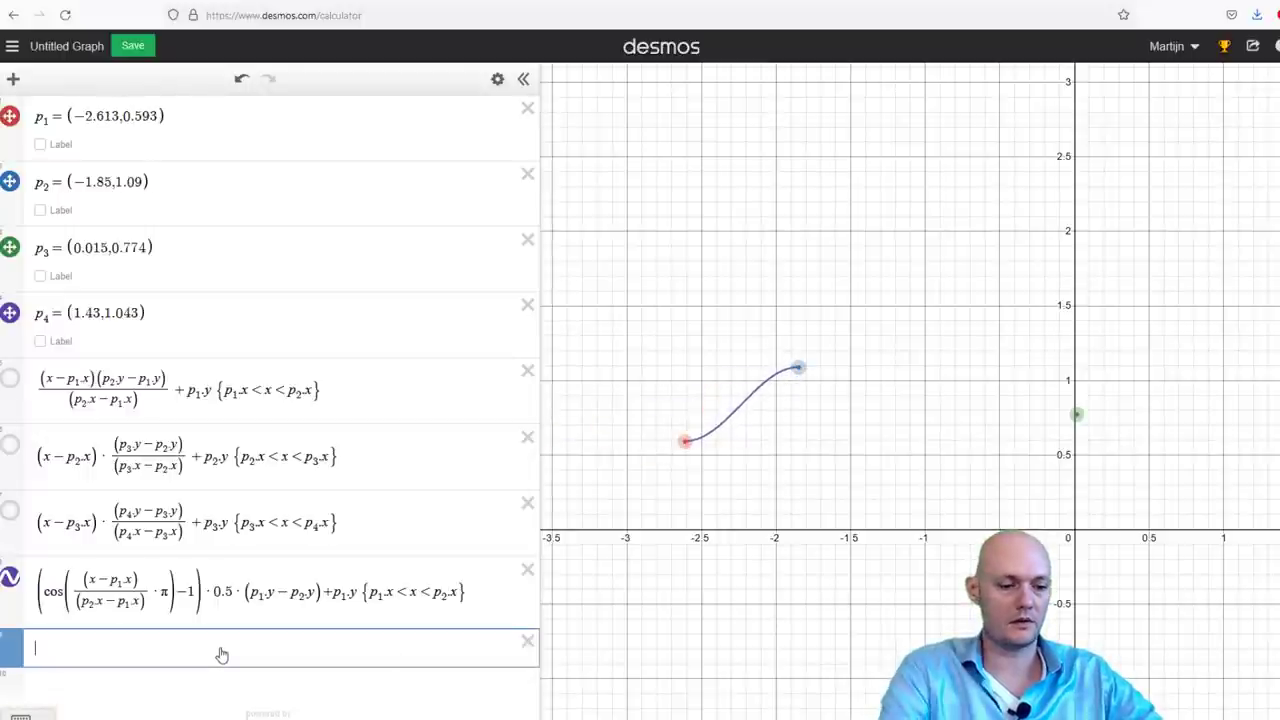
{"action": "type", "text": "cos("}
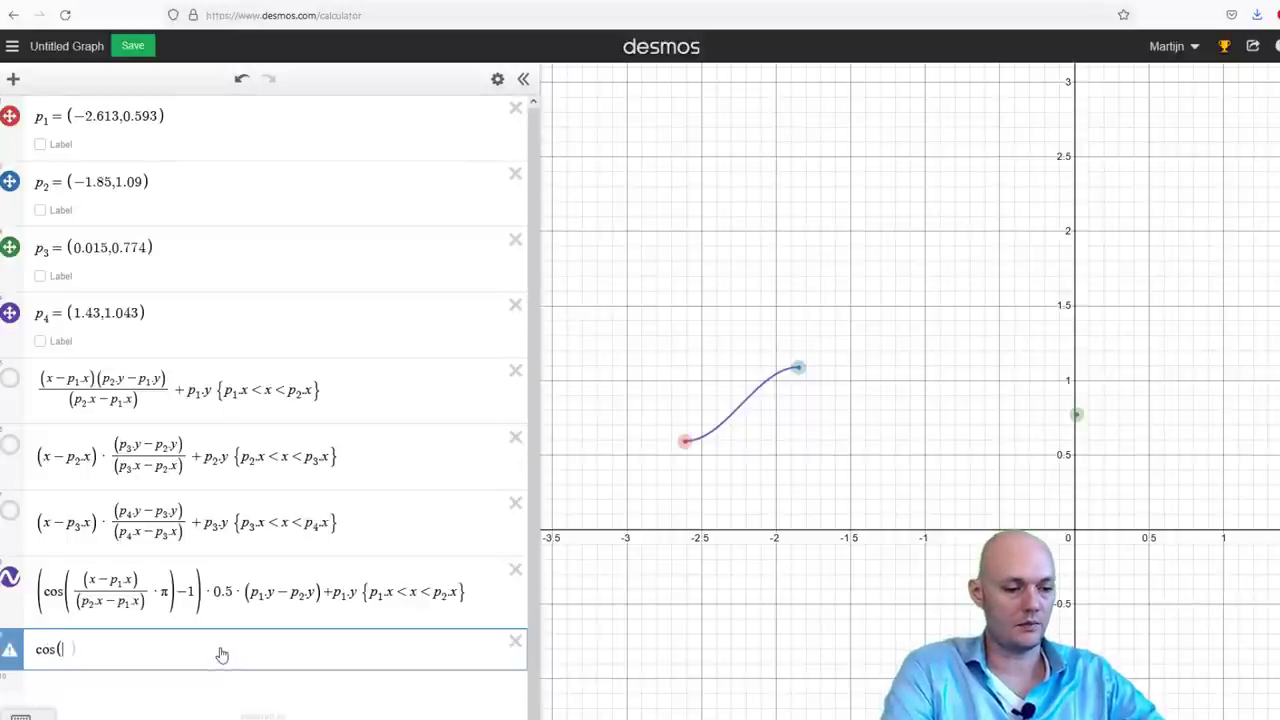
{"action": "type", "text": "x-p1.x"}
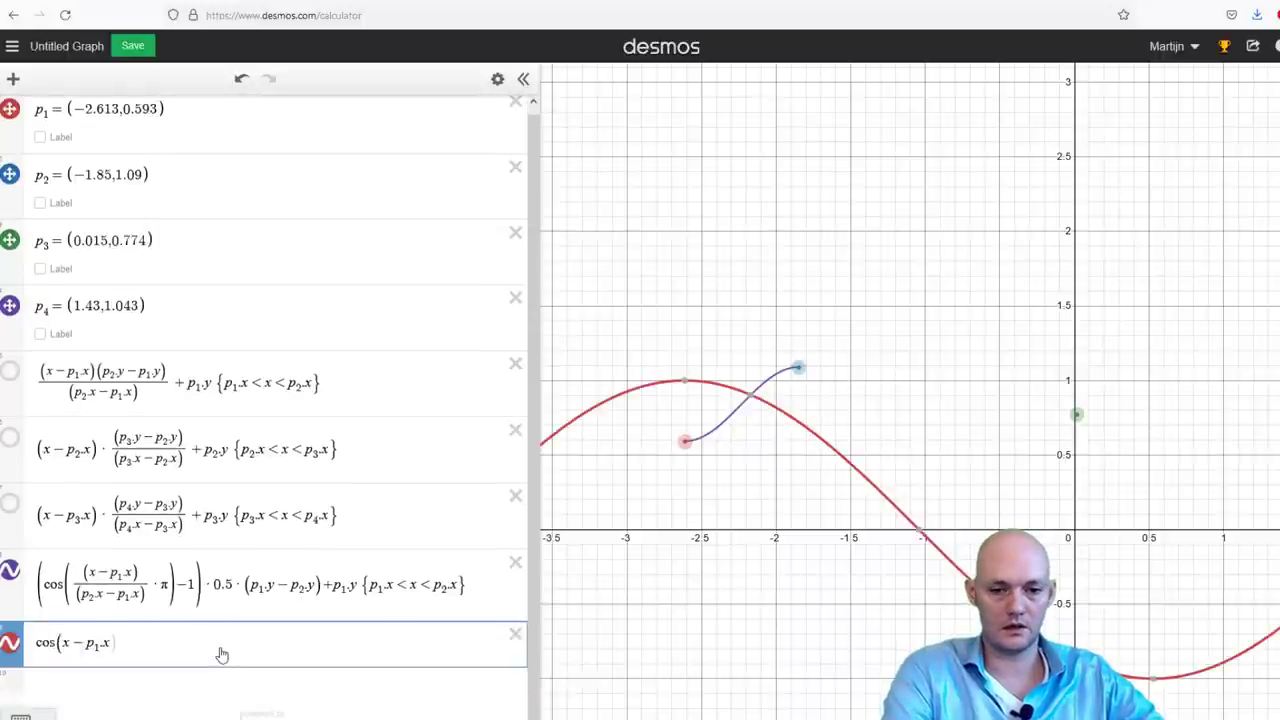
{"action": "key", "text": "BackSpace"}
{"action": "key", "text": "BackSpace"}
{"action": "key", "text": "BackSpace"}
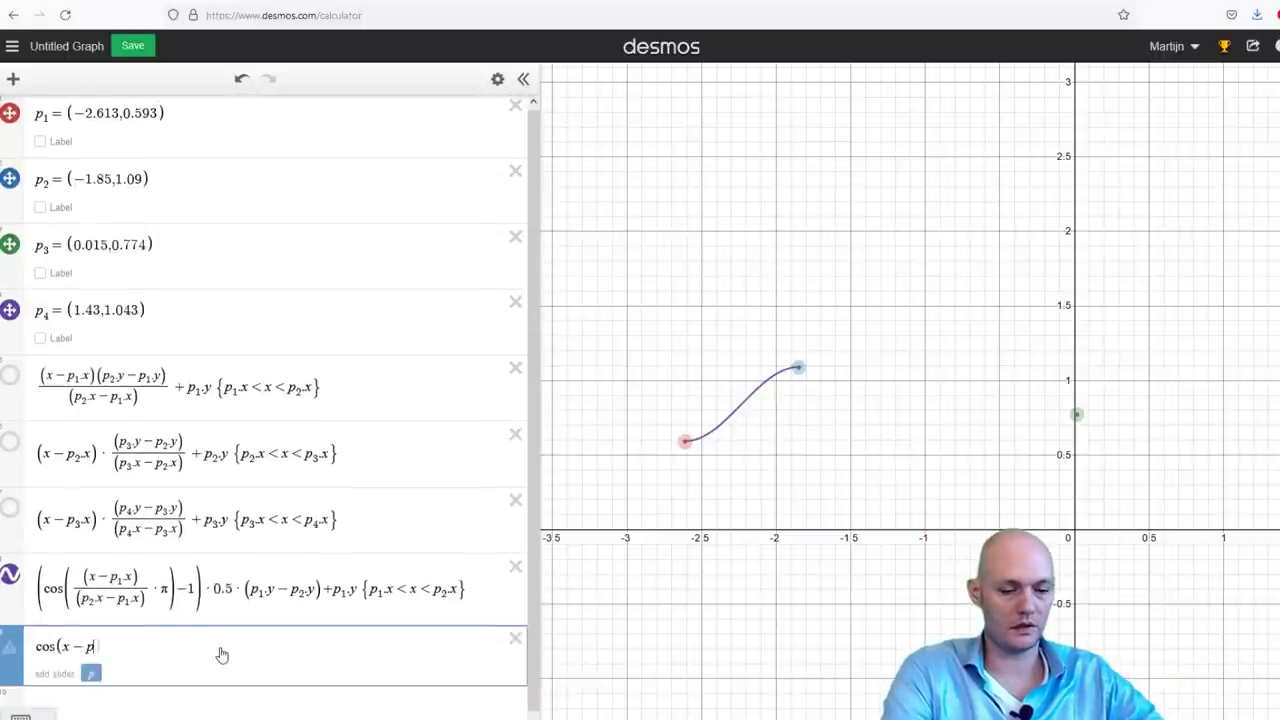
{"action": "type", "text": "2.x)"}
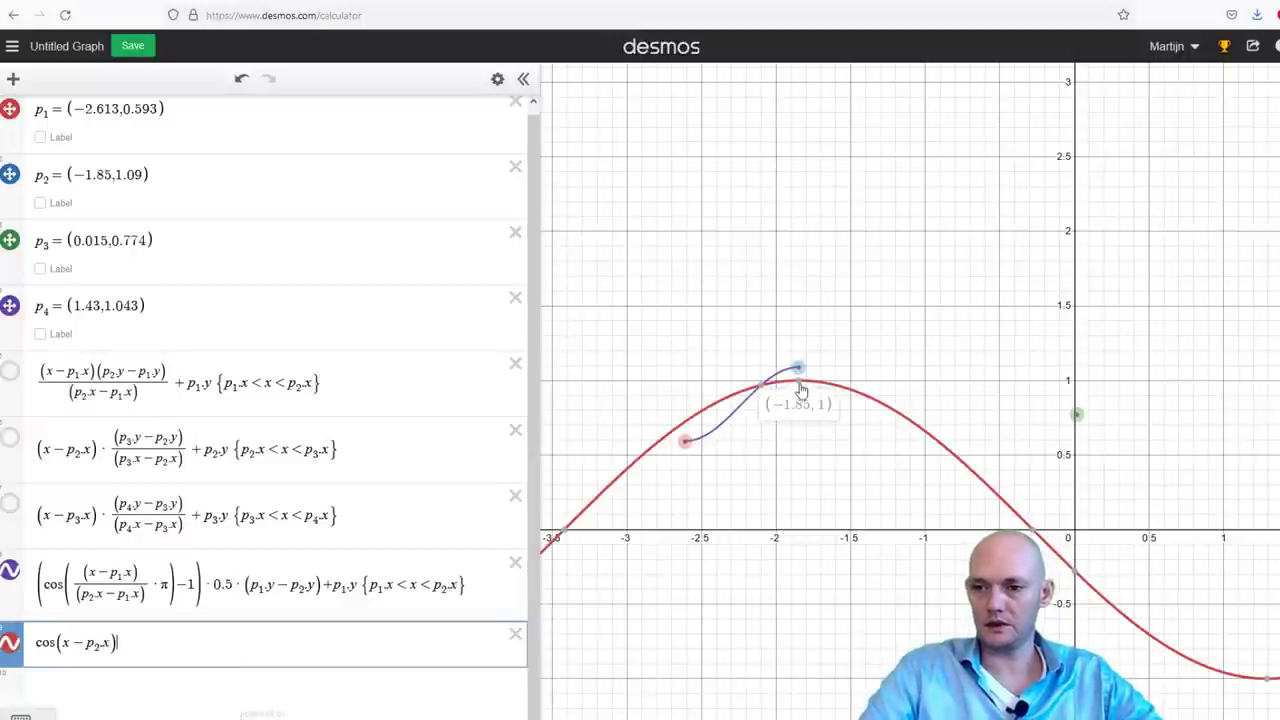
{"action": "mouse_move", "coordinate": [798, 367]}
{"action": "left_mouse_down"}
{"action": "mouse_move", "coordinate": [820, 371]}
{"action": "mouse_move", "coordinate": [806, 369]}
{"action": "left_mouse_up"}
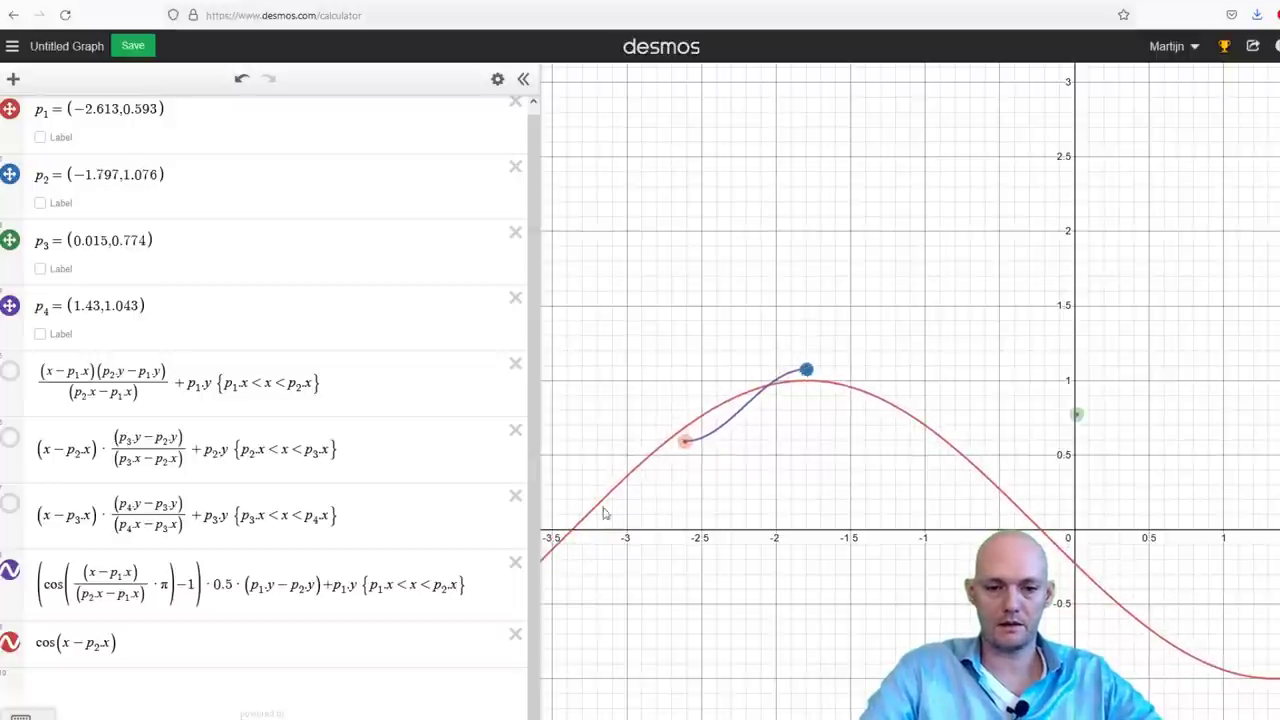
Enclose x−p_2.x in its own brackets inside the new cosine and multiply it by π.
{"action": "left_click", "coordinate": [108, 643]}
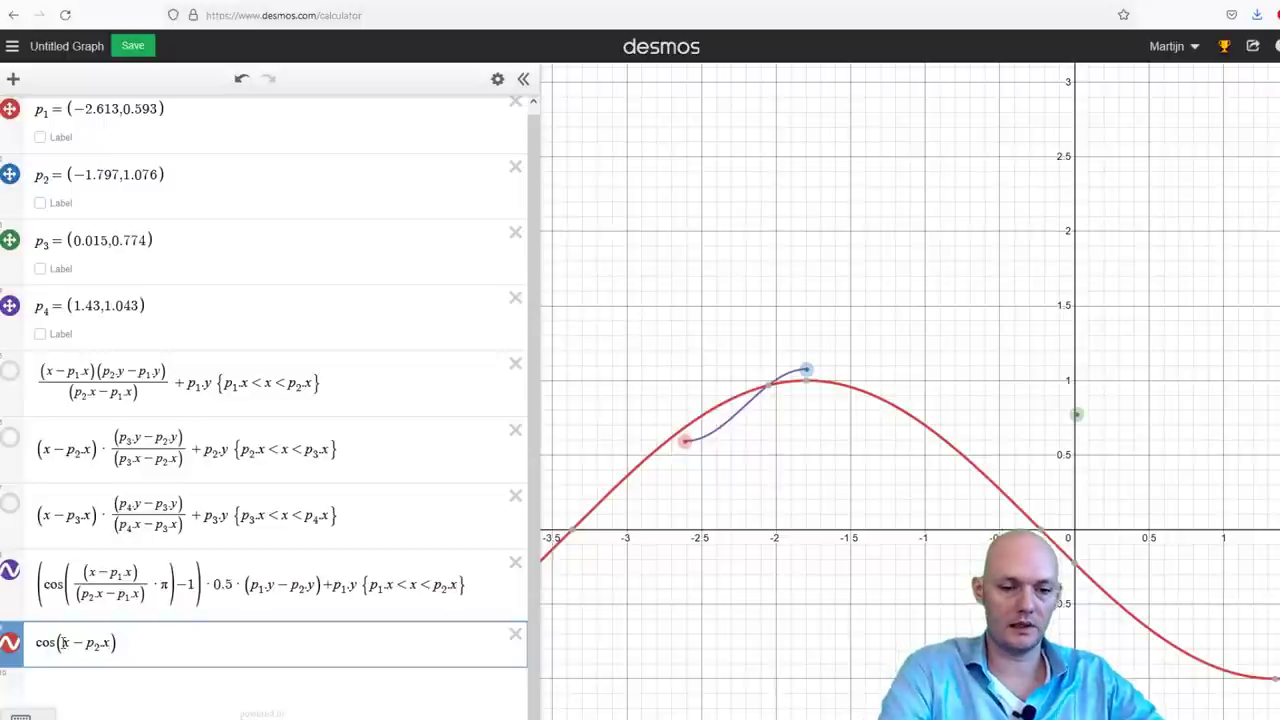
{"action": "type", "text": "("}
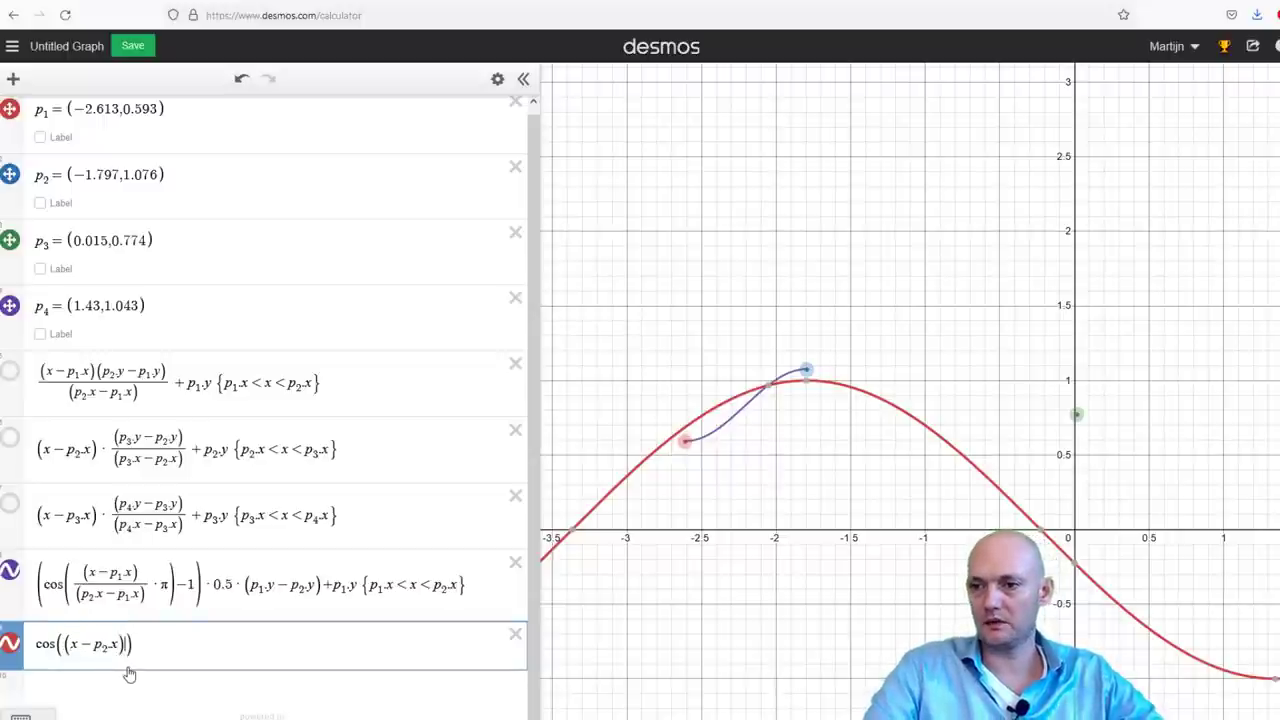
{"action": "left_click_drag", "start_coordinate": [871, 486], "coordinate": [771, 406]}
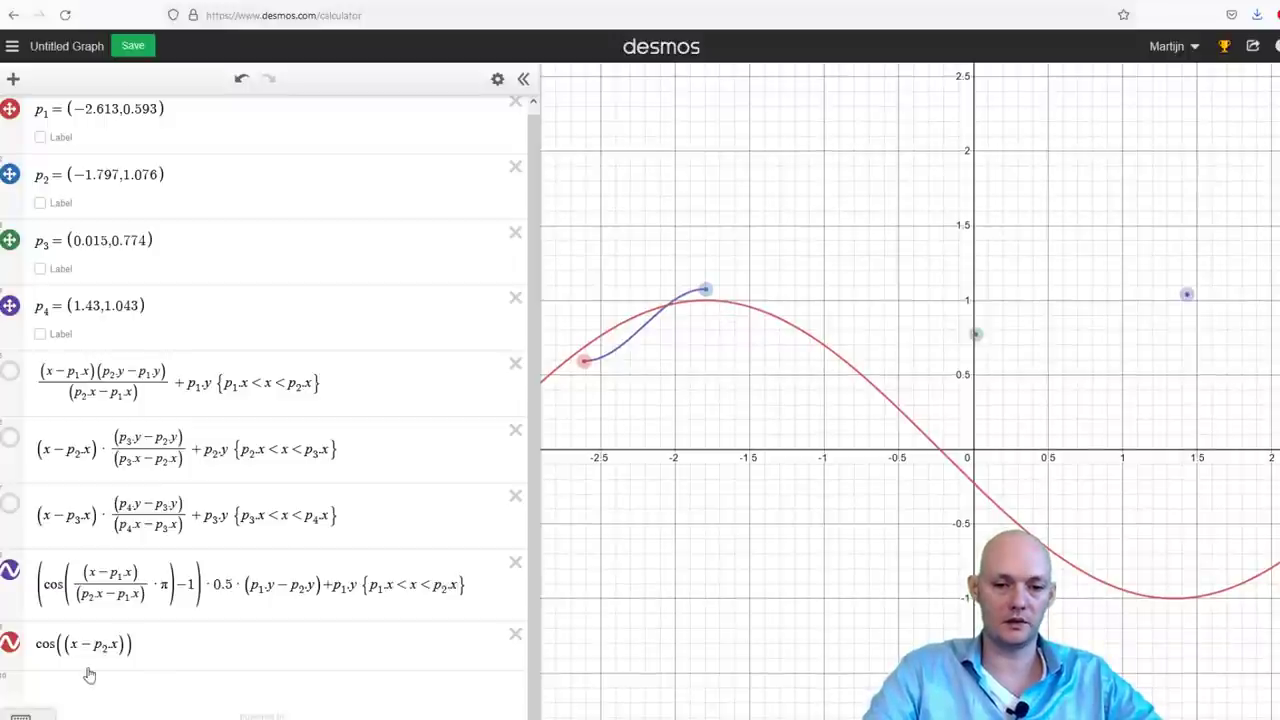
{"action": "left_click", "coordinate": [128, 643]}
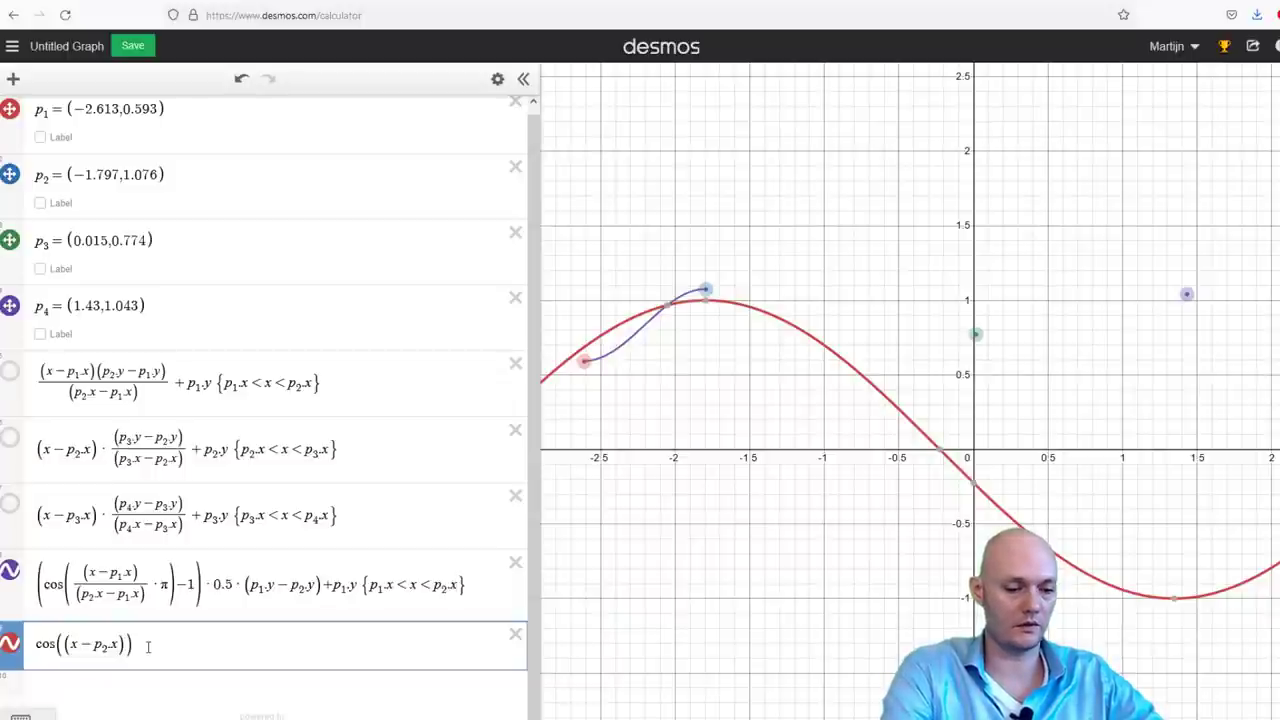
{"action": "type", "text": "*pi"}
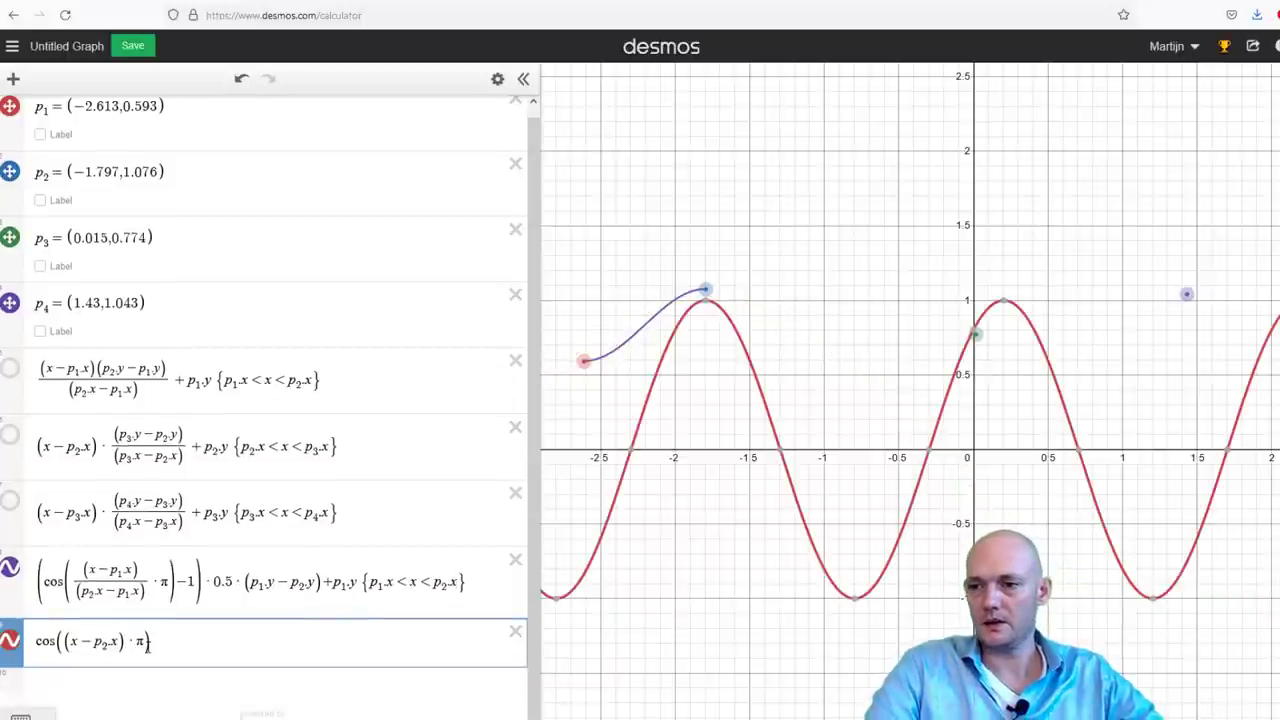
Subtract 1 from the new cosine, enclose the whole difference in brackets, and inspect the curve's peak and trough.
{"action": "left_click_drag", "start_coordinate": [696, 436], "coordinate": [656, 422]}
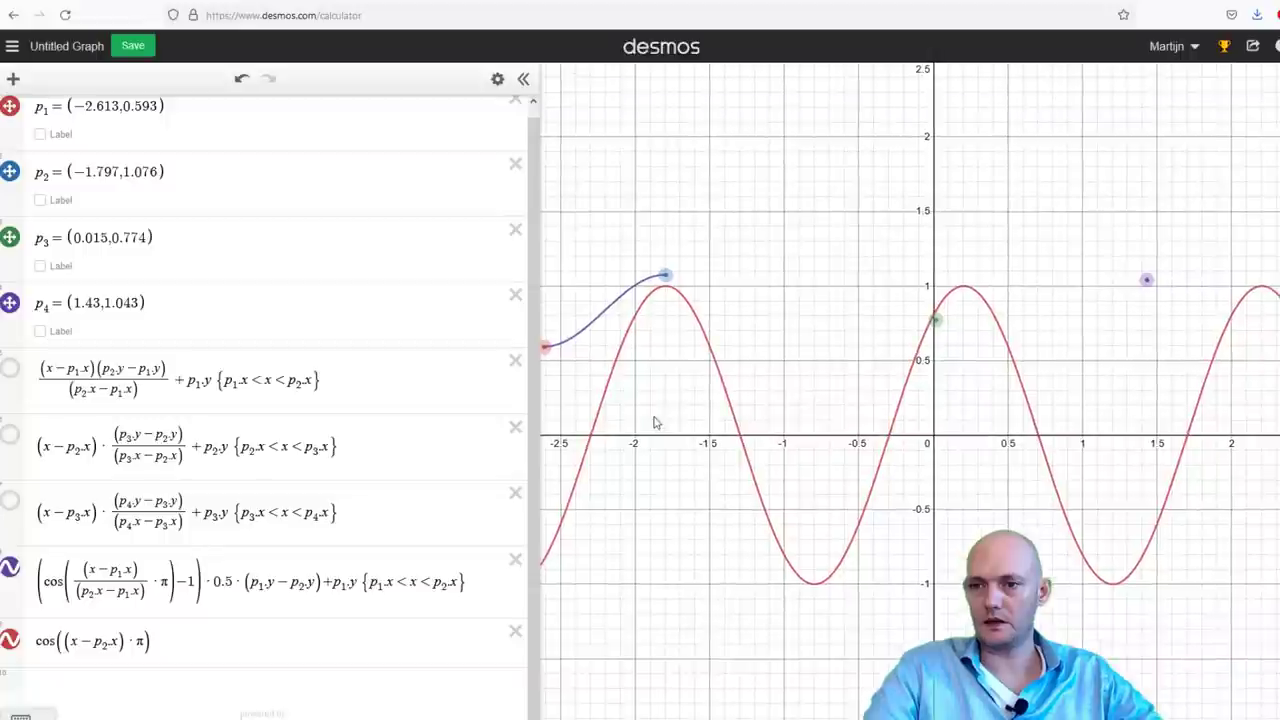
{"action": "left_click", "coordinate": [672, 292]}
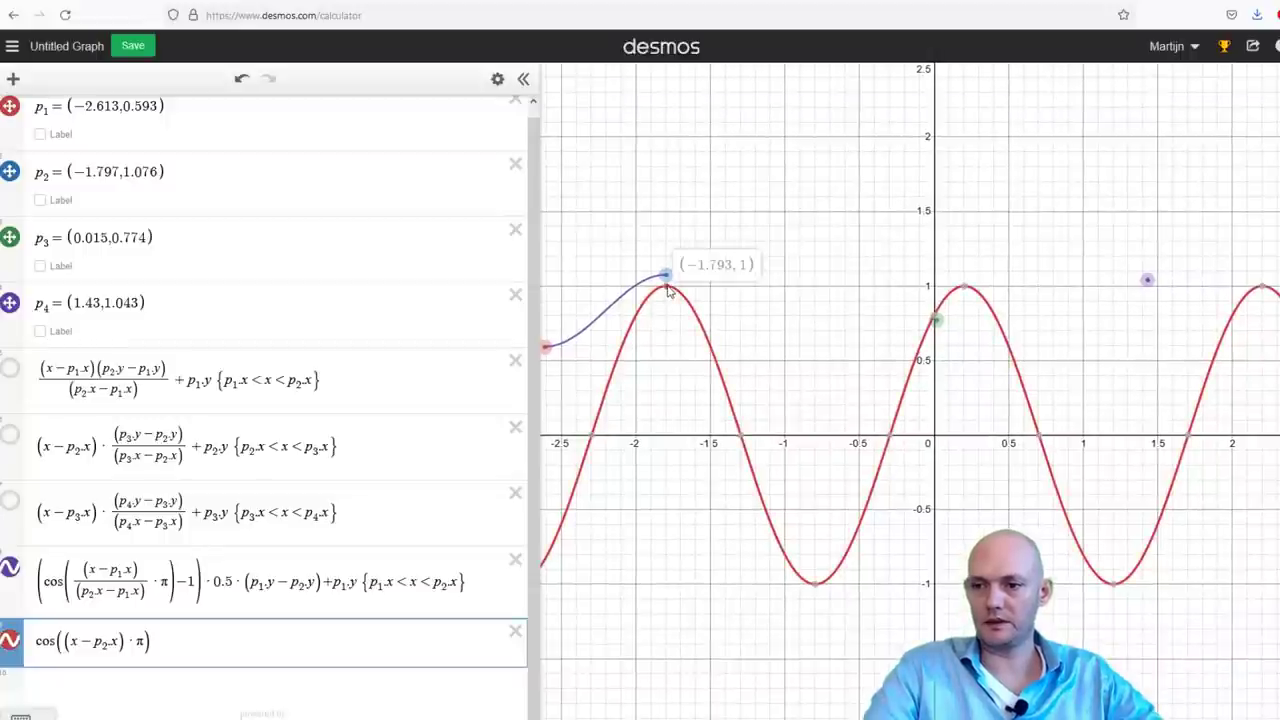
{"action": "mouse_move", "coordinate": [813, 590]}
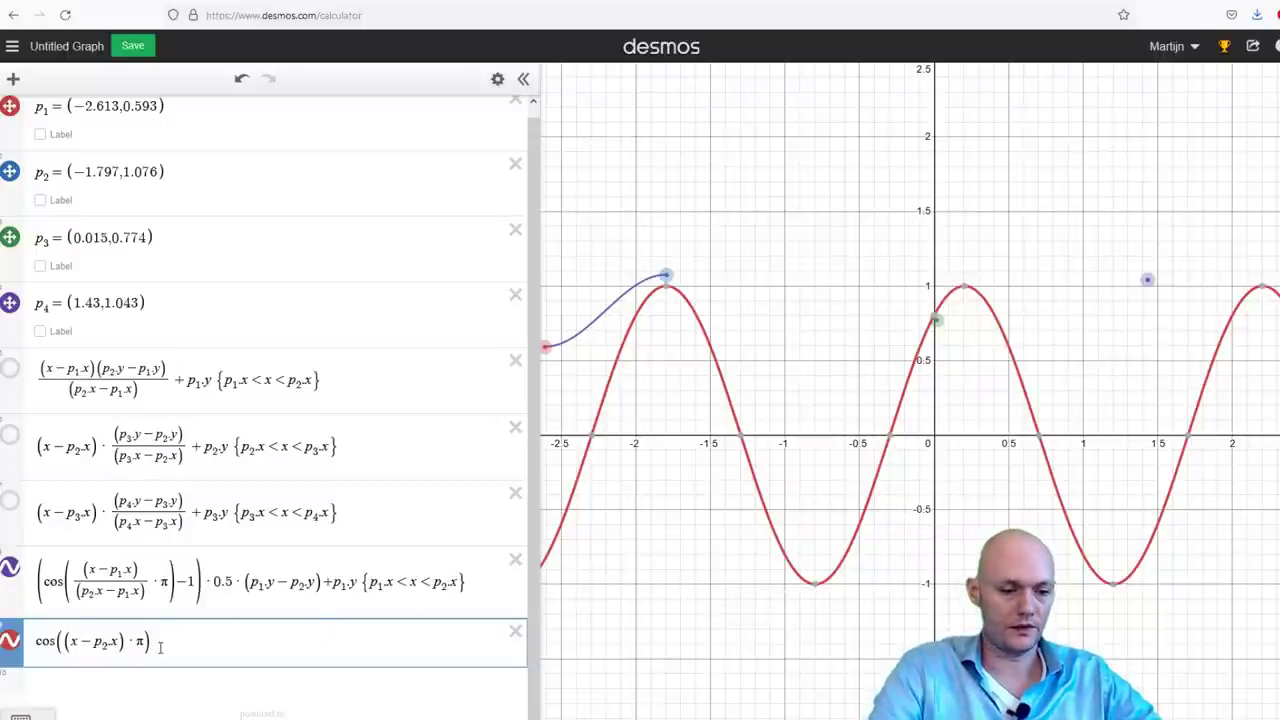
{"action": "type", "text": "-1"}
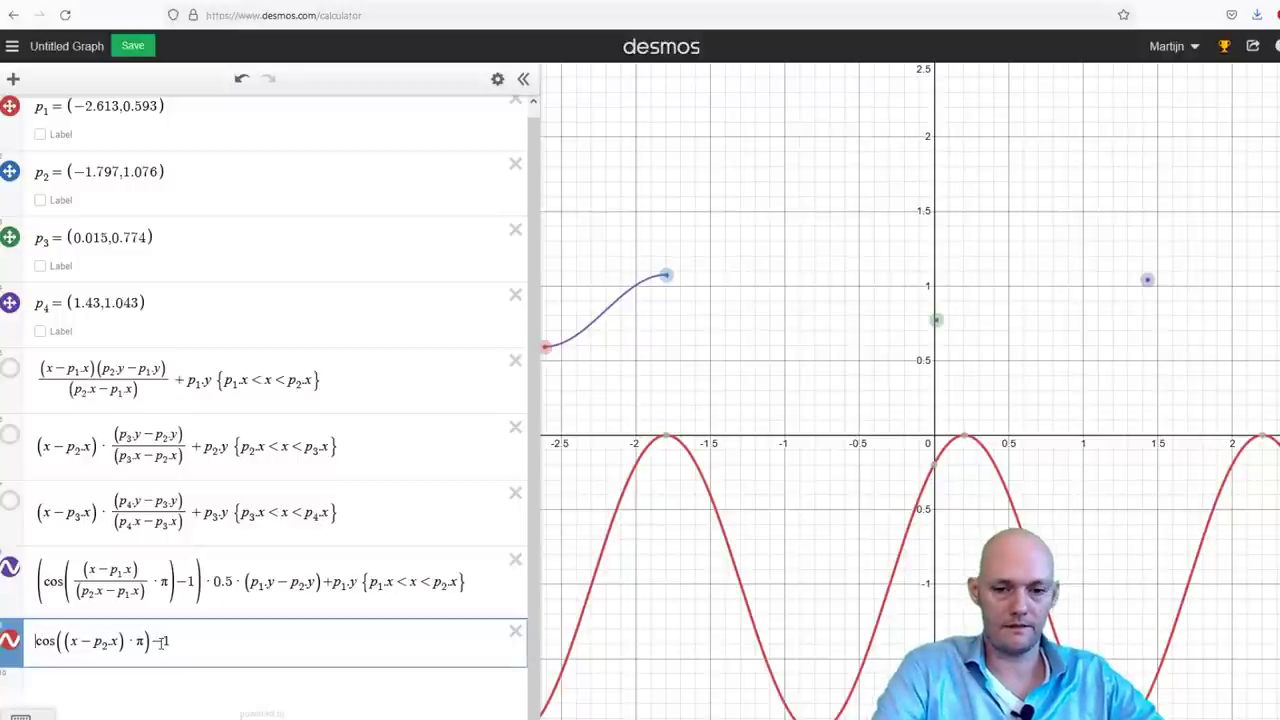
{"action": "key", "text": "Home"}
{"action": "type", "text": "("}
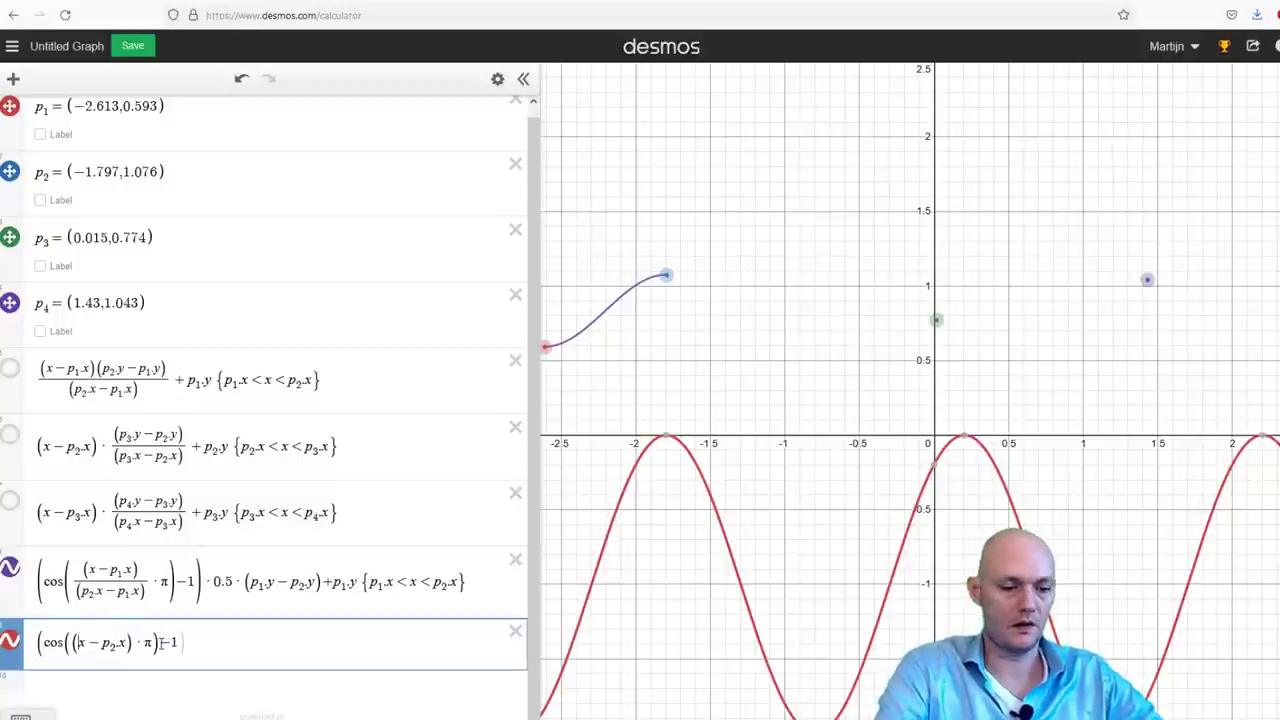
{"action": "key", "text": "Right"}
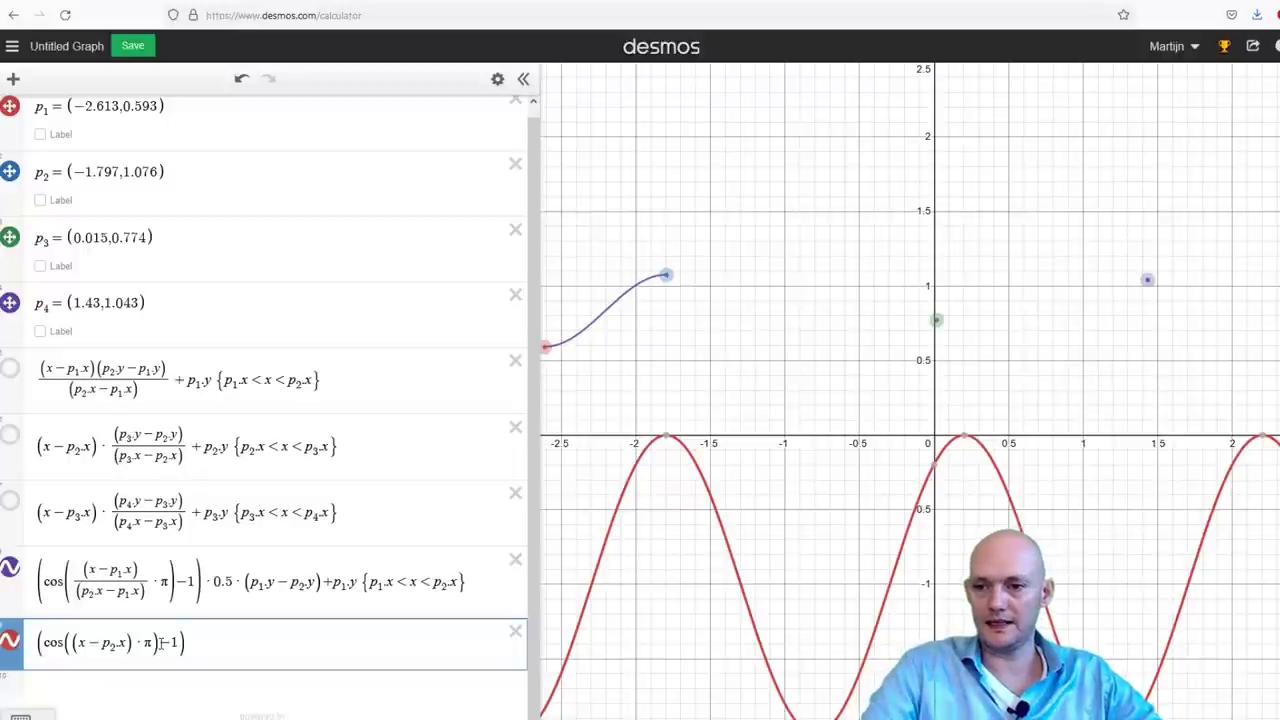
{"action": "left_click", "coordinate": [666, 438]}
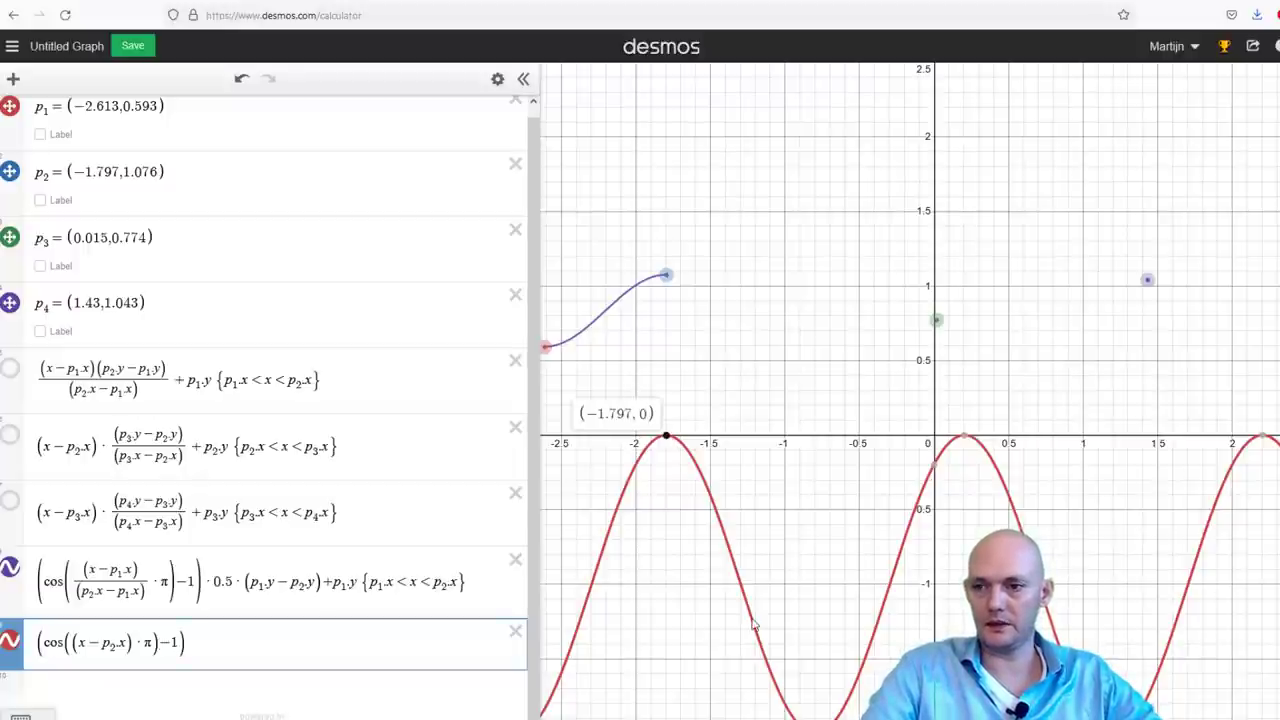
{"action": "left_click", "coordinate": [810, 713]}
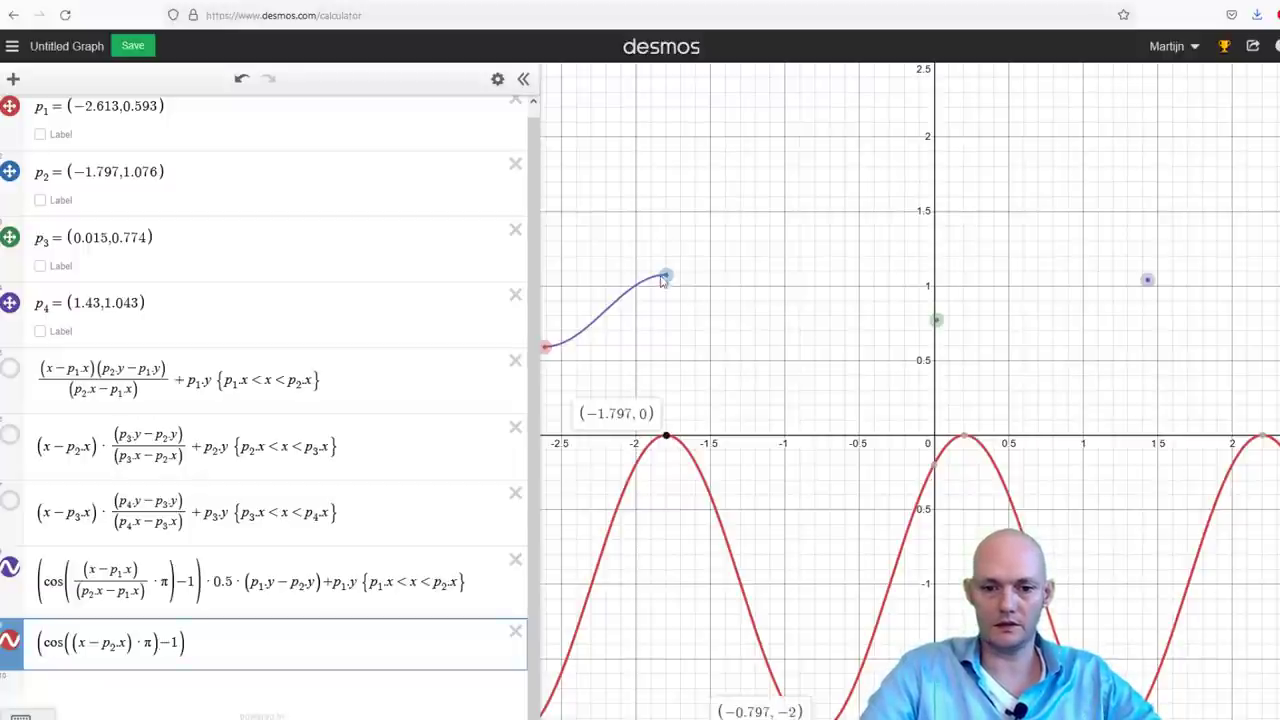
{"action": "left_click", "coordinate": [228, 648]}
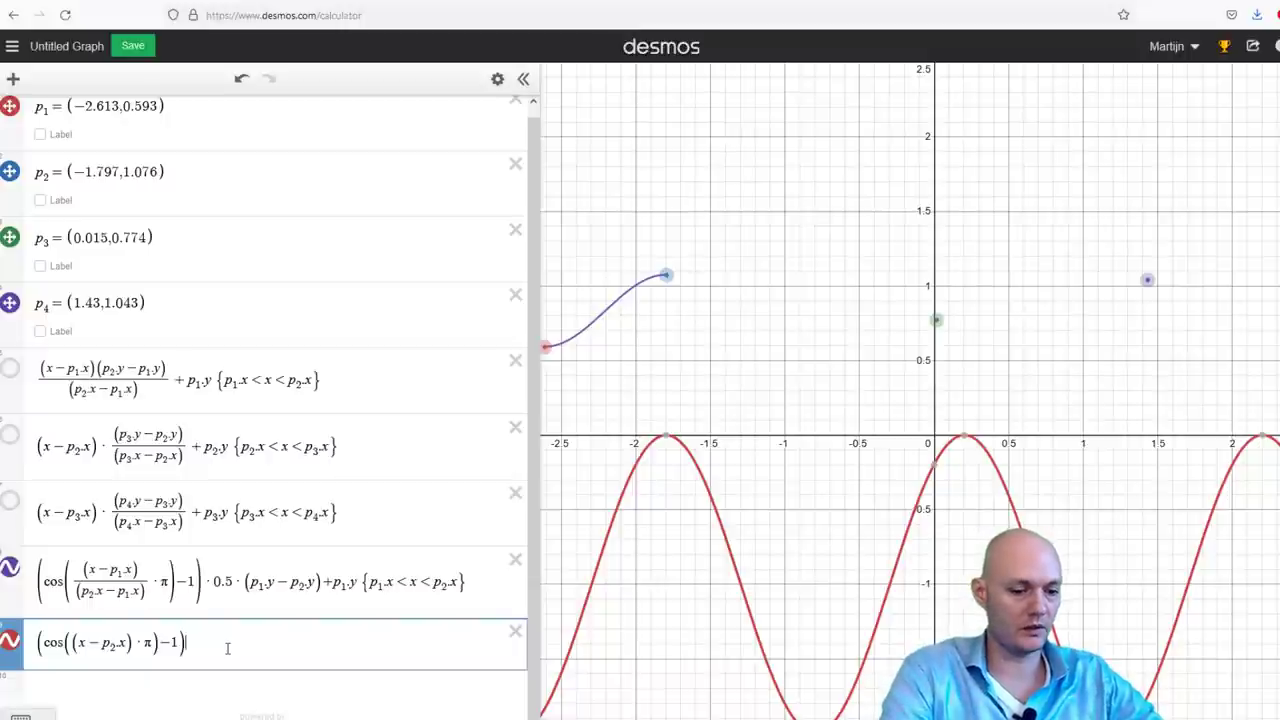
{"action": "type", "text": "*0"}
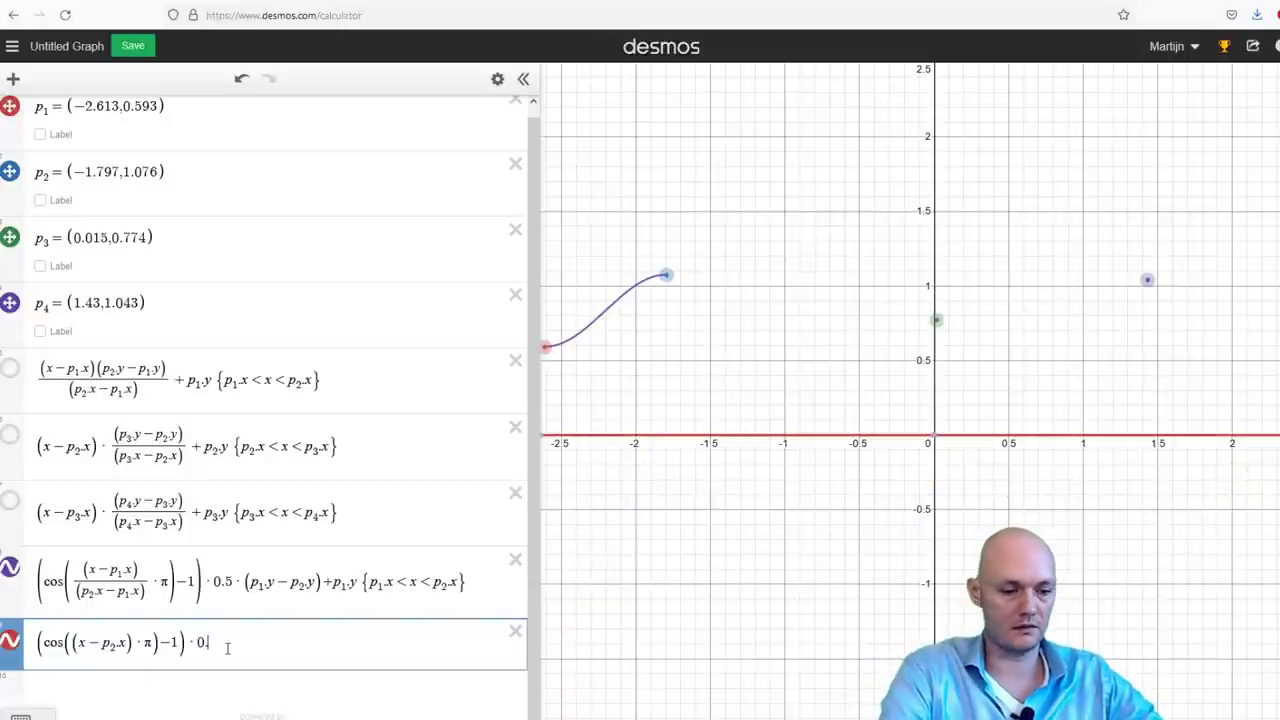
{"action": "key", "text": "BackSpace"}
{"action": "key", "text": "BackSpace"}
{"action": "key", "text": "BackSpace"}
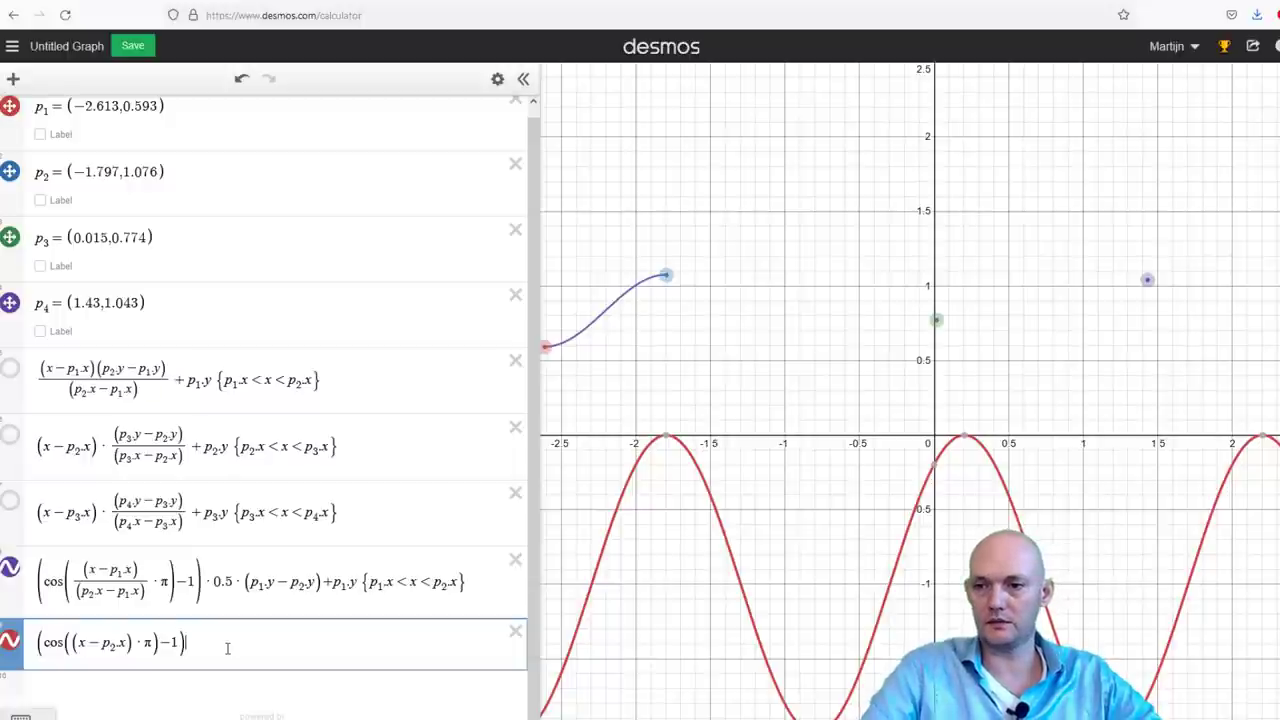
Examine the trough that follows p_2 on the new cosine curve.
{"action": "left_click_drag", "start_coordinate": [760, 515], "coordinate": [800, 348]}
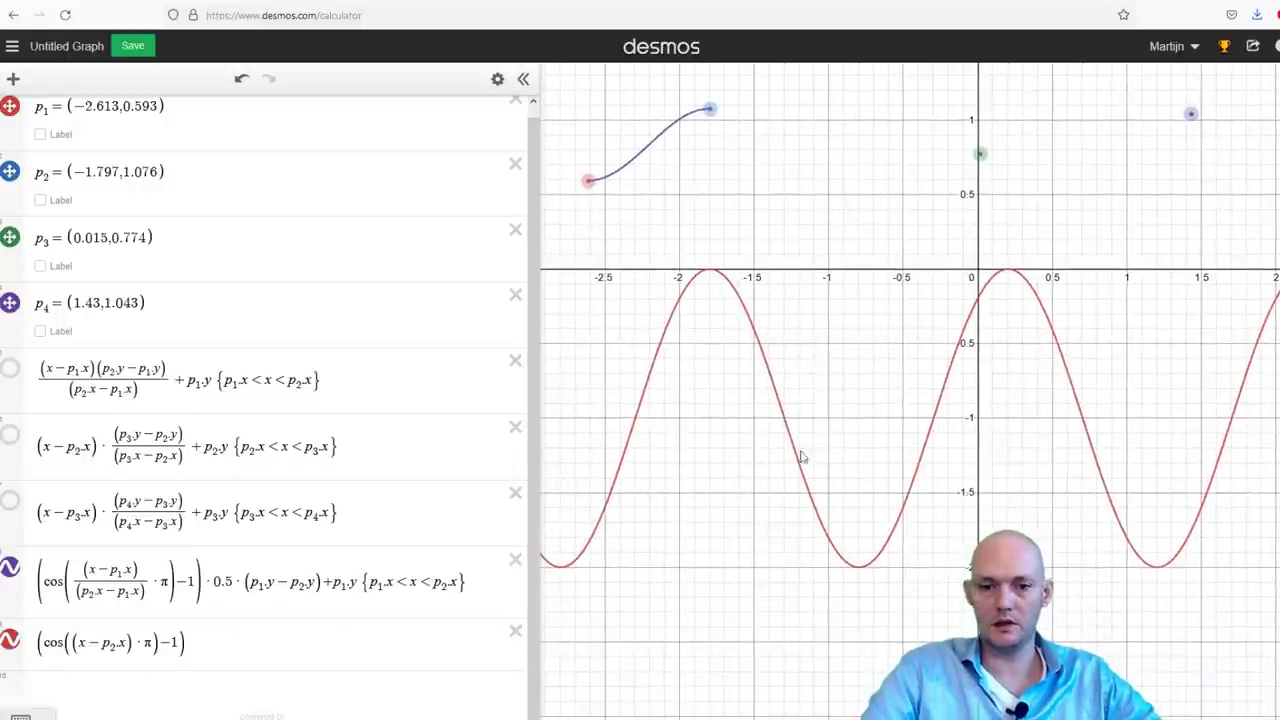
{"action": "left_click", "coordinate": [857, 565]}
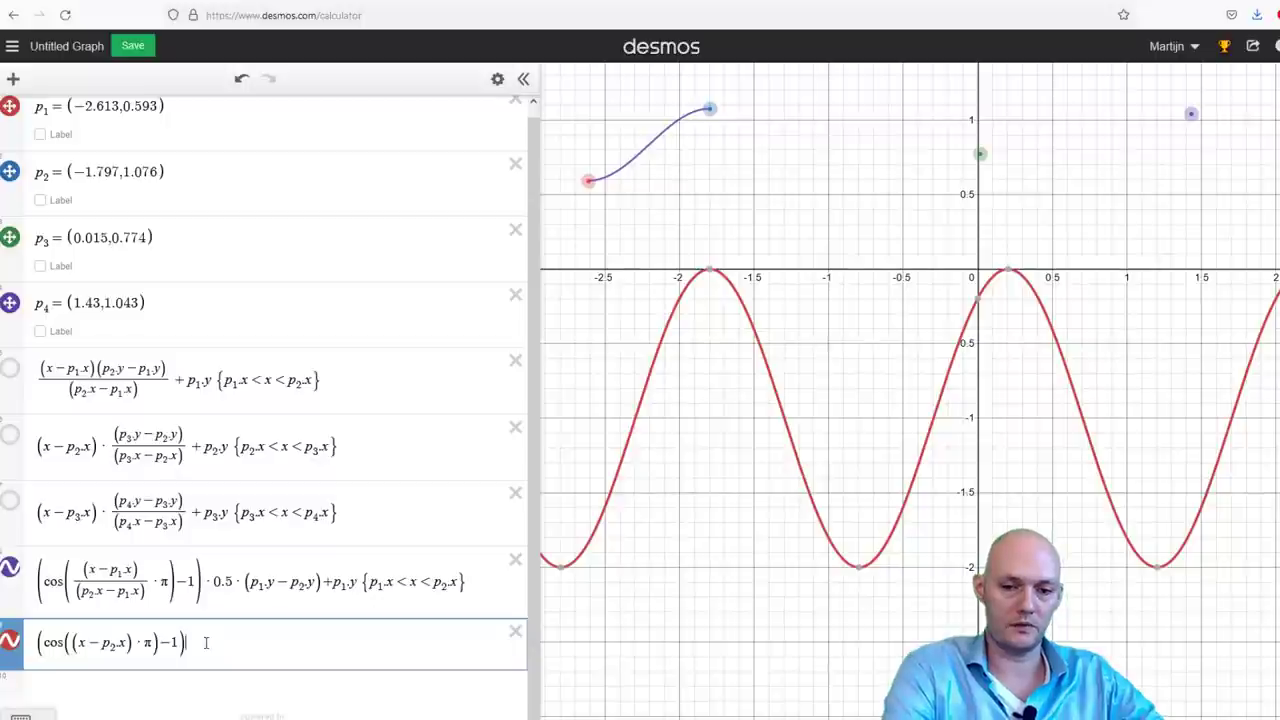
Multiply the bracketed cosine expression that starts from p_2 by 0.5.
{"action": "type", "text": "*0"}
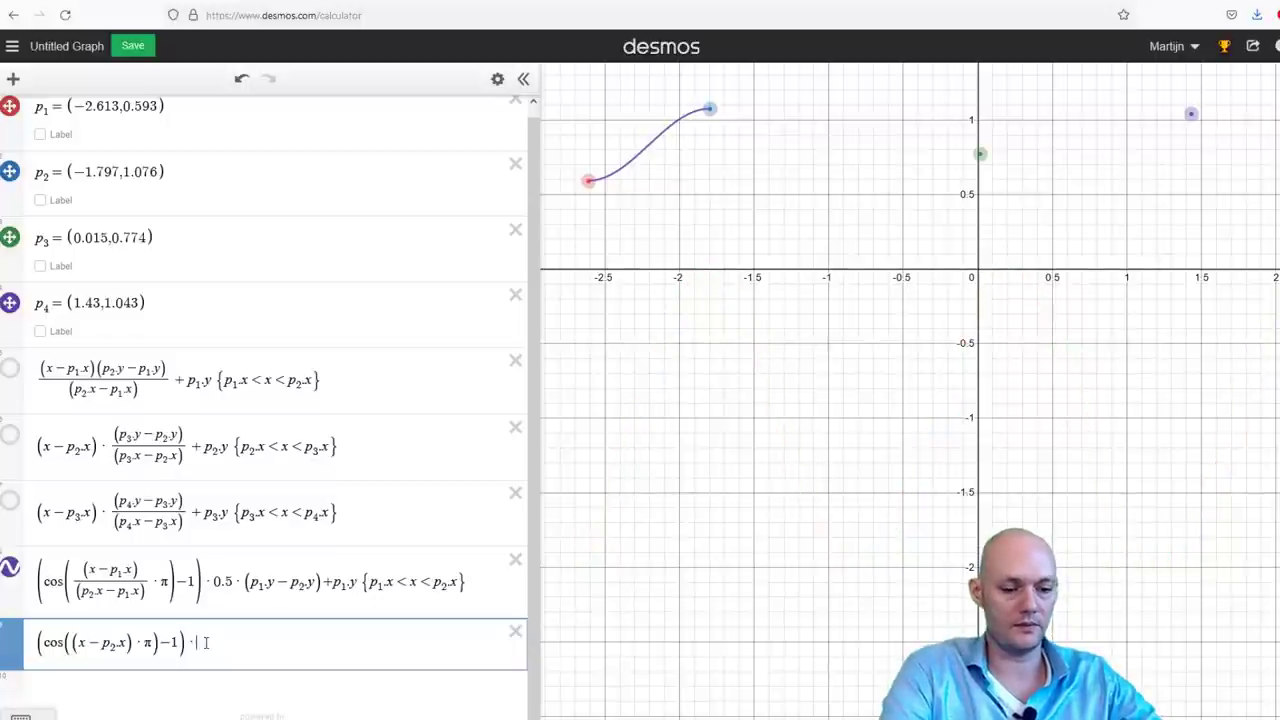
{"action": "type", "text": ".5"}
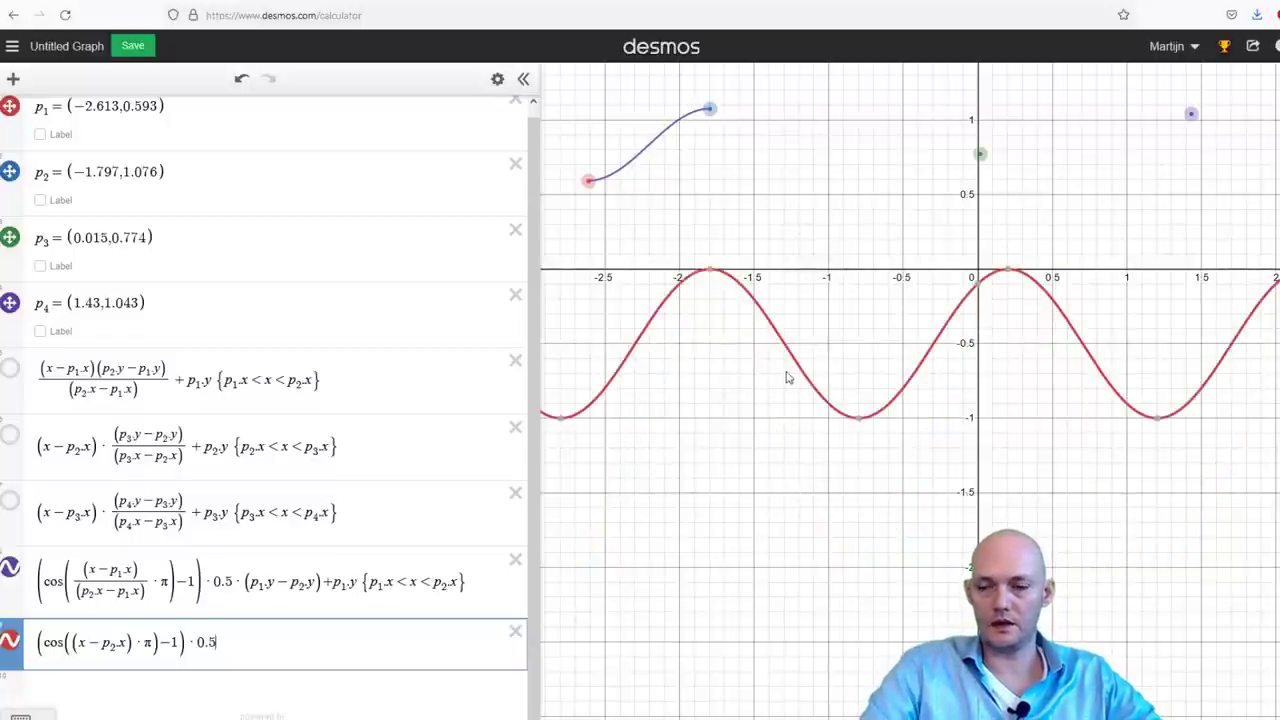
{"action": "left_click_drag", "start_coordinate": [789, 374], "coordinate": [756, 543]}
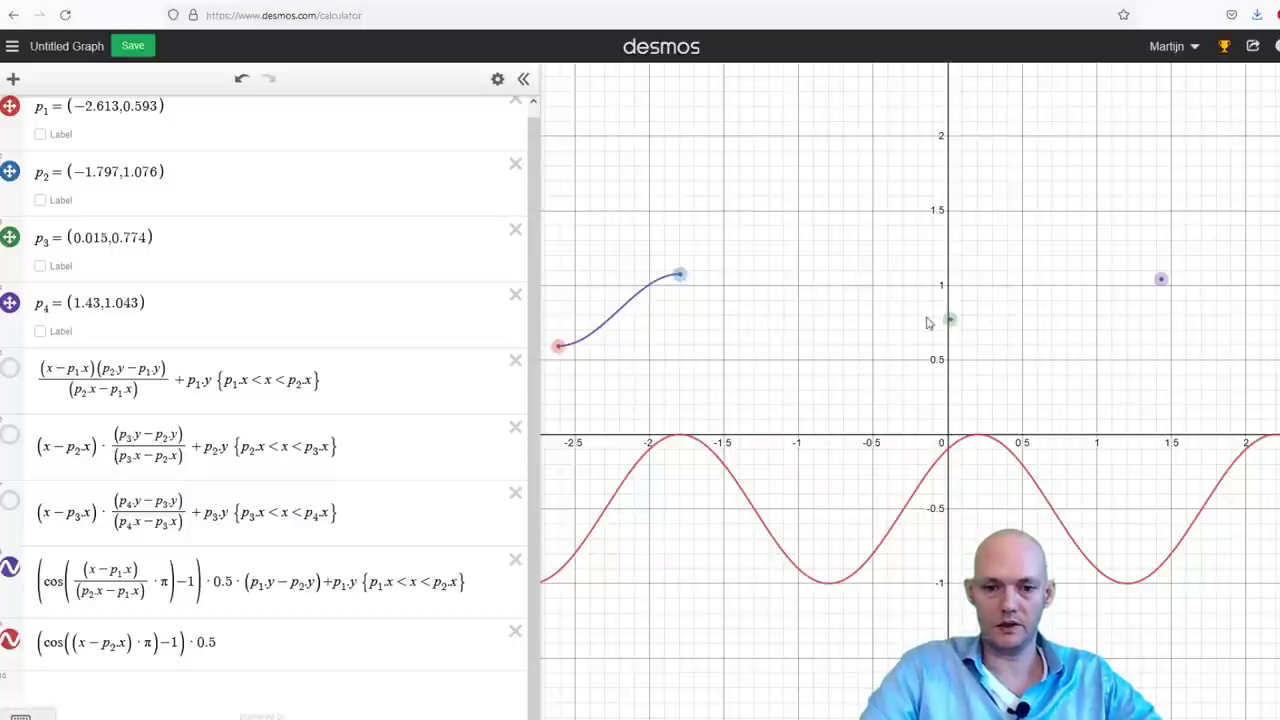
Multiply the new cosine by (p_2.y−p_3.y) and inspect the curve's peak below p_2 and the trough that follows.
{"action": "left_click", "coordinate": [274, 646]}
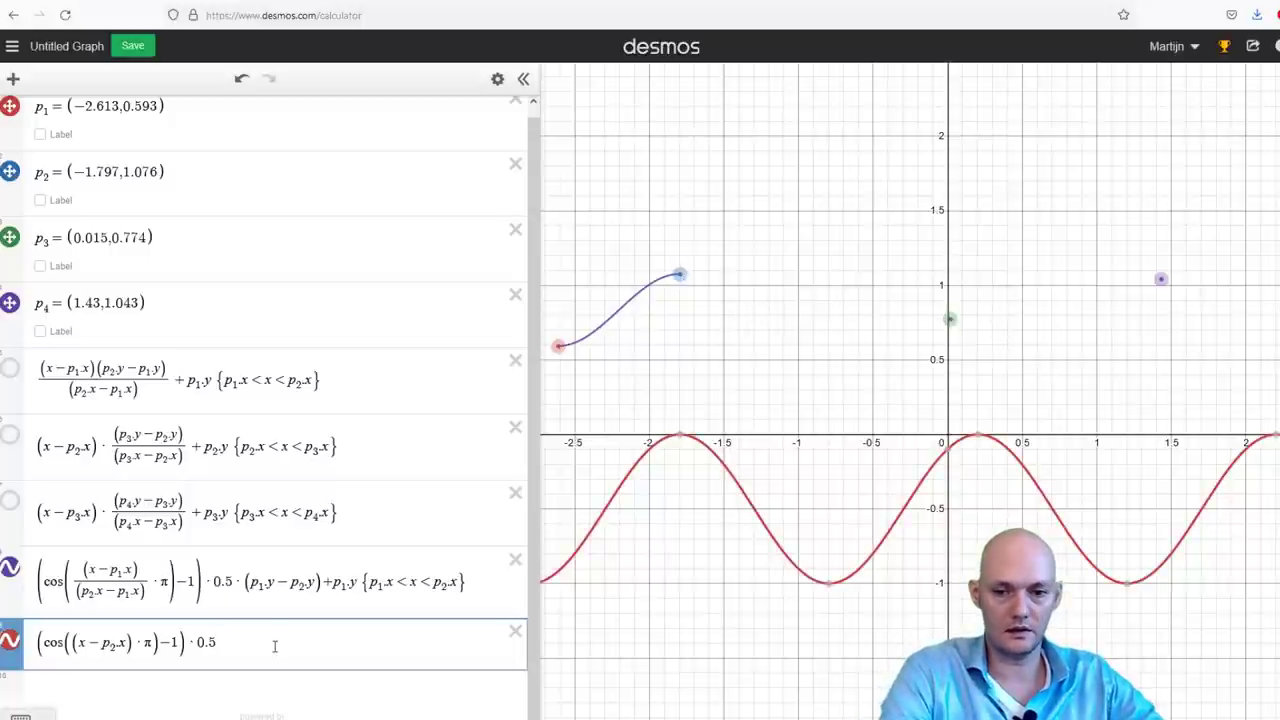
{"action": "type", "text": "*("}
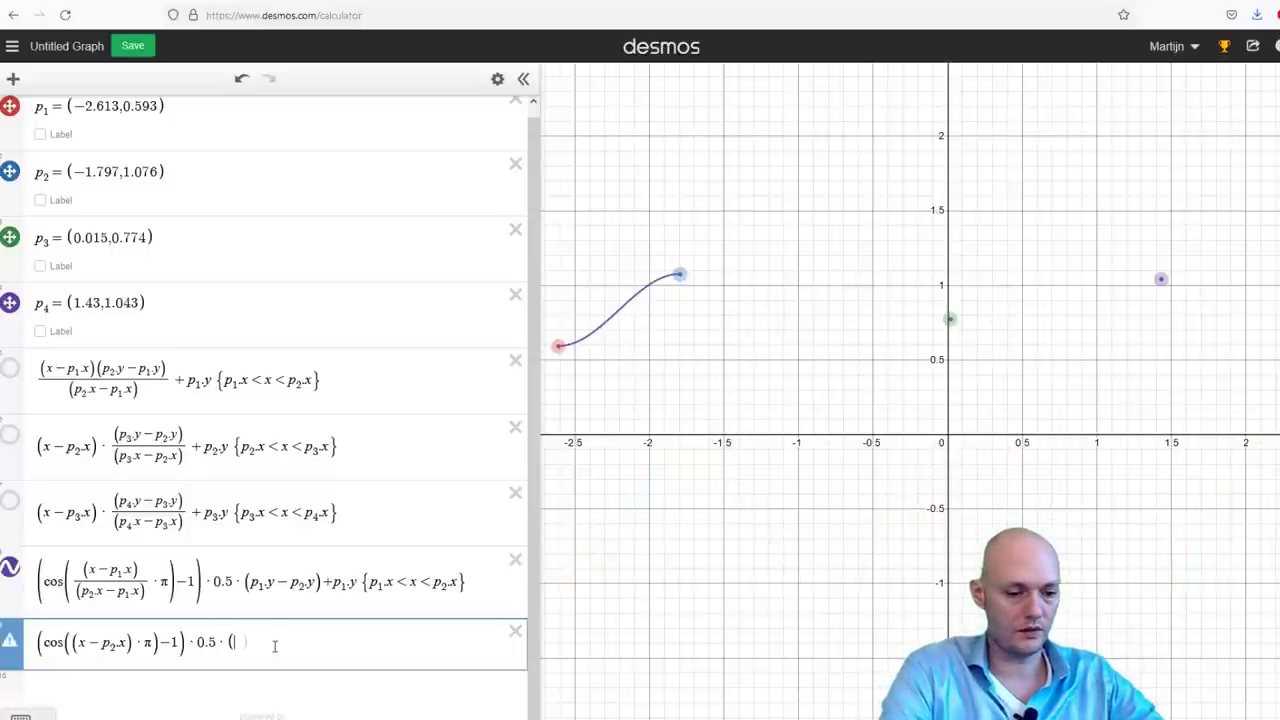
{"action": "type", "text": "p2"}
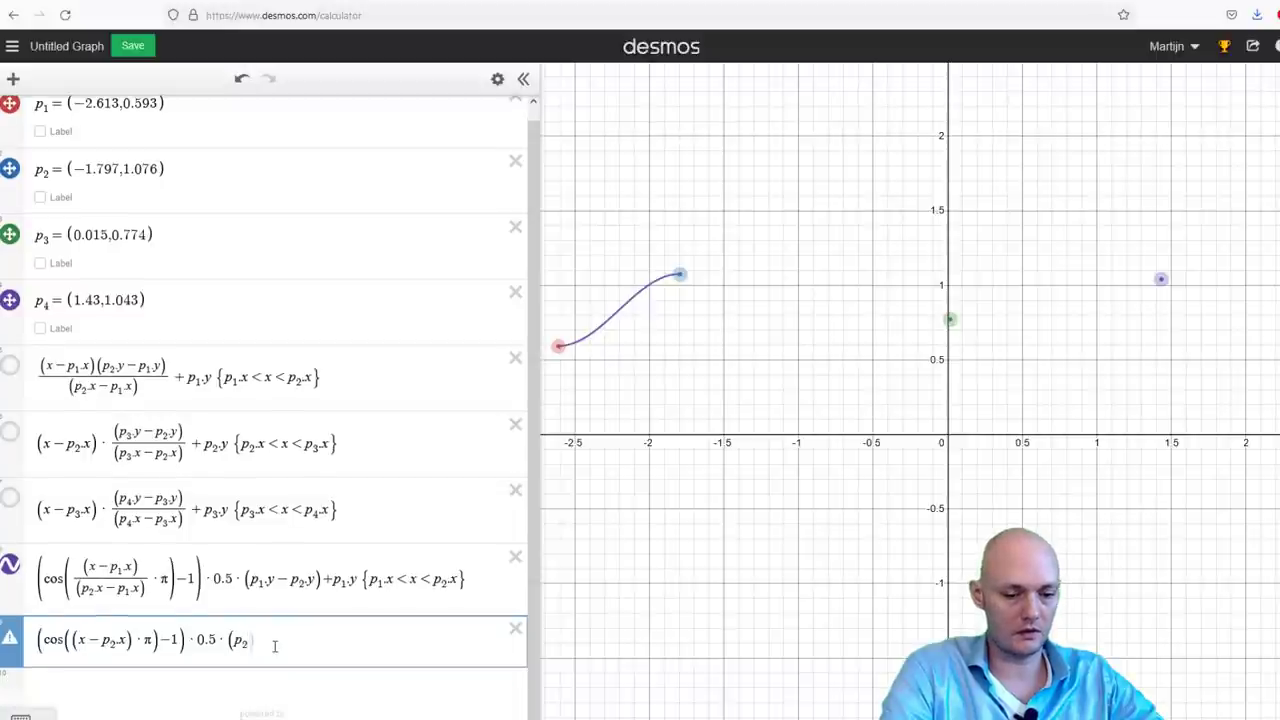
{"action": "type", "text": ".y-"}
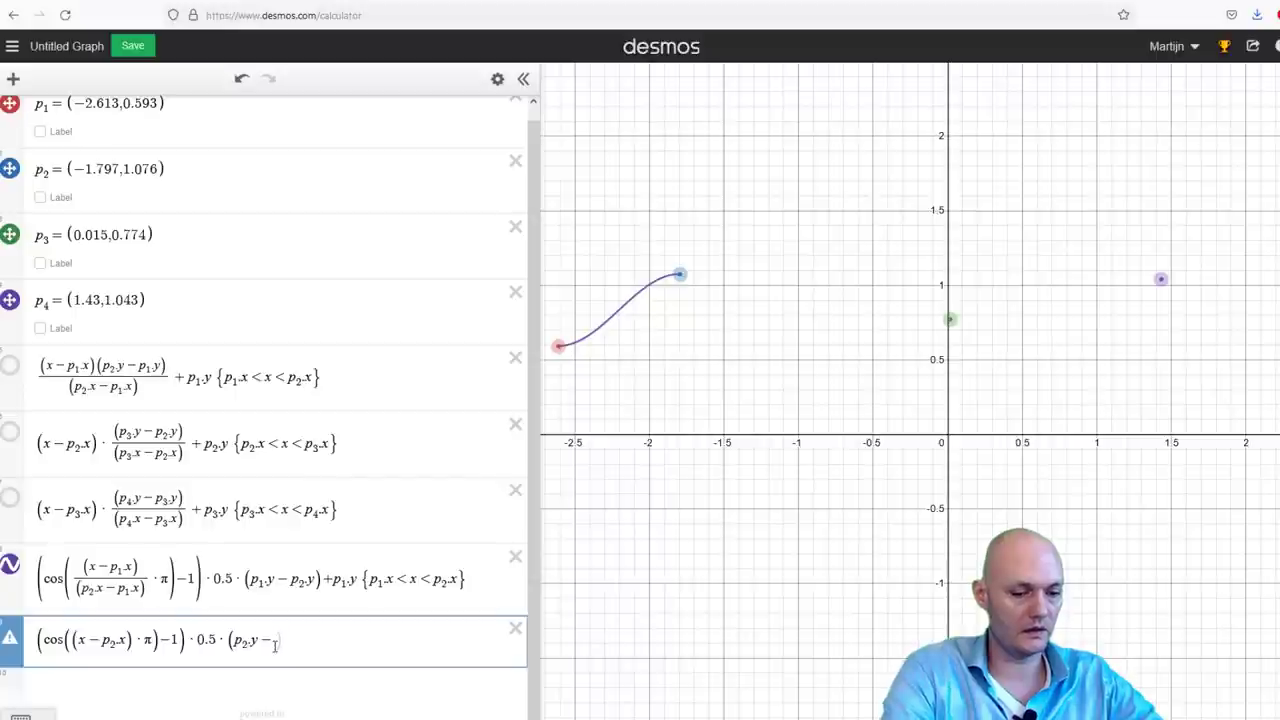
{"action": "type", "text": "p3.y"}
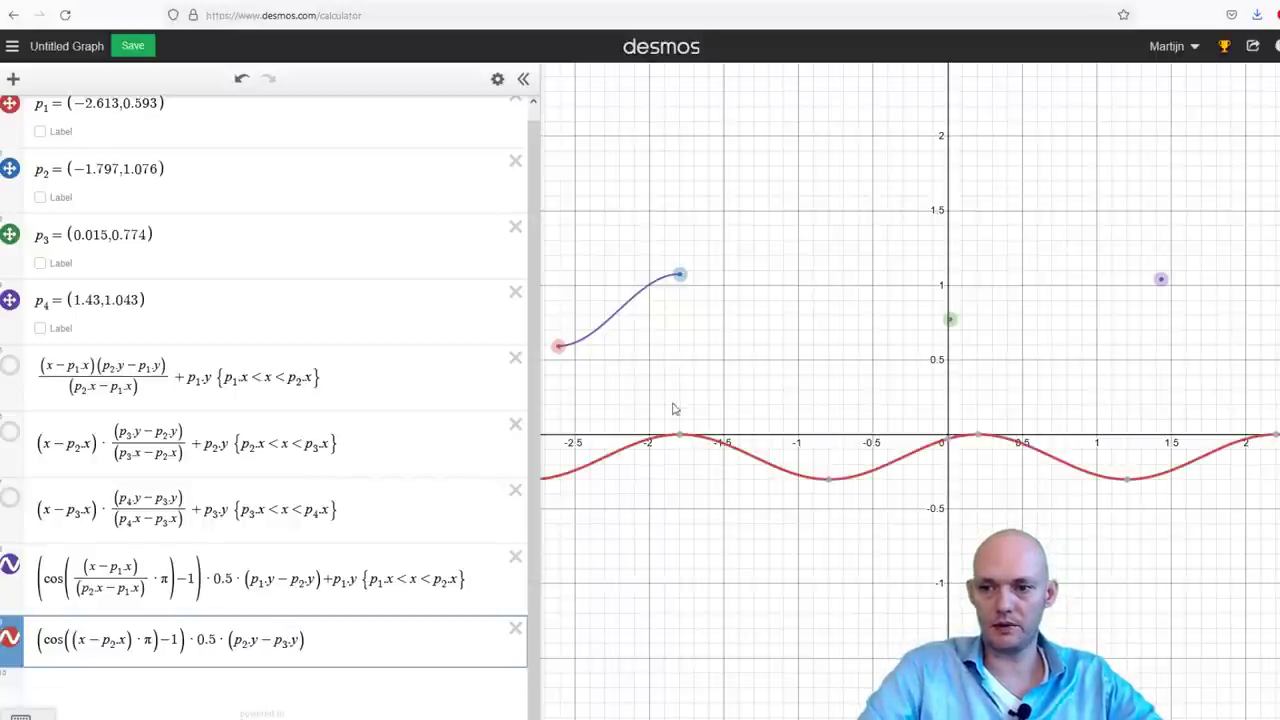
{"action": "left_click", "coordinate": [681, 441]}
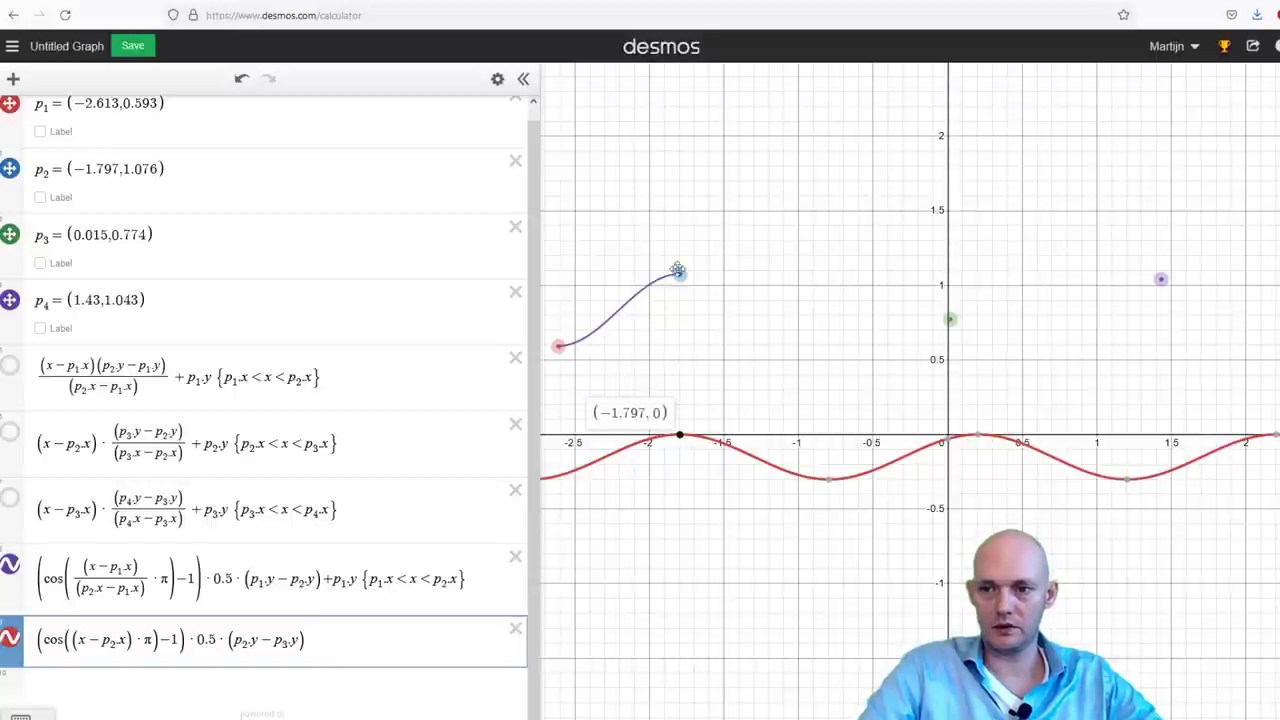
{"action": "mouse_move", "coordinate": [828, 486]}
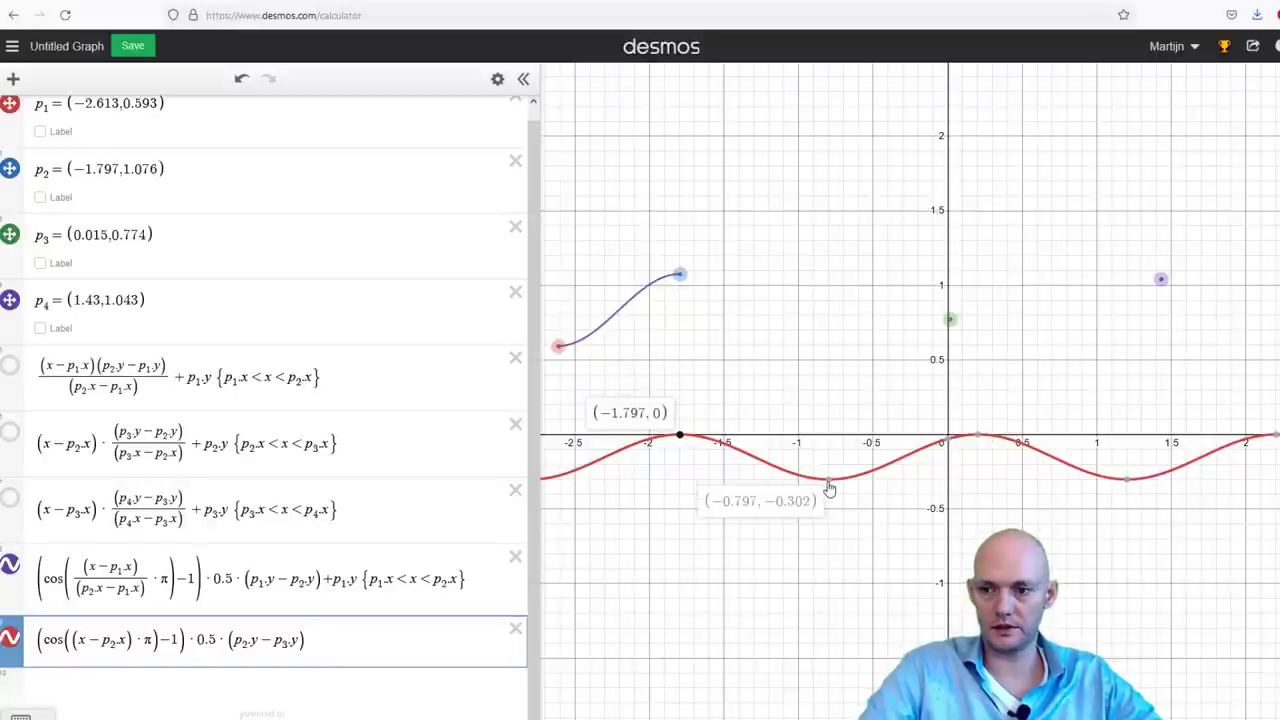
{"action": "left_click", "coordinate": [829, 486]}
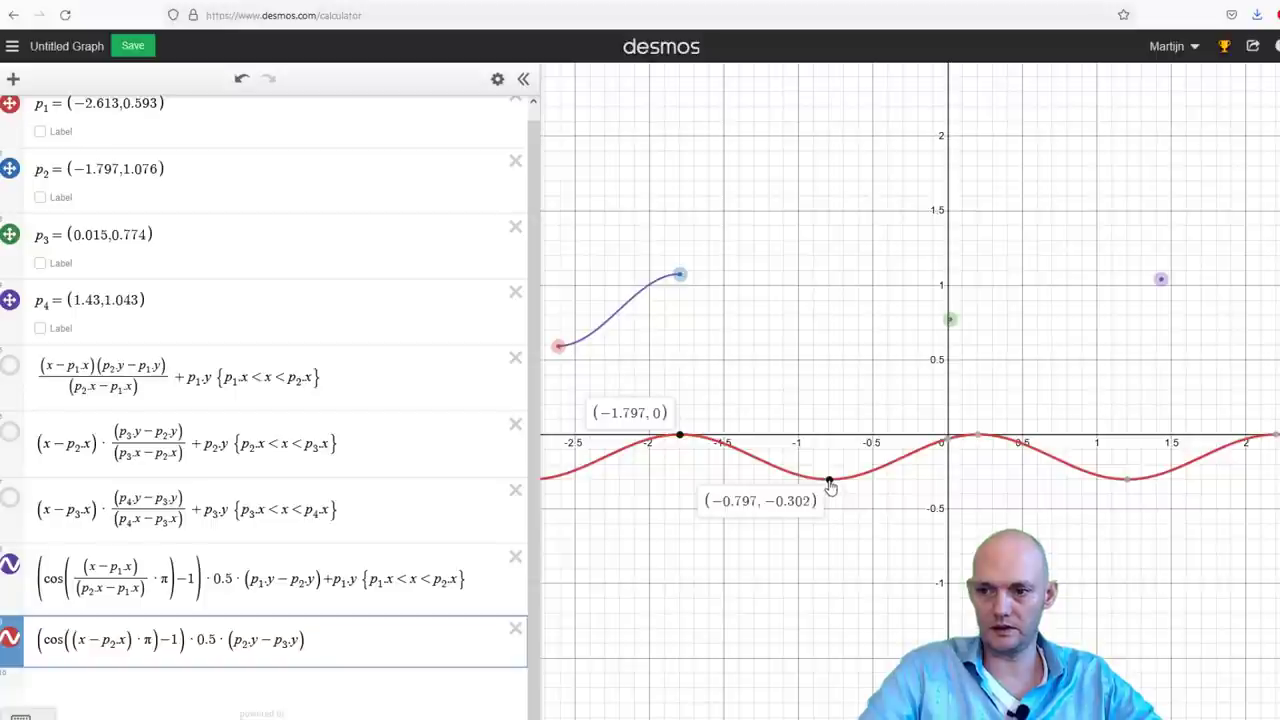
{"action": "left_click", "coordinate": [829, 486]}
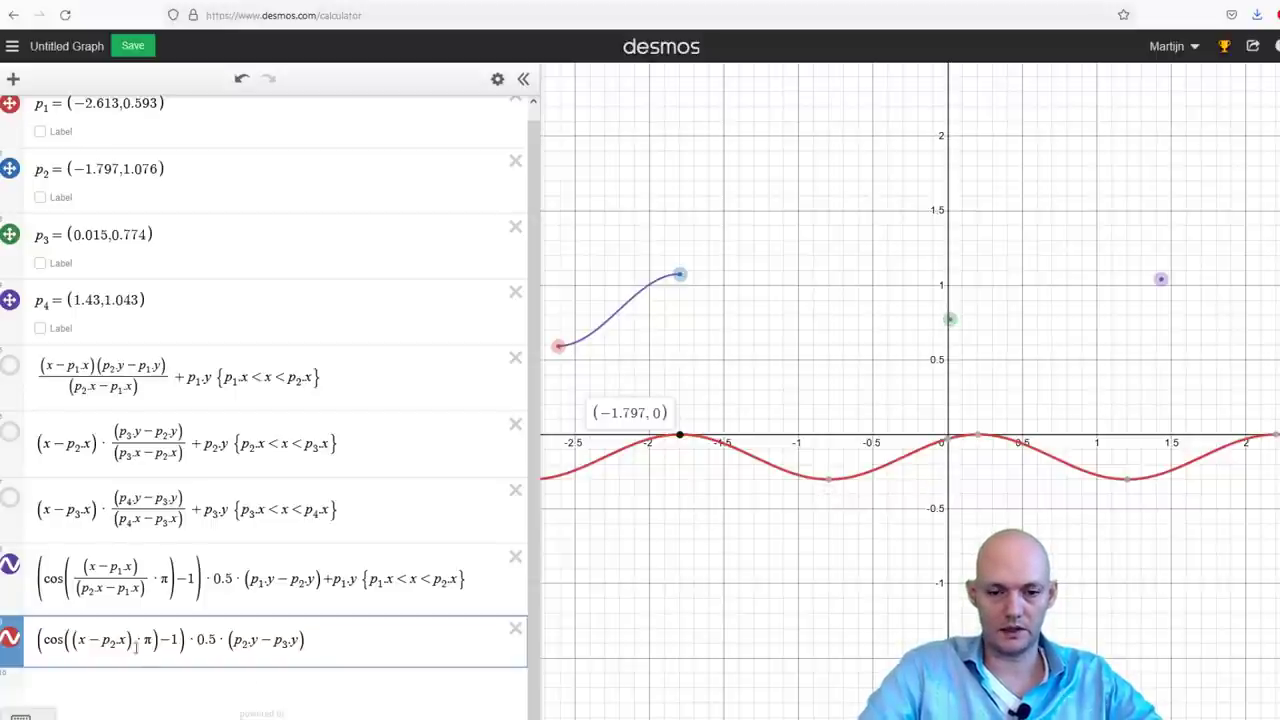
Divide (x−p_2.x) inside the new cosine by (p_3.x−p_2.x).
{"action": "left_click", "coordinate": [131, 641]}
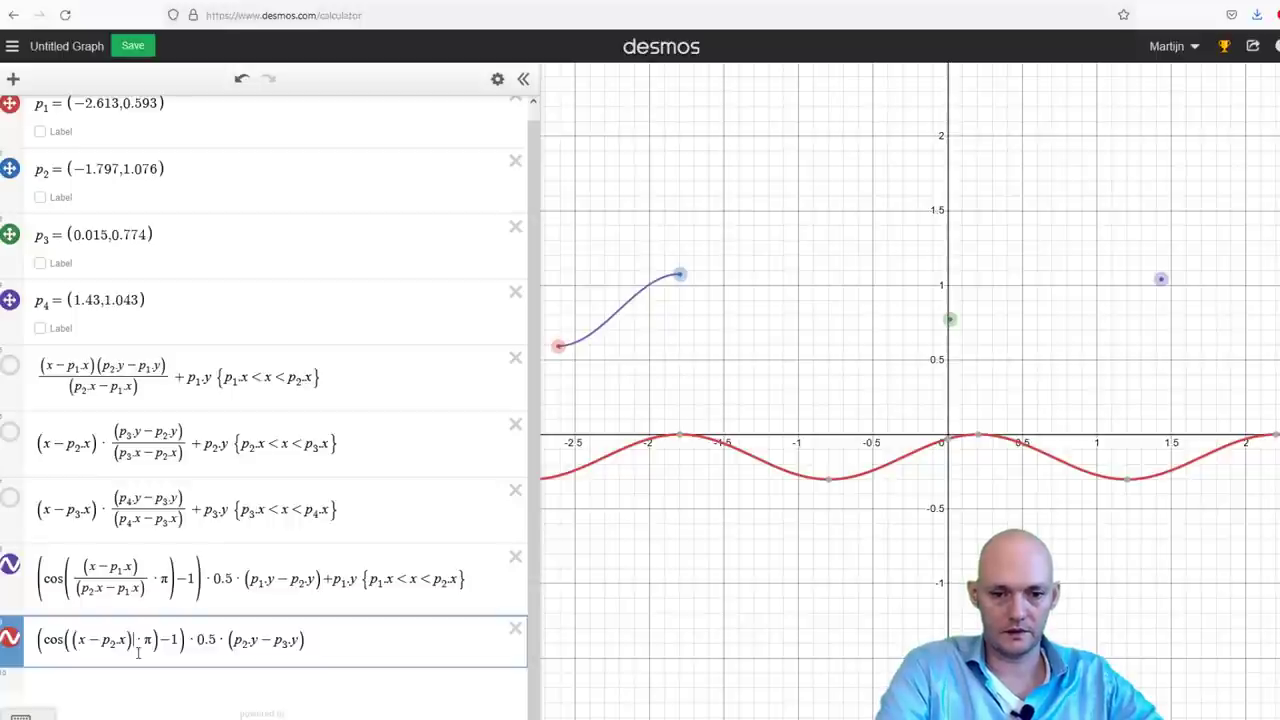
{"action": "key", "text": "shift+Left"}
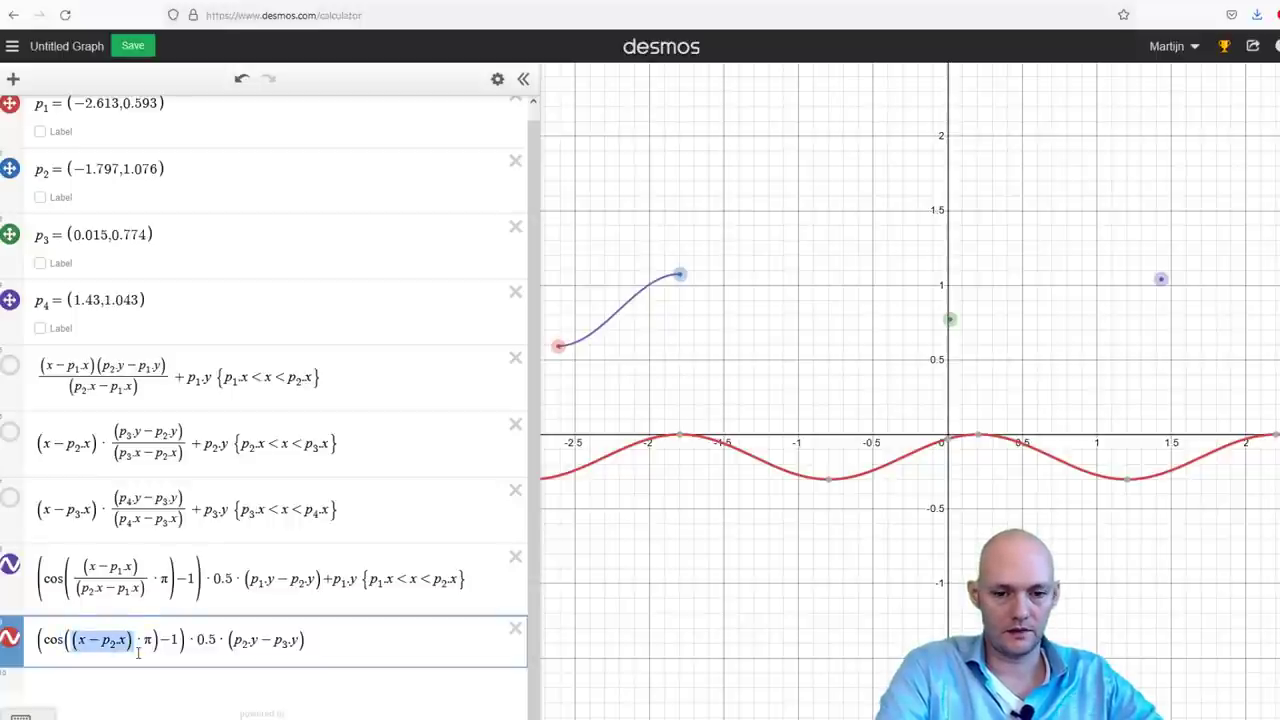
{"action": "key", "text": "Right"}
{"action": "type", "text": "/"}
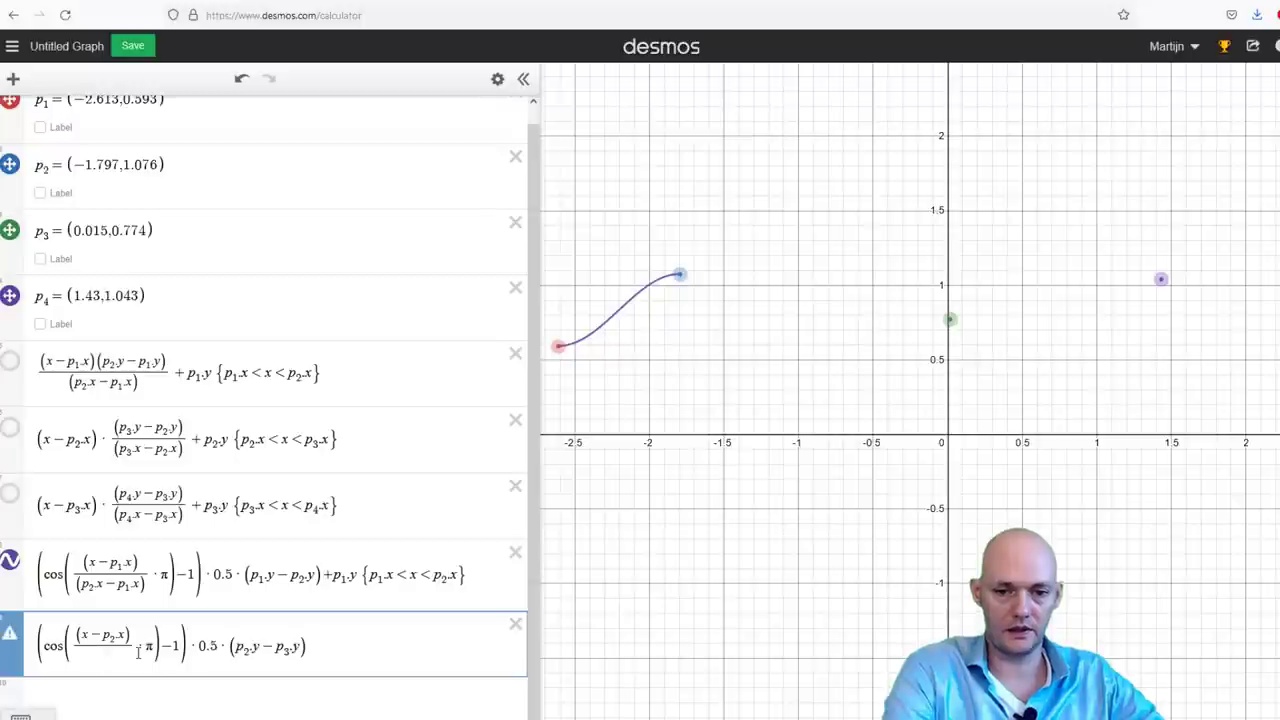
{"action": "type", "text": "("}
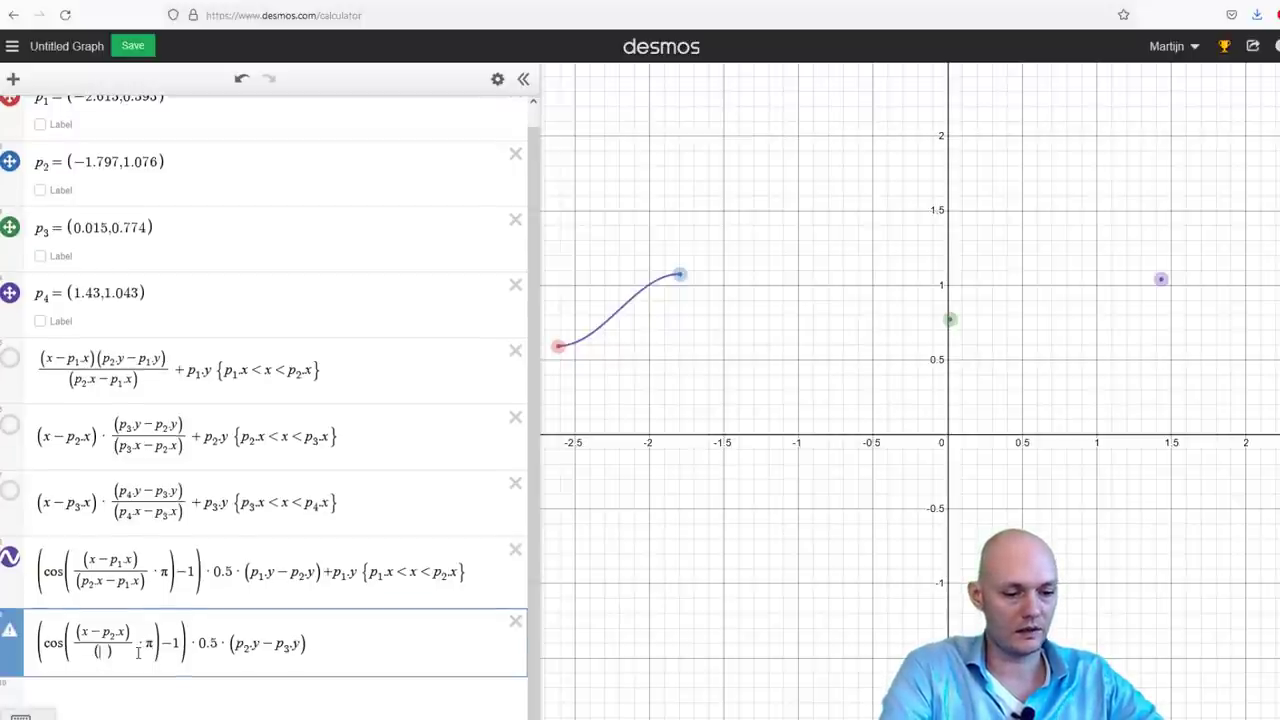
{"action": "type", "text": "p_3.x-p_2.x"}
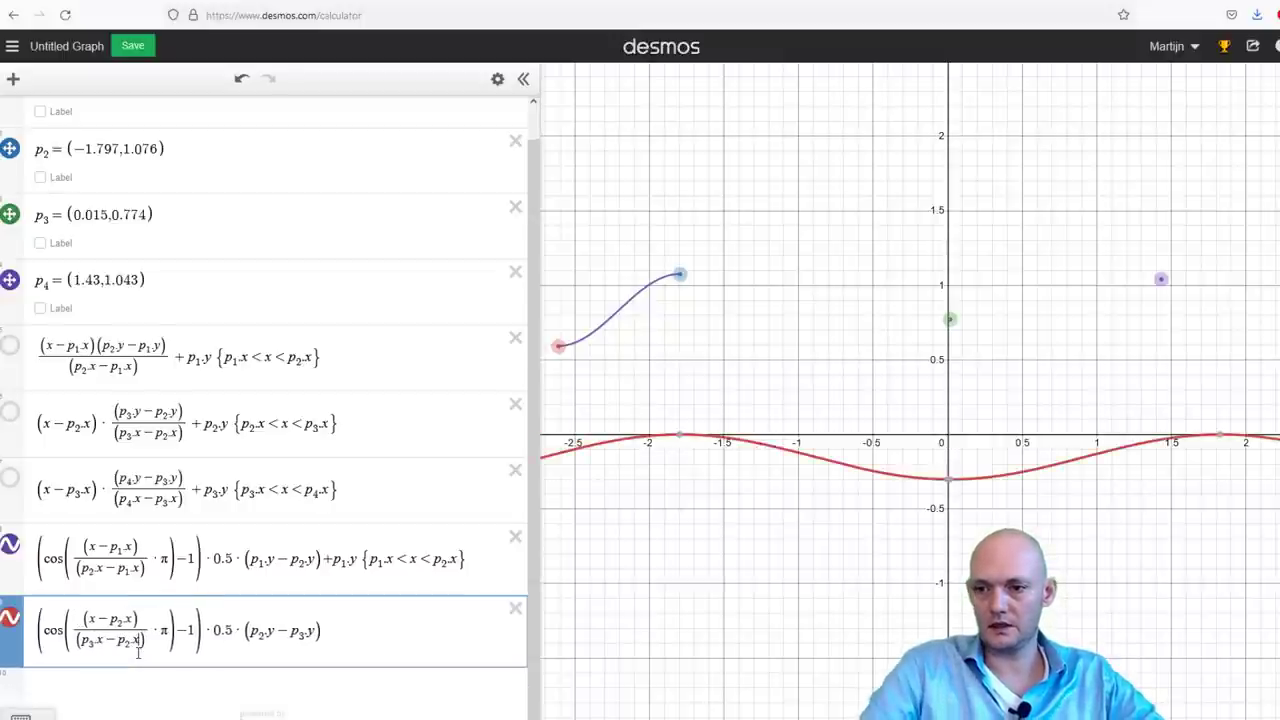
Compare the curve's peak with p_2 and its trough with p_3, moving p_3 to about (−0.01,0.77).
{"action": "left_click", "coordinate": [680, 440]}
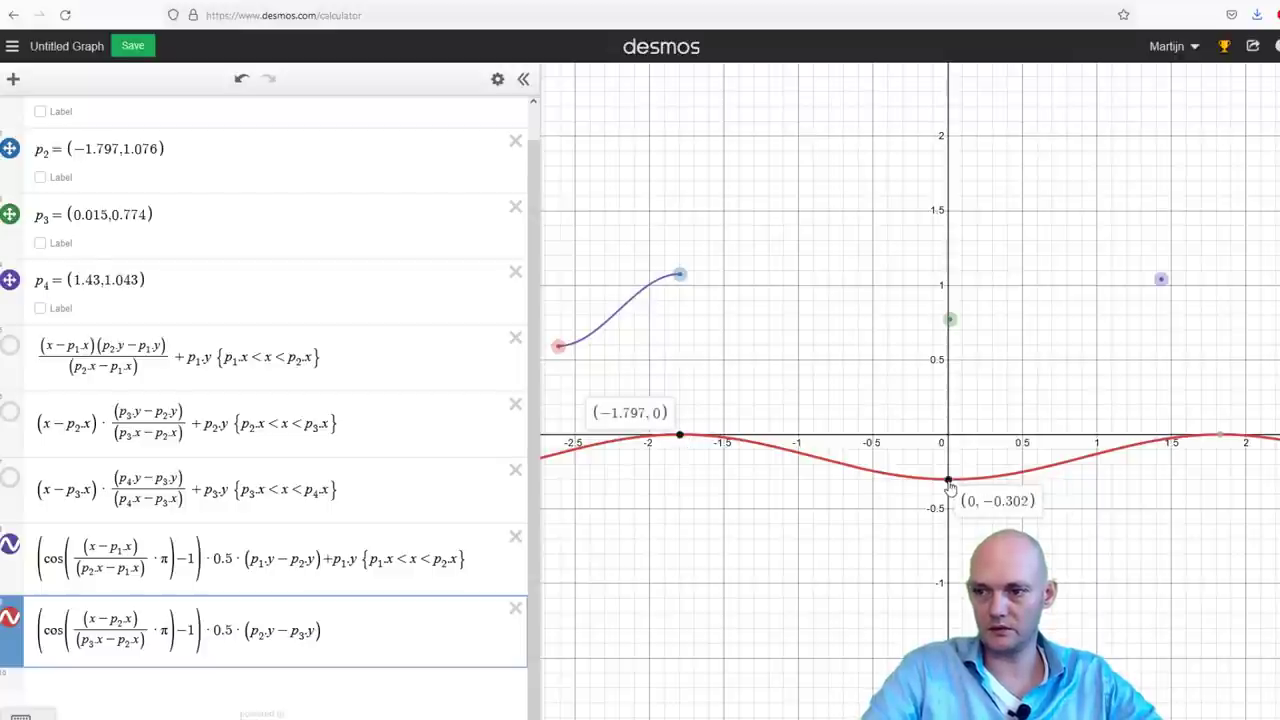
{"action": "mouse_move", "coordinate": [951, 319]}
{"action": "left_mouse_down"}
{"action": "mouse_move", "coordinate": [1000, 318]}
{"action": "mouse_move", "coordinate": [946, 320]}
{"action": "left_mouse_up"}
{"action": "left_click", "coordinate": [679, 441]}
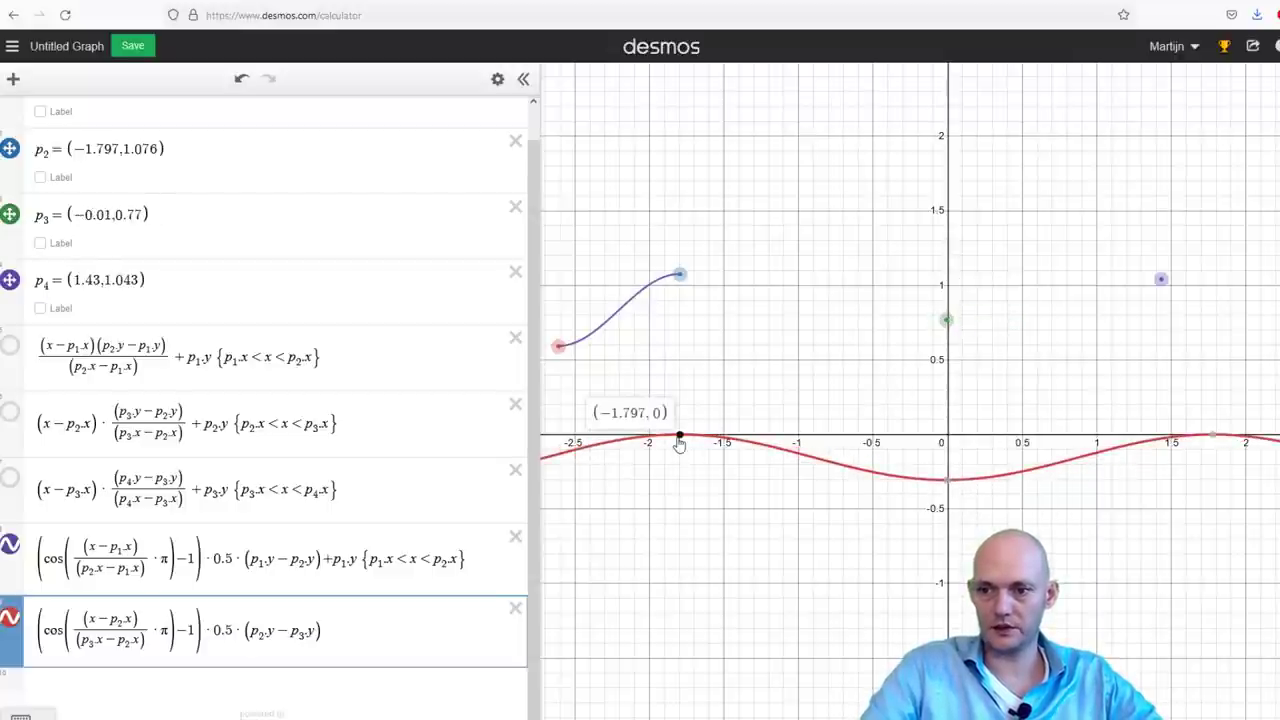
{"action": "left_click", "coordinate": [680, 440]}
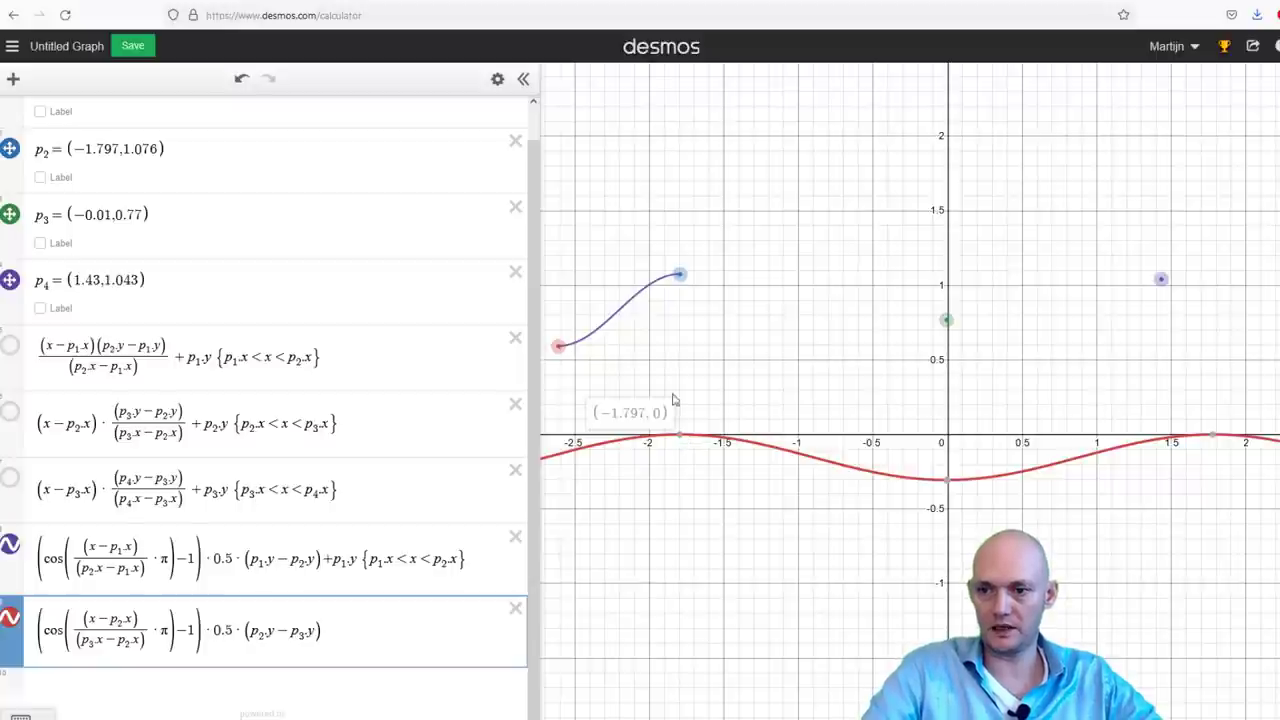
{"action": "left_click", "coordinate": [682, 440]}
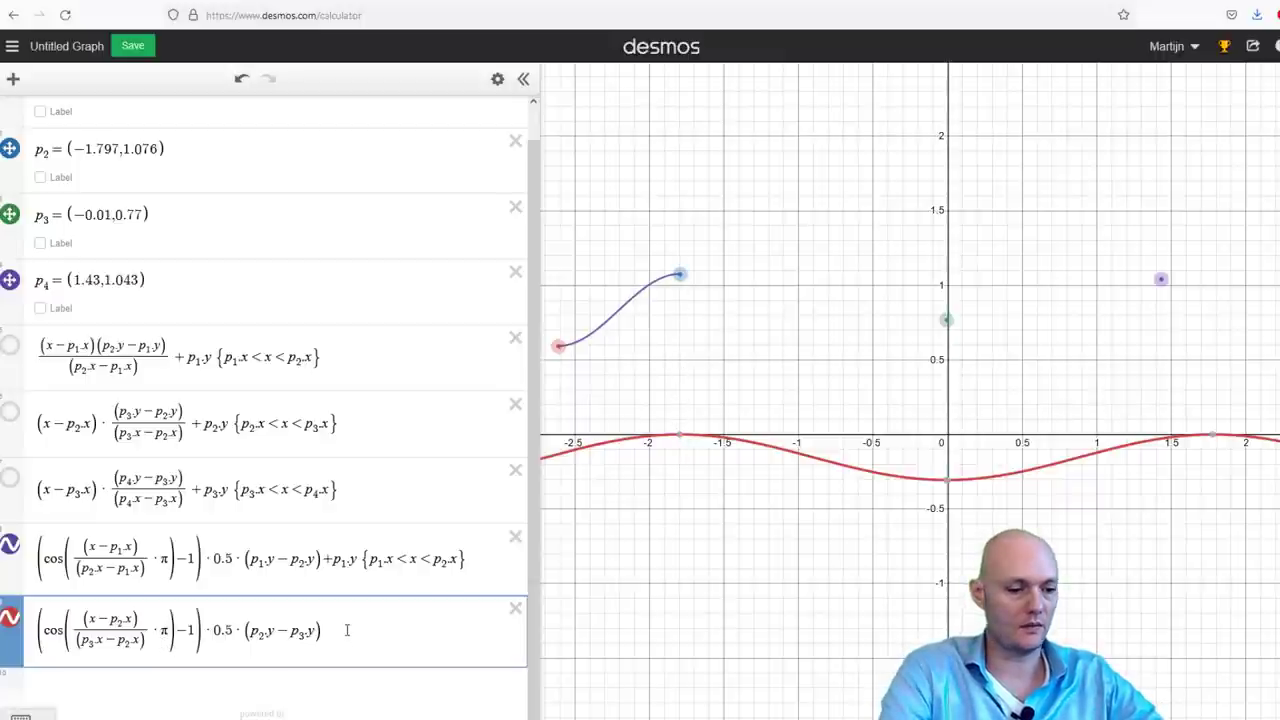
Add p_2.y to the new cosine and test it by moving p_2 to about (−1.21,1.16) and p_3 to about (−0.02,0.80).
{"action": "type", "text": "+p2"}
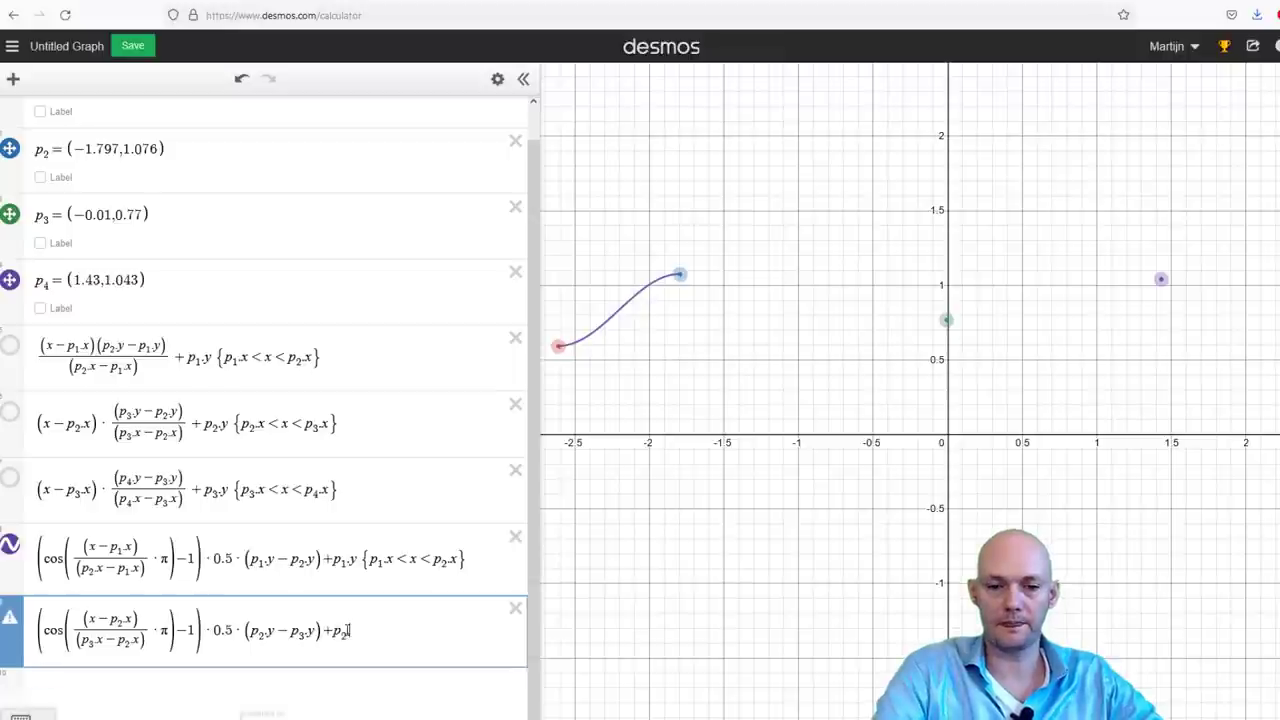
{"action": "type", "text": ".y"}
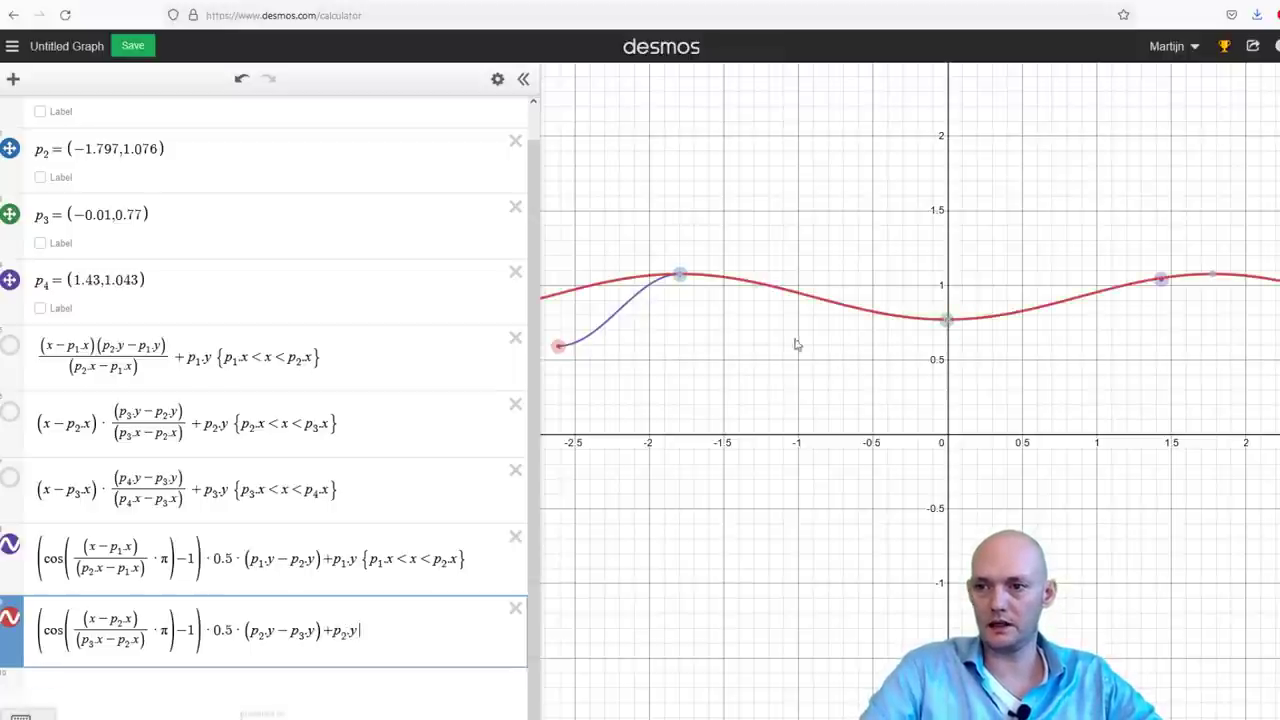
{"action": "left_click_drag", "start_coordinate": [680, 275], "coordinate": [800, 250]}
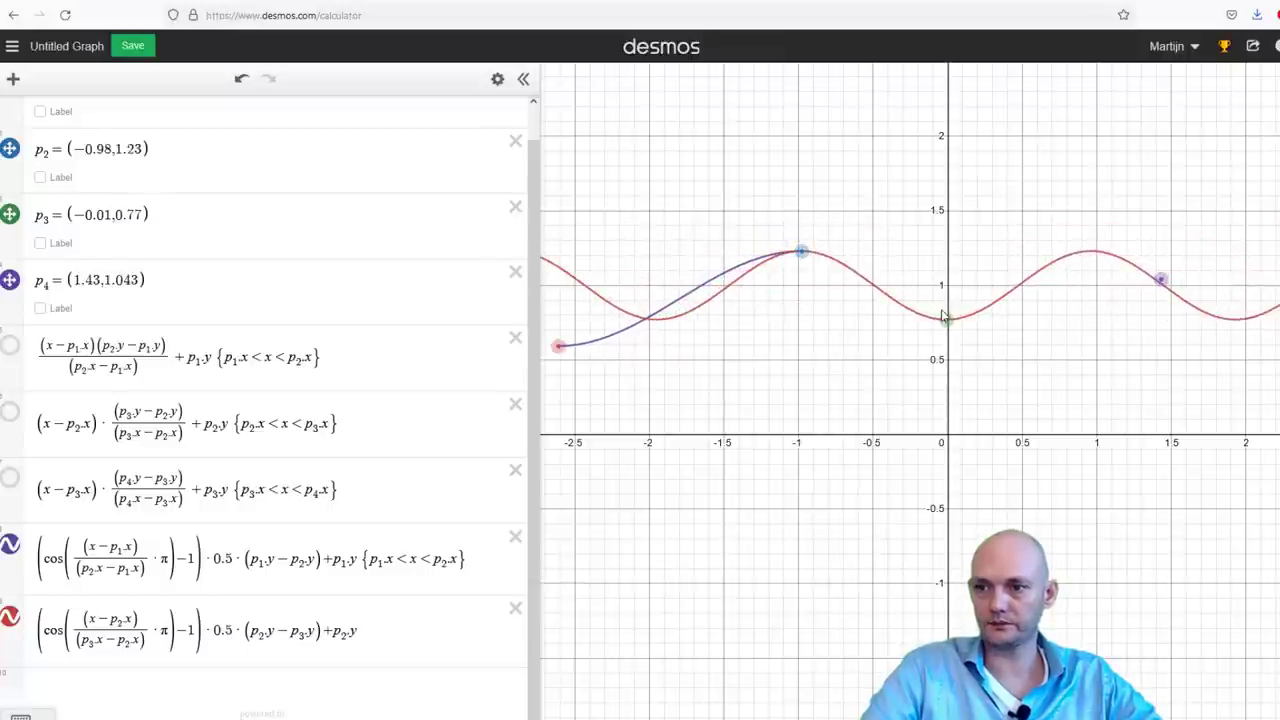
{"action": "left_click_drag", "start_coordinate": [946, 320], "coordinate": [944, 314]}
{"action": "left_click_drag", "start_coordinate": [800, 250], "coordinate": [767, 262]}
Restrict the new cosine curve to the domain {p_2.x<x<p_3.x}.
{"action": "left_click", "coordinate": [374, 627]}
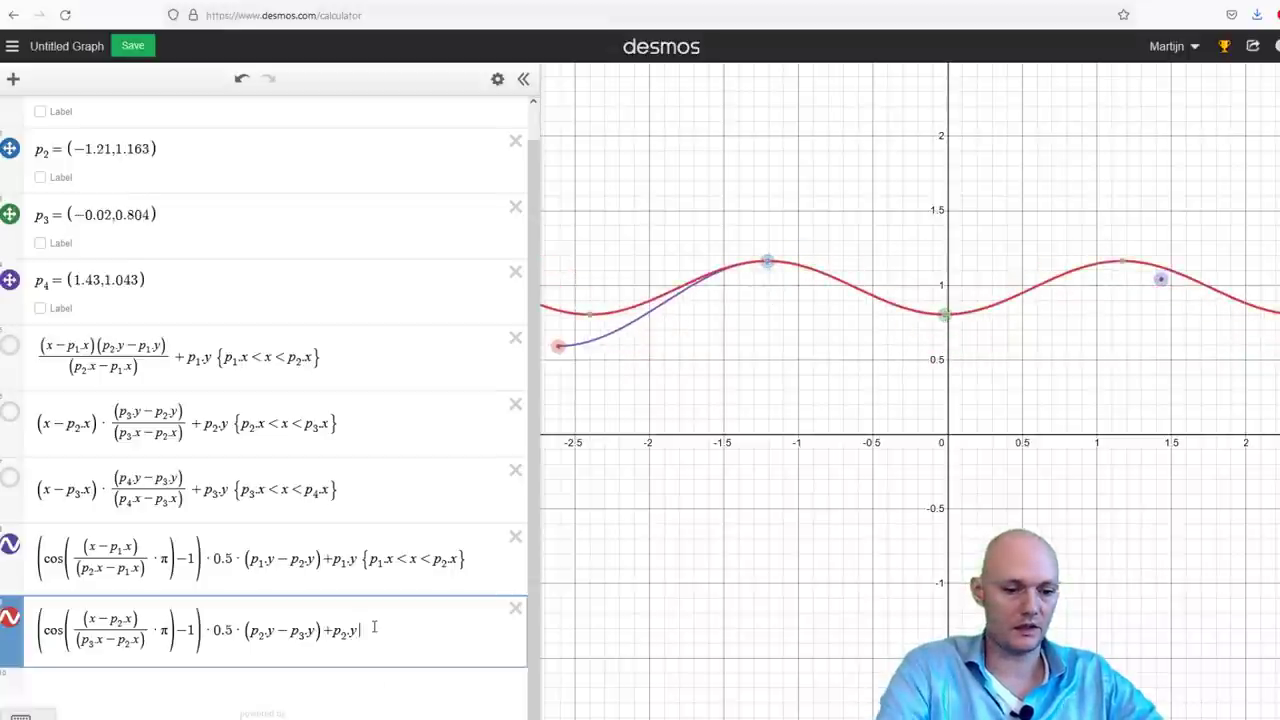
{"action": "type", "text": "{p_2.x<"}
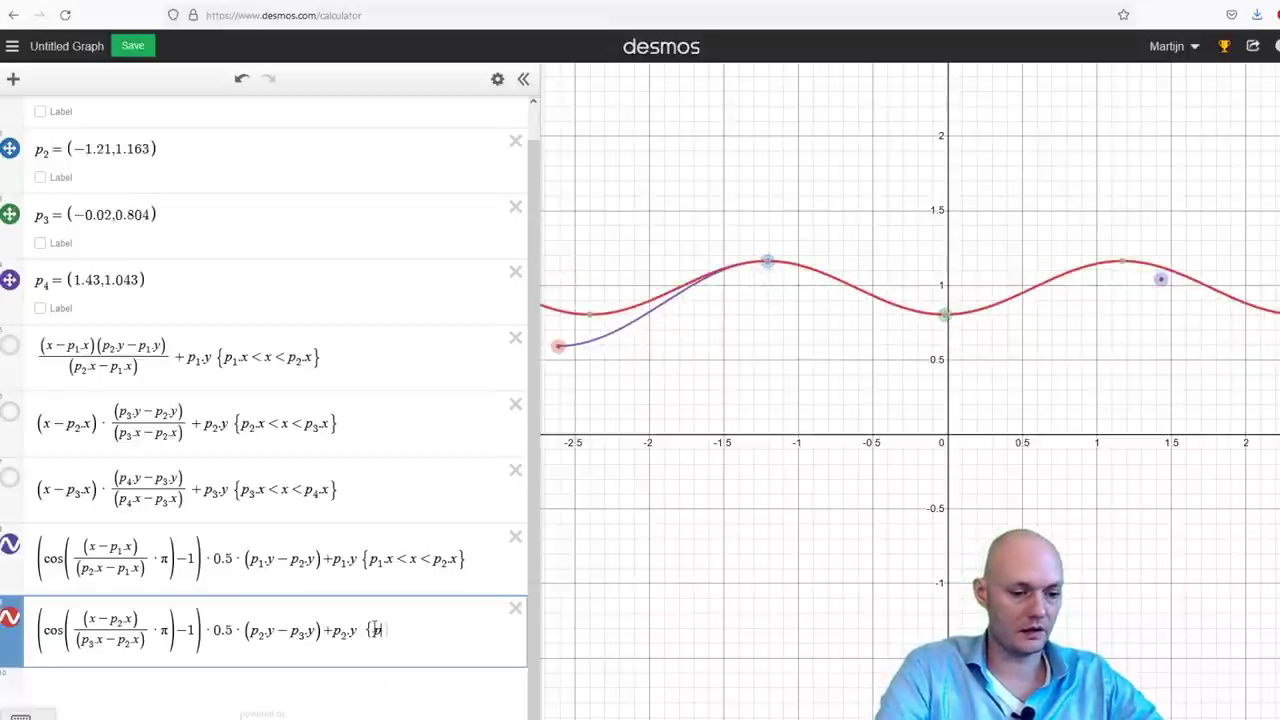
{"action": "type", "text": "x<"}
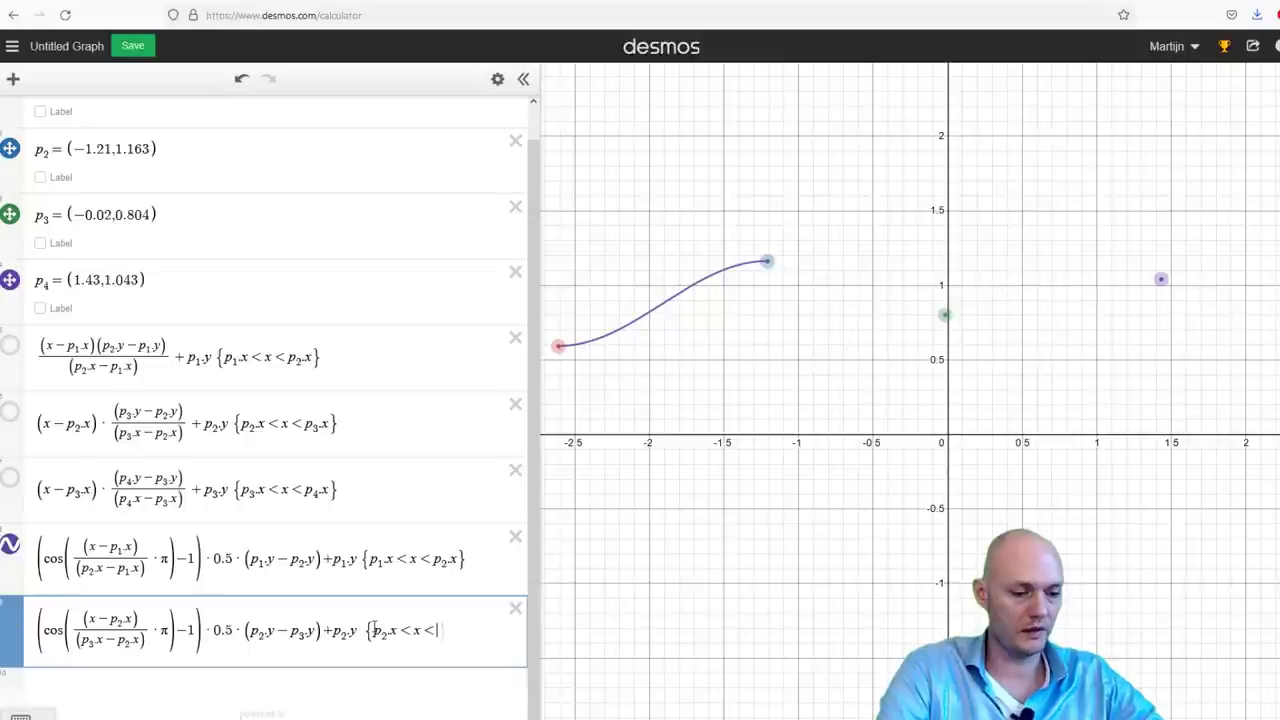
{"action": "type", "text": "p_3.x}"}
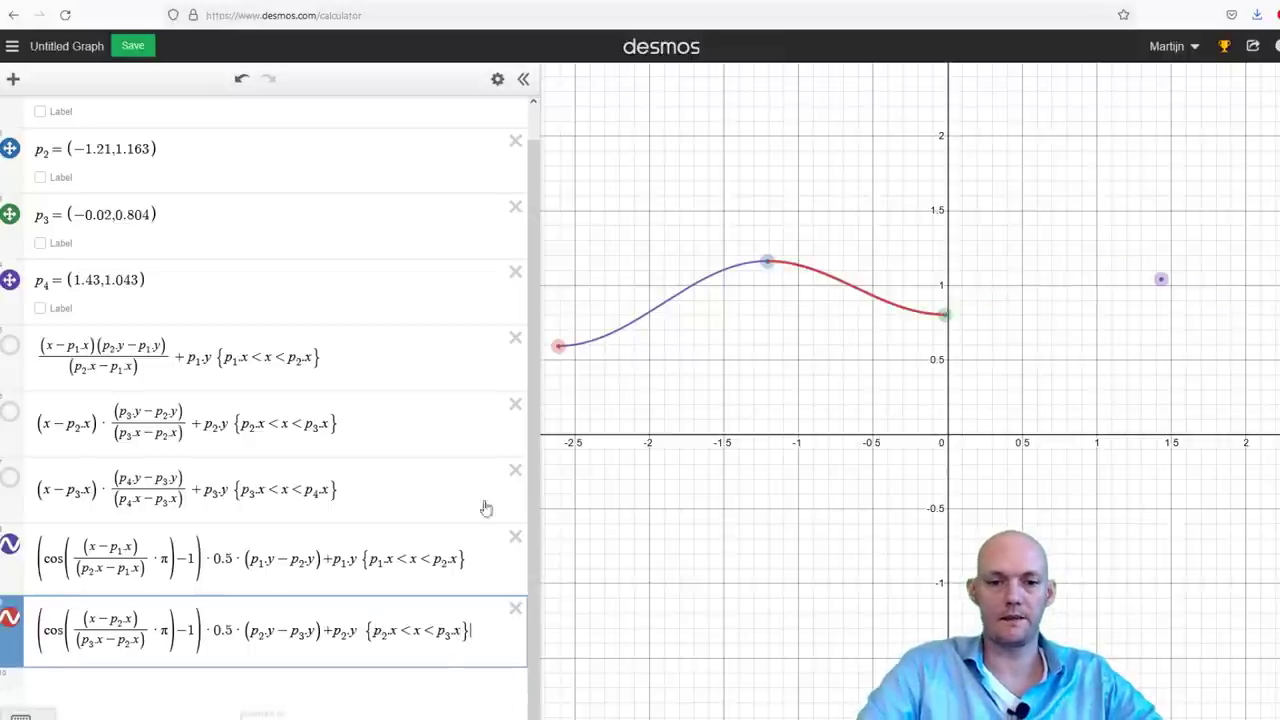
{"action": "left_click_drag", "start_coordinate": [831, 383], "coordinate": [910, 395]}
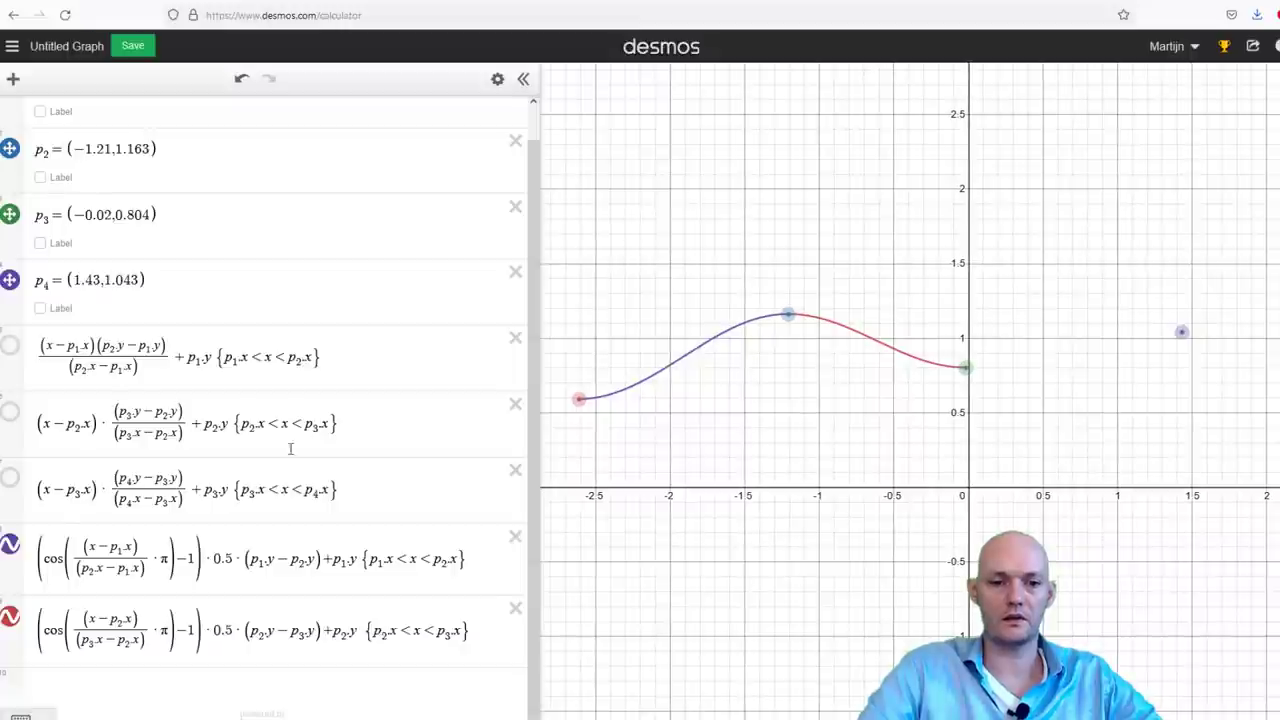
Colour both cosine curves black and move p_3 to about (0.03,0.60).
{"action": "left_click", "coordinate": [8, 548]}
{"action": "left_click", "coordinate": [167, 616]}
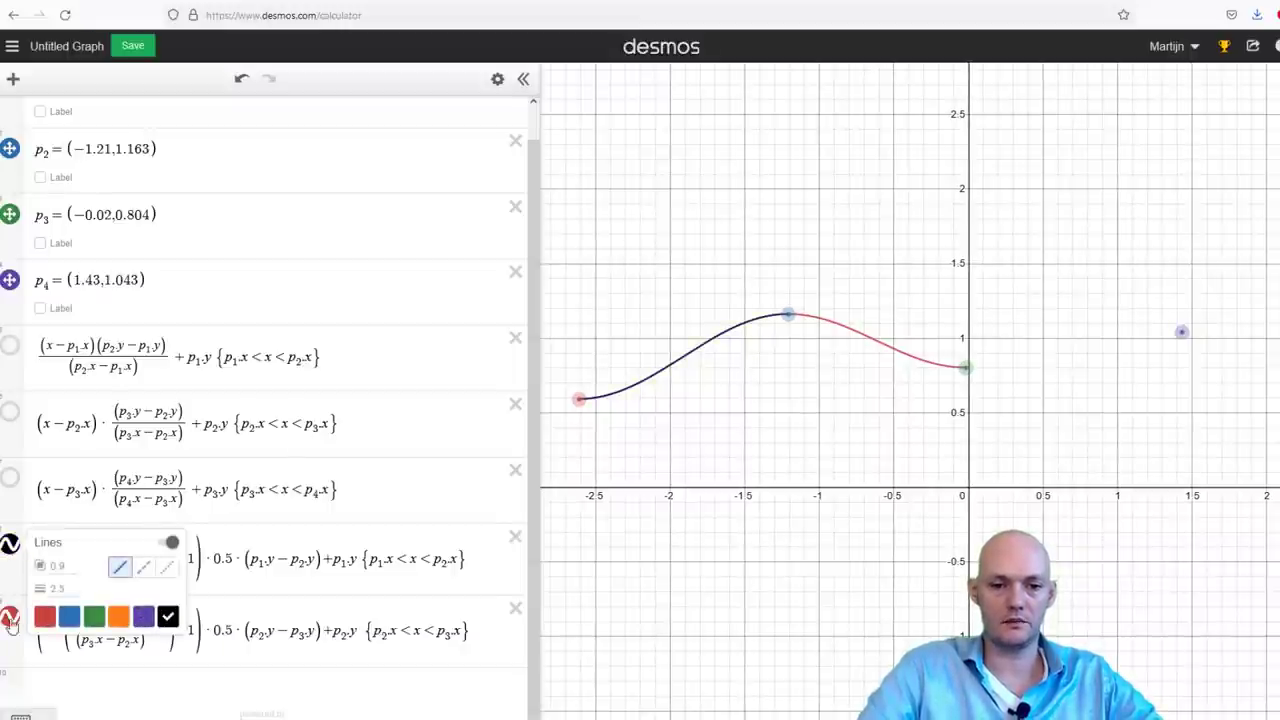
{"action": "left_click", "coordinate": [10, 618]}
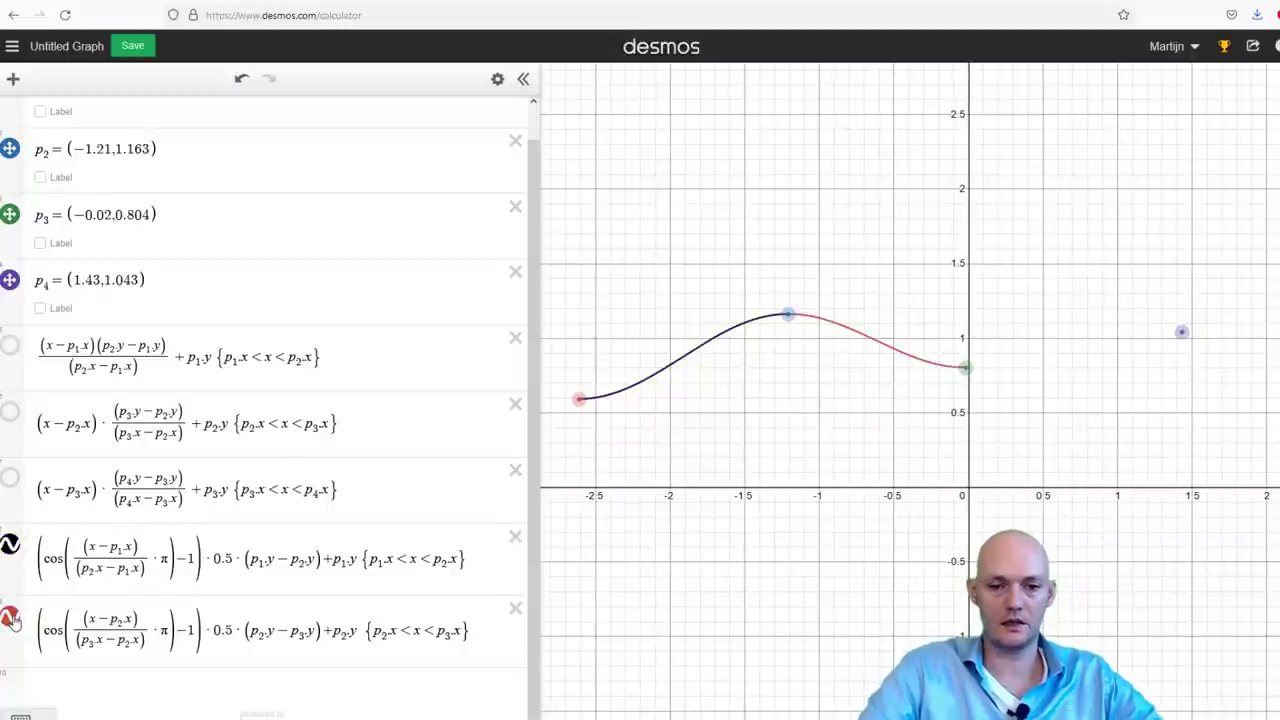
{"action": "left_click", "coordinate": [10, 618]}
{"action": "left_click", "coordinate": [167, 688]}
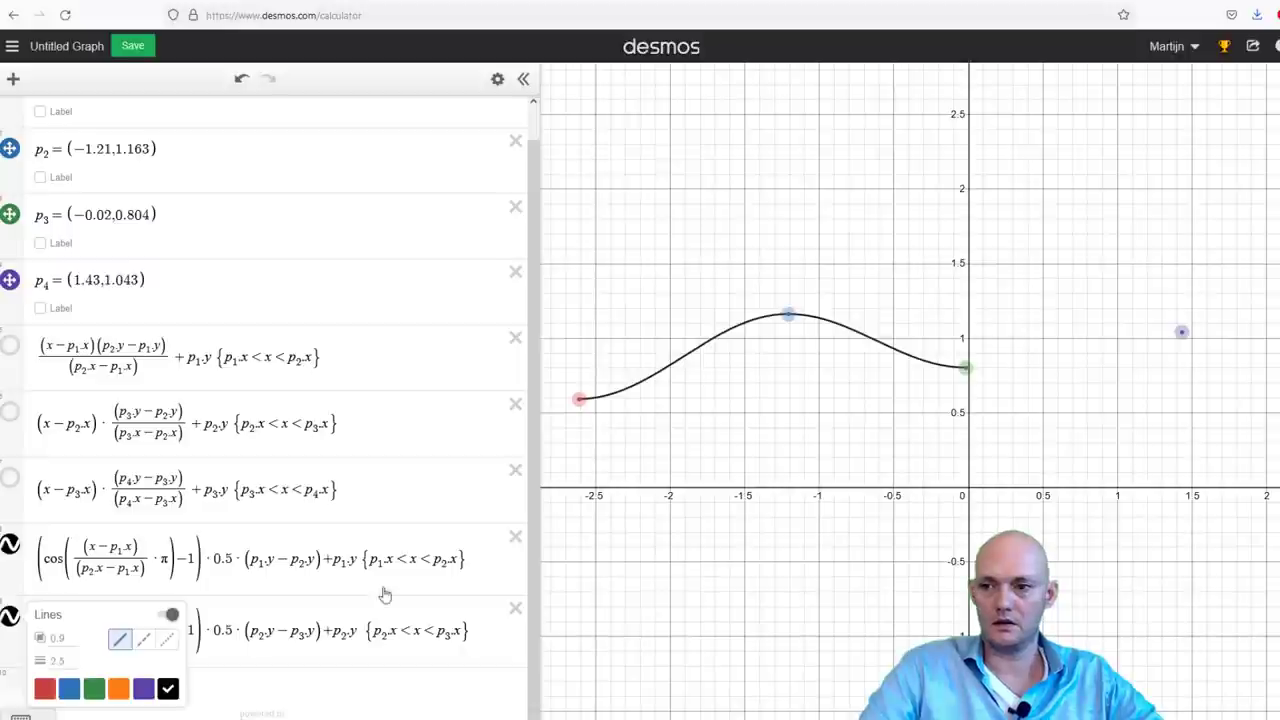
{"action": "left_click", "coordinate": [1034, 409]}
{"action": "left_click_drag", "start_coordinate": [963, 367], "coordinate": [967, 397]}
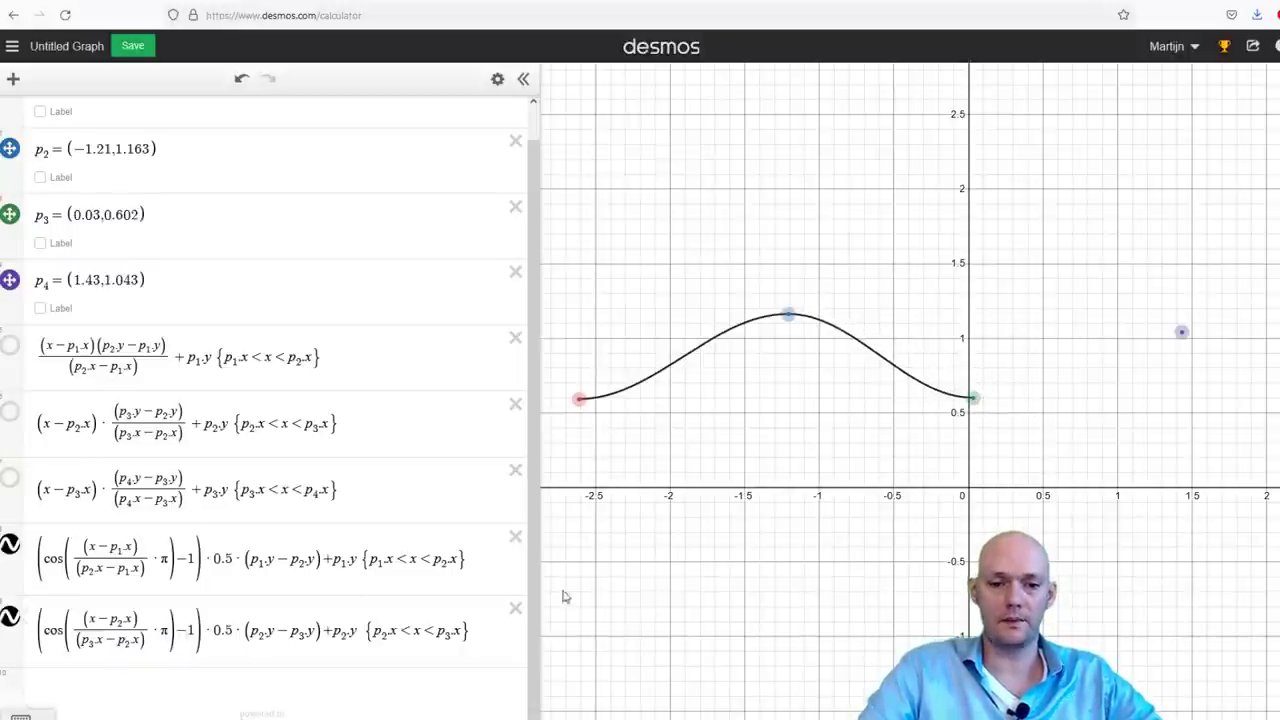
Add a new expression cos(x−p_3.x) and test its shift by moving p_3 to about (0.05,0.64).
{"action": "left_click", "coordinate": [75, 688]}
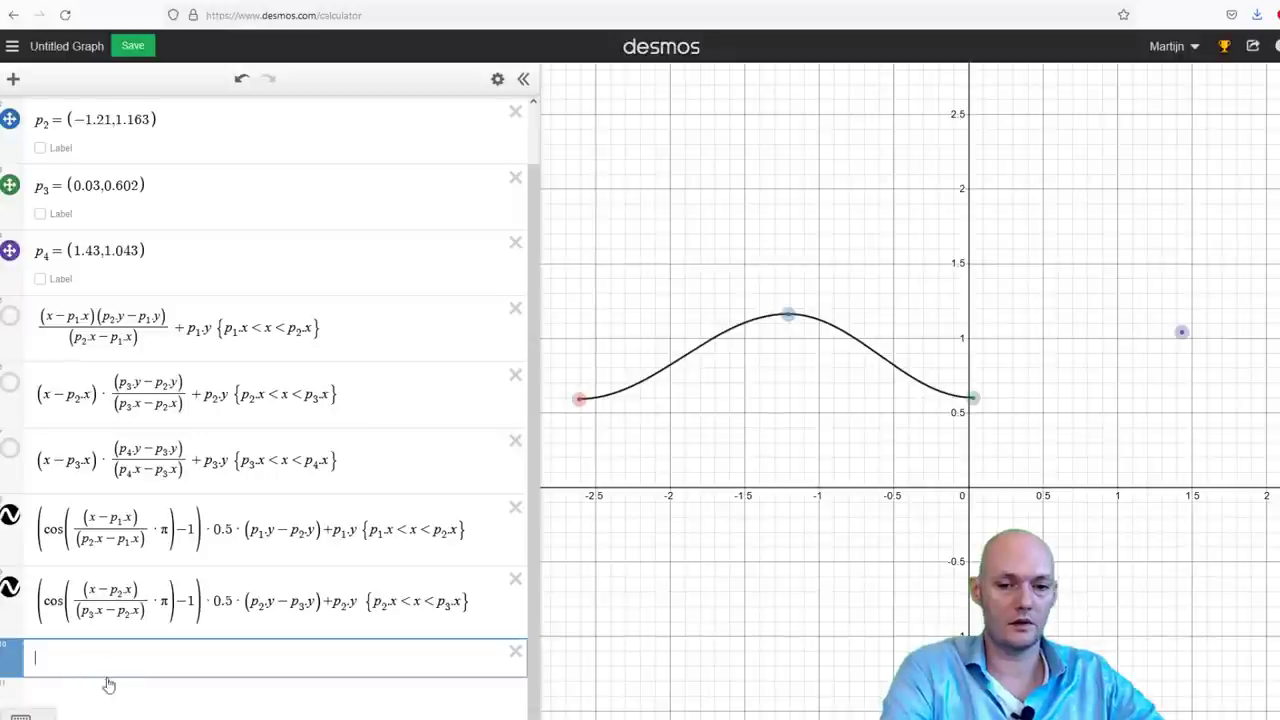
{"action": "type", "text": "cos()"}
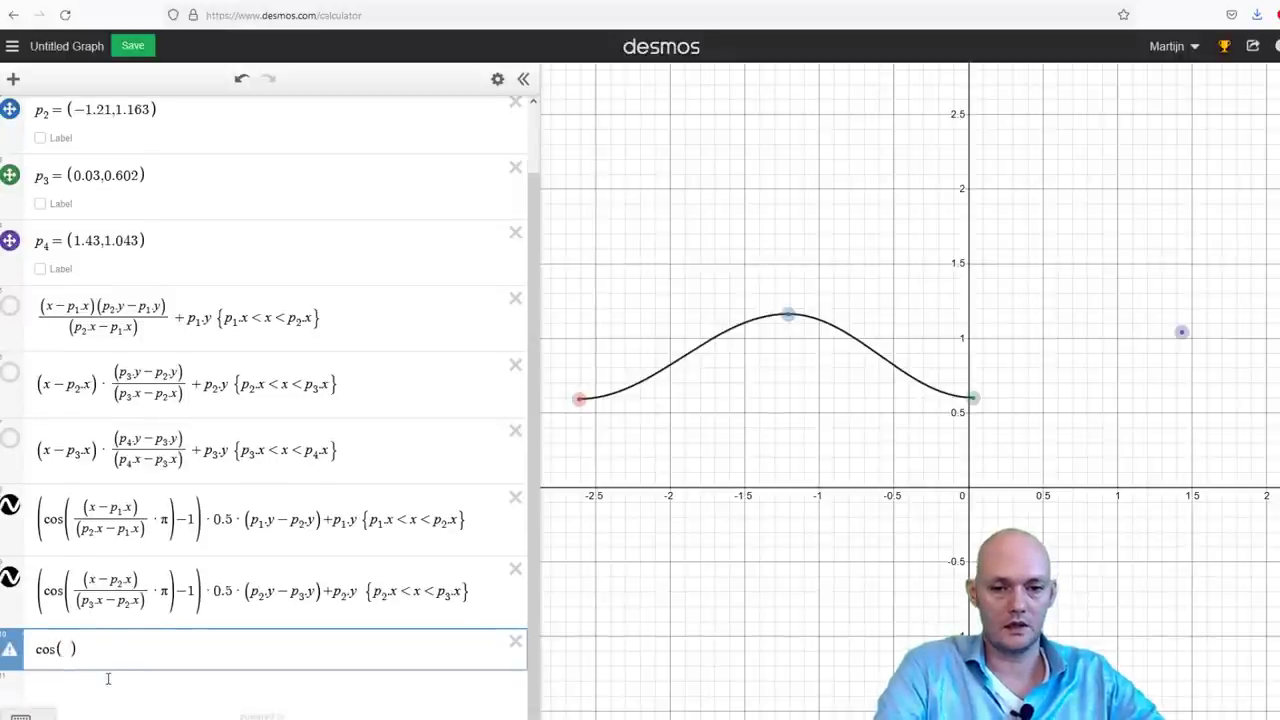
{"action": "type", "text": "x"}
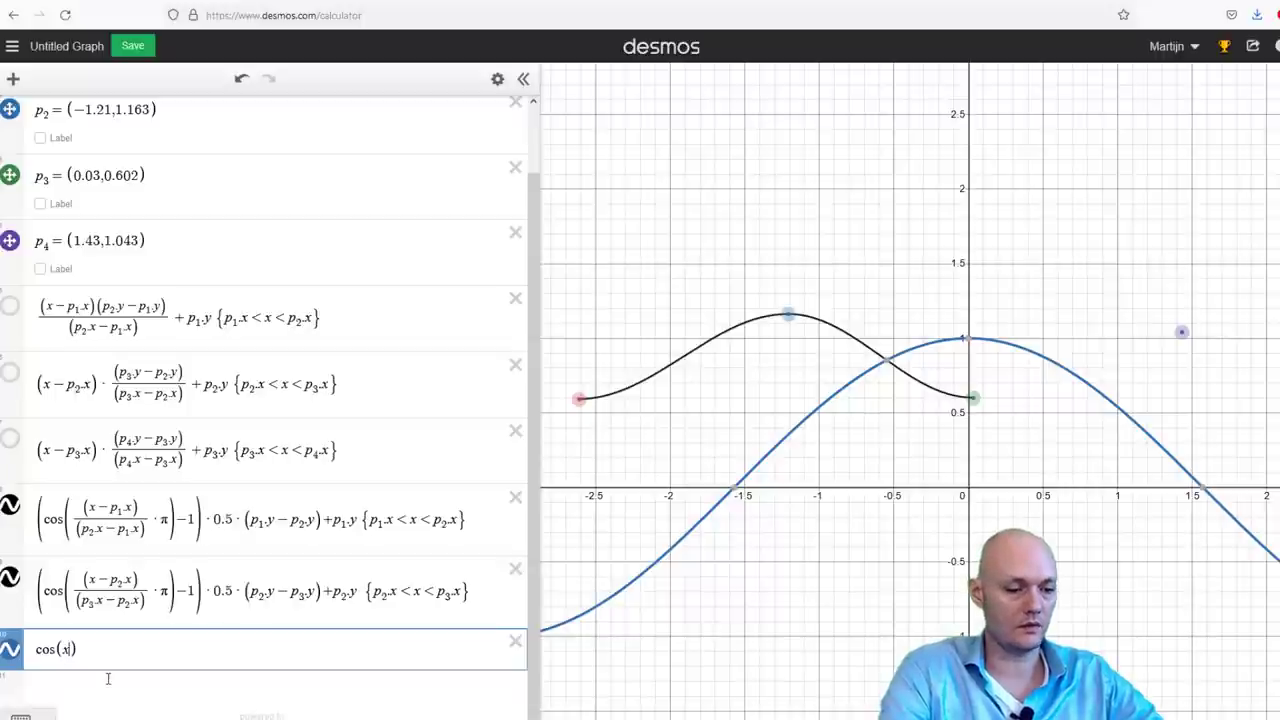
{"action": "type", "text": "-p3"}
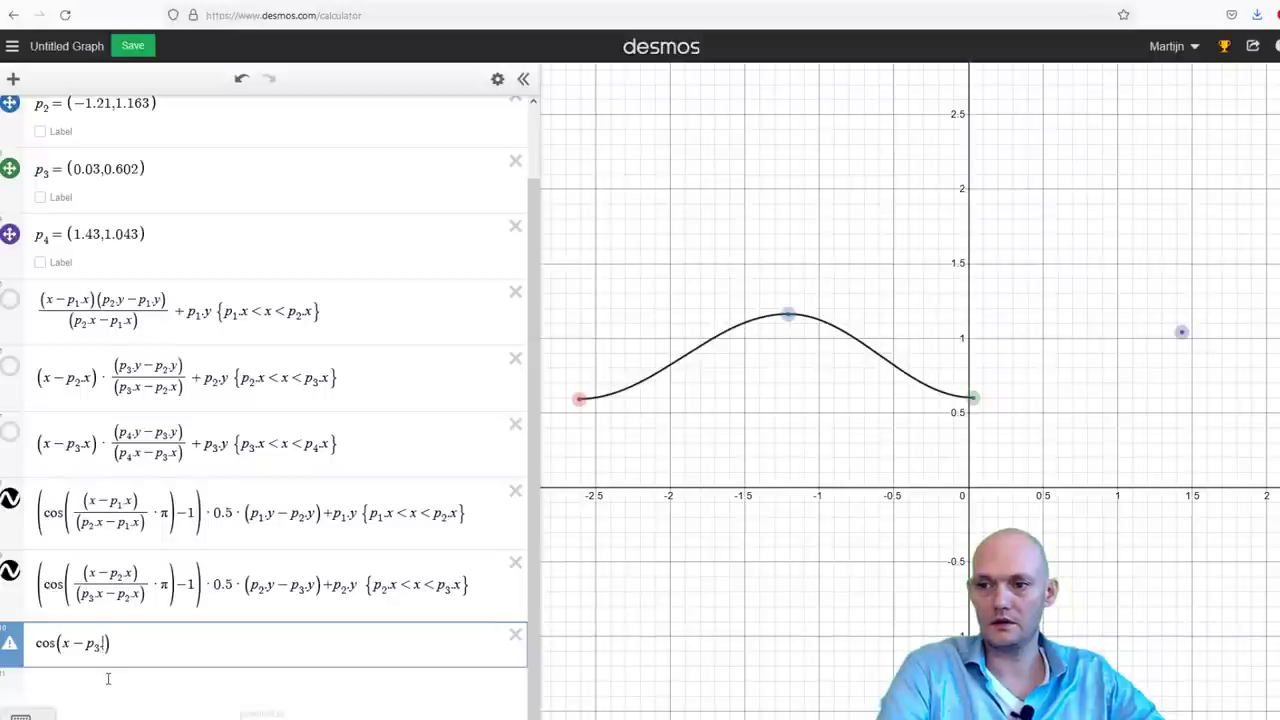
{"action": "type", "text": ".x"}
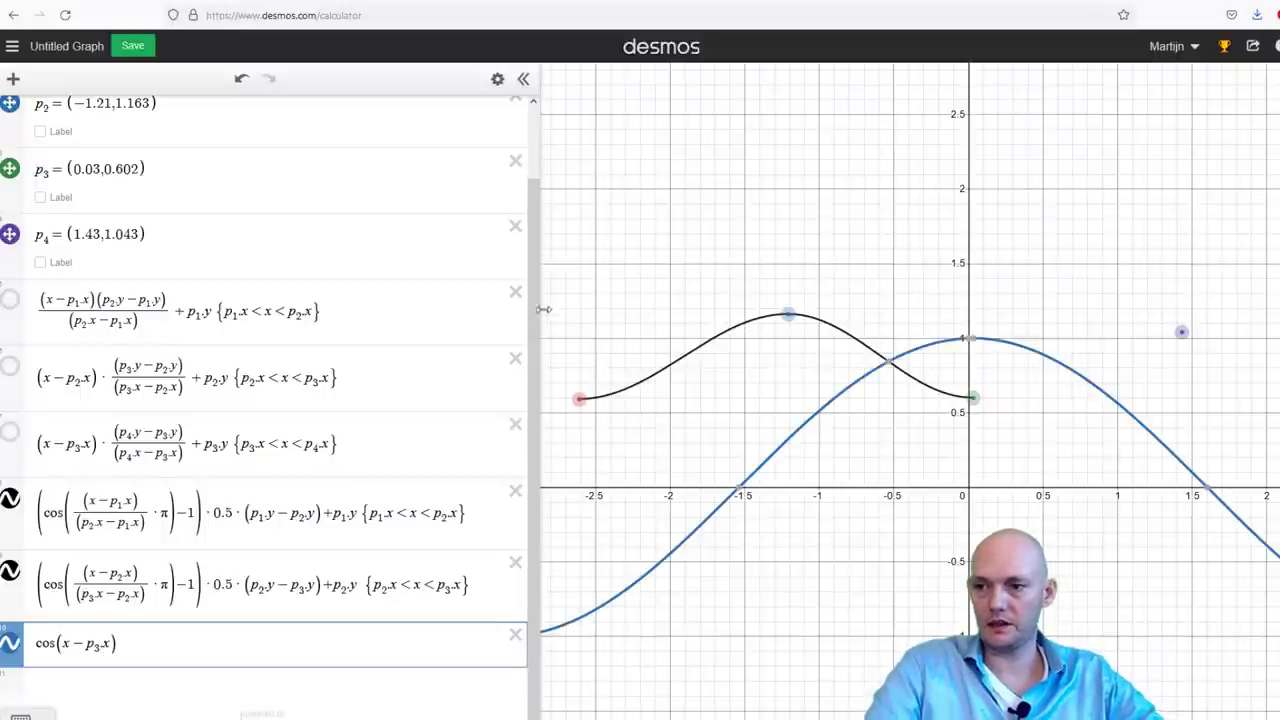
{"action": "mouse_move", "coordinate": [974, 397]}
{"action": "left_mouse_down"}
{"action": "mouse_move", "coordinate": [1025, 399]}
{"action": "mouse_move", "coordinate": [943, 403]}
{"action": "mouse_move", "coordinate": [1015, 280]}
{"action": "mouse_move", "coordinate": [1035, 285]}
{"action": "mouse_move", "coordinate": [974, 329]}
{"action": "mouse_move", "coordinate": [977, 392]}
{"action": "left_mouse_up"}
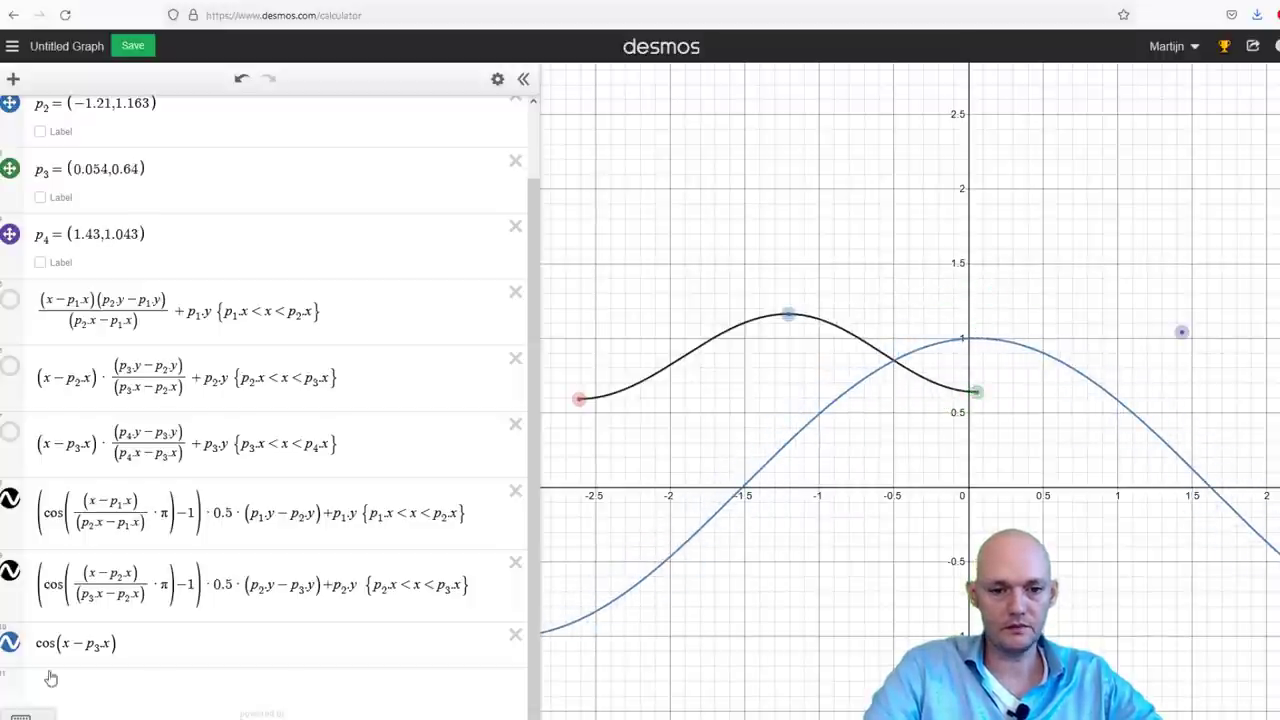
Wrap x−p_3.x in parentheses inside the new cosine and multiply it by π.
{"action": "left_click", "coordinate": [112, 642]}
{"action": "left_click", "coordinate": [63, 643]}
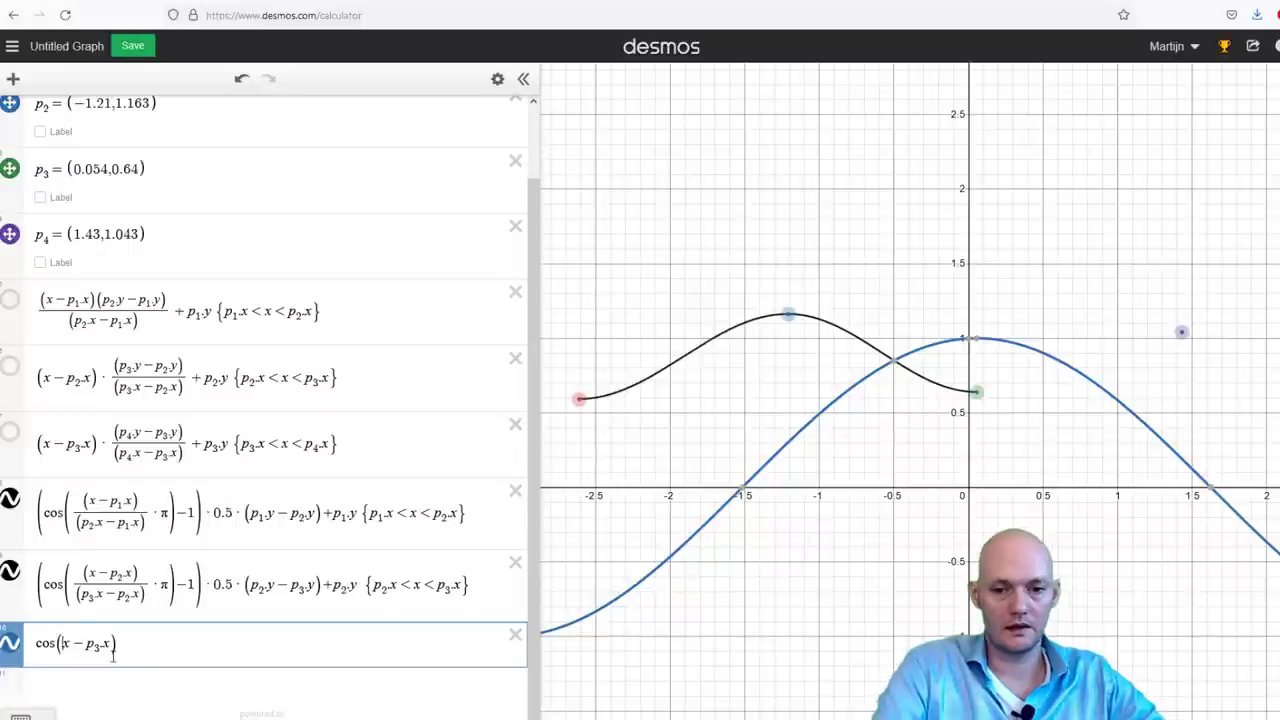
{"action": "type", "text": "("}
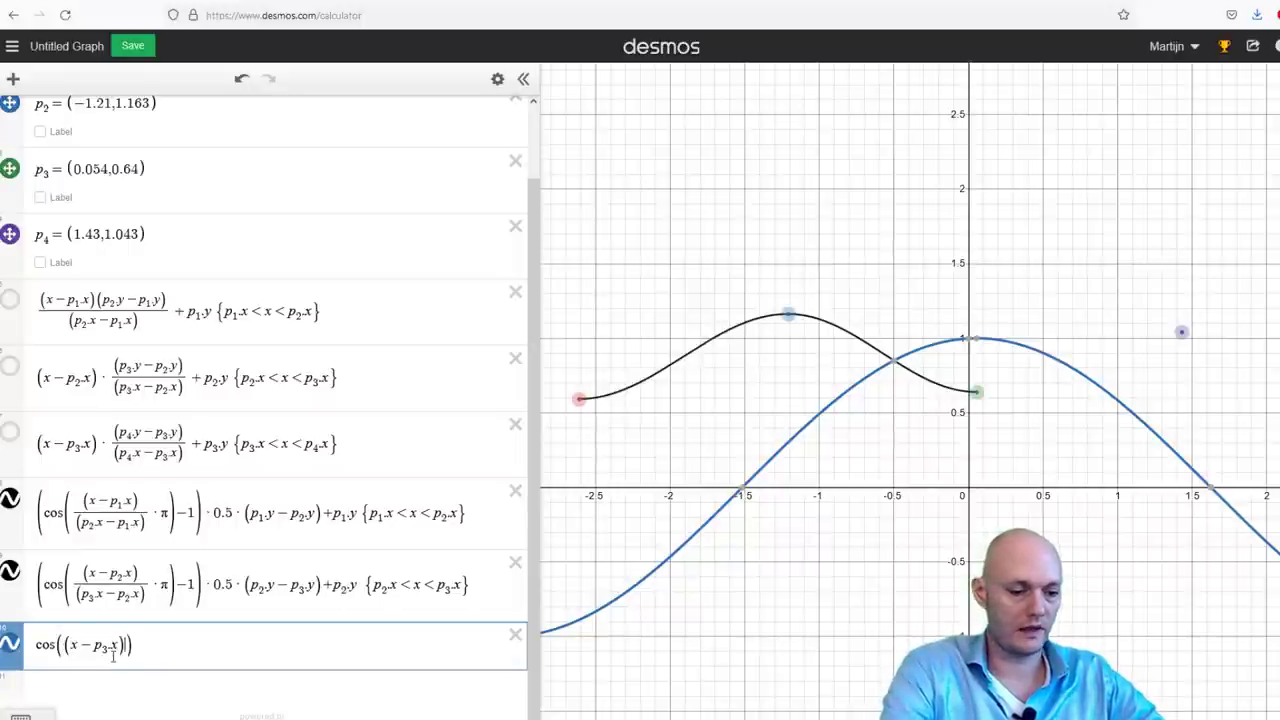
{"action": "type", "text": "*pi"}
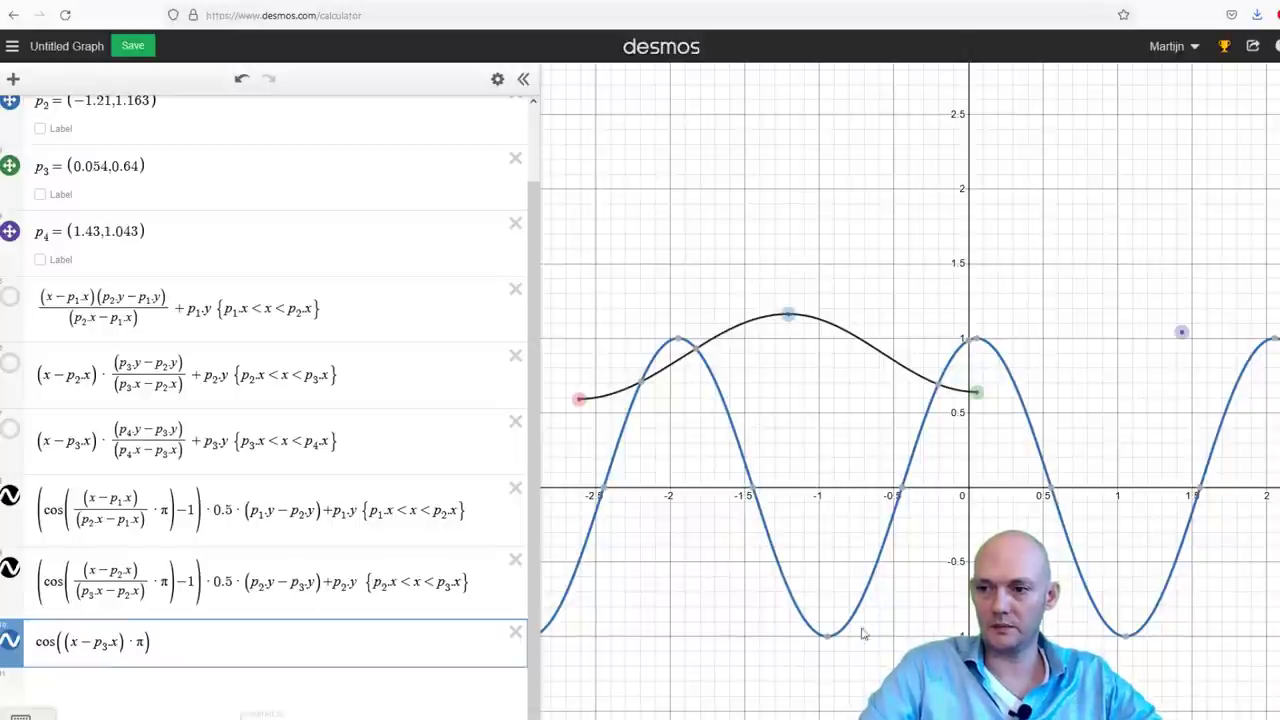
{"action": "mouse_move", "coordinate": [830, 645]}
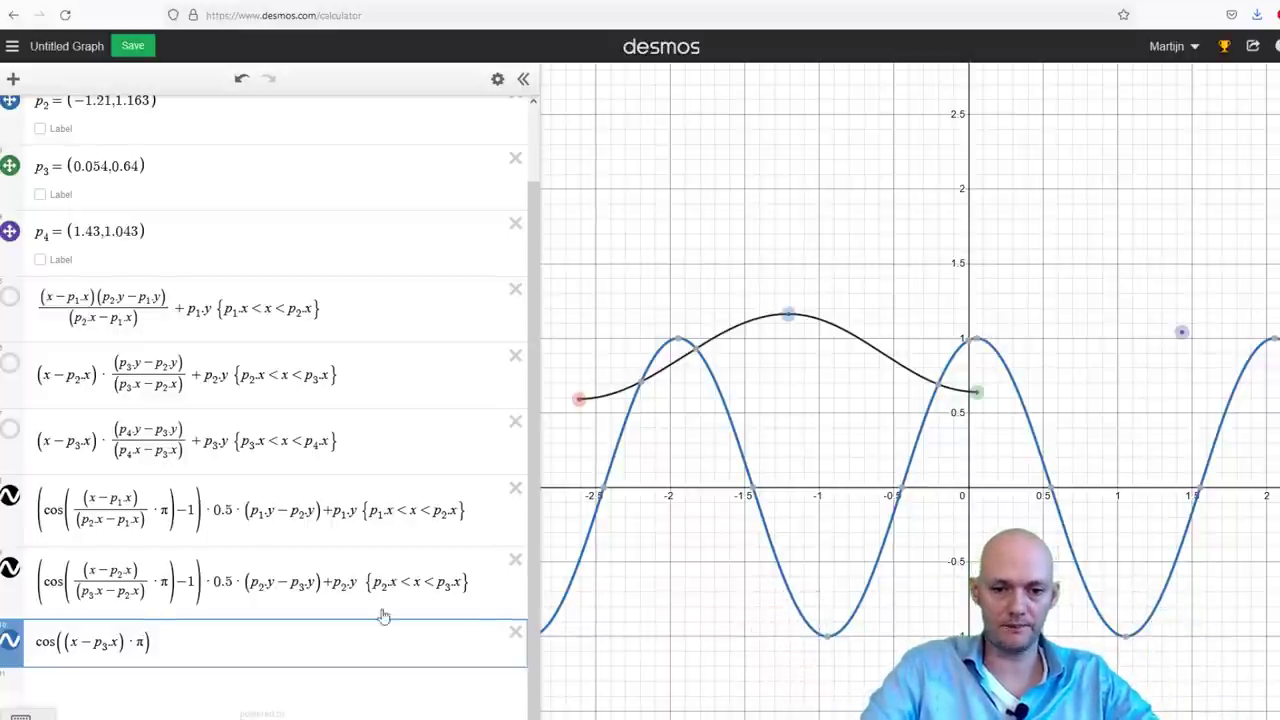
Subtract 1 from the new cosine and inspect its peaks and troughs relative to the x-axis.
{"action": "left_click", "coordinate": [123, 642]}
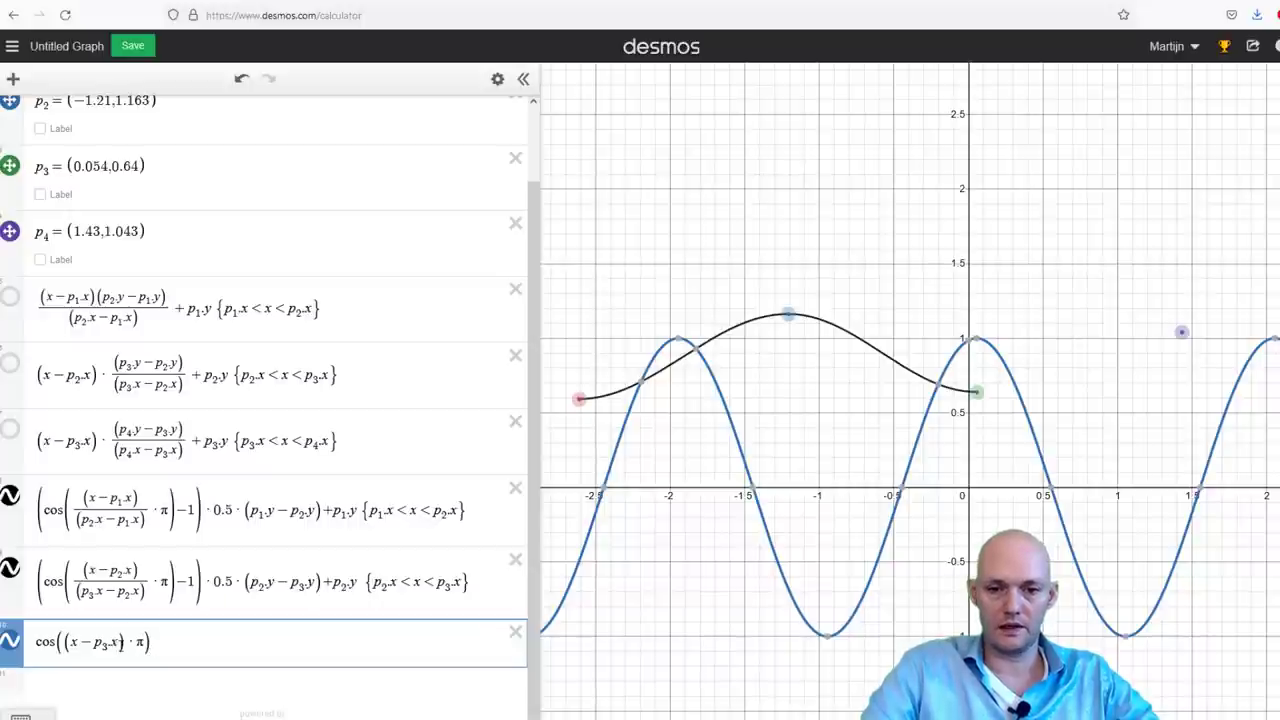
{"action": "type", "text": "*"}
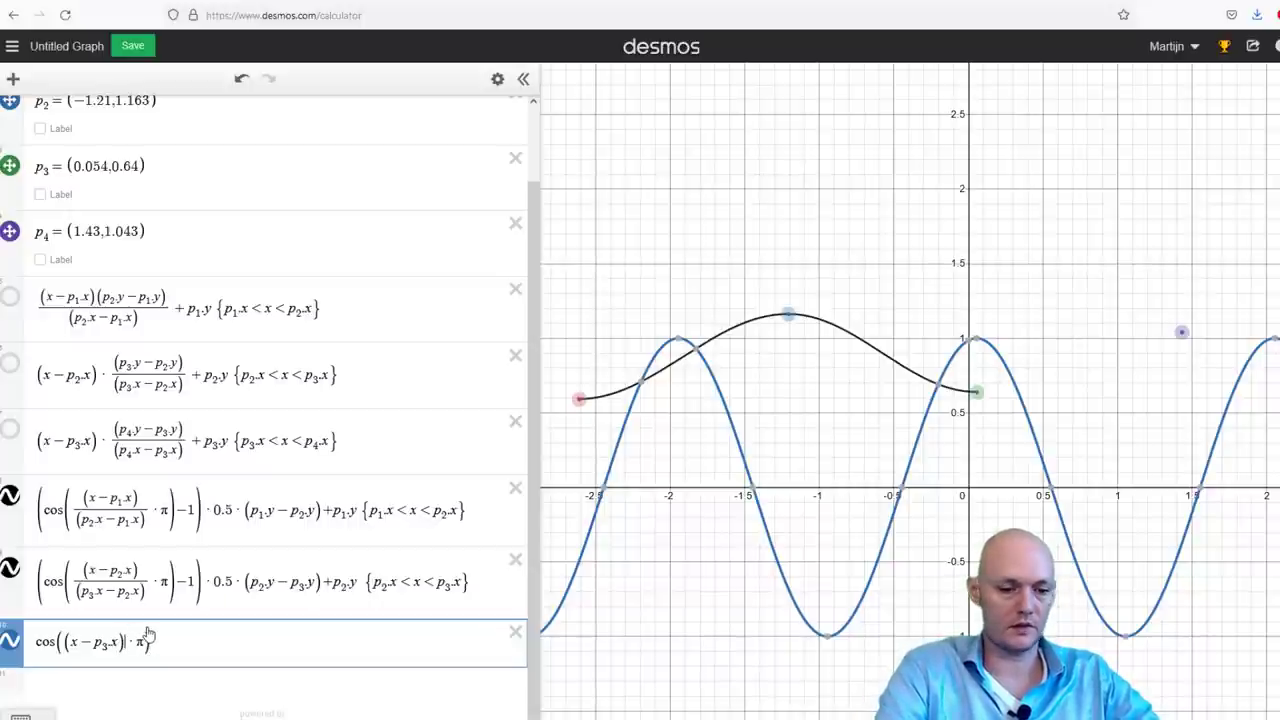
{"action": "type", "text": "-1"}
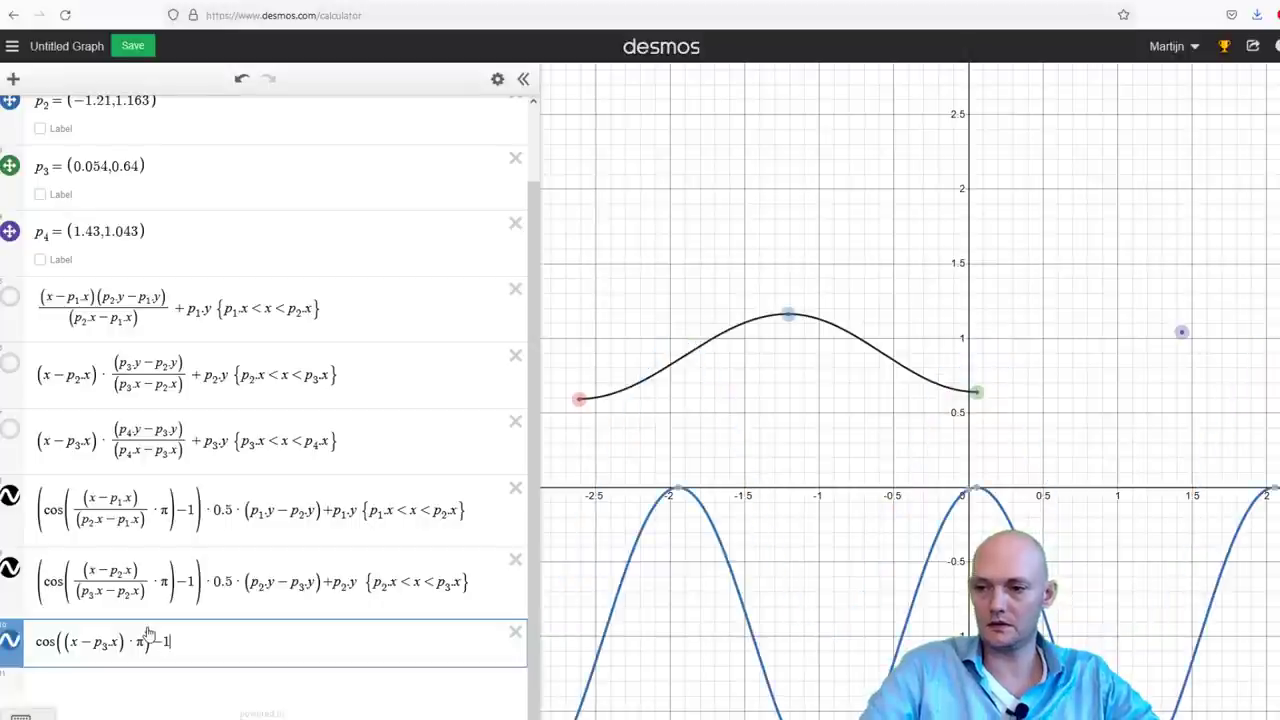
{"action": "mouse_move", "coordinate": [981, 494]}
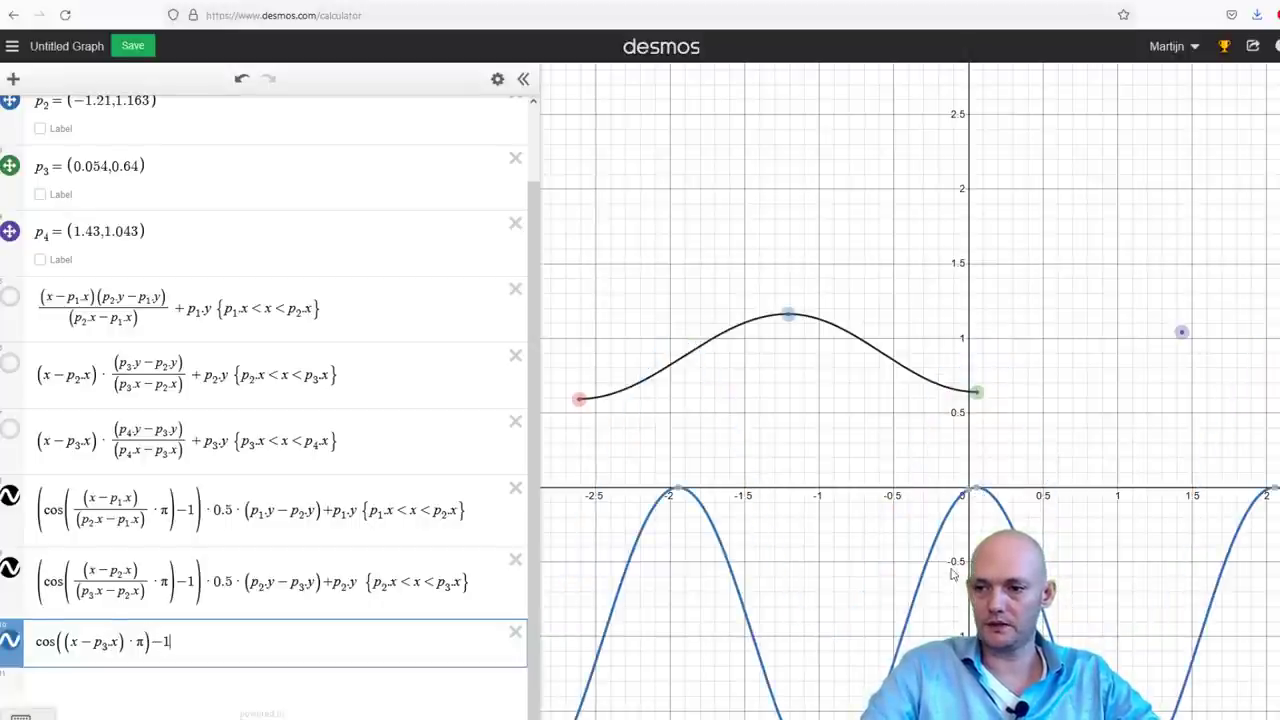
{"action": "left_click_drag", "start_coordinate": [952, 572], "coordinate": [838, 390]}
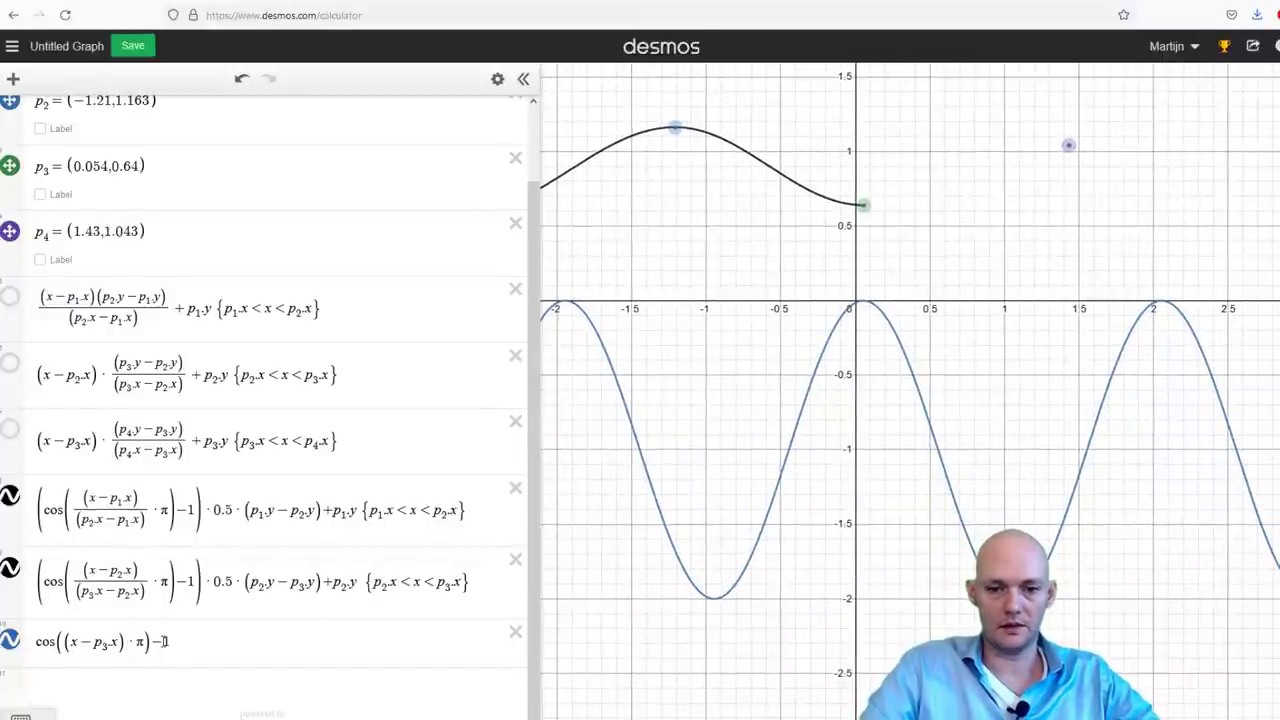
Enclose the new cosine minus 1 in parentheses and multiply the whole by 0.5.
{"action": "left_click", "coordinate": [37, 641]}
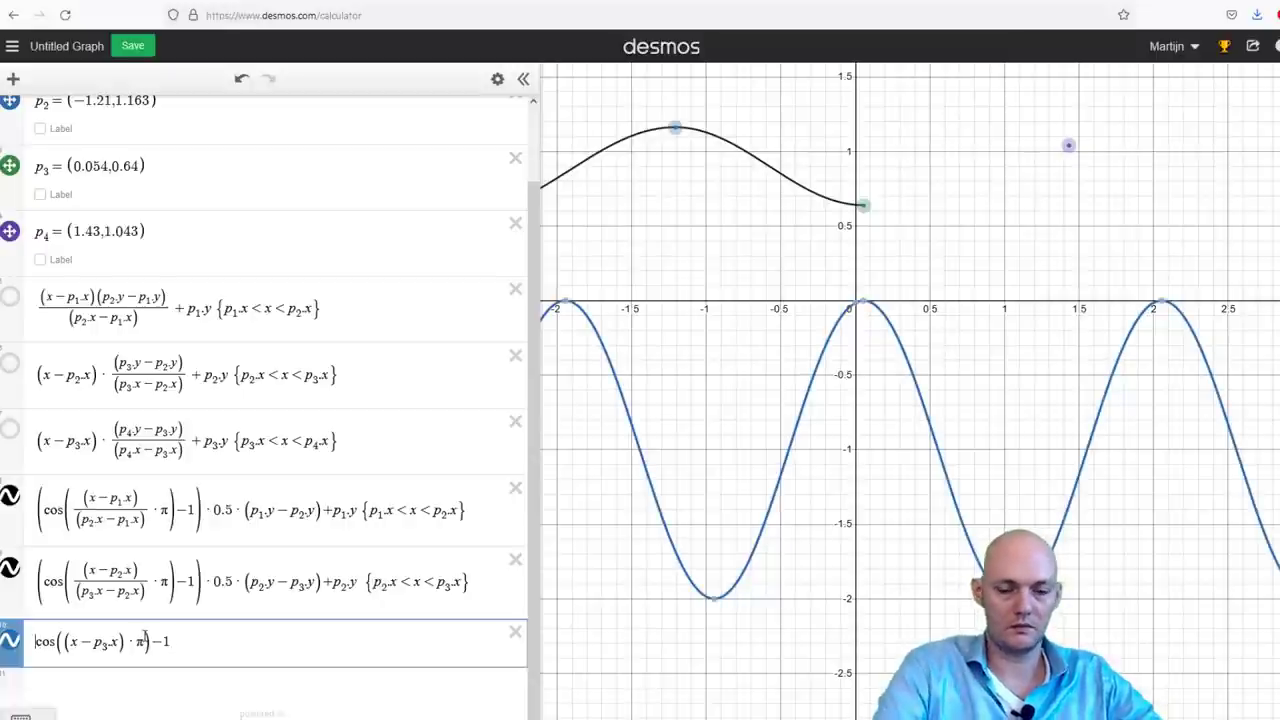
{"action": "type", "text": "("}
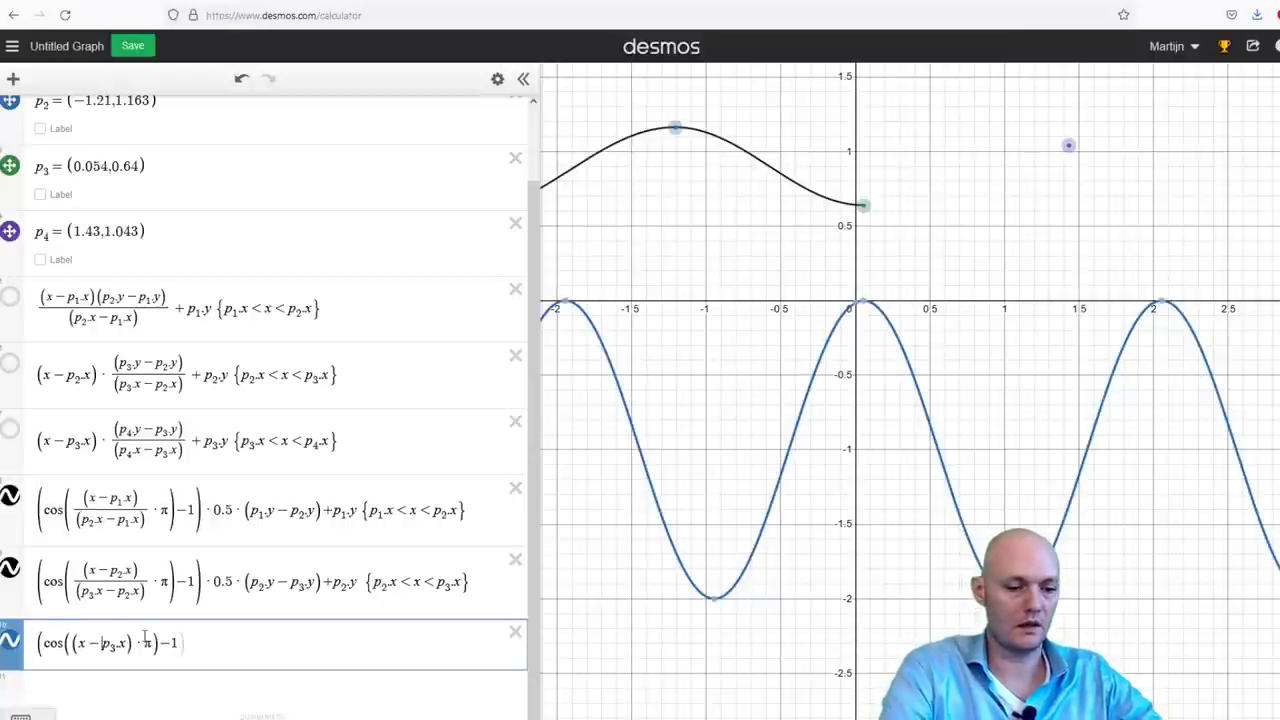
{"action": "type", "text": ")"}
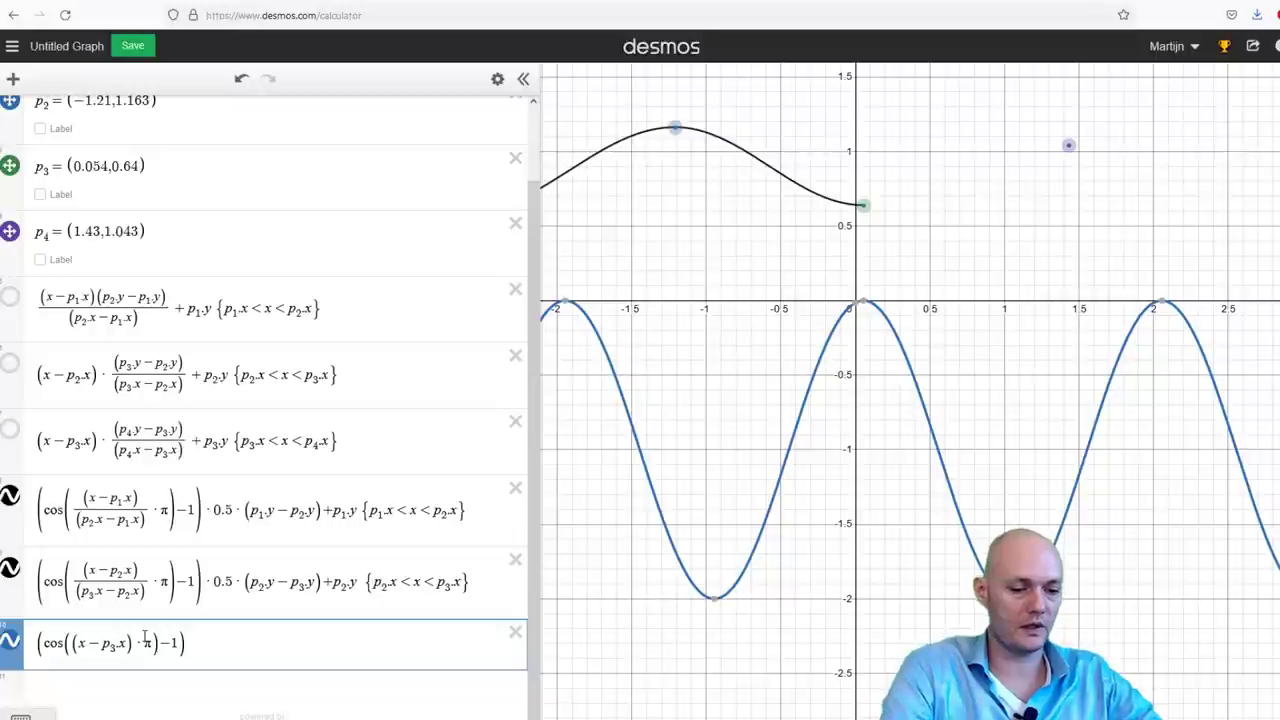
{"action": "type", "text": "*"}
{"action": "type", "text": "0.5"}
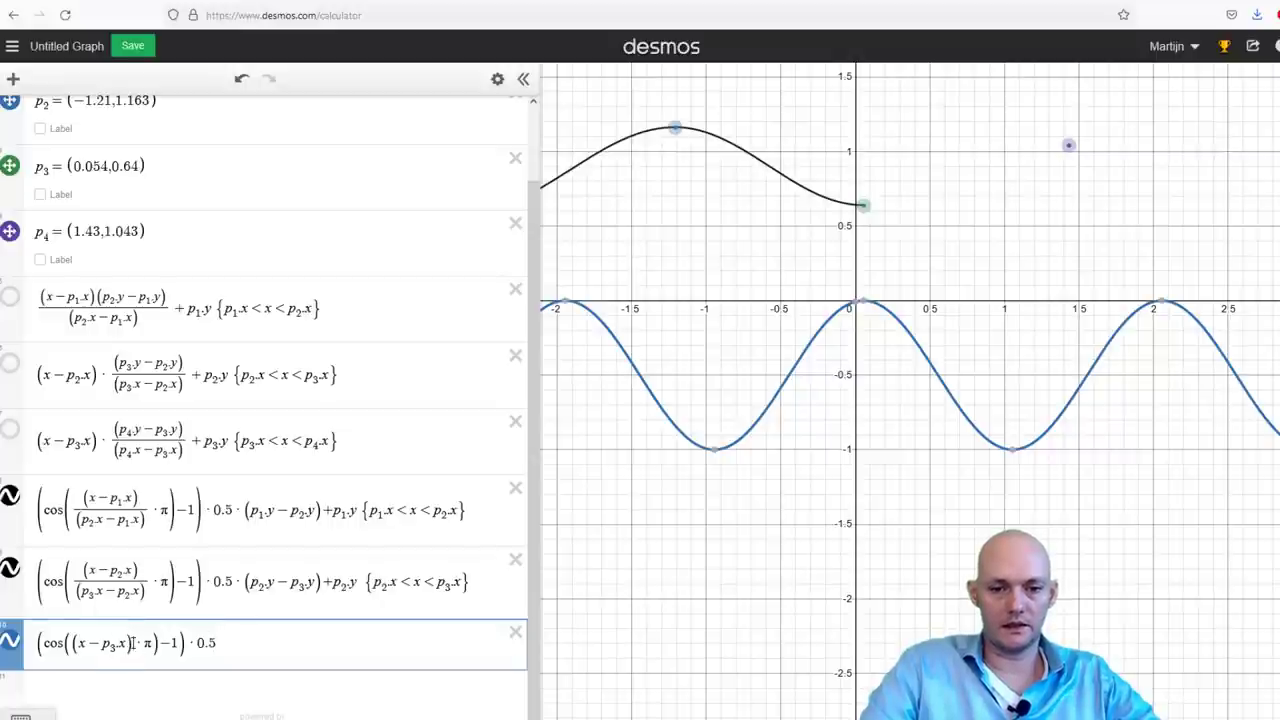
Check that the (x−p_3.x) term shifts the curve's peak by moving p_3 to about (−0.02,0.61).
{"action": "left_click_drag", "start_coordinate": [133, 643], "coordinate": [127, 643]}
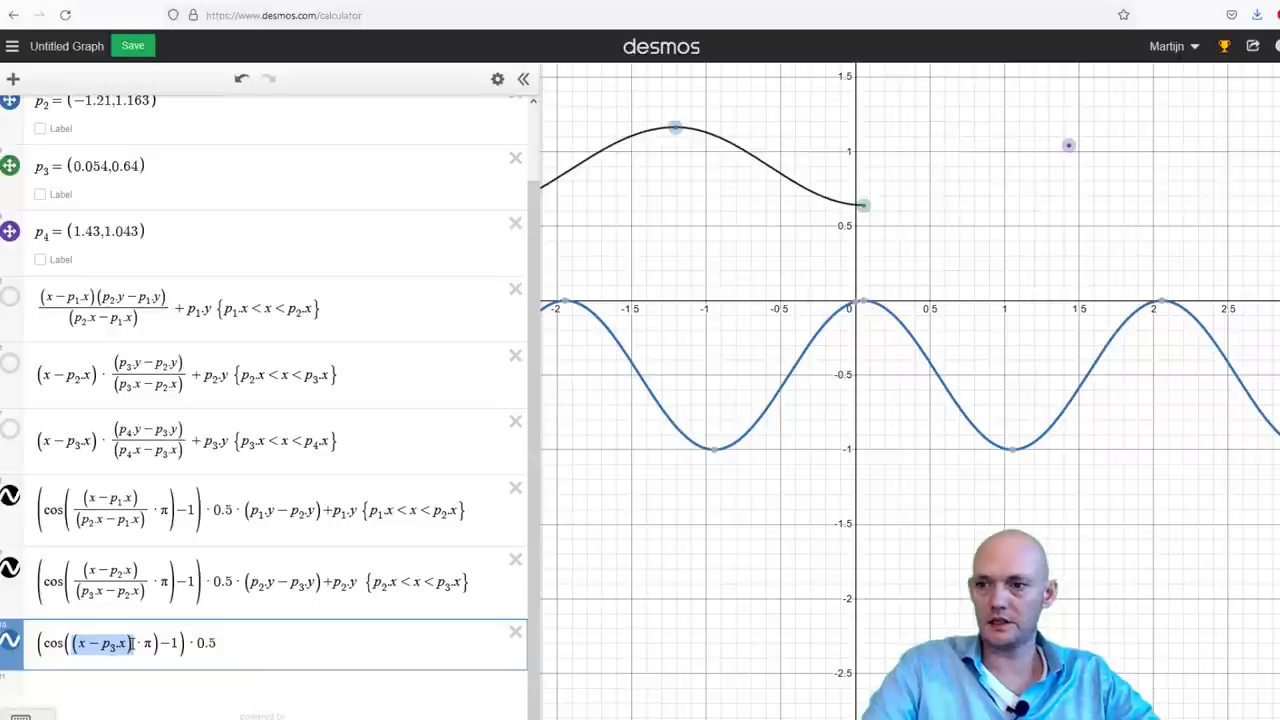
{"action": "mouse_move", "coordinate": [868, 310]}
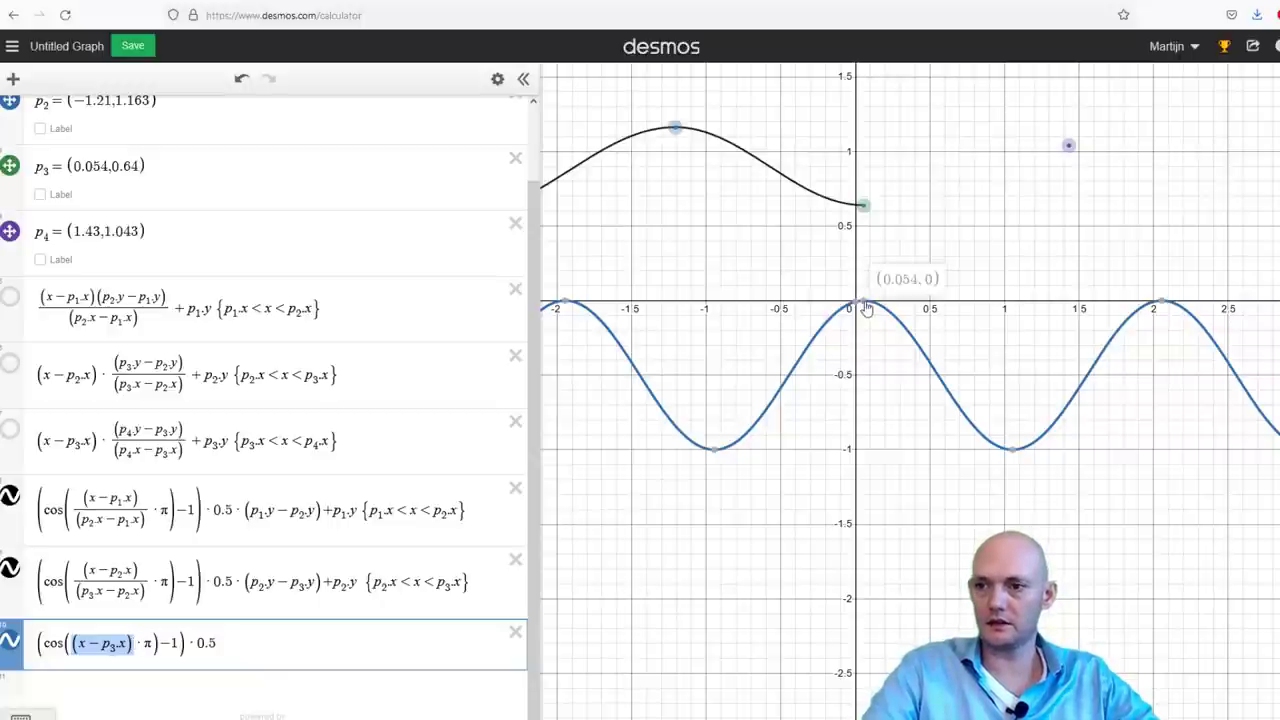
{"action": "mouse_move", "coordinate": [864, 205]}
{"action": "left_mouse_down"}
{"action": "mouse_move", "coordinate": [873, 210]}
{"action": "mouse_move", "coordinate": [851, 210]}
{"action": "left_mouse_up"}
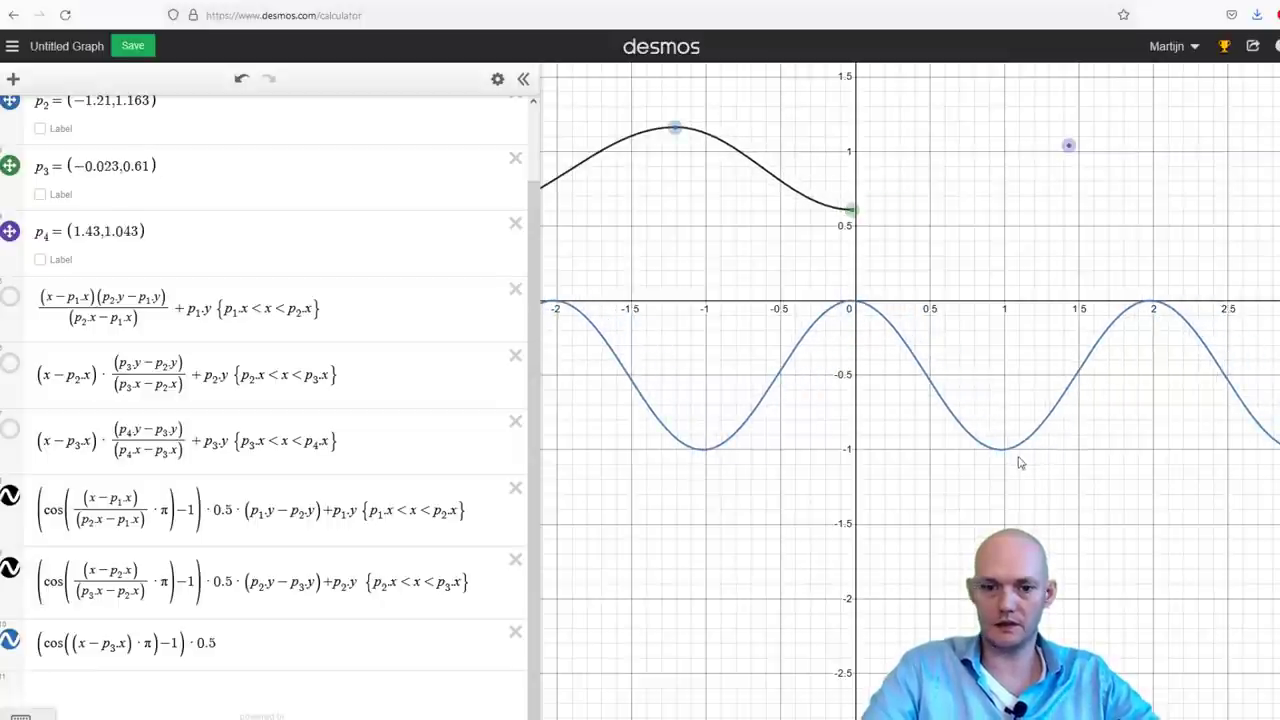
Divide (x−p_3.x) by (p_4.x−p_3.x) inside the new cosine.
{"action": "left_click", "coordinate": [136, 644]}
{"action": "key", "text": "shift+Left"}
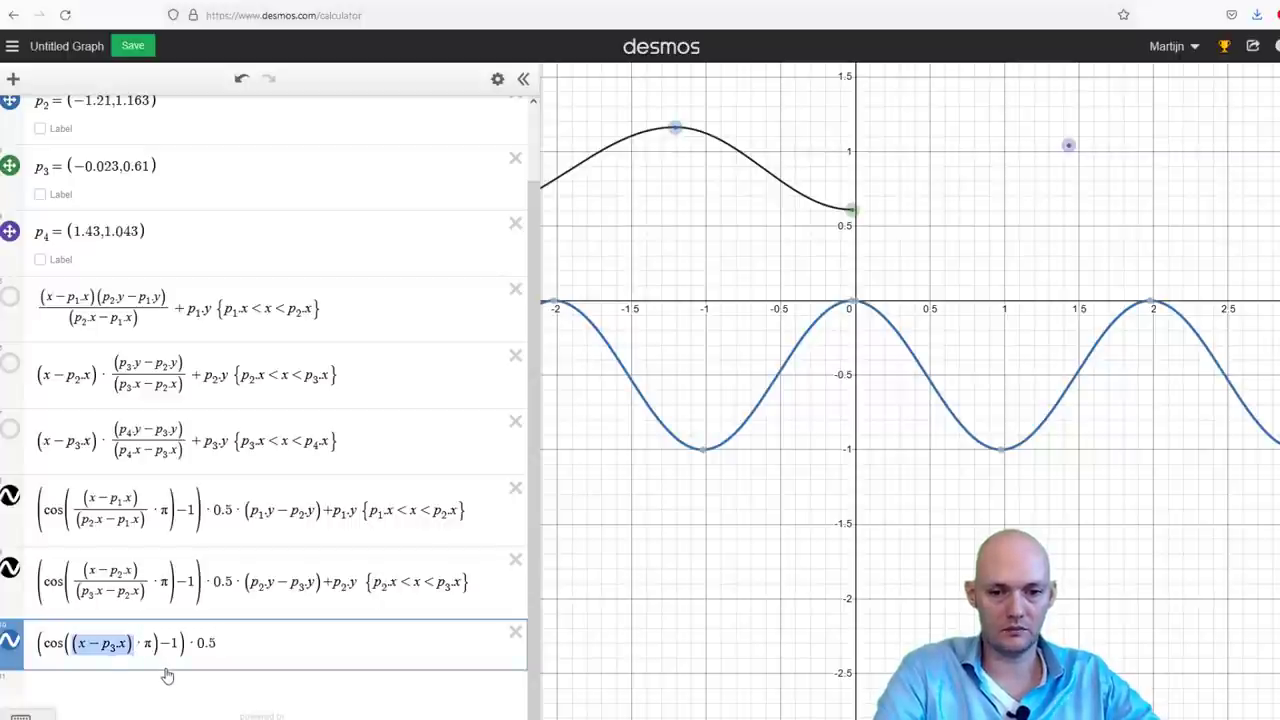
{"action": "key", "text": "Right"}
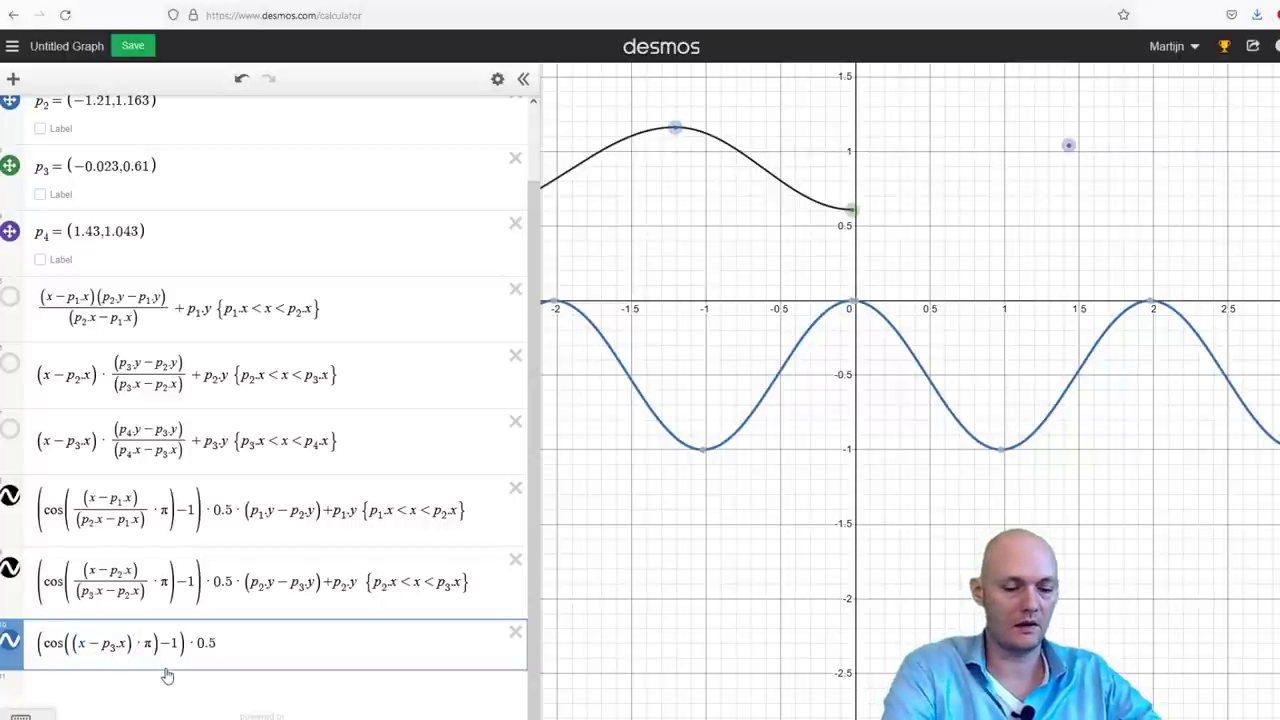
{"action": "type", "text": "/("}
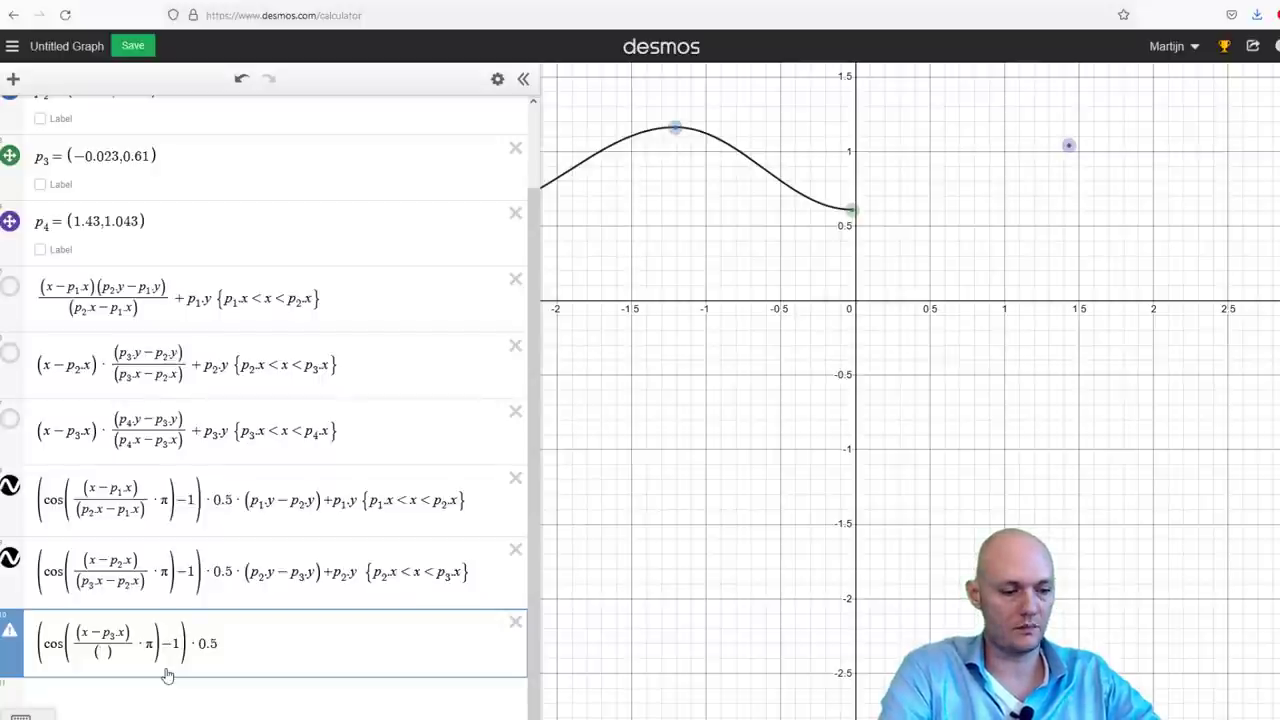
{"action": "type", "text": "p4.x-p"}
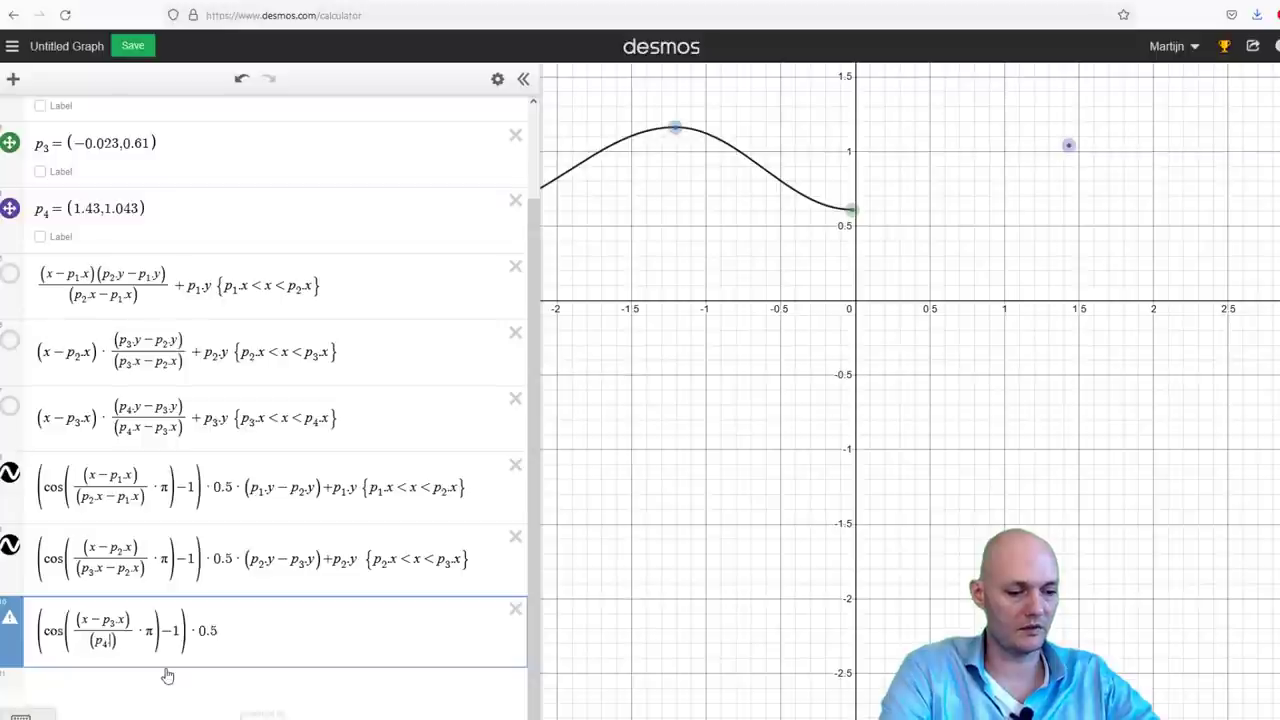
{"action": "type", "text": "3.x"}
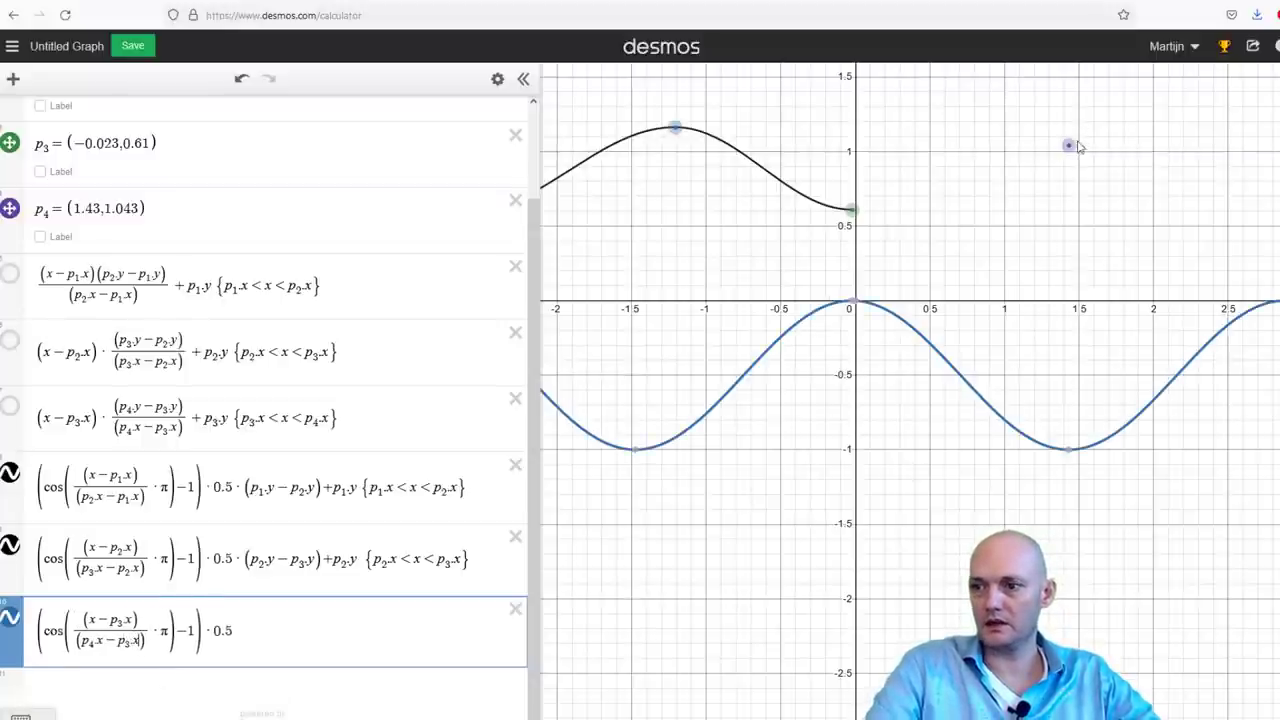
Test the curve's width by moving p_3 to about (−0.01,0.66) and p_4 to about (1.25,1.05).
{"action": "left_click_drag", "start_coordinate": [1069, 145], "coordinate": [1053, 201]}
{"action": "mouse_move", "coordinate": [851, 208]}
{"action": "left_mouse_down"}
{"action": "mouse_move", "coordinate": [906, 203]}
{"action": "mouse_move", "coordinate": [794, 208]}
{"action": "mouse_move", "coordinate": [886, 200]}
{"action": "mouse_move", "coordinate": [855, 202]}
{"action": "left_mouse_up"}
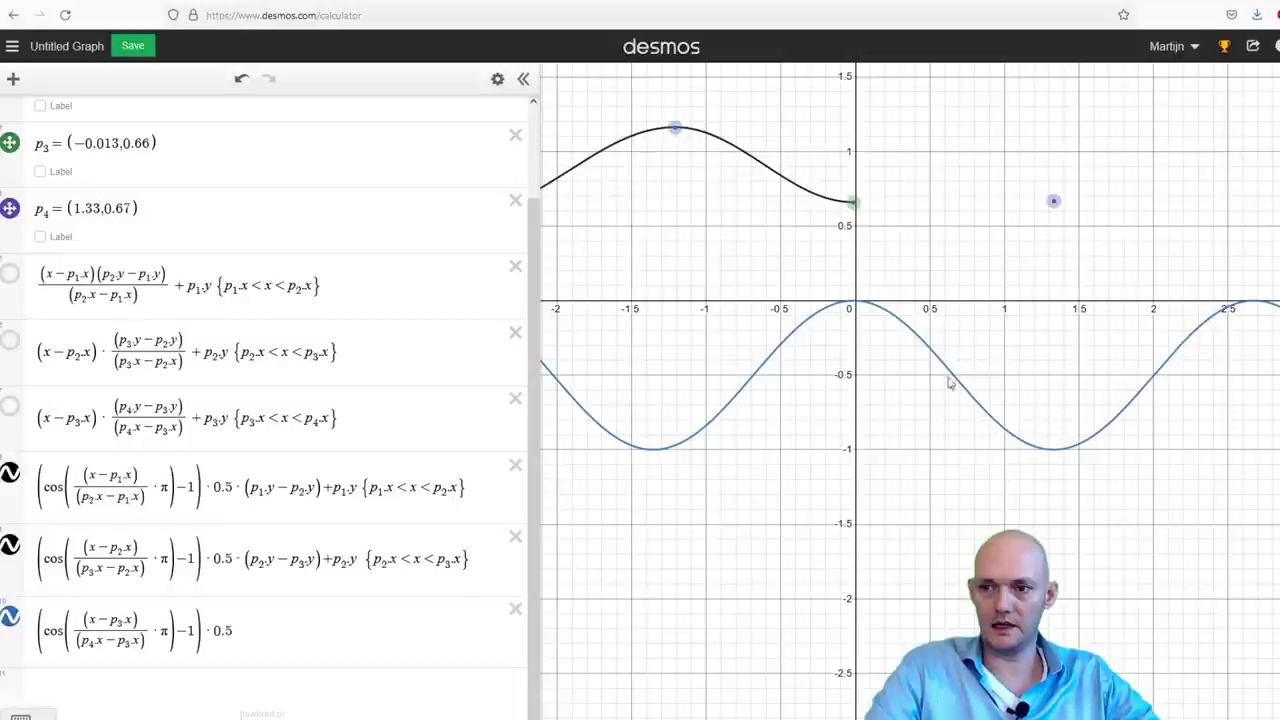
{"action": "left_click", "coordinate": [857, 305]}
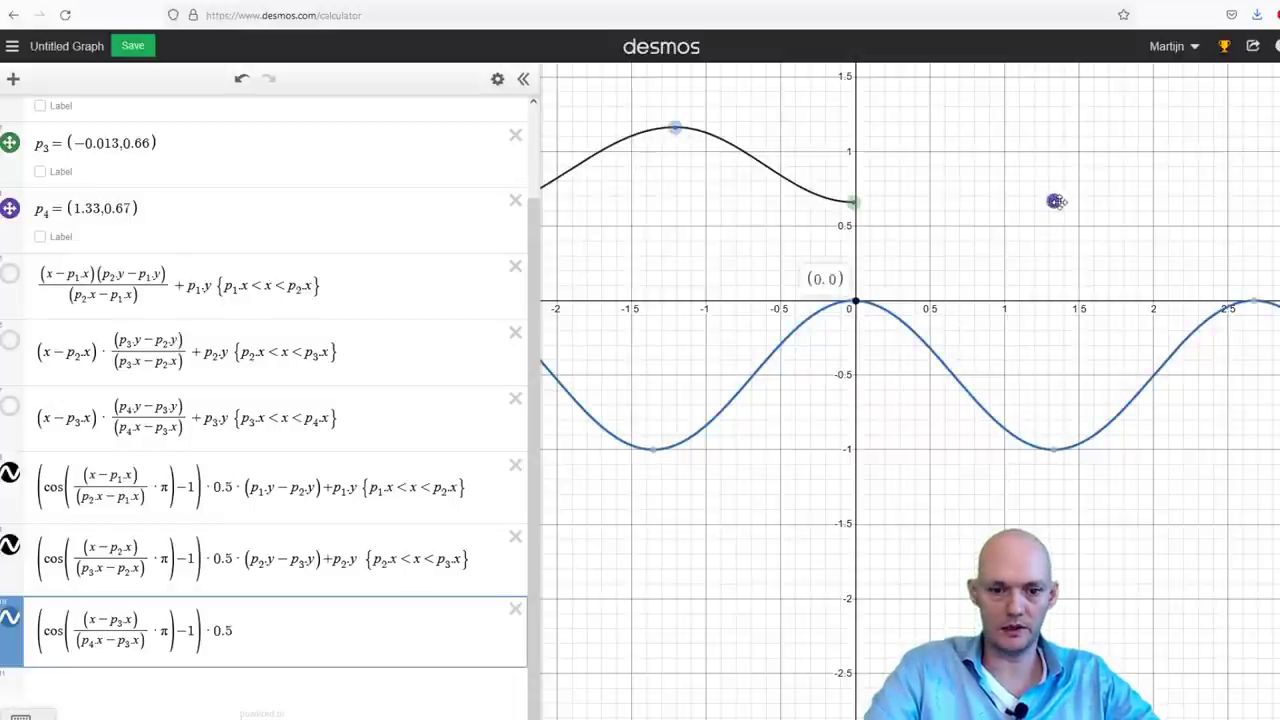
{"action": "left_click_drag", "start_coordinate": [1053, 201], "coordinate": [1043, 143]}
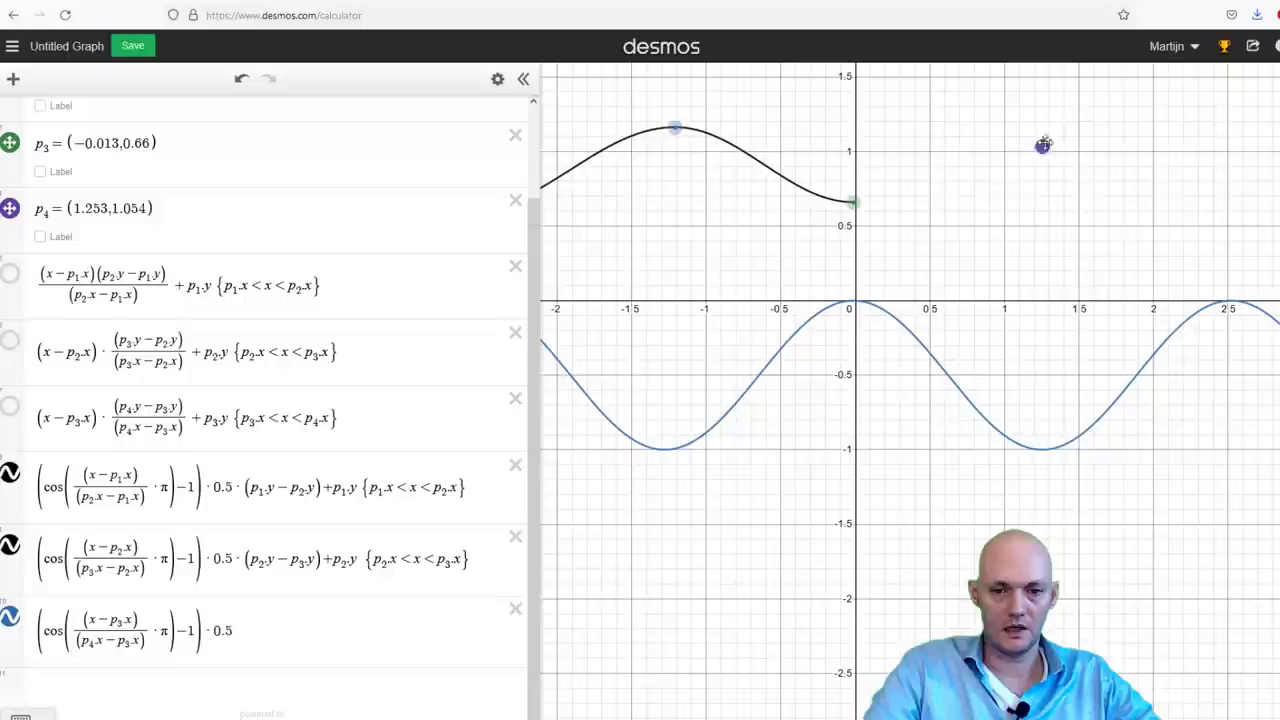
Multiply the new cosine expression by (p_3.y−p_4.y) and check the curve's trough below p_3.
{"action": "left_click", "coordinate": [239, 622]}
{"action": "type", "text": "*("}
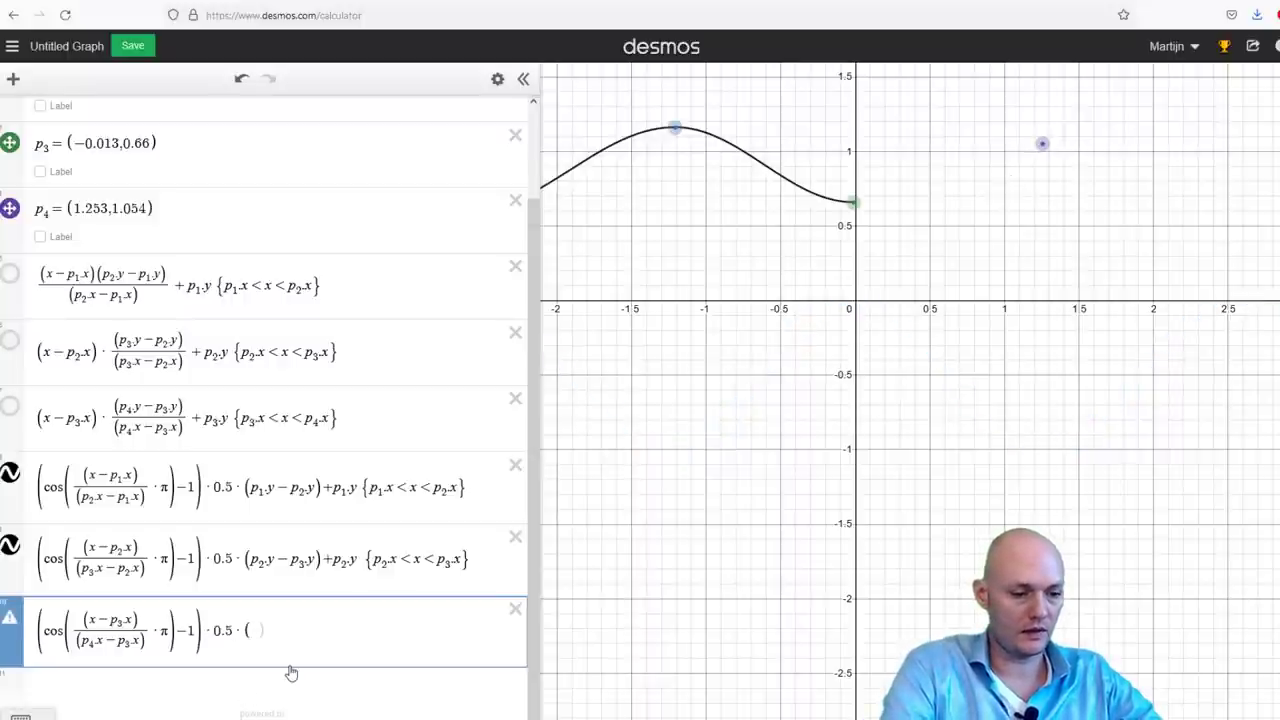
{"action": "type", "text": "p3.y-"}
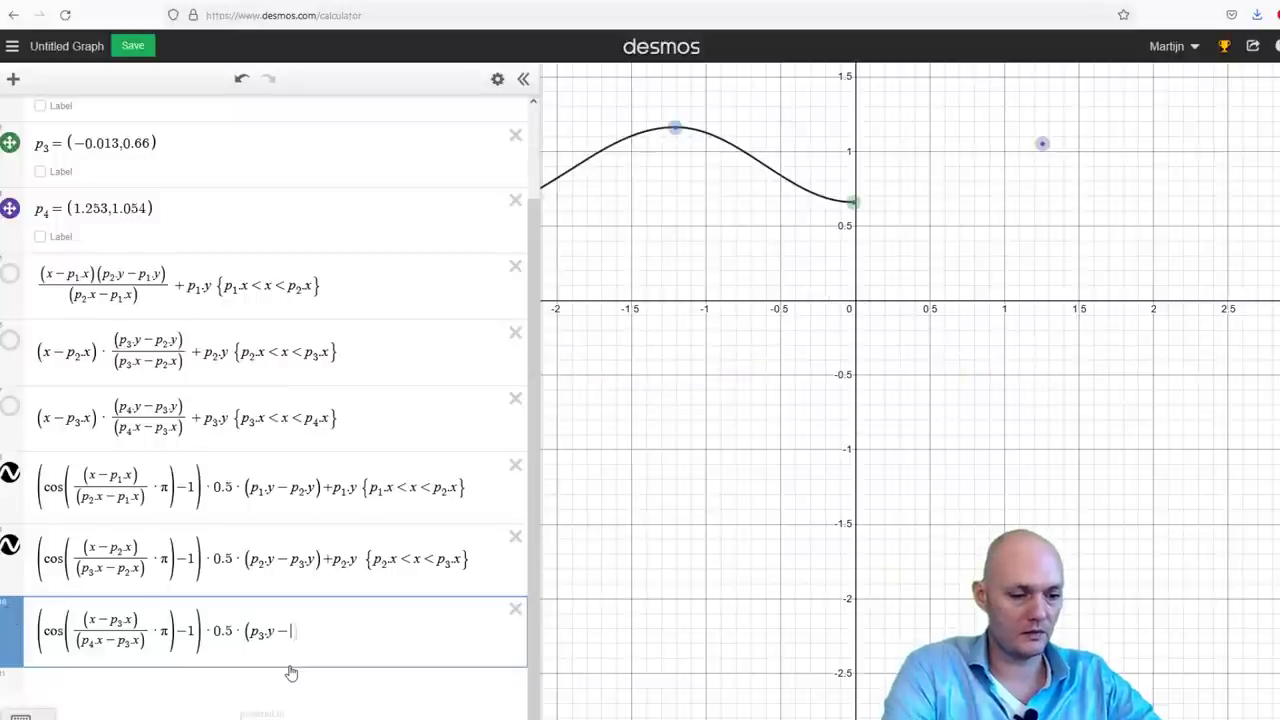
{"action": "type", "text": "p4.y"}
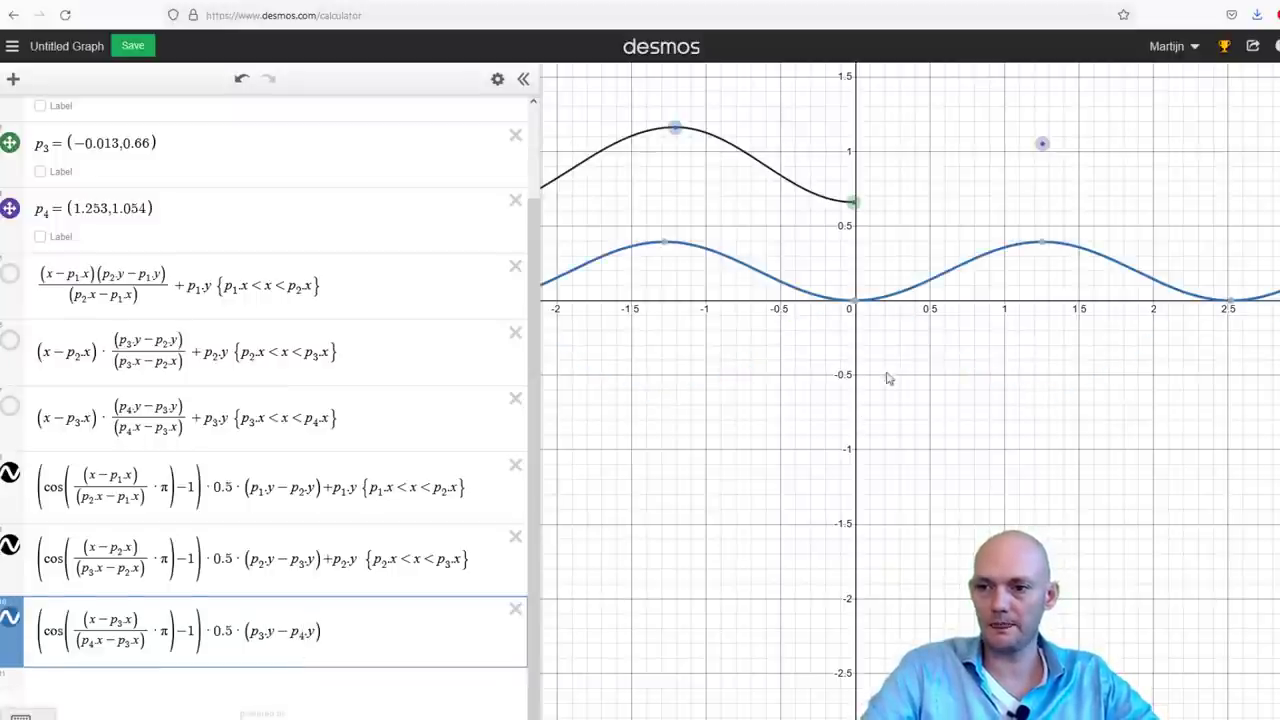
{"action": "left_click_drag", "start_coordinate": [937, 334], "coordinate": [897, 402]}
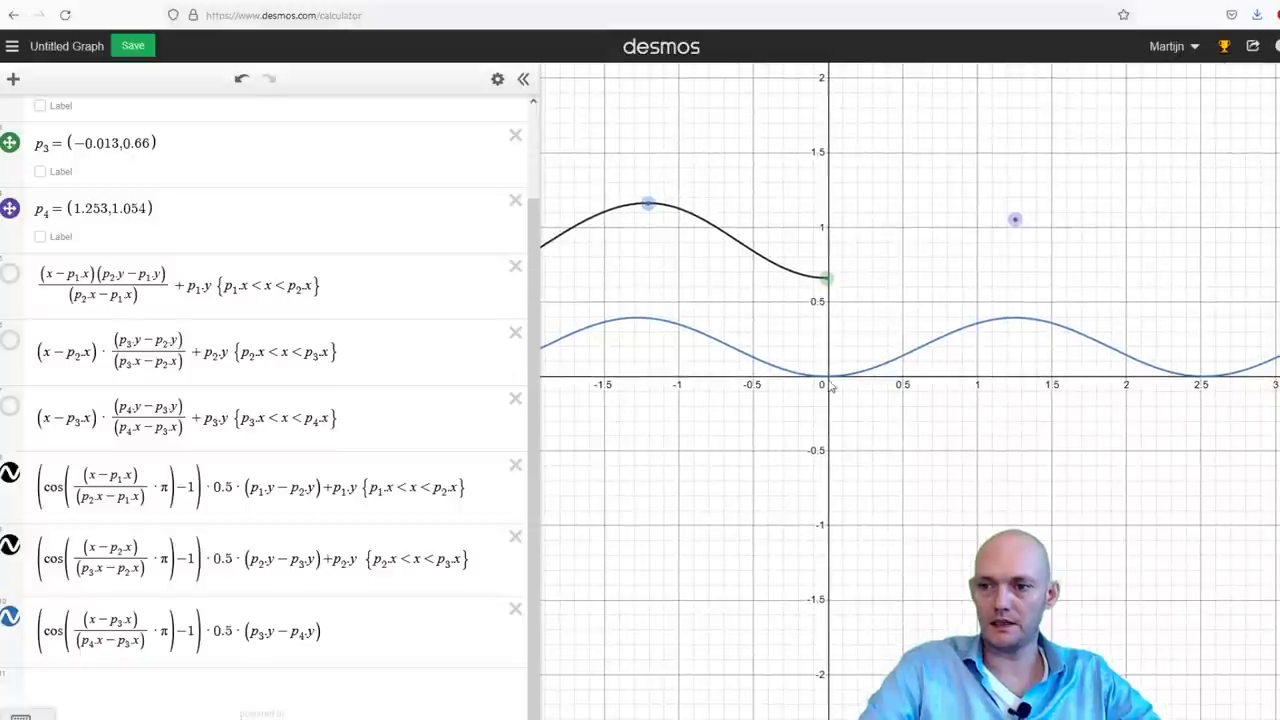
{"action": "left_click", "coordinate": [829, 378]}
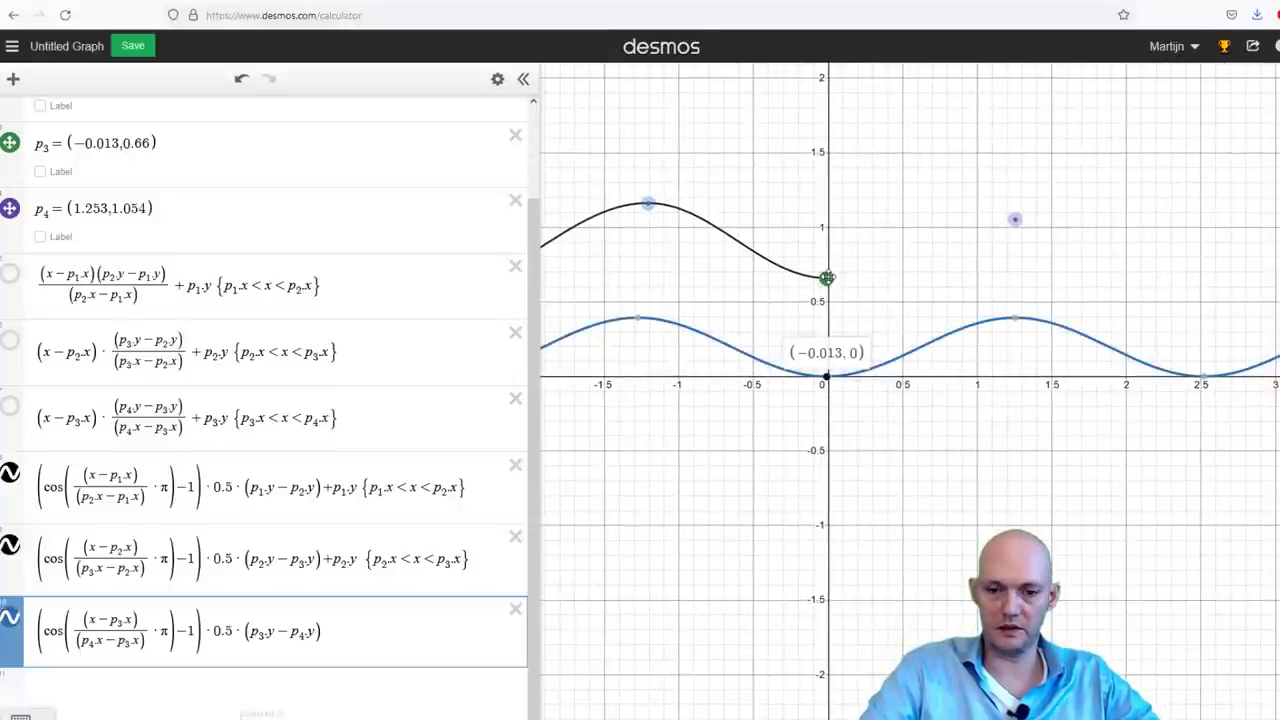
Add p_3.y to the new cosine expression and test its height by moving p_4 to about (1.03,1.21).
{"action": "left_click", "coordinate": [335, 628]}
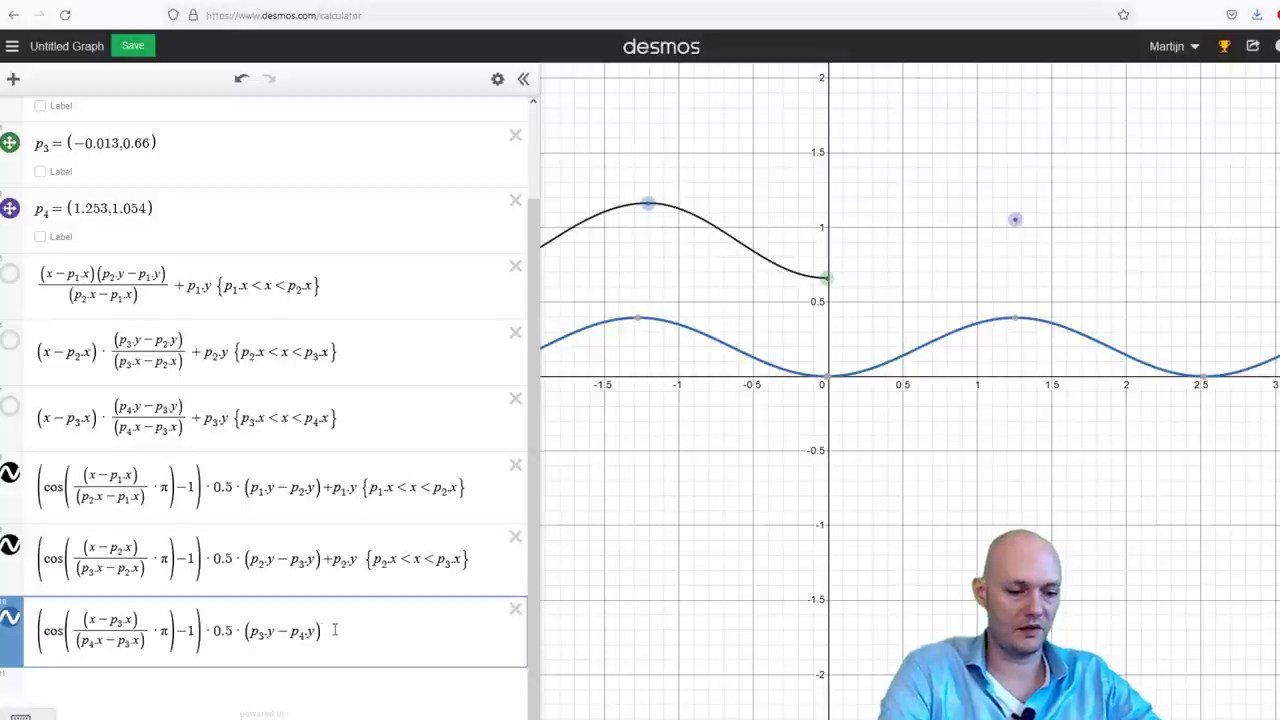
{"action": "type", "text": "+p3.y"}
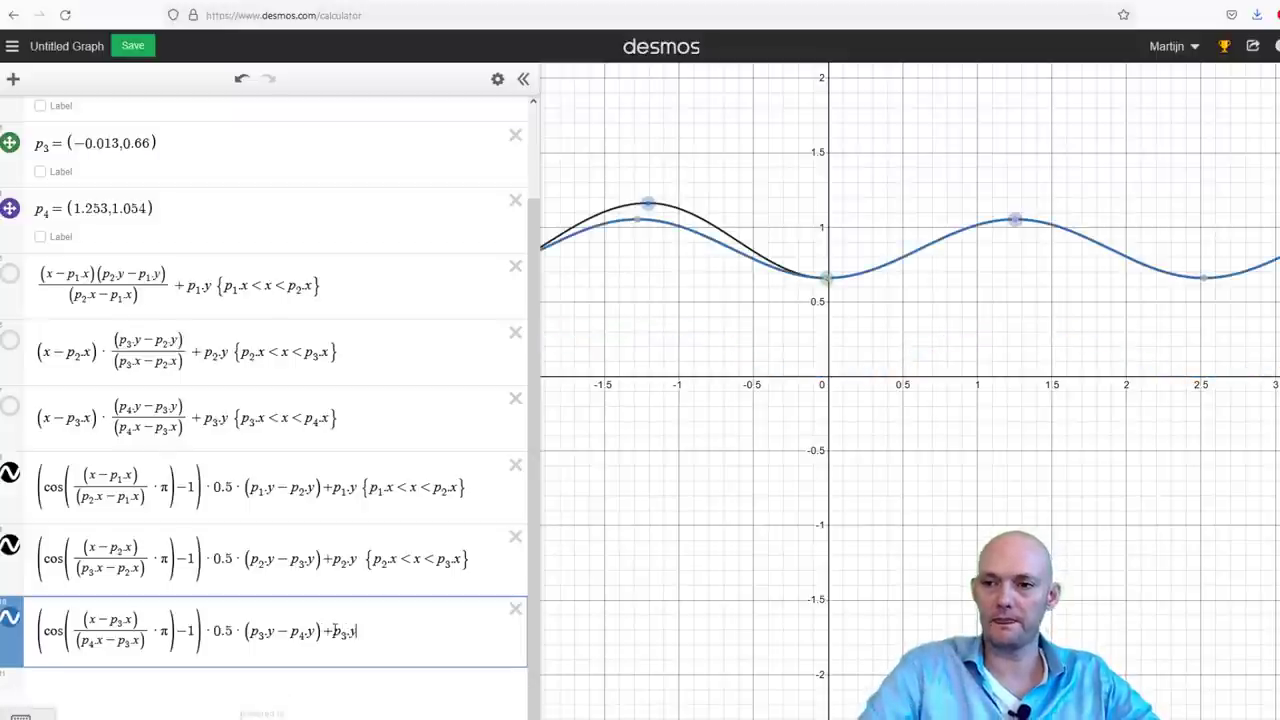
{"action": "left_click_drag", "start_coordinate": [883, 477], "coordinate": [838, 564]}
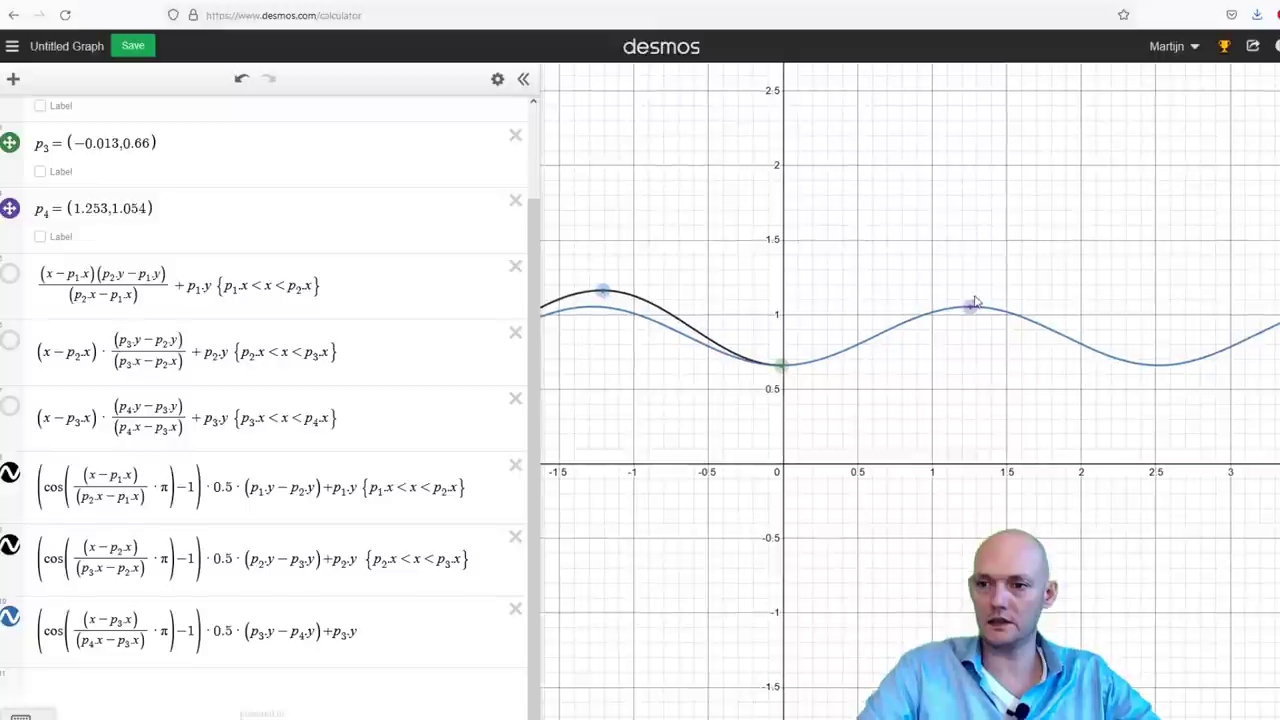
{"action": "left_click_drag", "start_coordinate": [962, 307], "coordinate": [936, 285]}
Restrict the new cosine curve to the domain {p_3.x<x<p_4.x}.
{"action": "left_click", "coordinate": [393, 637]}
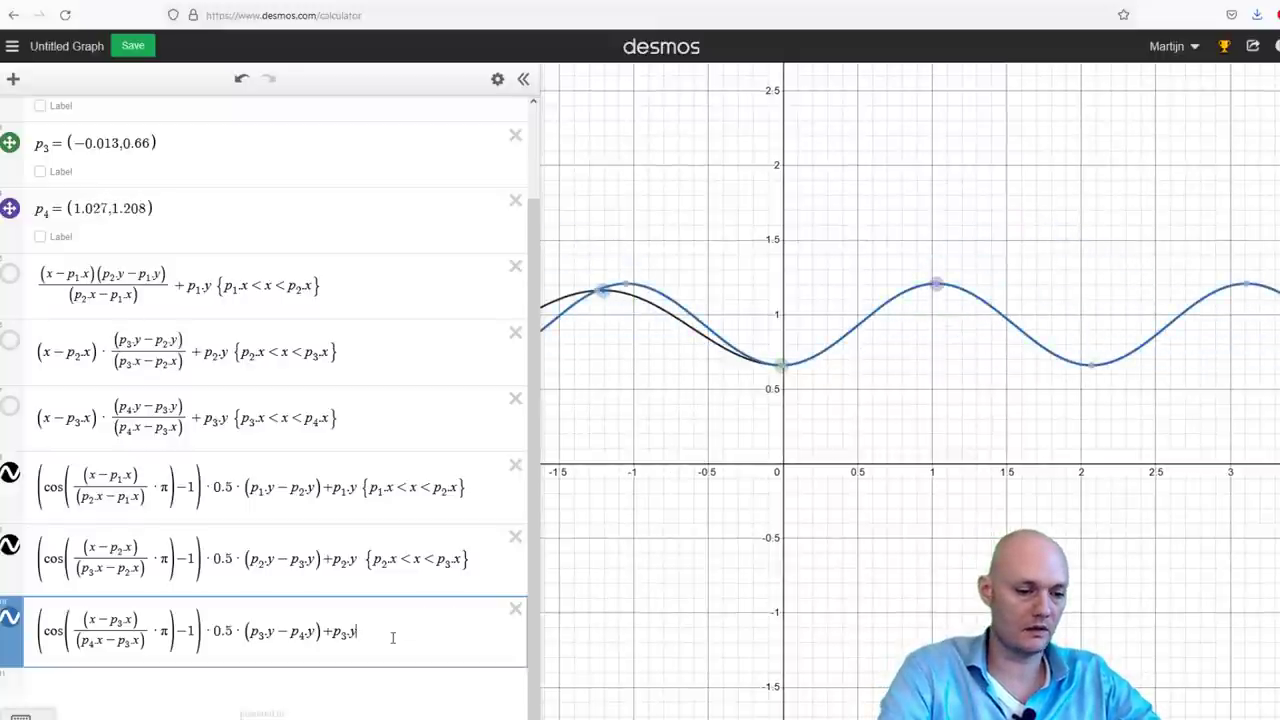
{"action": "type", "text": "{"}
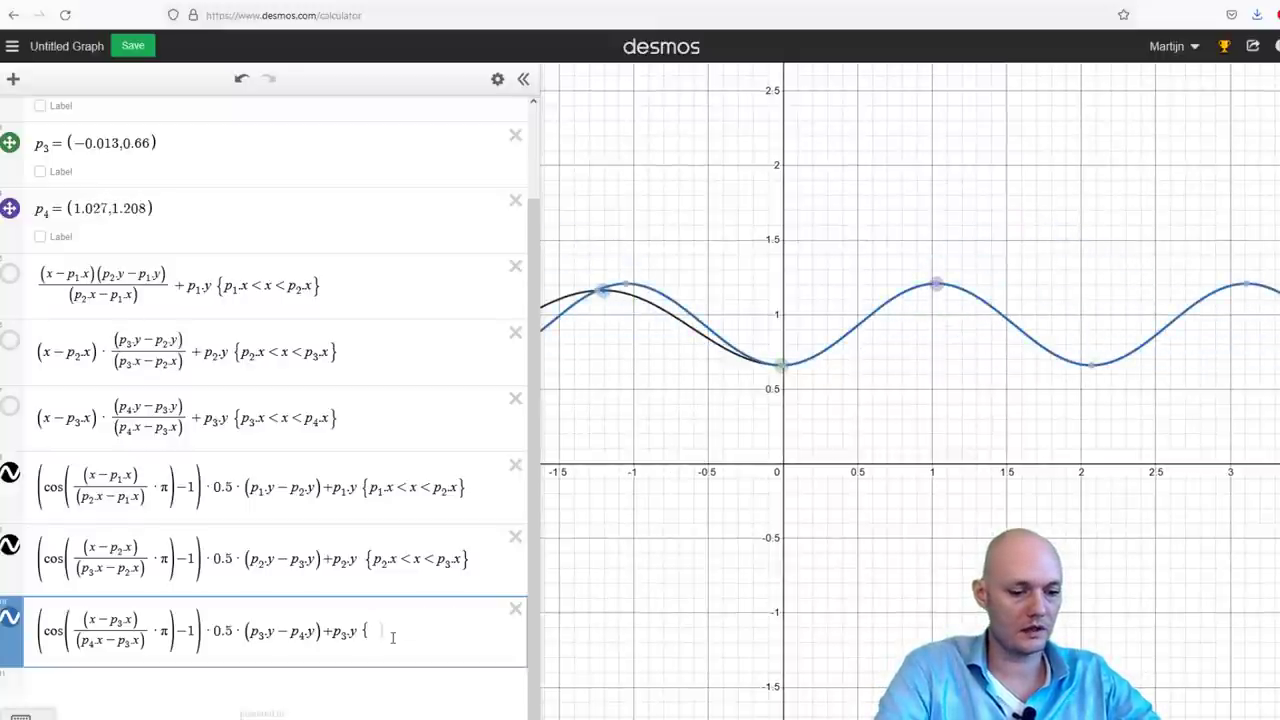
{"action": "type", "text": "p"}
{"action": "type", "text": "3.x<x<"}
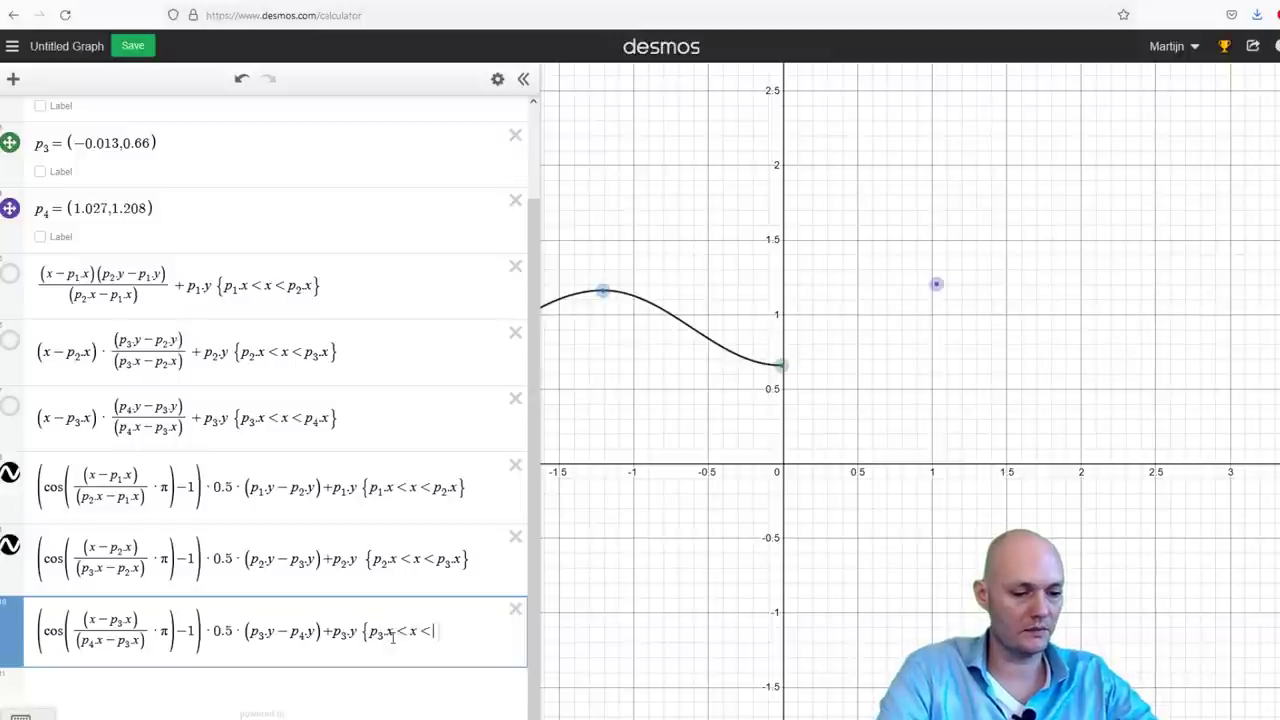
{"action": "type", "text": "p4.x"}
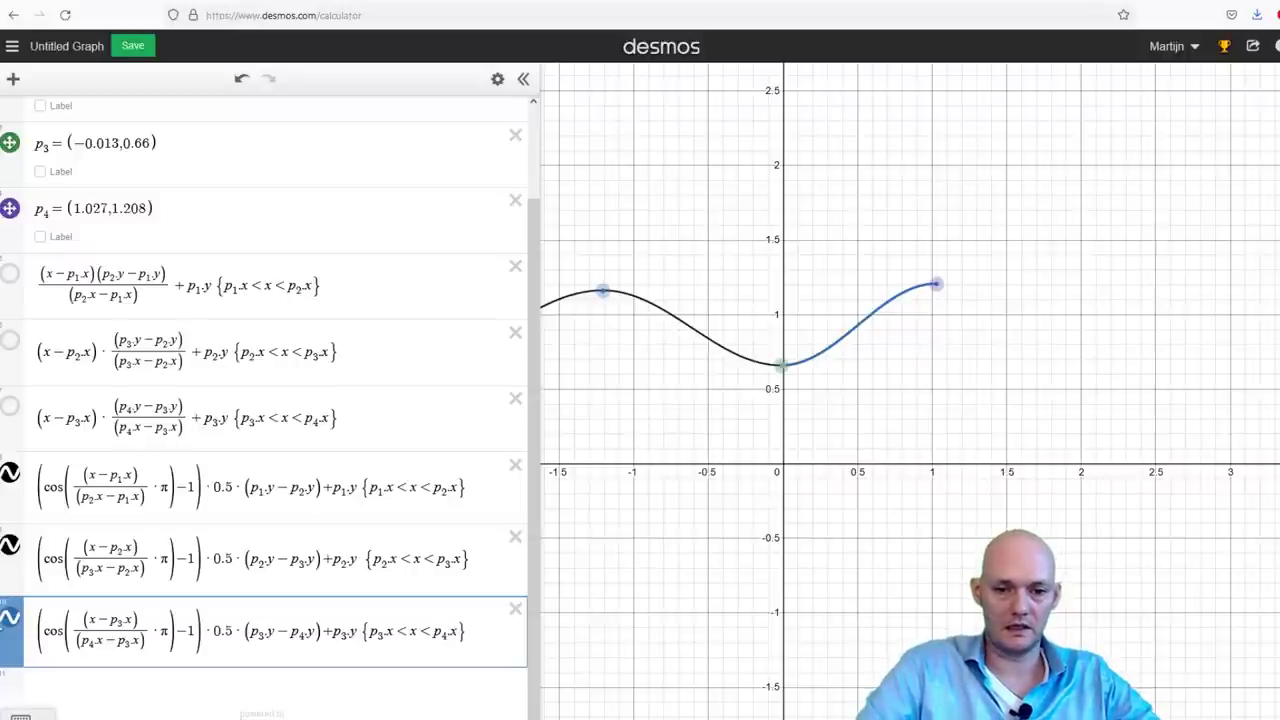
Color the p_3–p_4 cosine curve black.
{"action": "left_click", "coordinate": [10, 622]}
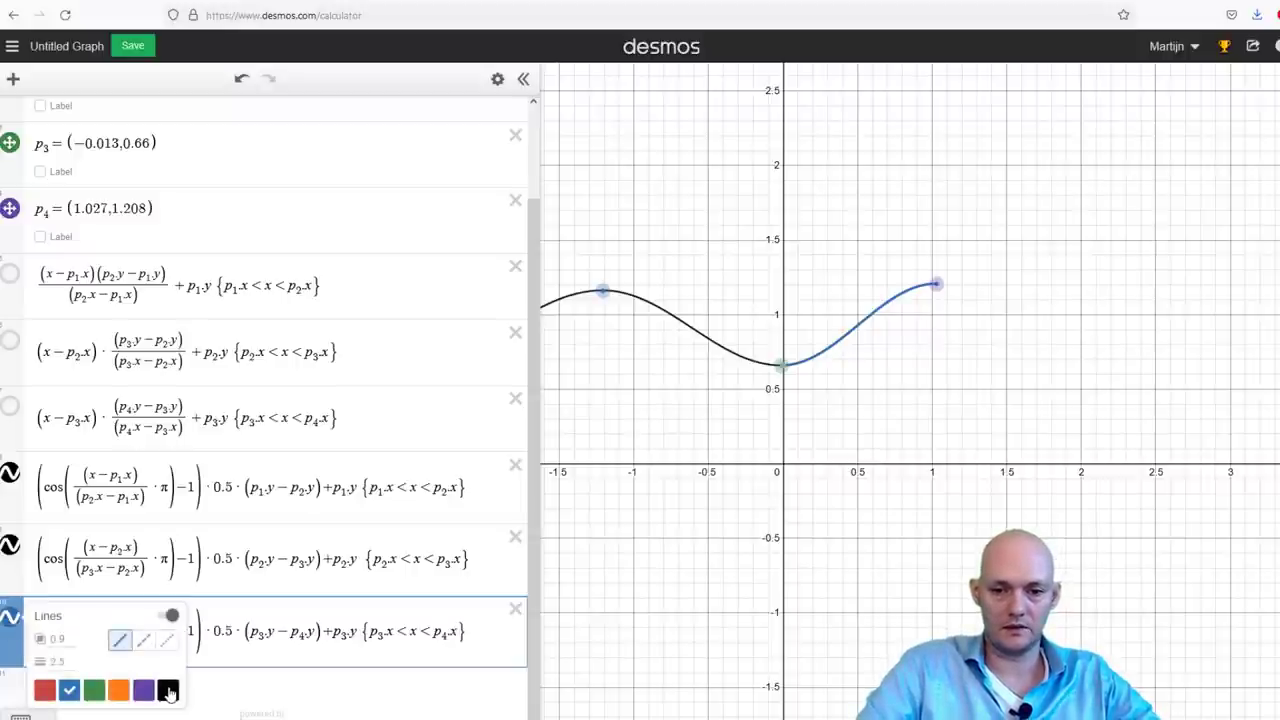
{"action": "left_click", "coordinate": [168, 691]}
{"action": "left_click", "coordinate": [312, 698]}
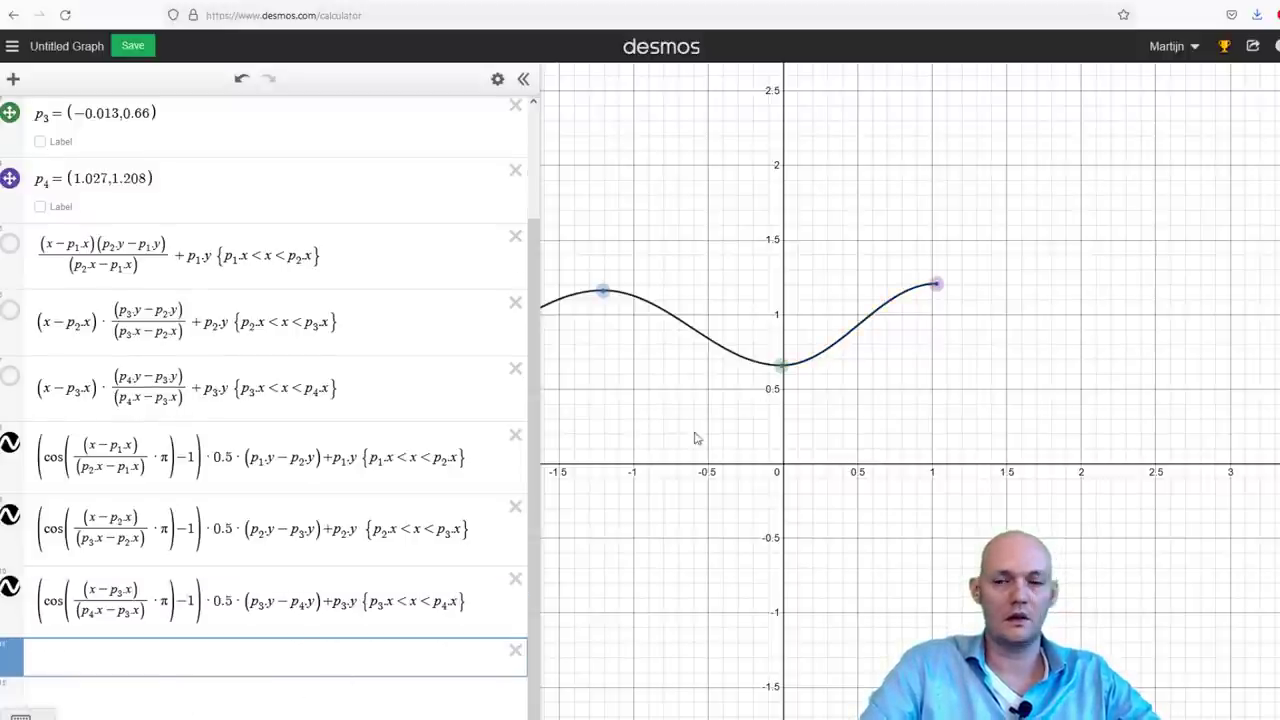
Test the joined curves by moving p_2 to about (−1.32,1), p_3 to about (−0.36,1.65) and p_4 to about (0.9,1.28).
{"action": "left_click_drag", "start_coordinate": [697, 438], "coordinate": [929, 460]}
{"action": "scroll", "coordinate": [1020, 434], "scroll_direction": "down", "scroll_amount": 2}
{"action": "scroll", "coordinate": [1027, 423], "scroll_direction": "up", "scroll_amount": 1}
{"action": "mouse_move", "coordinate": [848, 355]}
{"action": "left_mouse_down"}
{"action": "mouse_move", "coordinate": [837, 389]}
{"action": "mouse_move", "coordinate": [814, 392]}
{"action": "mouse_move", "coordinate": [826, 312]}
{"action": "mouse_move", "coordinate": [835, 346]}
{"action": "left_mouse_up"}
{"action": "left_click_drag", "start_coordinate": [1003, 409], "coordinate": [961, 281]}
{"action": "mouse_move", "coordinate": [1143, 340]}
{"action": "left_mouse_down"}
{"action": "mouse_move", "coordinate": [1137, 229]}
{"action": "mouse_move", "coordinate": [1126, 330]}
{"action": "left_mouse_up"}
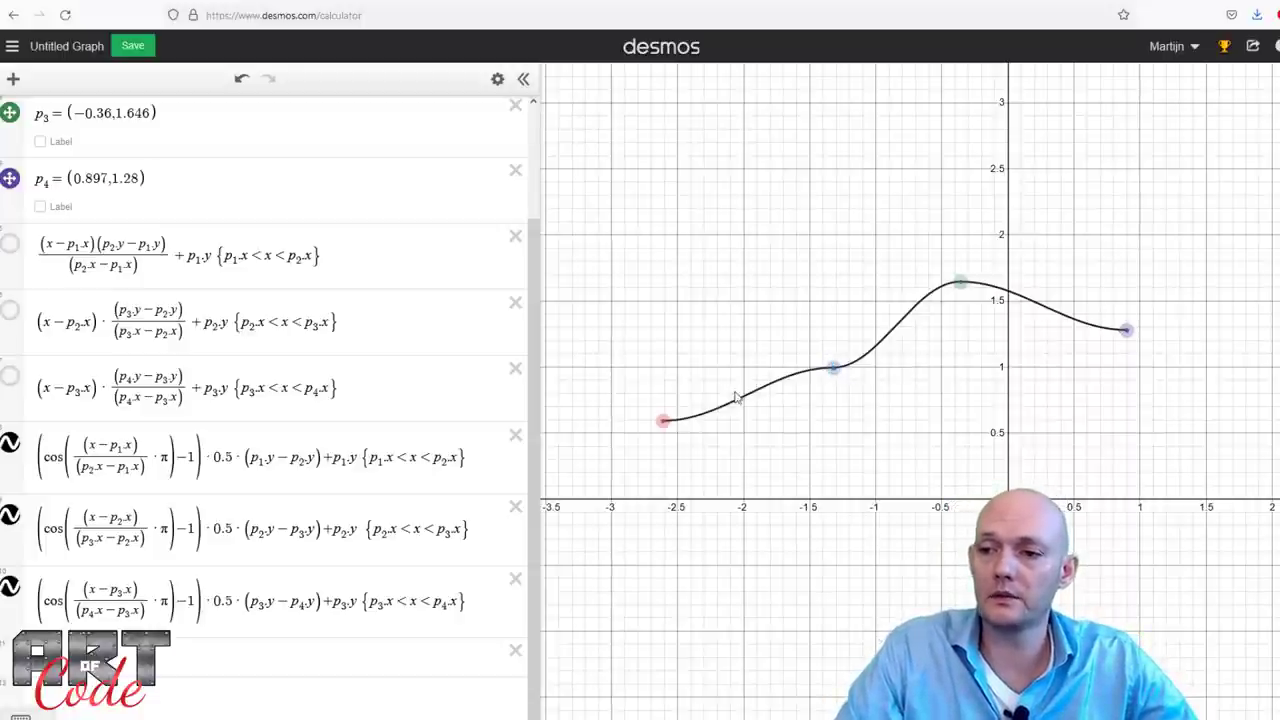
Narrow the expression list and move p_1 to about (−2.7,1.5), p_2 to about (−1.55,0.97) and p_3 to about (−0.37,1.77).
{"action": "left_click_drag", "start_coordinate": [663, 418], "coordinate": [650, 300]}
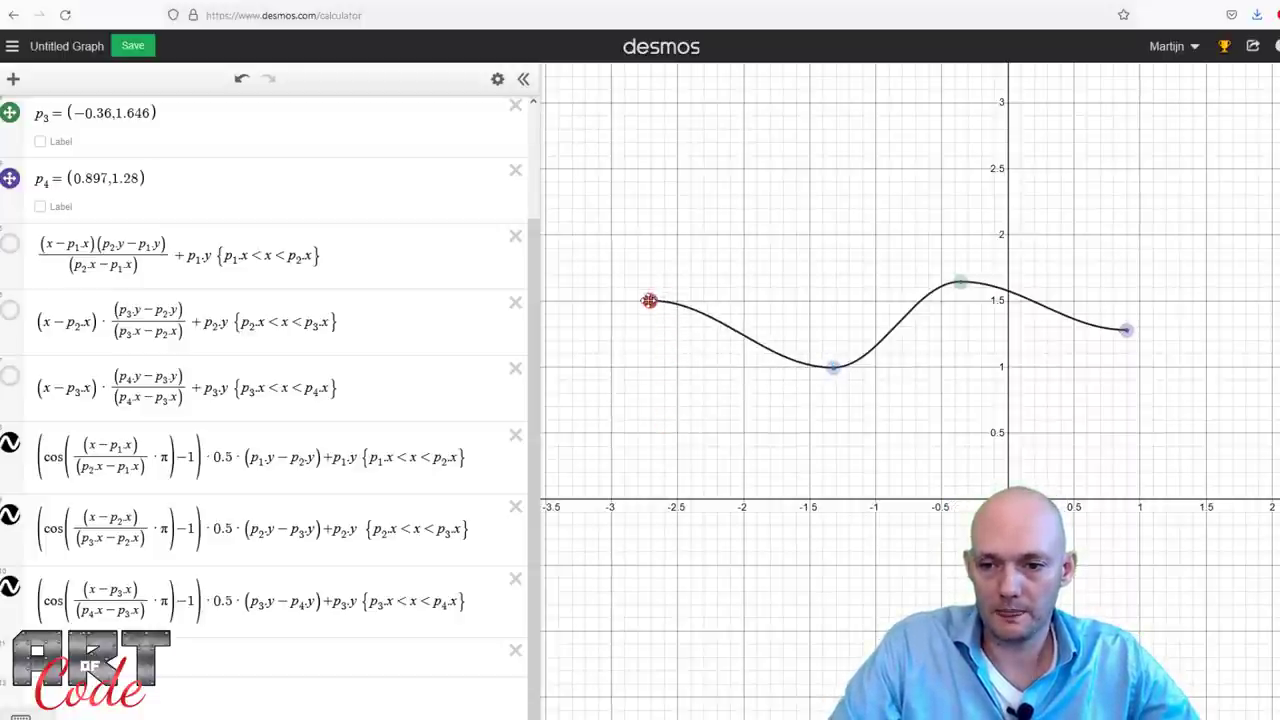
{"action": "left_click_drag", "start_coordinate": [536, 375], "coordinate": [500, 377]}
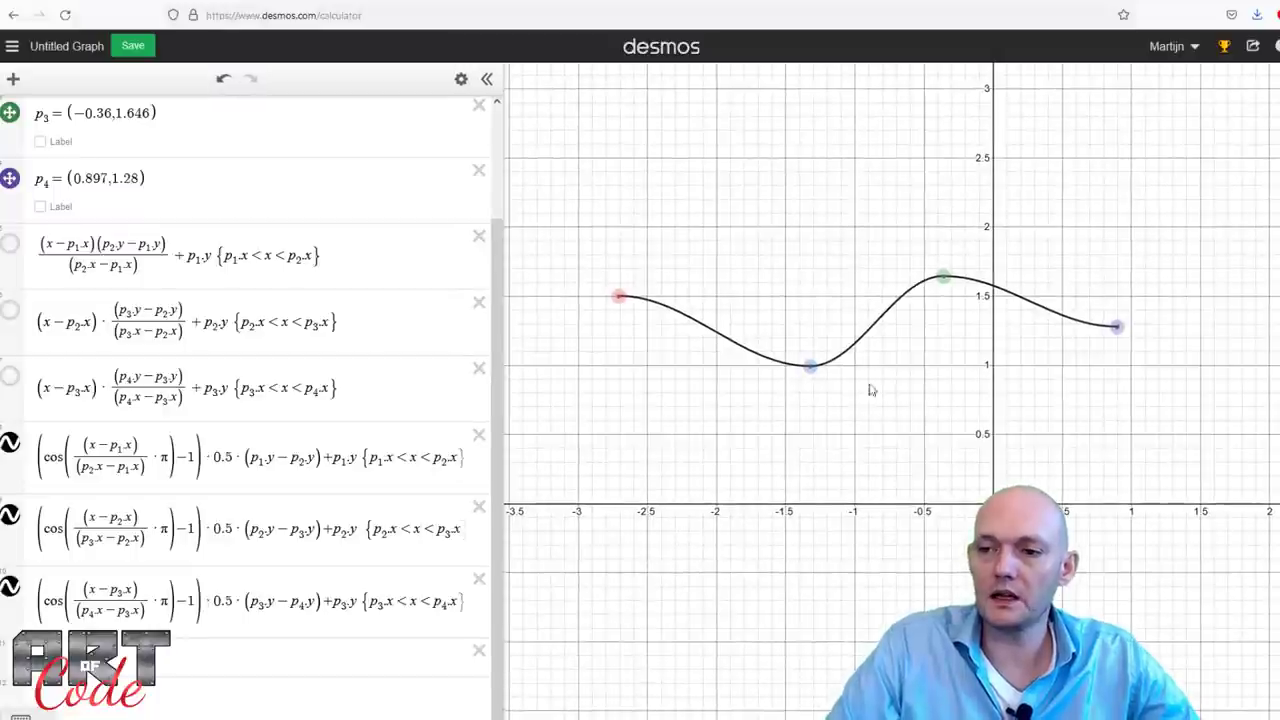
{"action": "left_click_drag", "start_coordinate": [809, 366], "coordinate": [779, 369]}
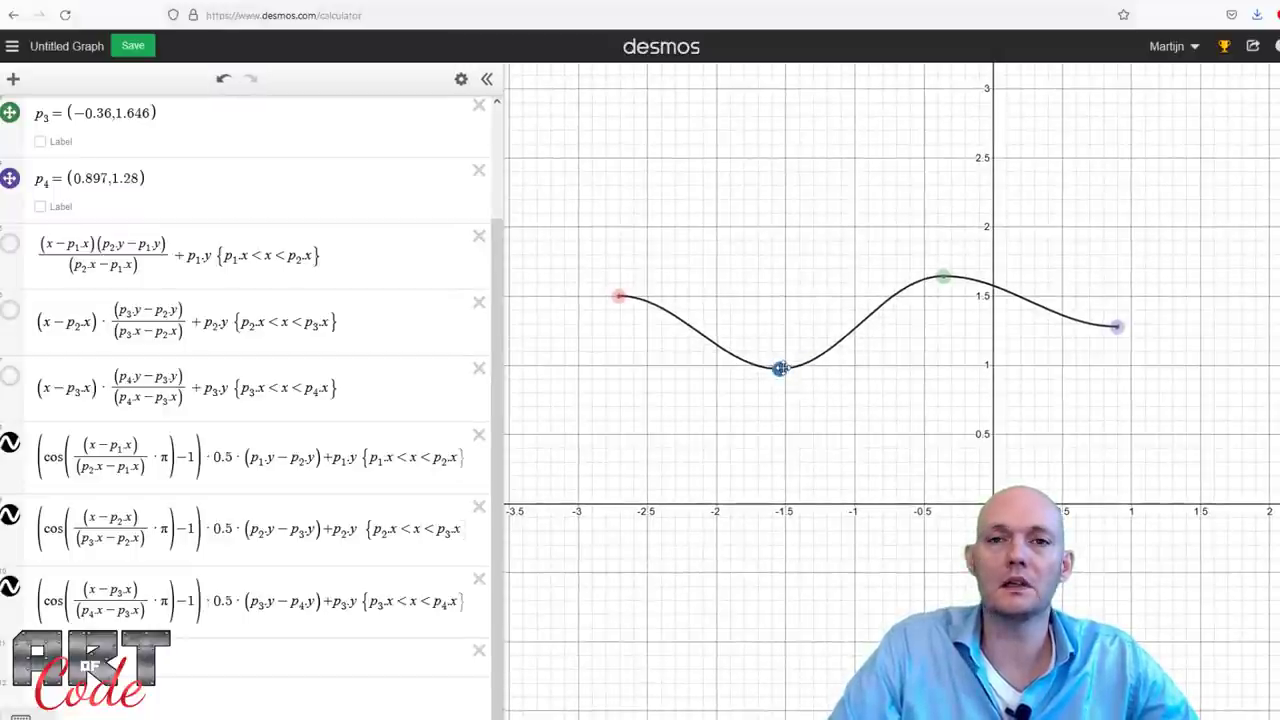
{"action": "left_click_drag", "start_coordinate": [943, 277], "coordinate": [942, 260]}
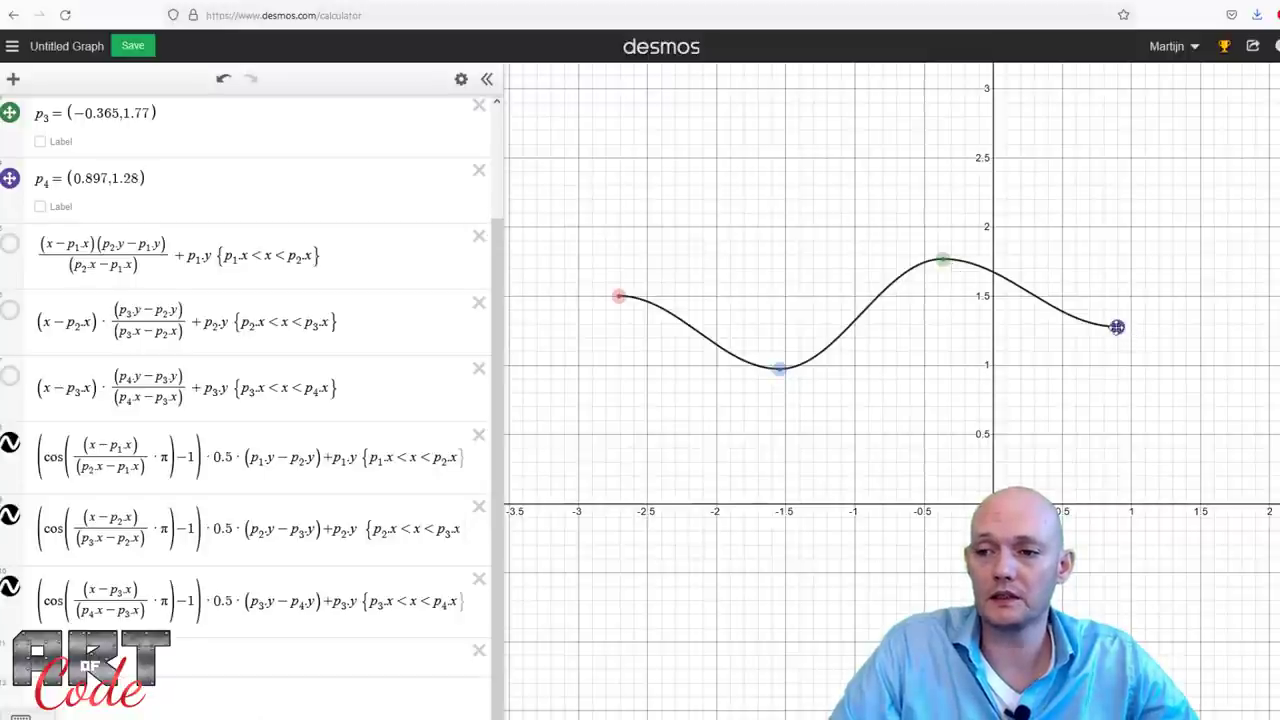
Reshape the curve by moving p_2 to about (−1.56,1.12), p_3 to about (−0.43,1.5) and p_4 to about (0.43,2.12).
{"action": "mouse_move", "coordinate": [1117, 326]}
{"action": "left_mouse_down"}
{"action": "mouse_move", "coordinate": [1114, 354]}
{"action": "mouse_move", "coordinate": [1114, 342]}
{"action": "left_mouse_up"}
{"action": "left_click_drag", "start_coordinate": [780, 368], "coordinate": [778, 348]}
{"action": "left_click_drag", "start_coordinate": [943, 261], "coordinate": [934, 297]}
{"action": "left_click_drag", "start_coordinate": [1113, 342], "coordinate": [1052, 211]}
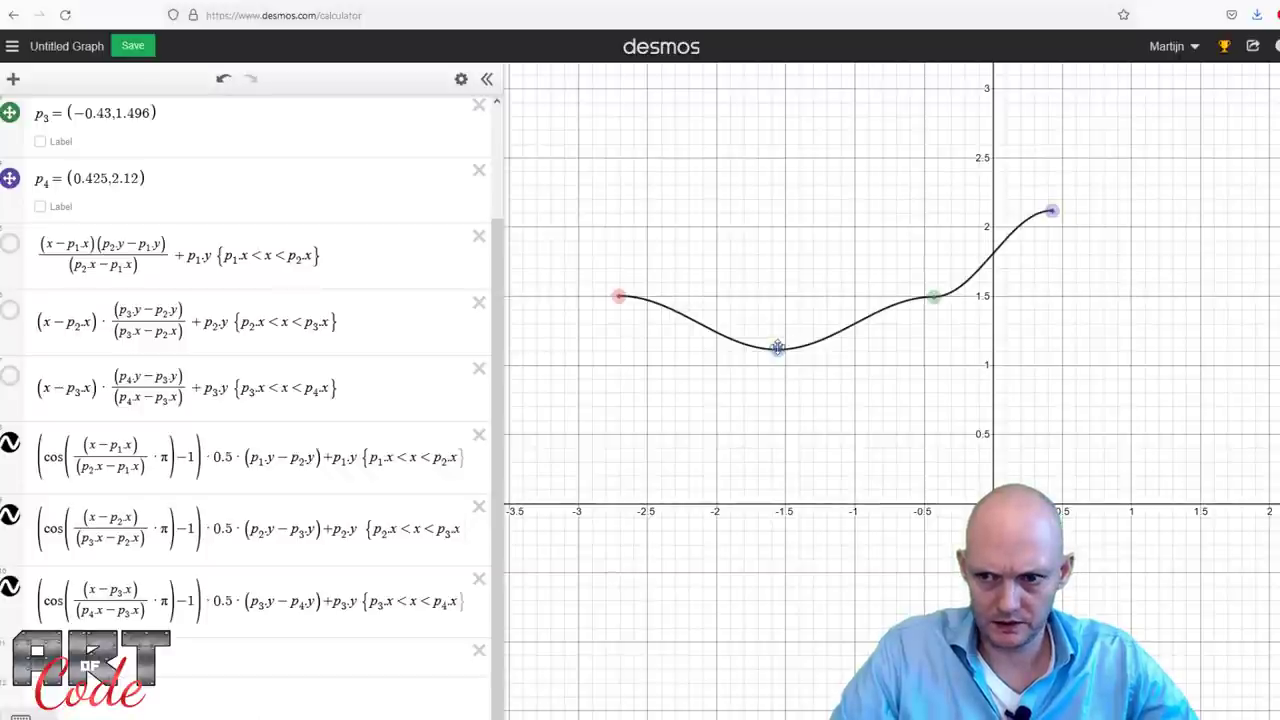
Arrange the points as a steady ascent, with p_1 at about (−2.5,0.2) and p_2 at about (−1.55,1).
{"action": "left_click_drag", "start_coordinate": [777, 349], "coordinate": [779, 370]}
{"action": "left_click_drag", "start_coordinate": [626, 308], "coordinate": [646, 477]}
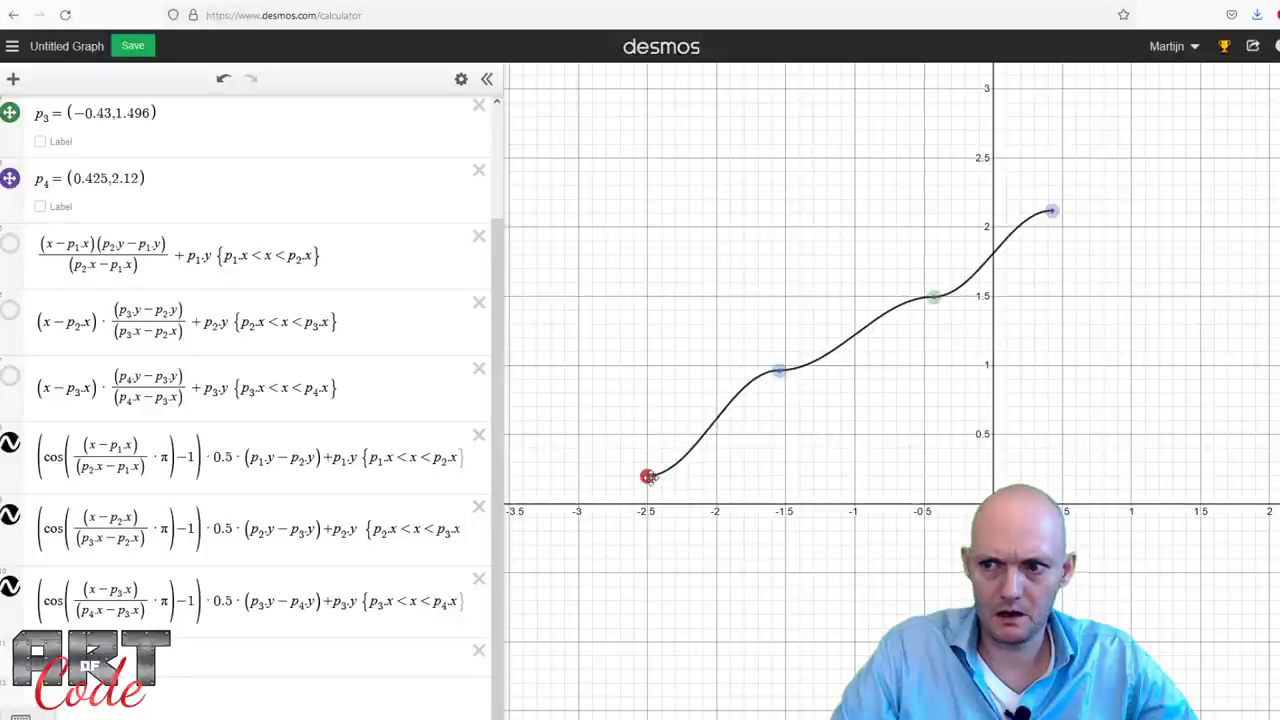
{"action": "left_click_drag", "start_coordinate": [788, 376], "coordinate": [779, 362]}
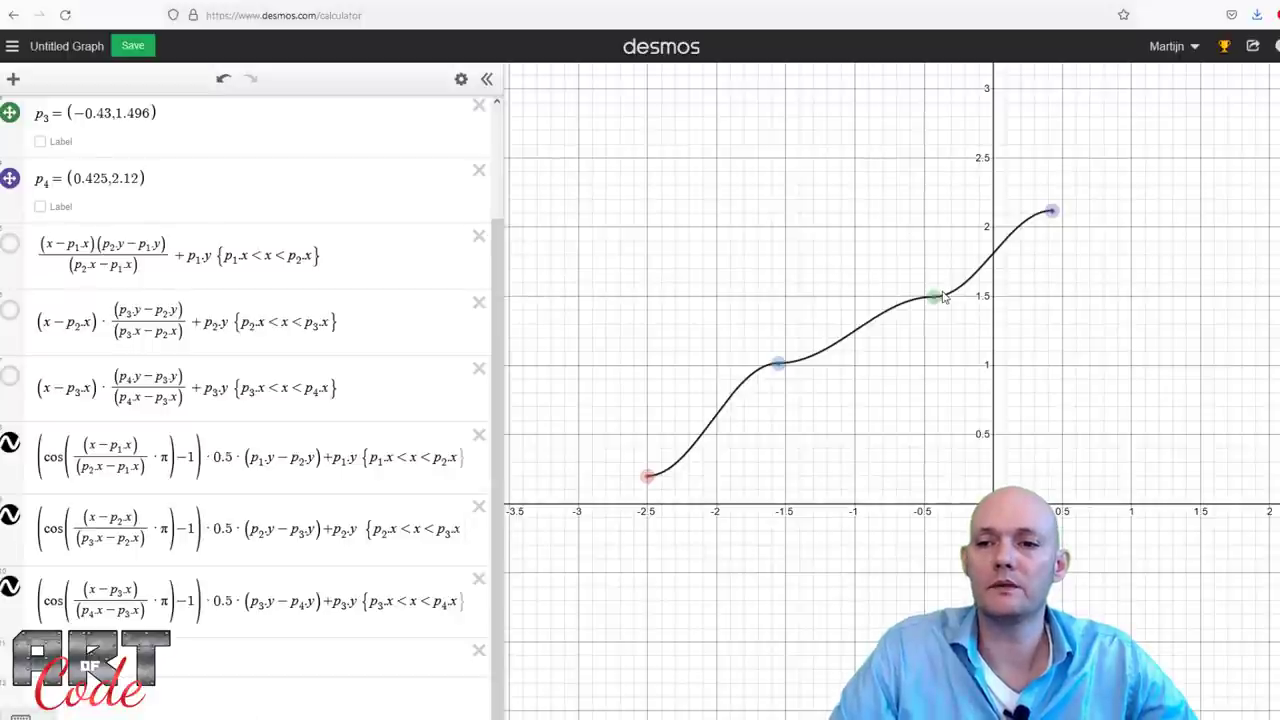
Move p_3 to about (−0.49,1.66) and p_4 to about (0.49,1.73) to test the flat spots at the joints.
{"action": "left_click_drag", "start_coordinate": [866, 393], "coordinate": [643, 347]}
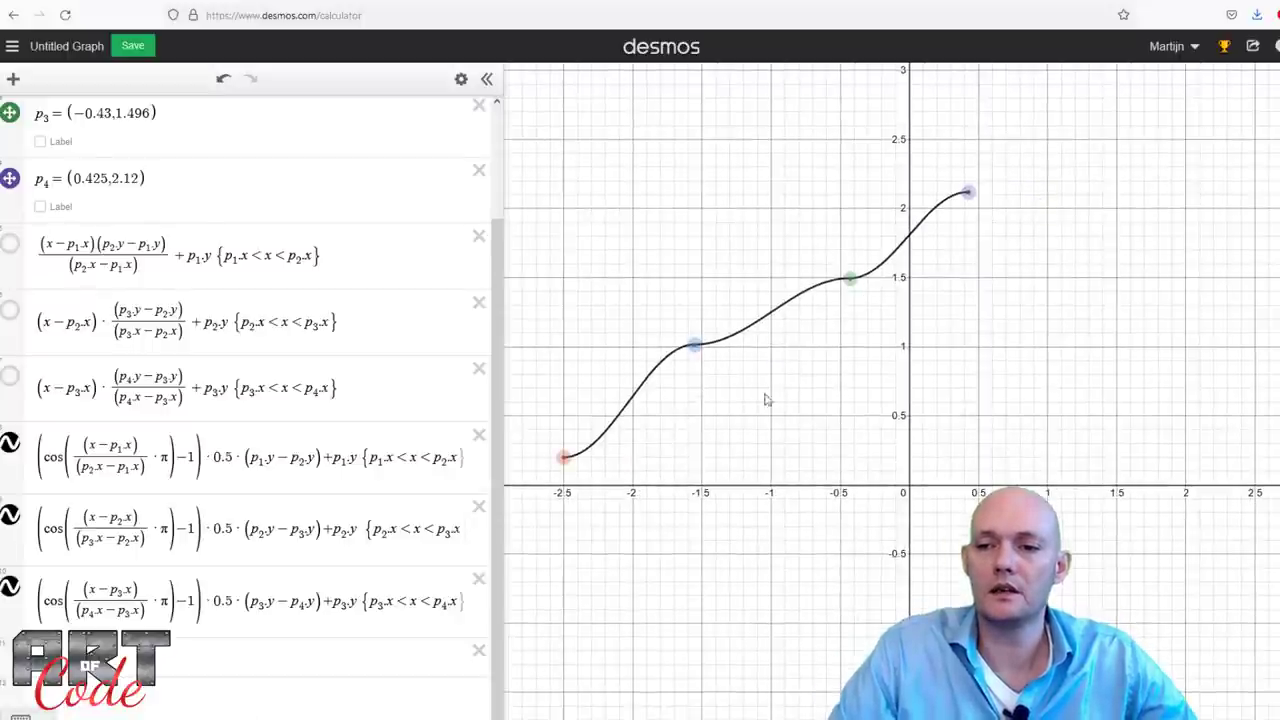
{"action": "scroll", "coordinate": [760, 386], "scroll_direction": "up", "scroll_amount": 2}
{"action": "left_click_drag", "start_coordinate": [581, 452], "coordinate": [600, 414]}
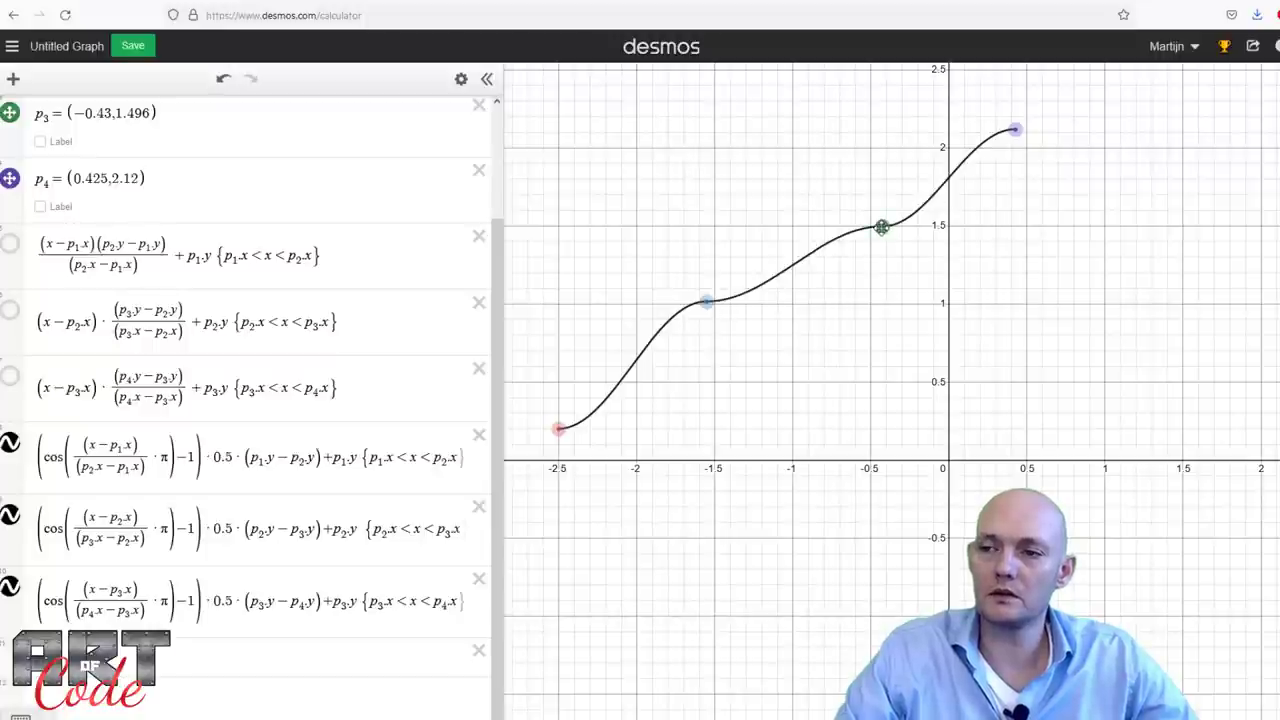
{"action": "left_click_drag", "start_coordinate": [882, 227], "coordinate": [872, 200]}
{"action": "left_click_drag", "start_coordinate": [1015, 130], "coordinate": [1025, 190]}
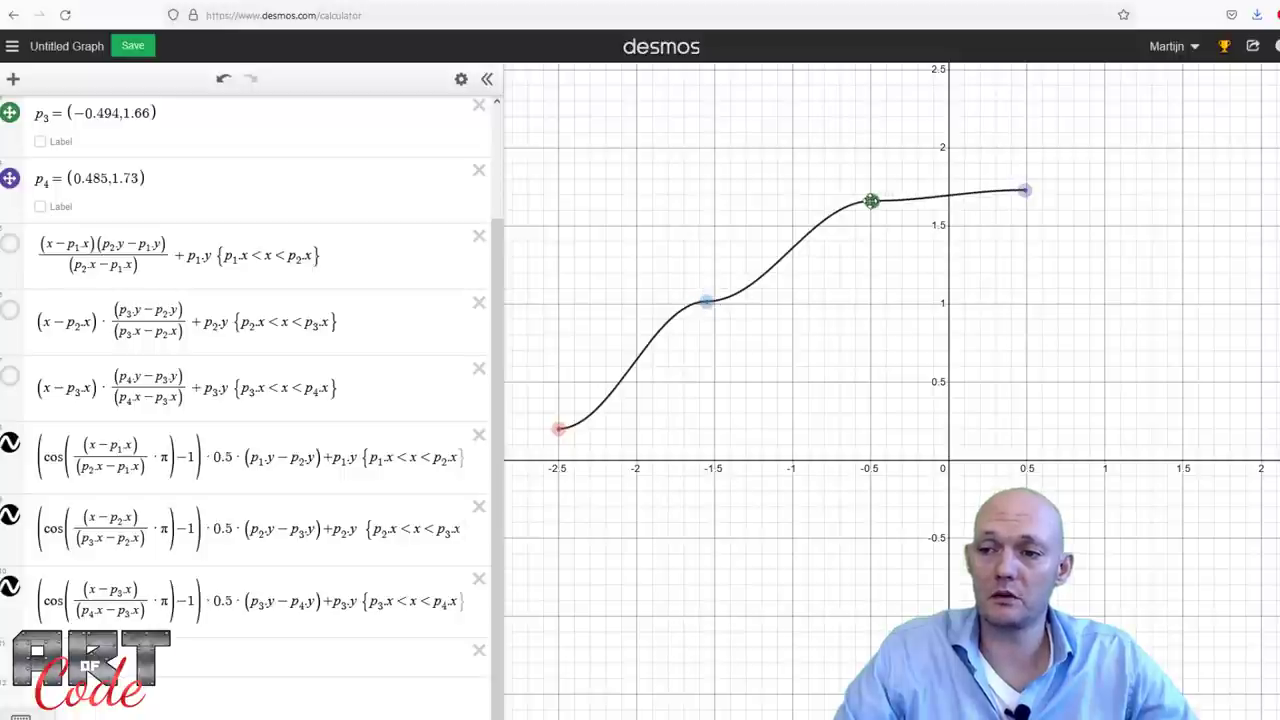
Move p_3 to about (−0.65,0.93), p_1 to about (−2.4,0.86) and p_4 to about (0.38,1.42).
{"action": "left_click_drag", "start_coordinate": [871, 201], "coordinate": [847, 314]}
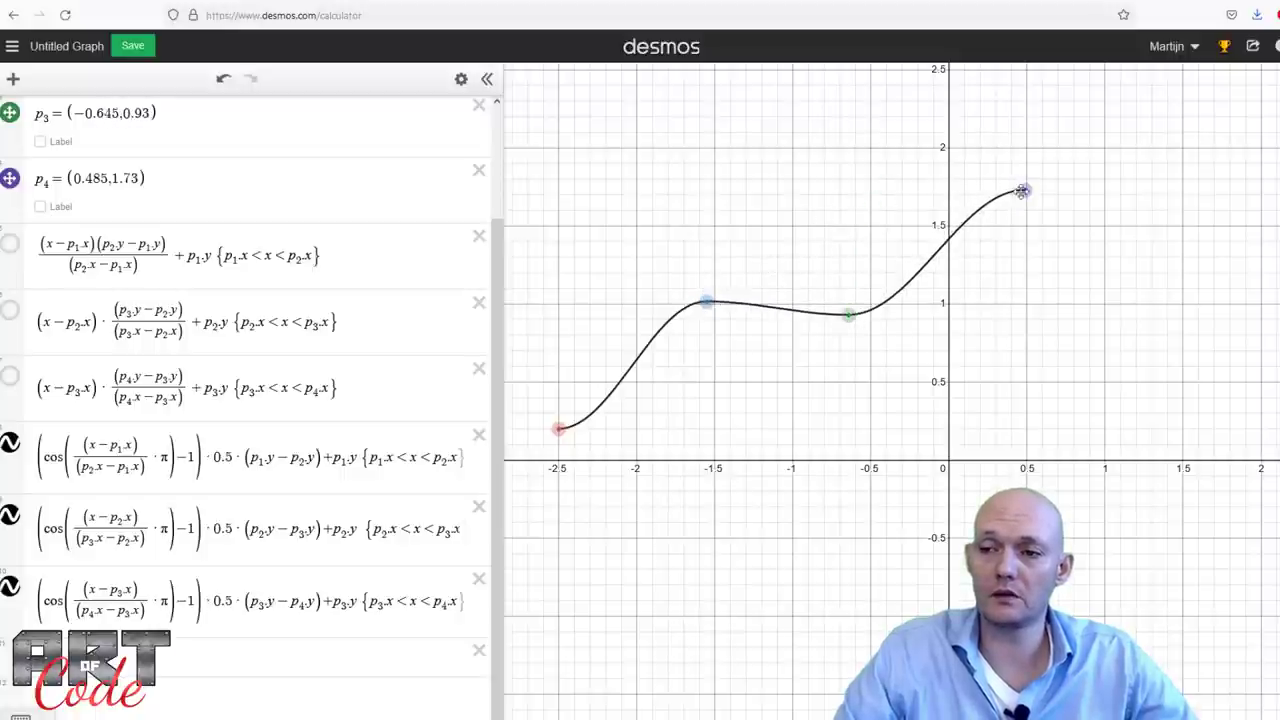
{"action": "left_click_drag", "start_coordinate": [1022, 191], "coordinate": [1001, 357]}
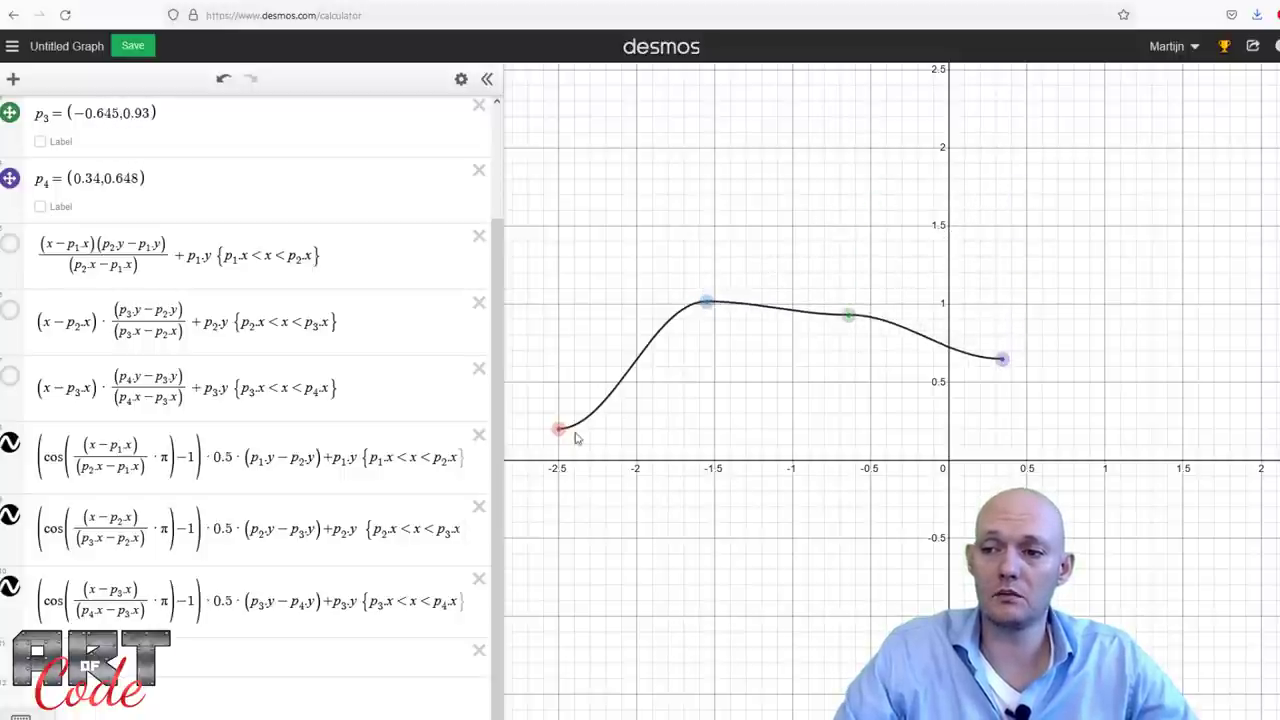
{"action": "left_click_drag", "start_coordinate": [560, 431], "coordinate": [574, 324]}
{"action": "left_click_drag", "start_coordinate": [1001, 358], "coordinate": [1008, 238]}
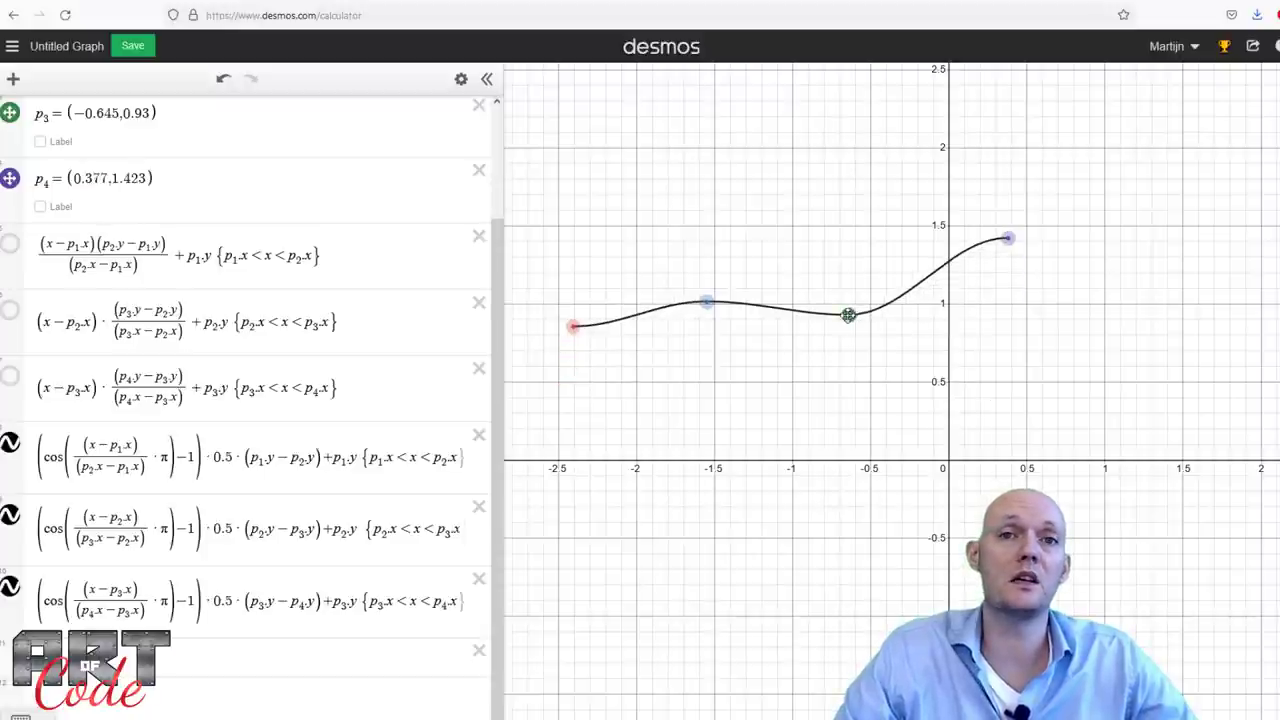
Form a wave by raising p_2 to about (−1.64,1.2), lowering p_1 slightly and fine-tuning p_3 between p_2 and p_4.
{"action": "left_click_drag", "start_coordinate": [848, 315], "coordinate": [870, 326]}
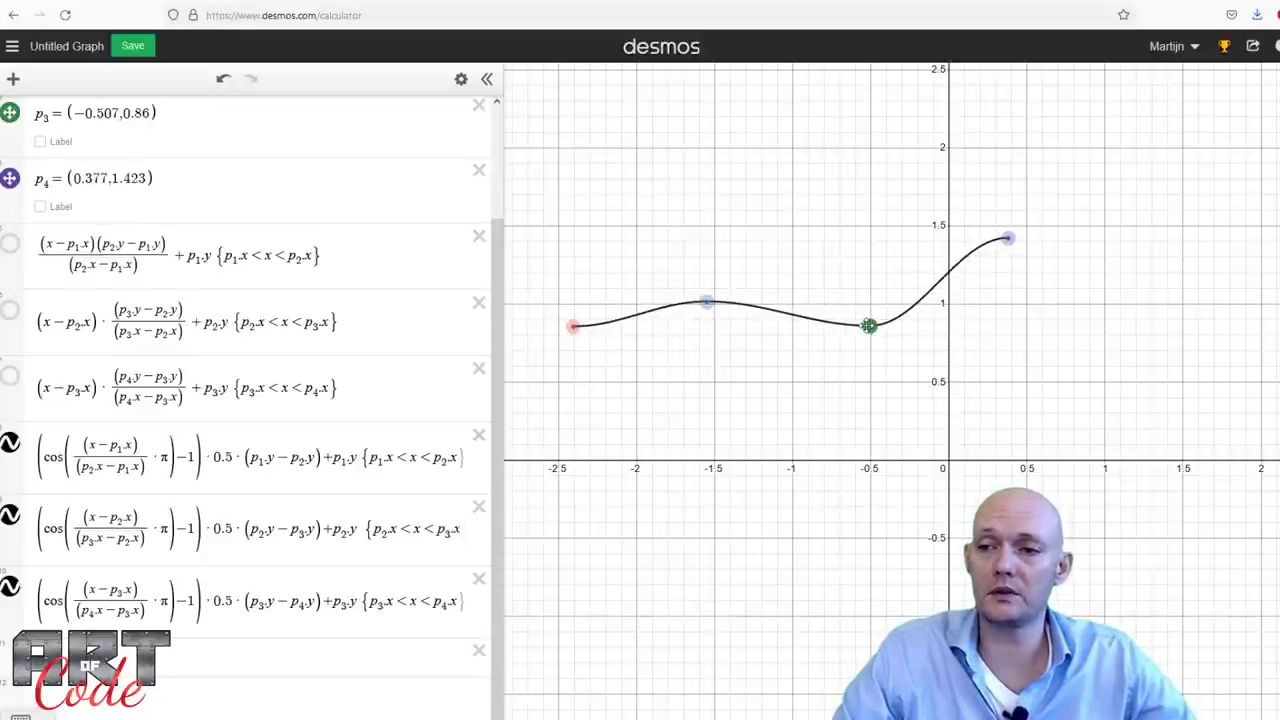
{"action": "left_click_drag", "start_coordinate": [706, 302], "coordinate": [692, 272]}
{"action": "left_click_drag", "start_coordinate": [590, 330], "coordinate": [568, 351]}
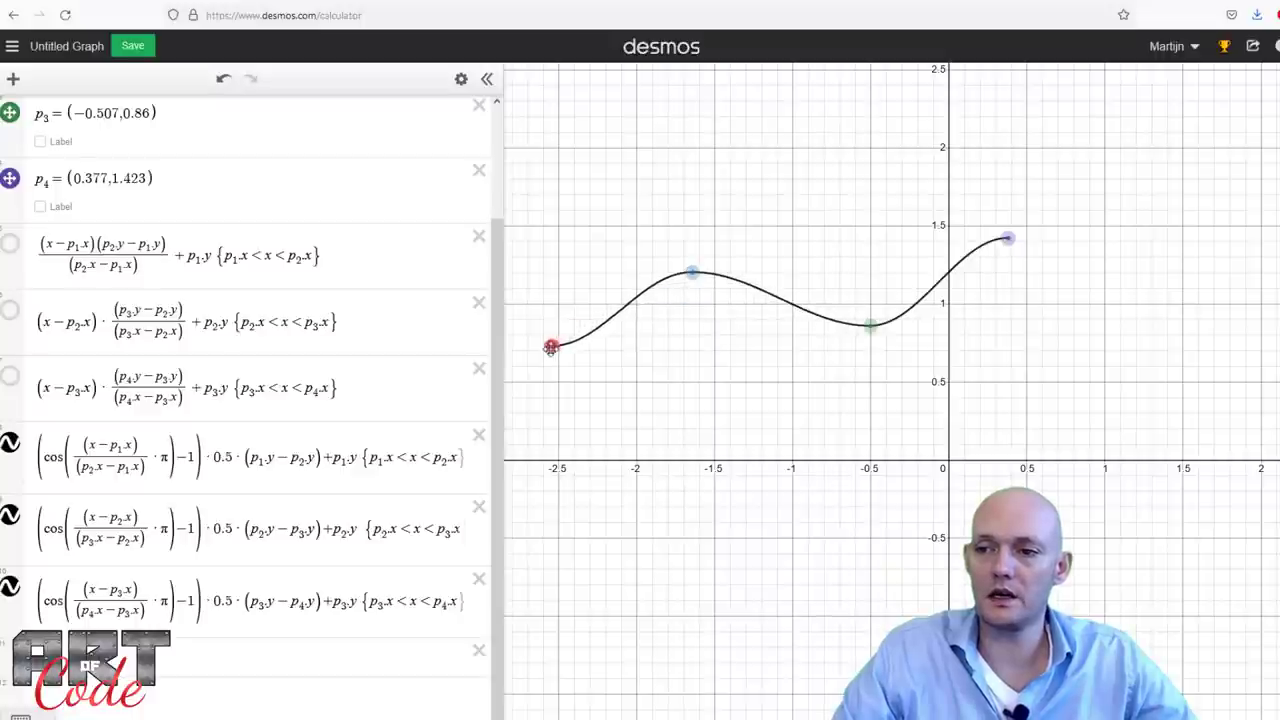
{"action": "left_click_drag", "start_coordinate": [873, 324], "coordinate": [854, 310]}
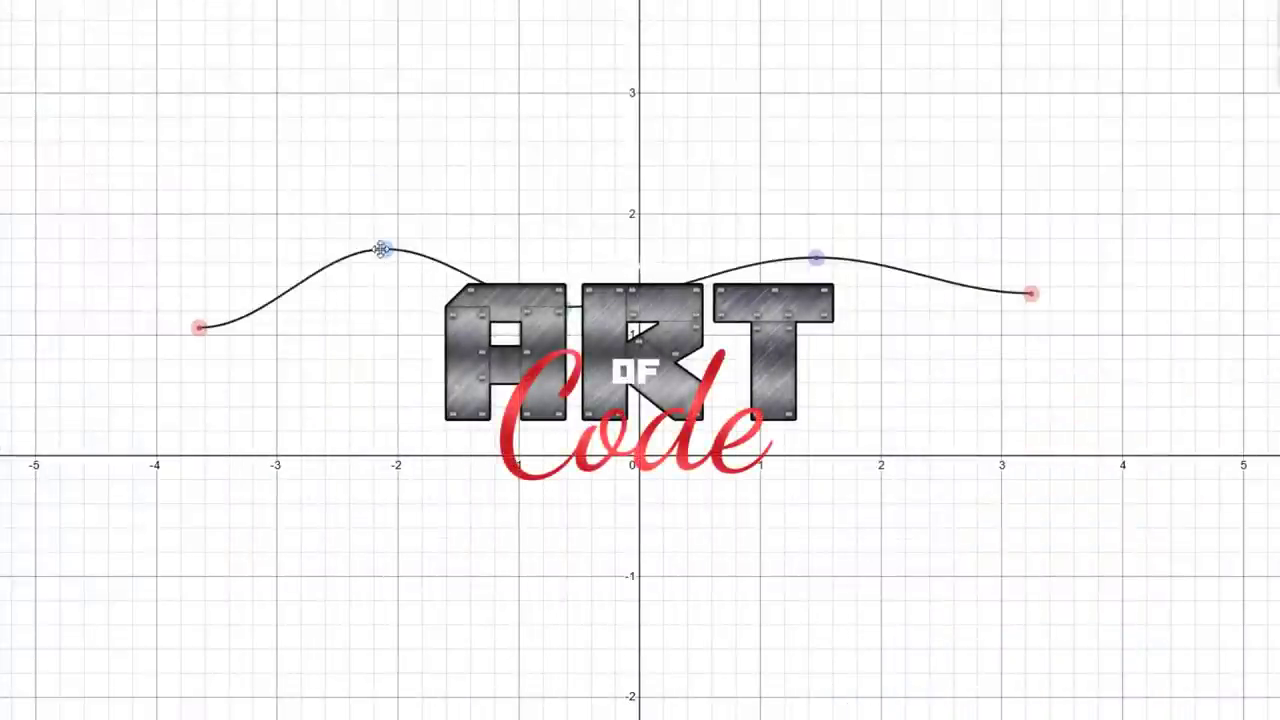
{"action": "mouse_move", "coordinate": [382, 249]}
{"action": "left_mouse_down"}
{"action": "mouse_move", "coordinate": [371, 351]}
{"action": "mouse_move", "coordinate": [354, 237]}
{"action": "mouse_move", "coordinate": [370, 262]}
{"action": "left_mouse_up"}
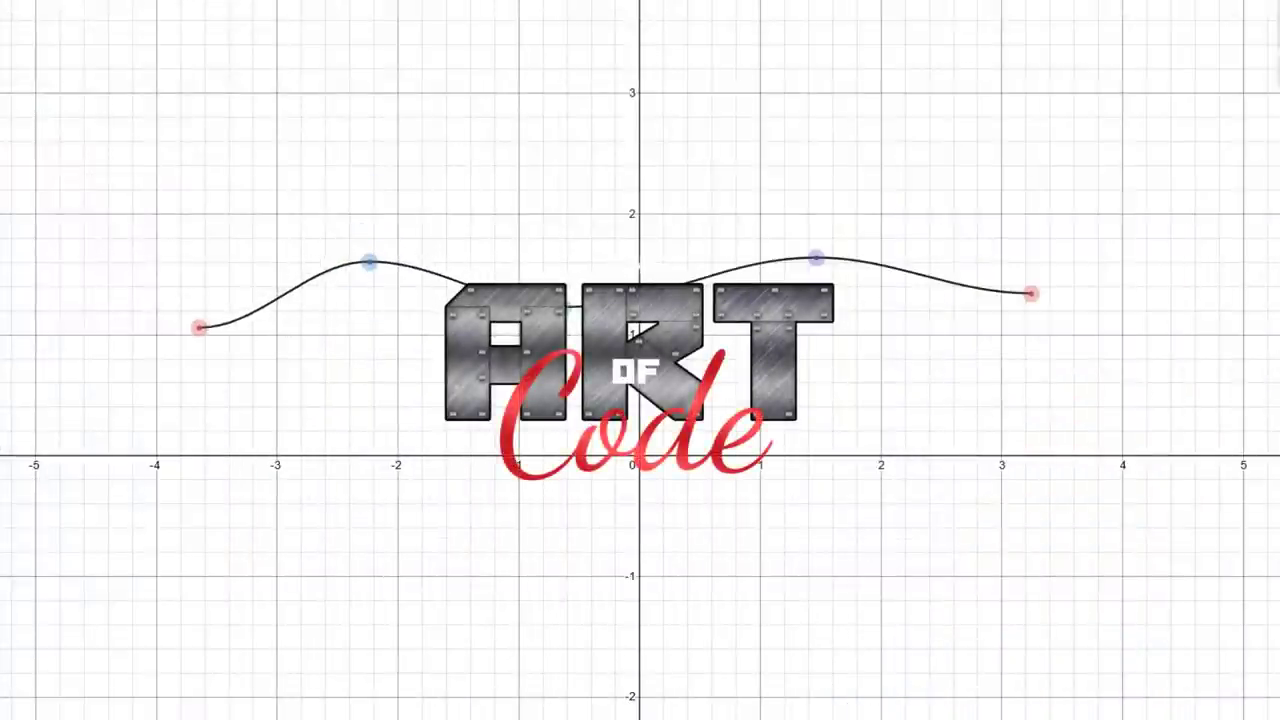
{"action": "left_click_drag", "start_coordinate": [570, 305], "coordinate": [595, 280]}
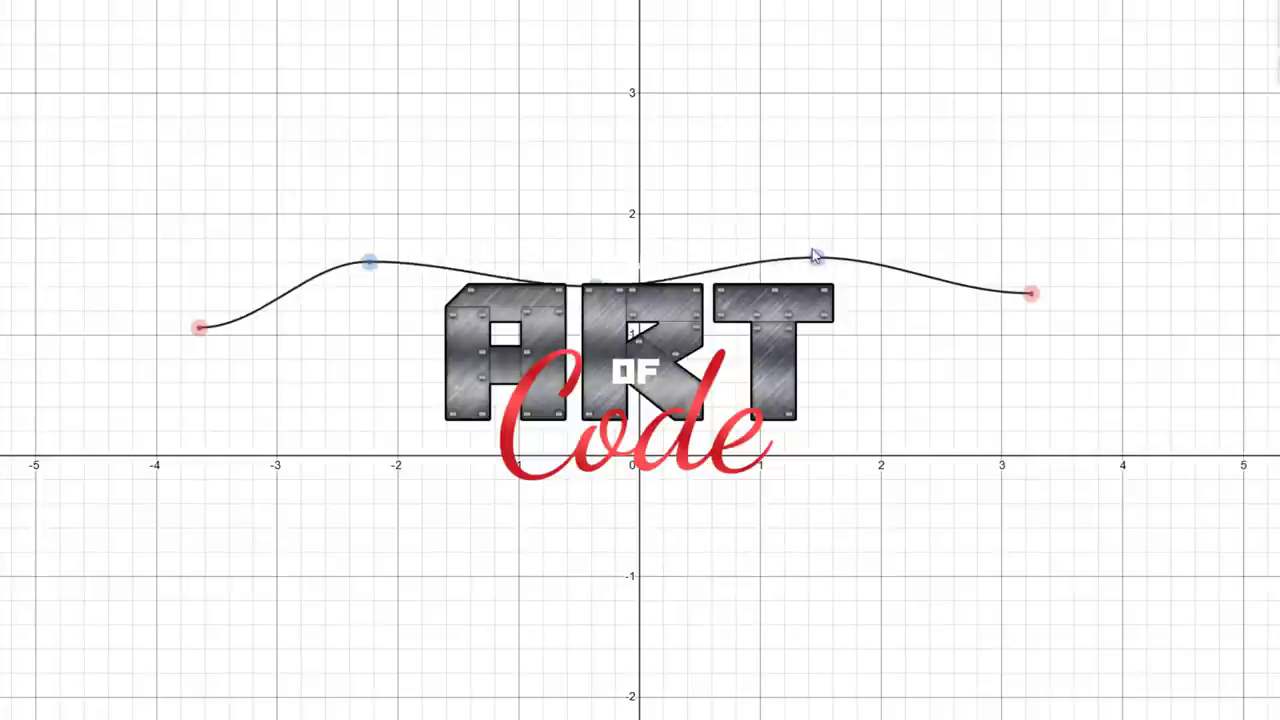
{"action": "left_click_drag", "start_coordinate": [817, 268], "coordinate": [804, 239]}
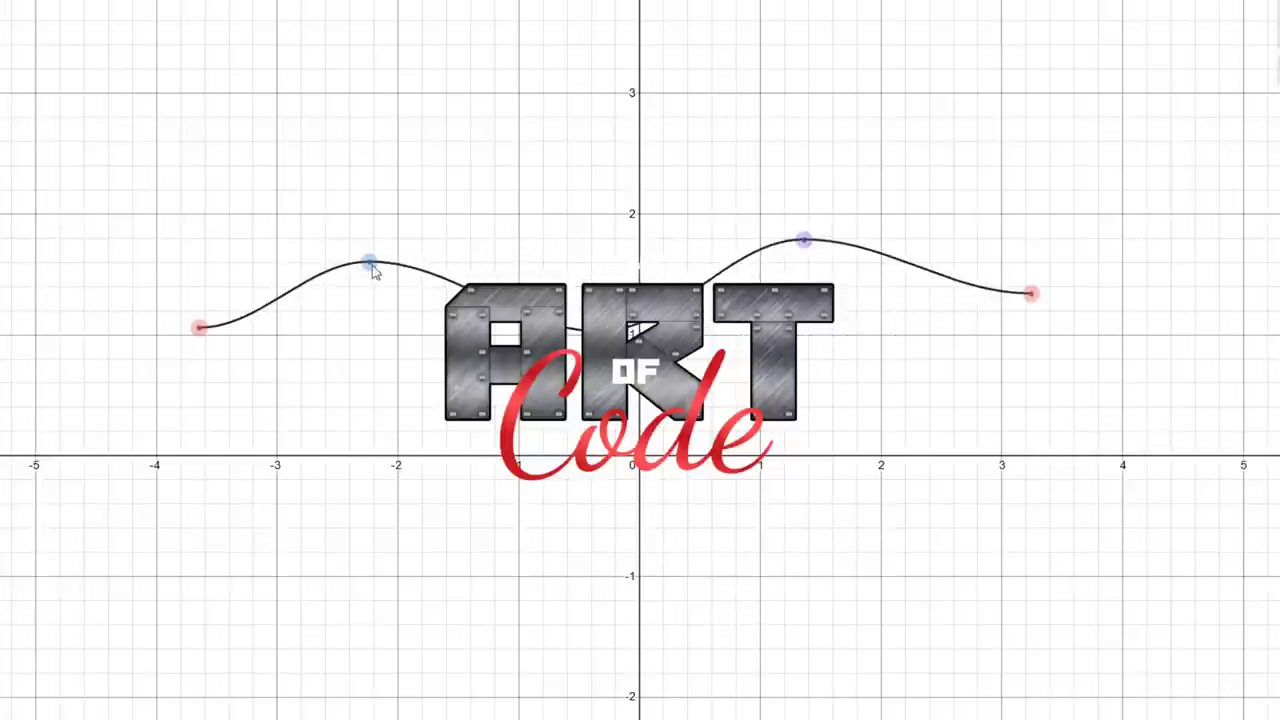
{"action": "mouse_move", "coordinate": [369, 264]}
{"action": "left_mouse_down"}
{"action": "mouse_move", "coordinate": [363, 323]}
{"action": "mouse_move", "coordinate": [366, 280]}
{"action": "left_mouse_up"}
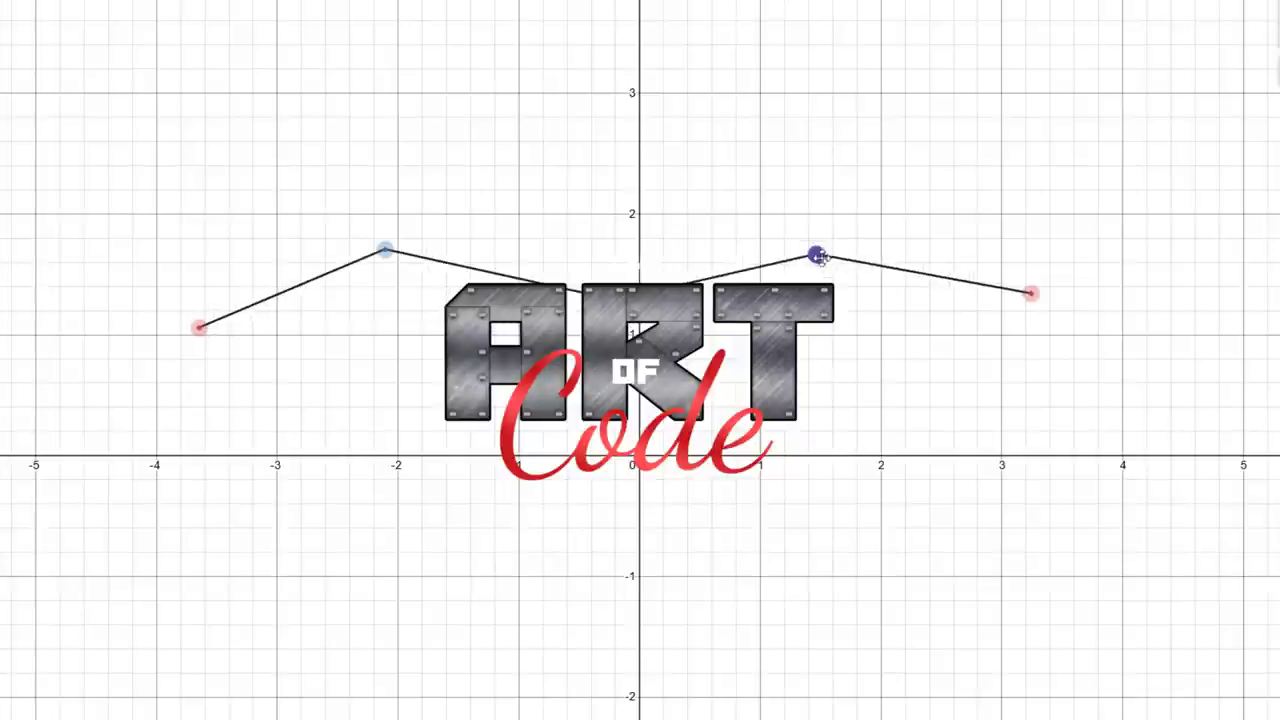
{"action": "mouse_move", "coordinate": [568, 298]}
{"action": "left_mouse_down"}
{"action": "mouse_move", "coordinate": [586, 183]}
{"action": "mouse_move", "coordinate": [568, 298]}
{"action": "left_mouse_up"}
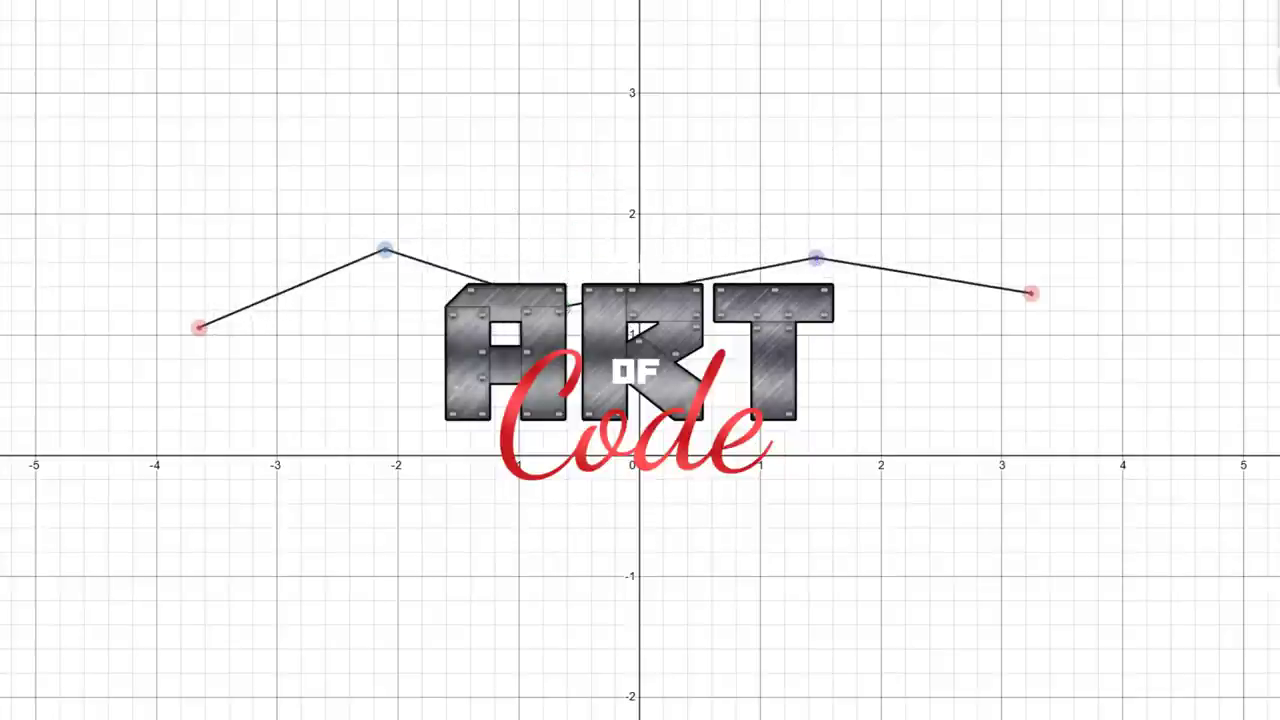